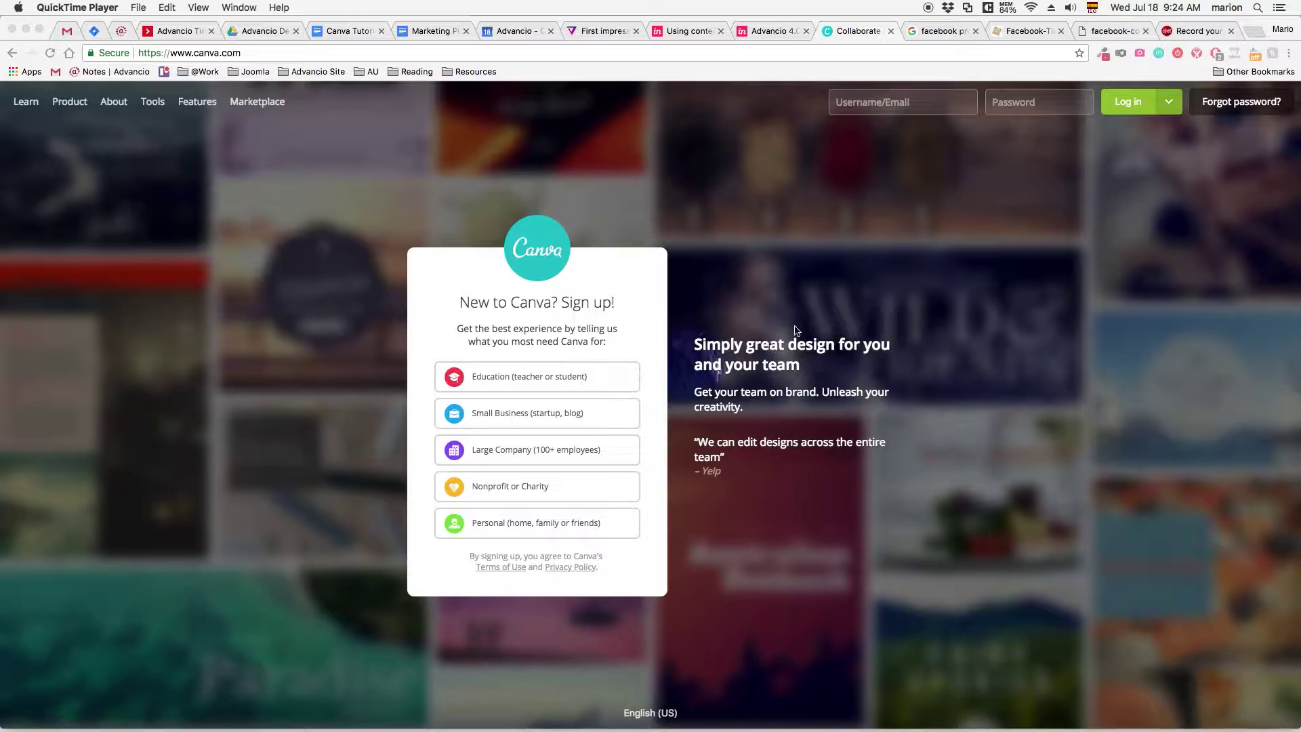
Step: Log in to the site with the Google account
click(827, 263)
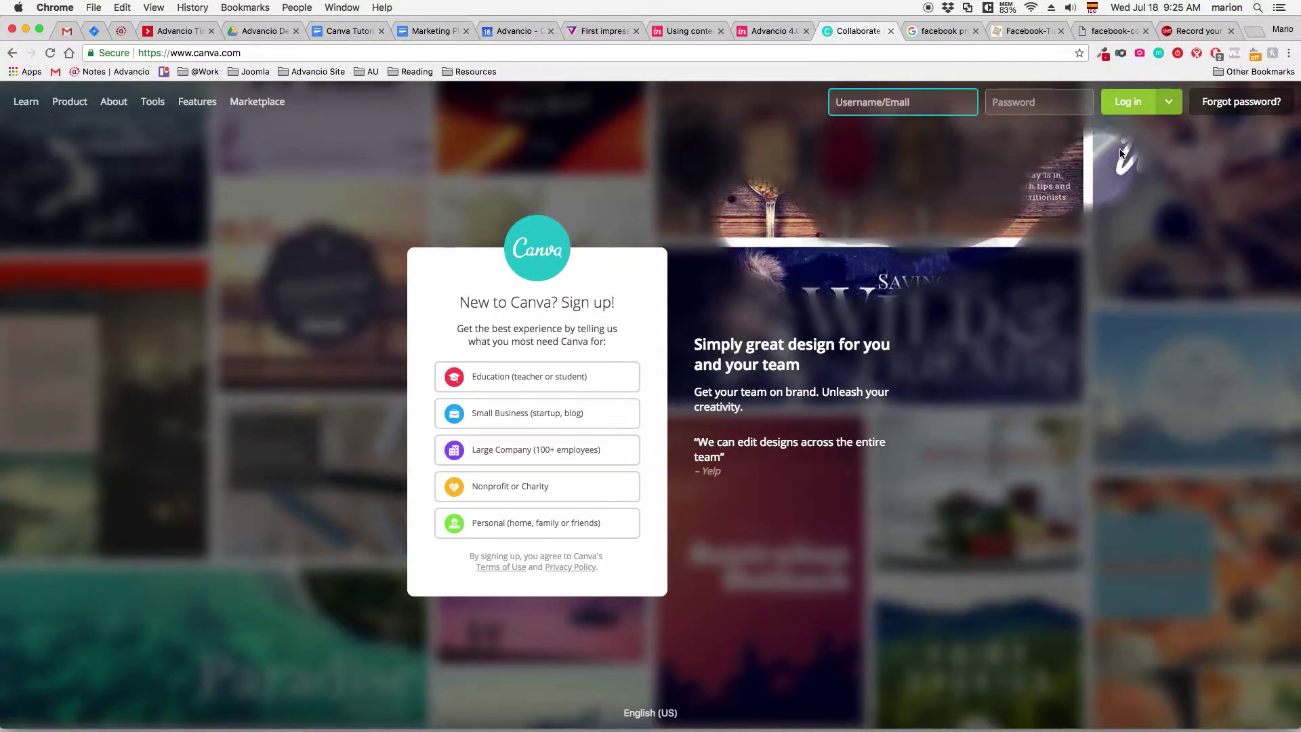
click(1127, 102)
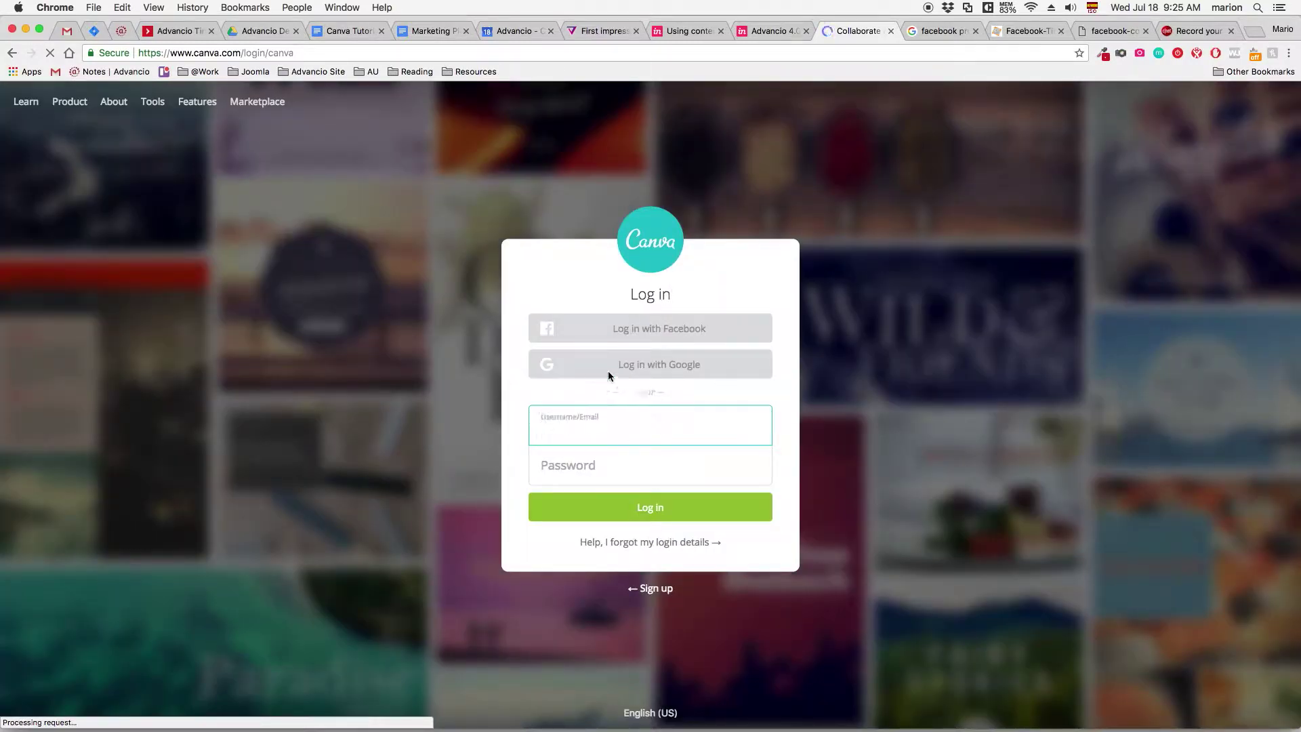
click(612, 367)
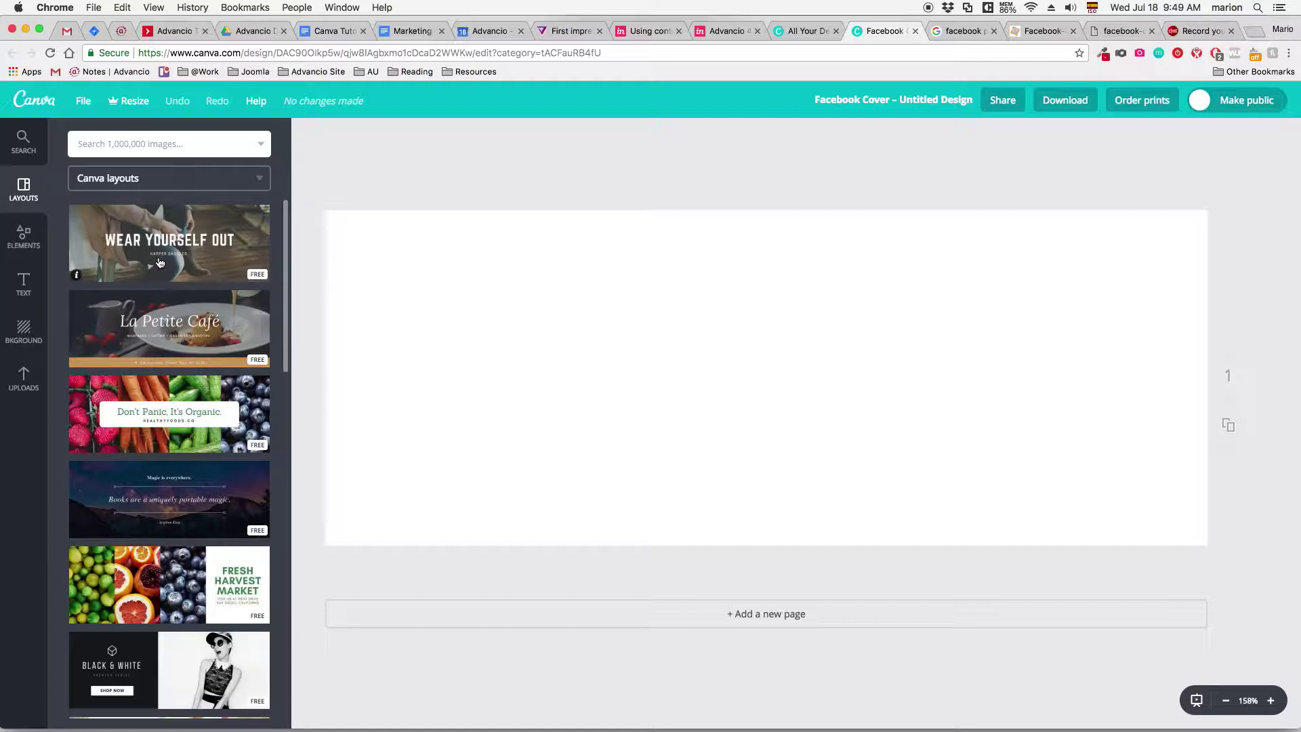
Step: Apply the "Wear Yourself Out" layout to the blank Facebook cover
scroll(169, 319, down, 1)
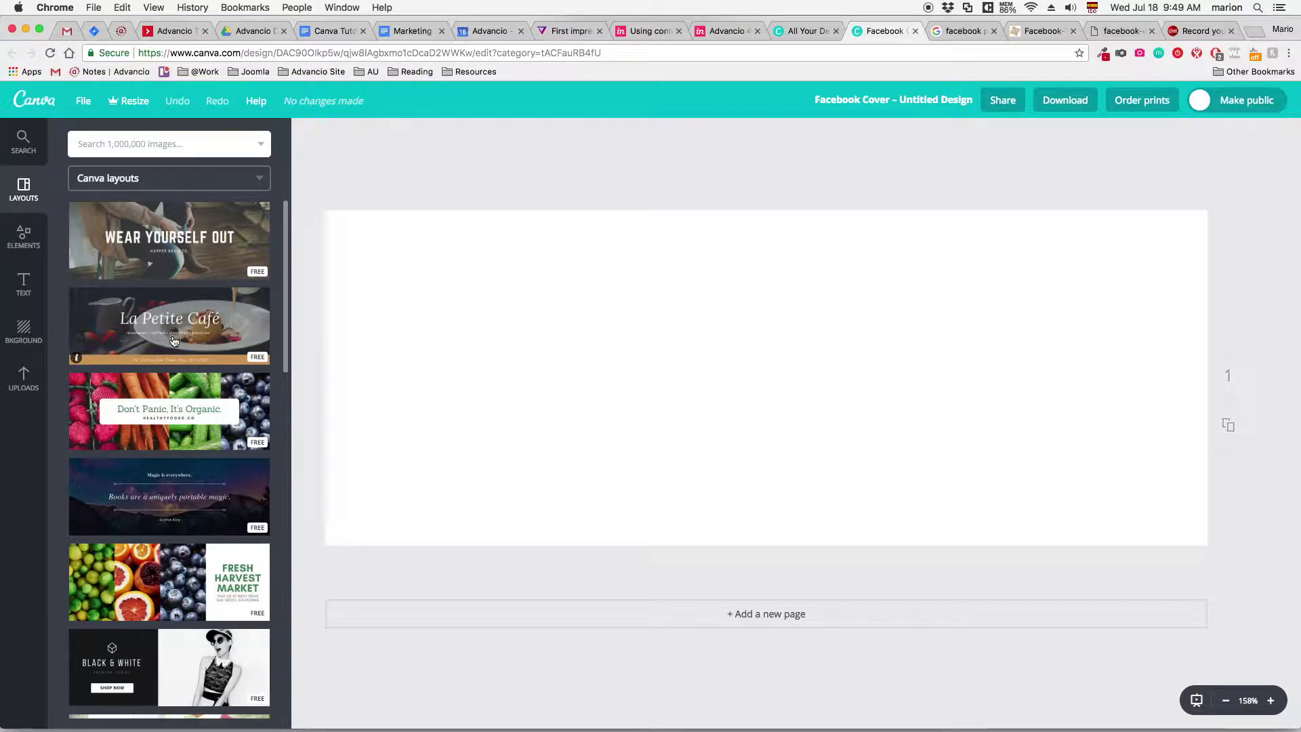
click(183, 316)
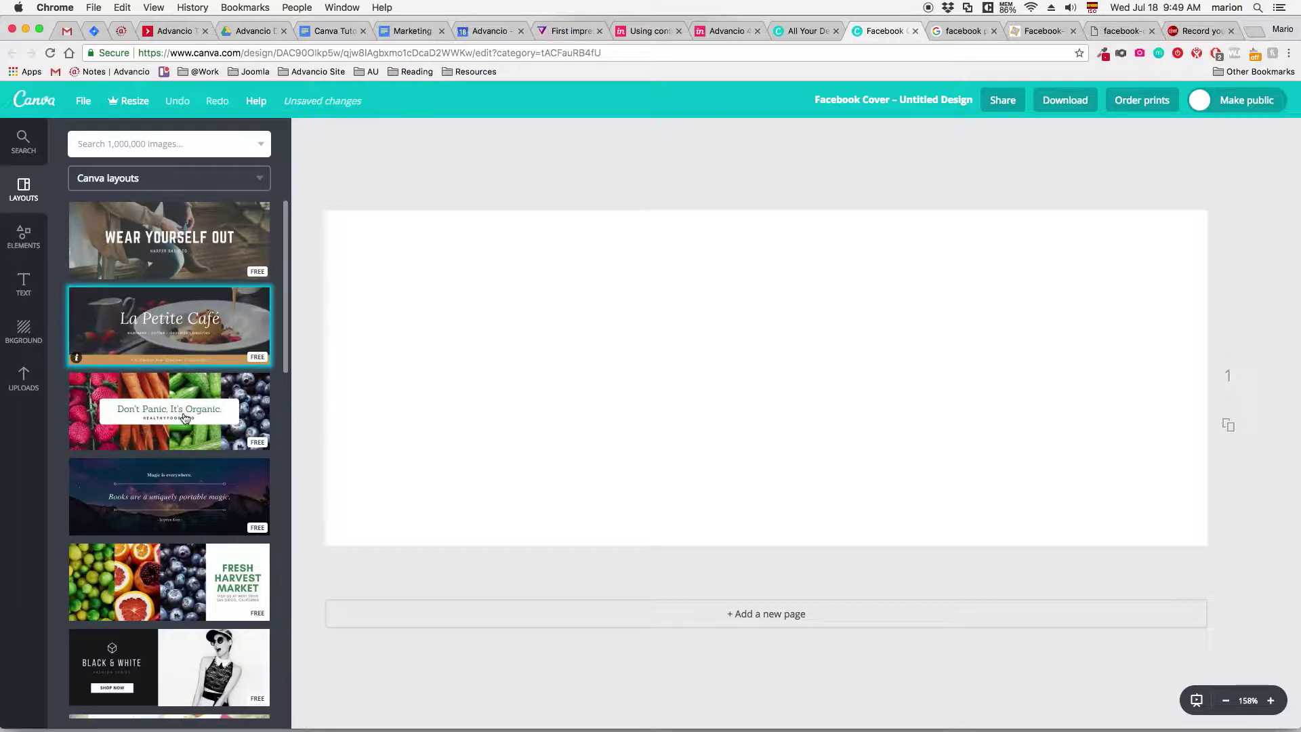
click(108, 261)
Step: Add the grid with a wide left cell and a narrow right cell over the cover
click(27, 239)
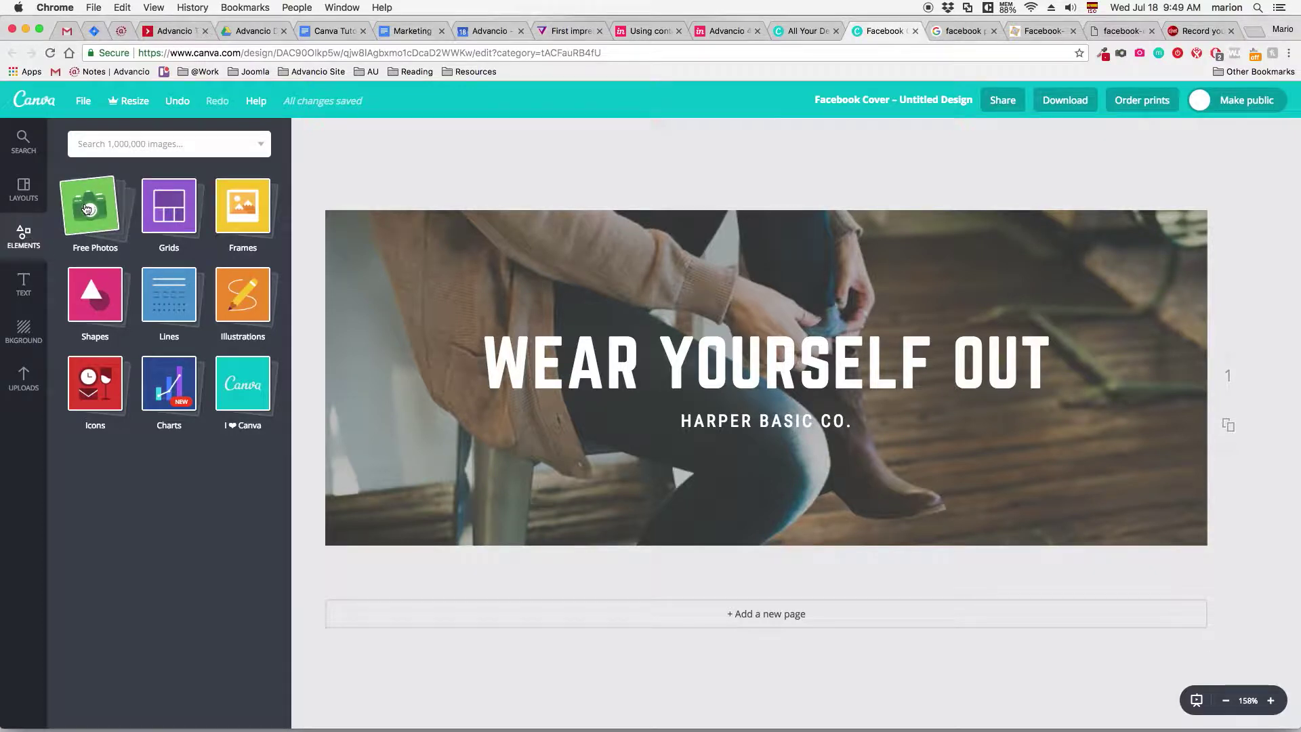
click(182, 205)
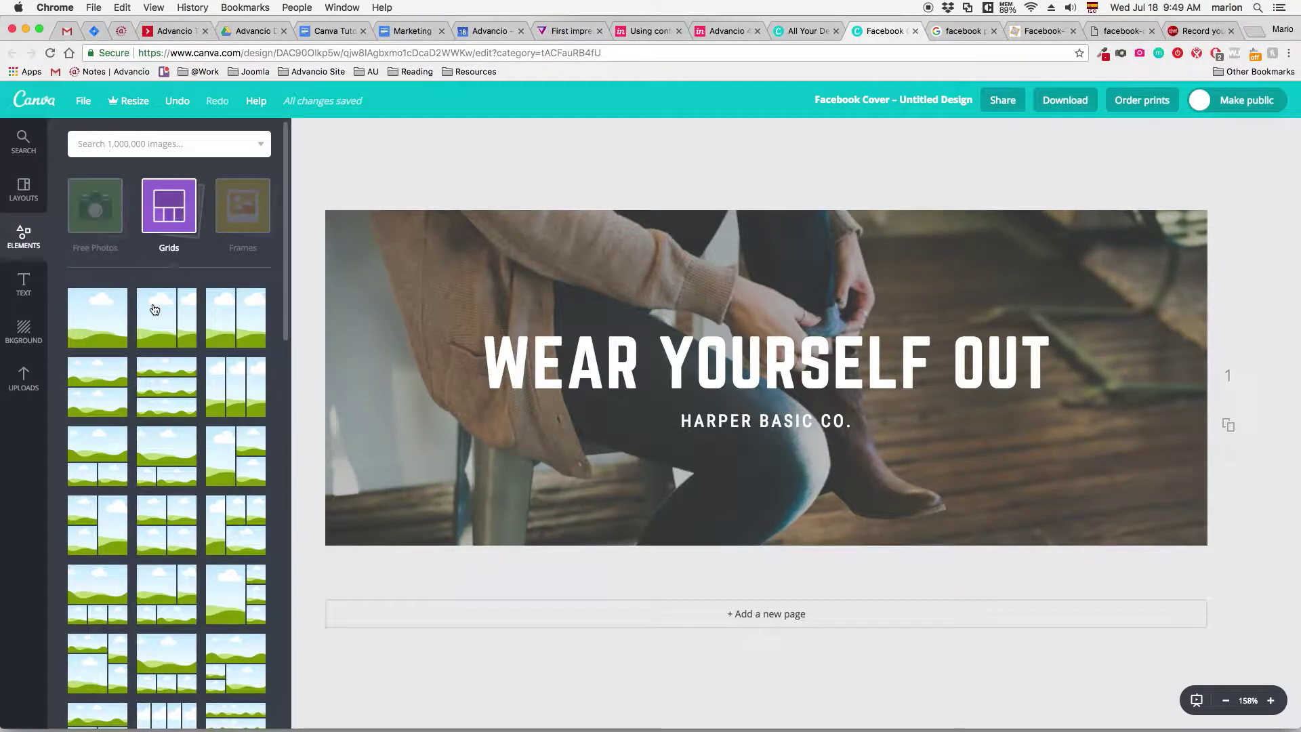
click(153, 321)
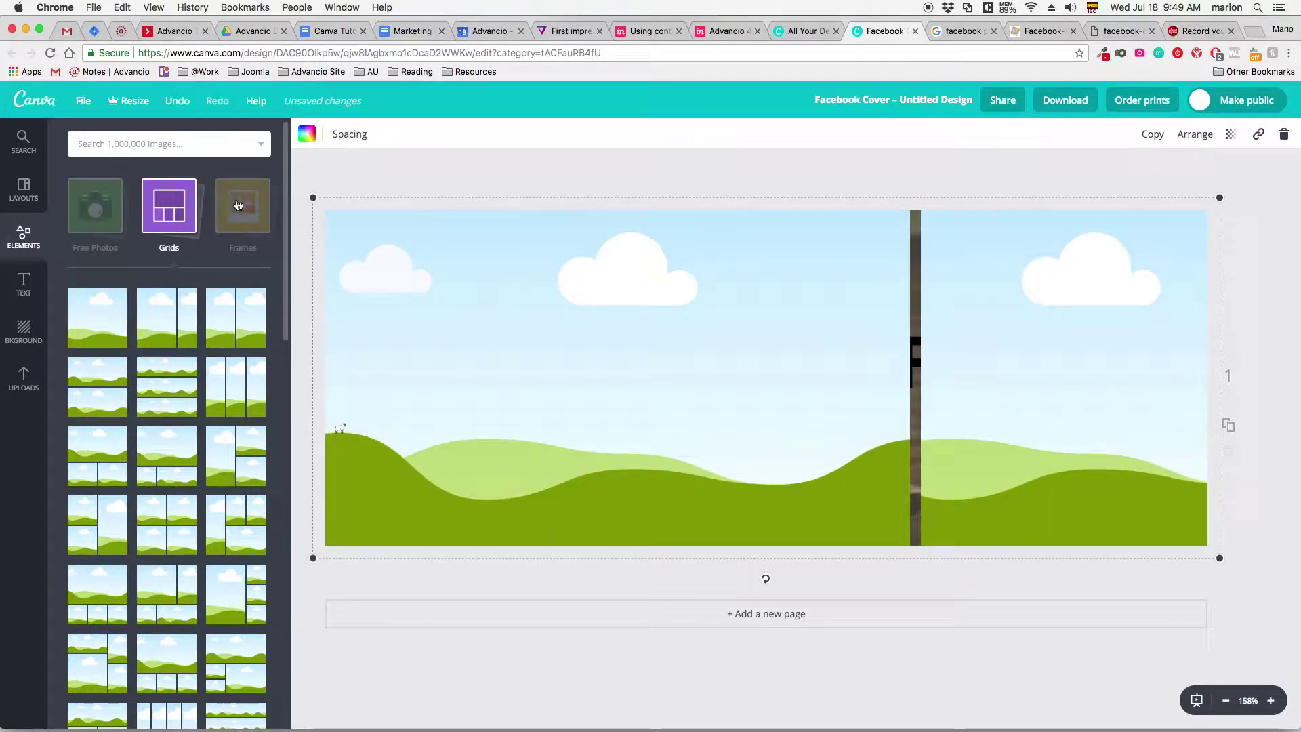
Step: Add a frame with two stacked image areas and move it toward the left part of the cover
click(237, 204)
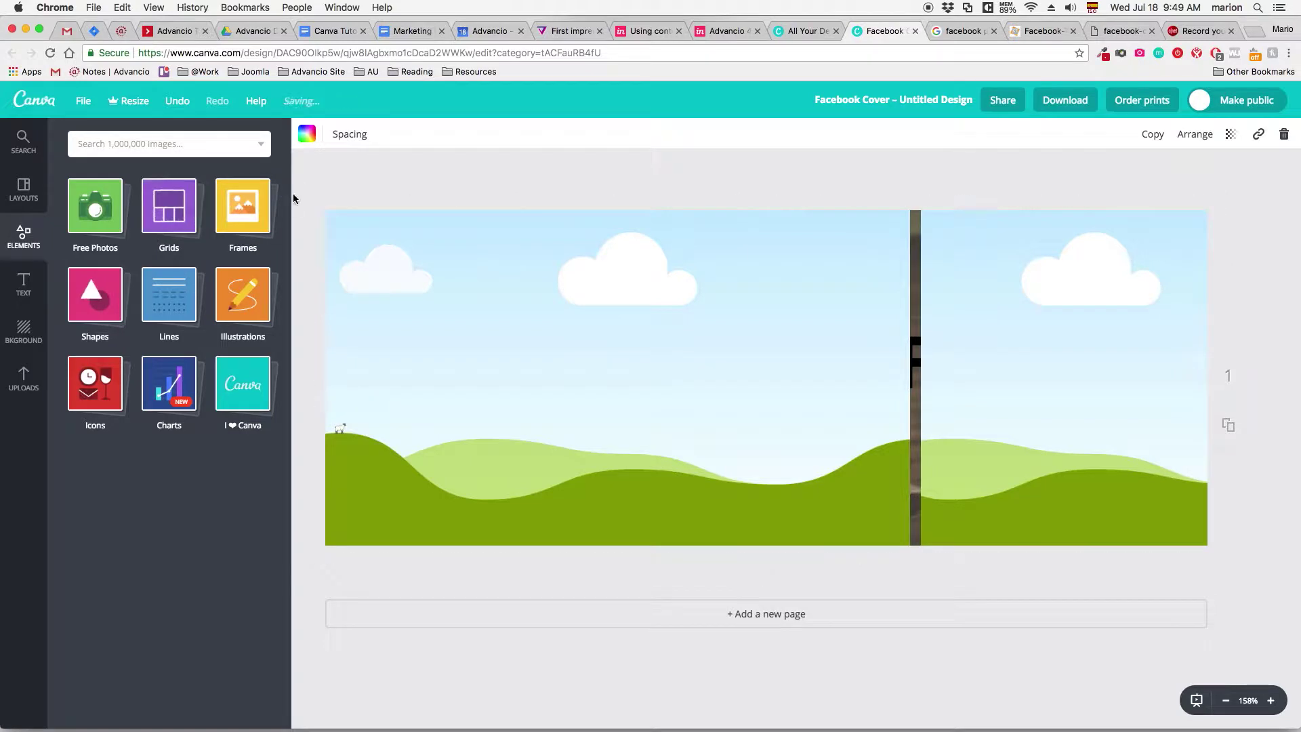
click(252, 208)
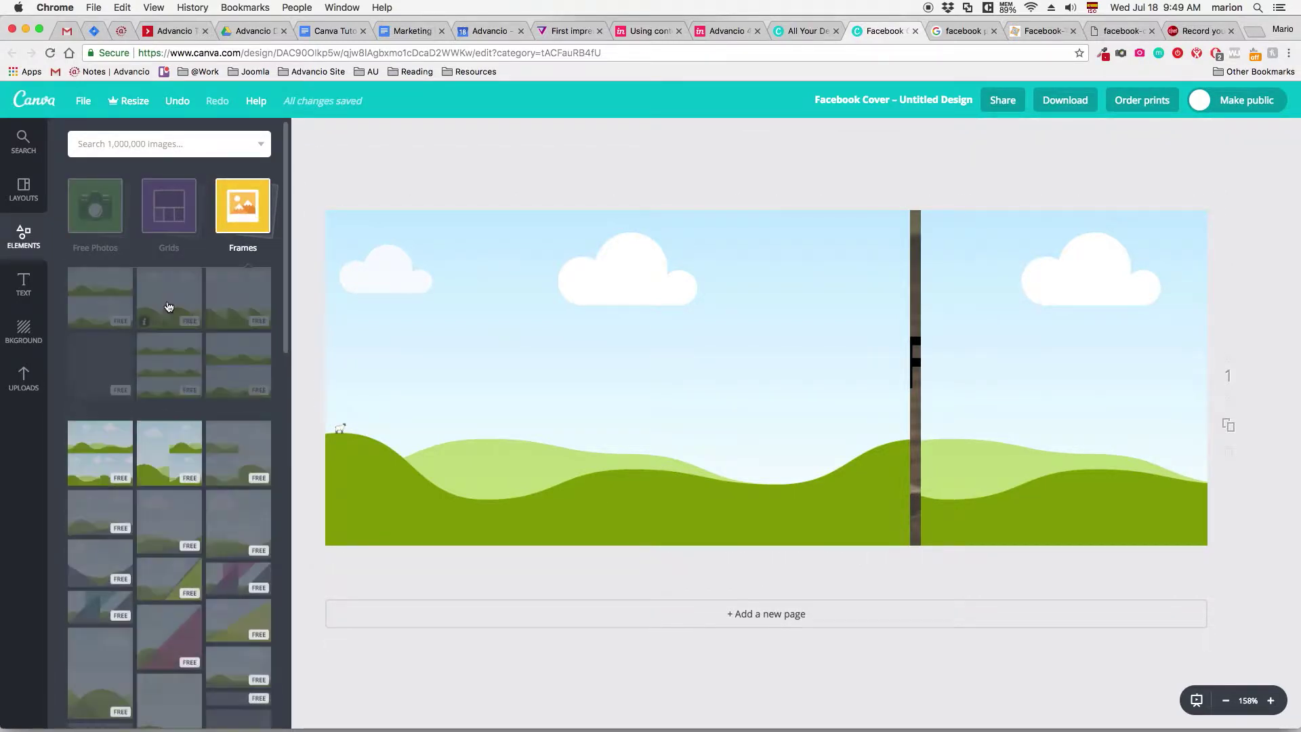
click(178, 312)
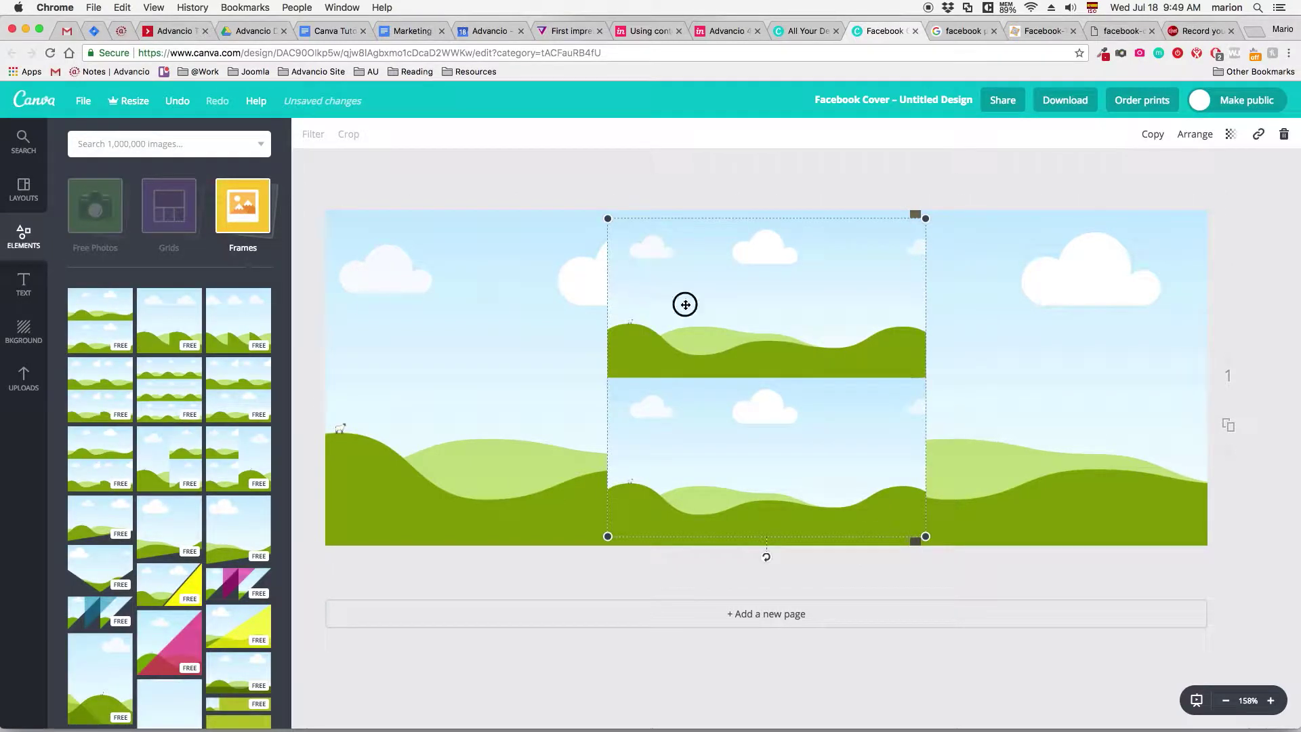
drag(686, 302, 539, 307)
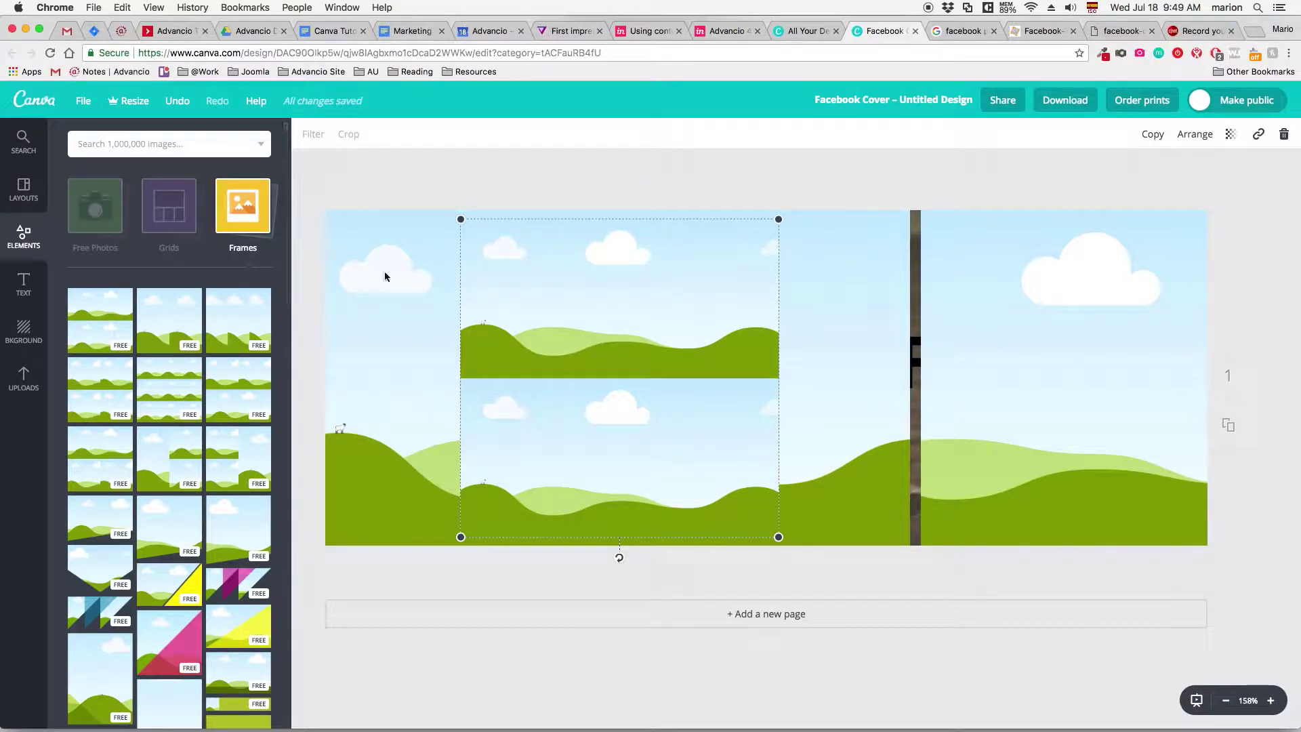
drag(614, 282, 543, 276)
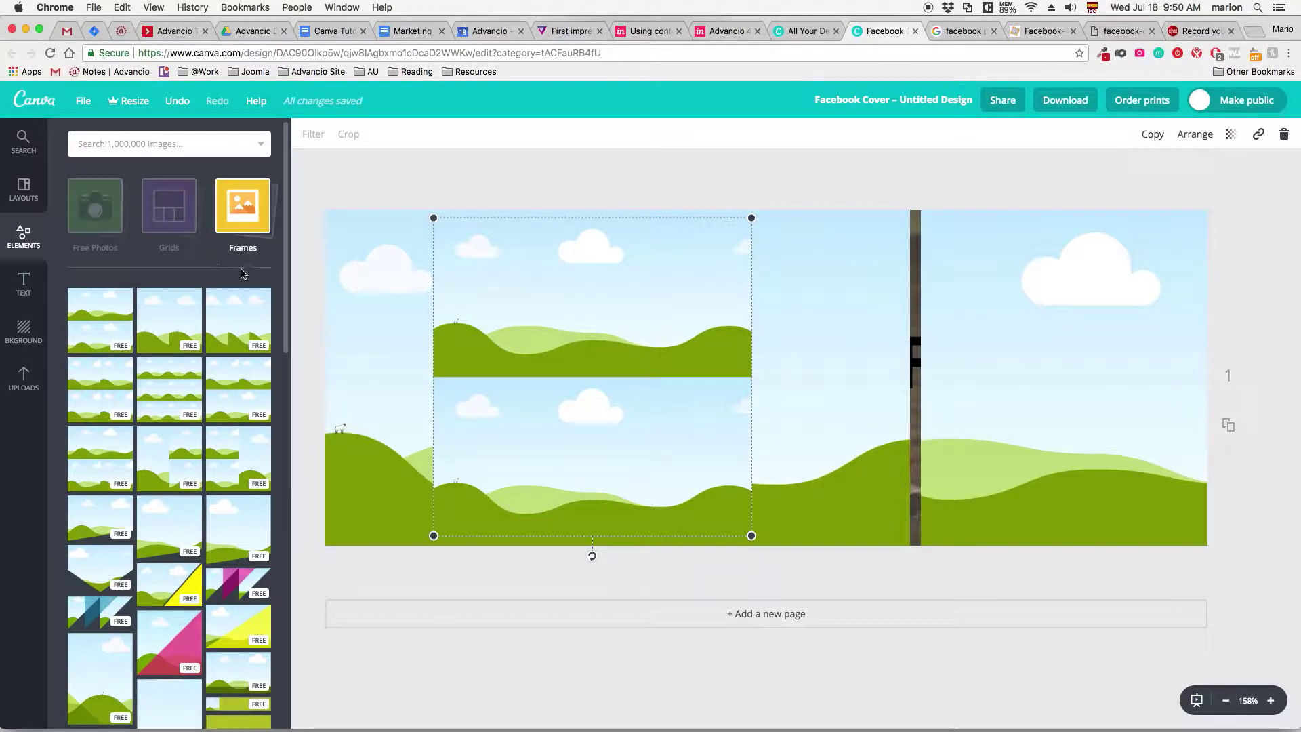
Step: Delete the stacked frame and the two-cell grid from the cover
key(BackSpace)
click(439, 333)
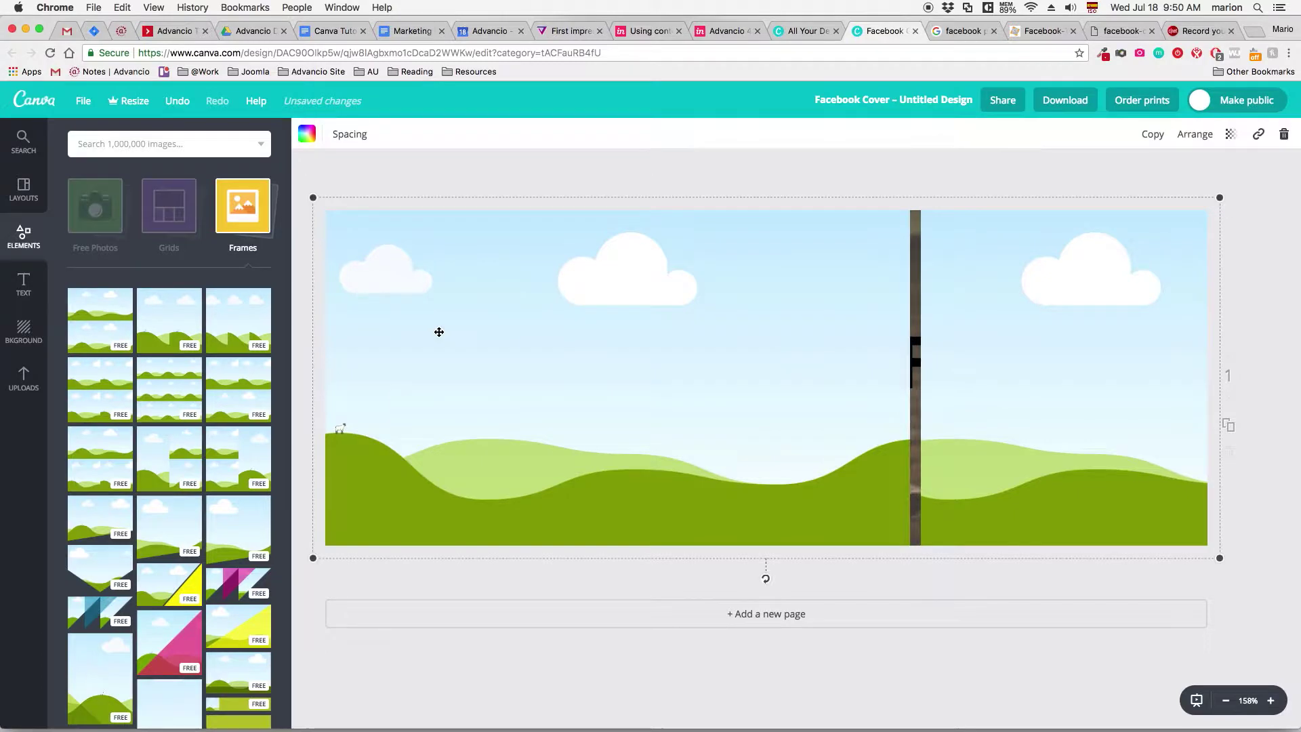
key(BackSpace)
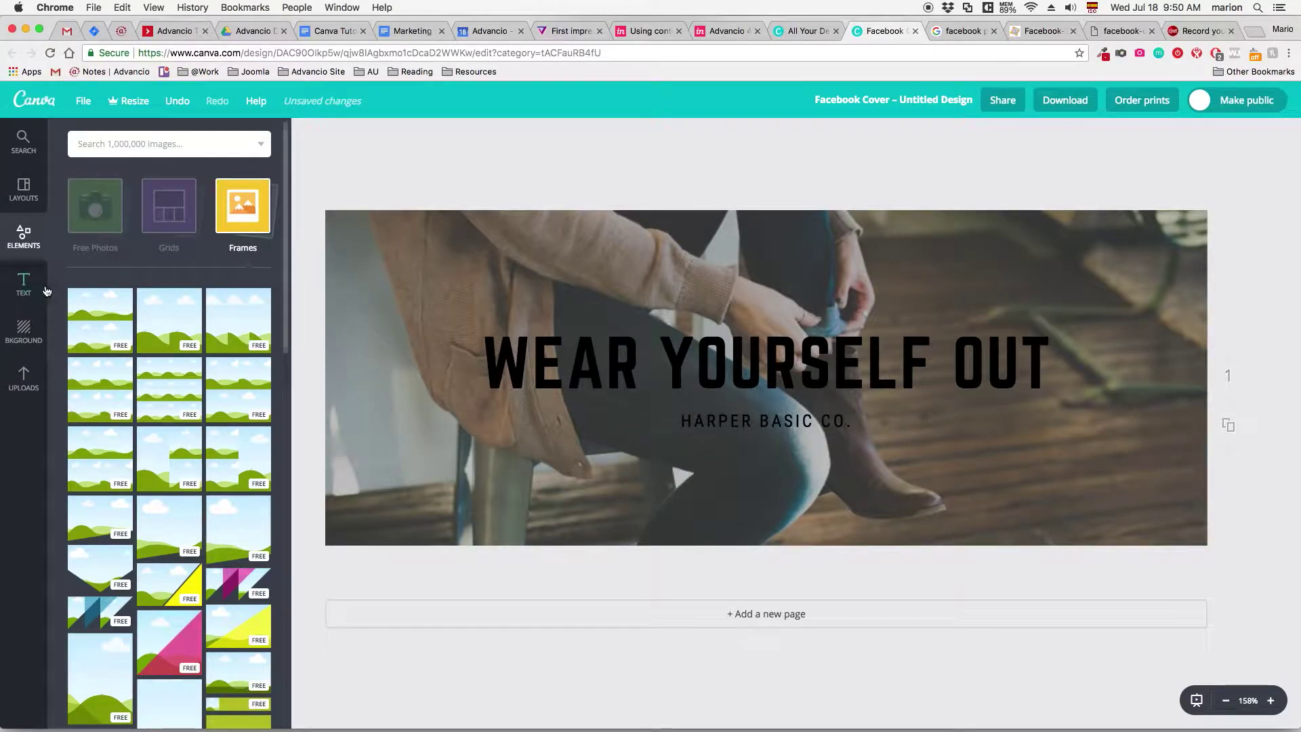
Step: Look through the text styles, backgrounds, uploaded, purchased and Facebook image sources, and the available cover layouts
click(20, 280)
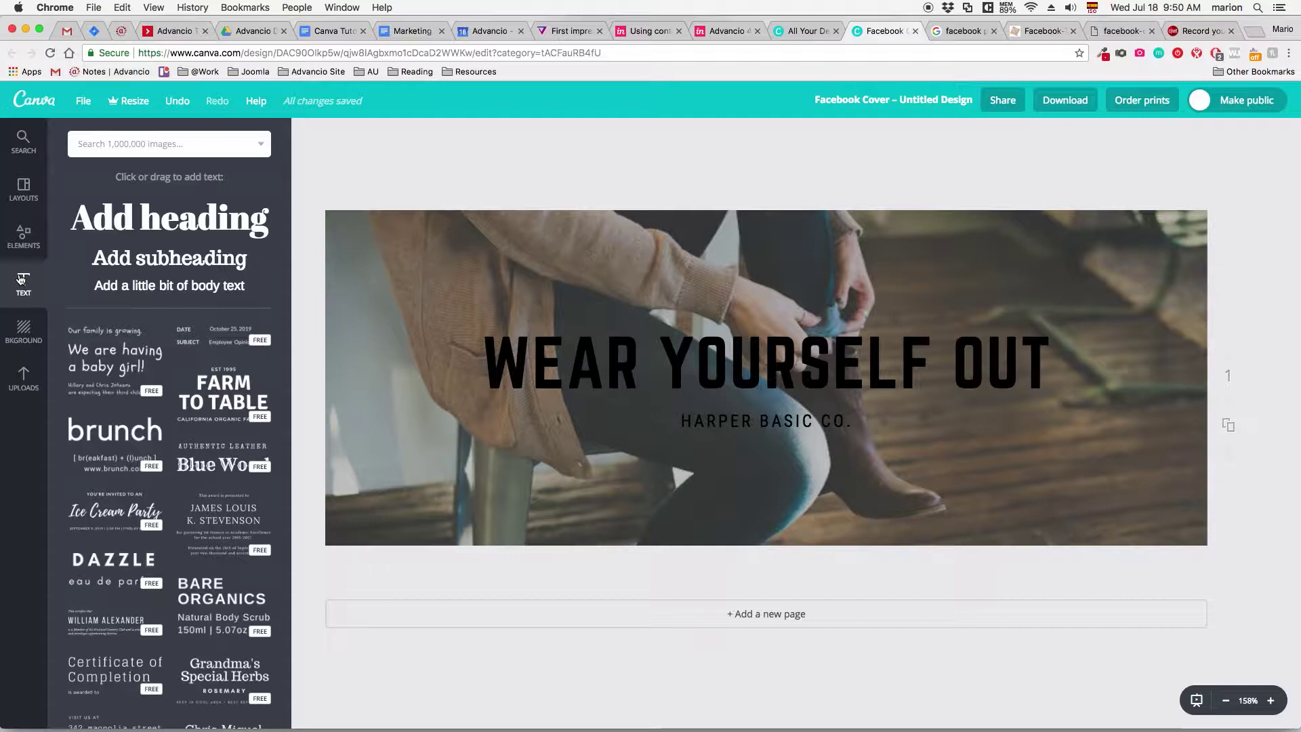
click(24, 333)
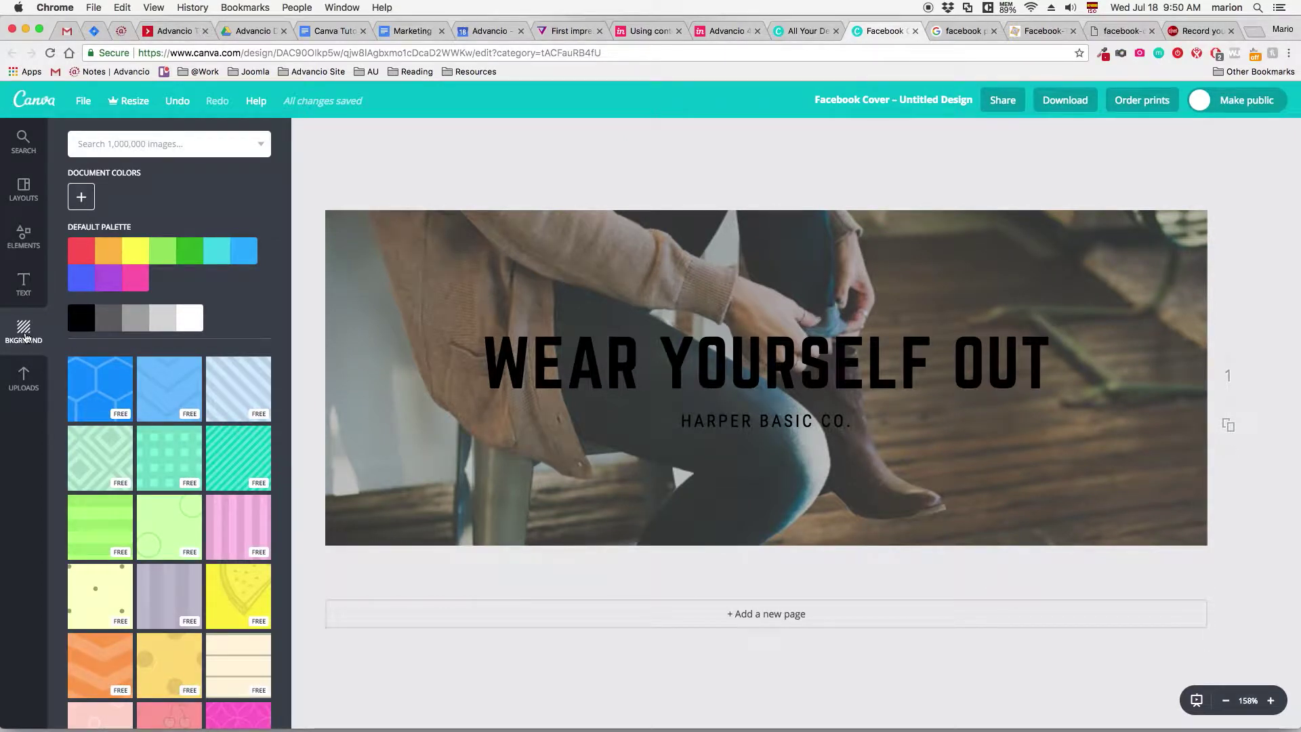
click(23, 381)
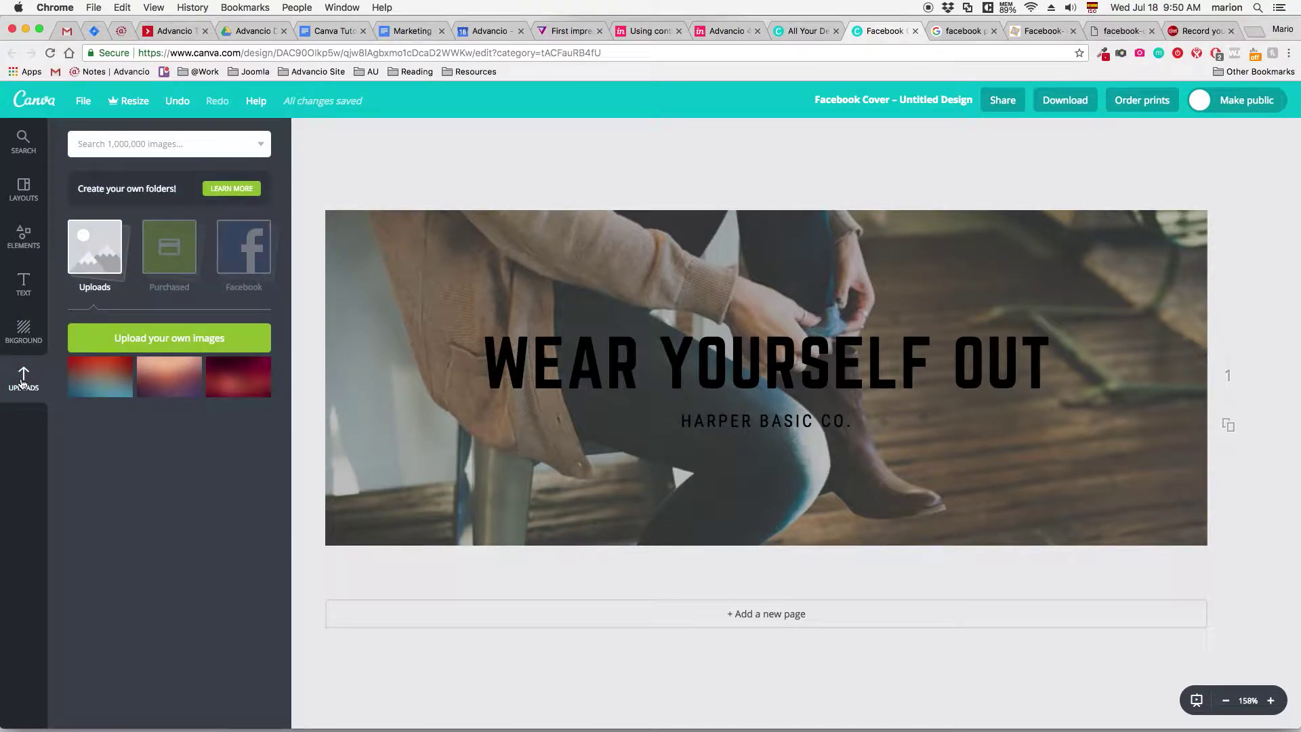
click(173, 263)
click(258, 263)
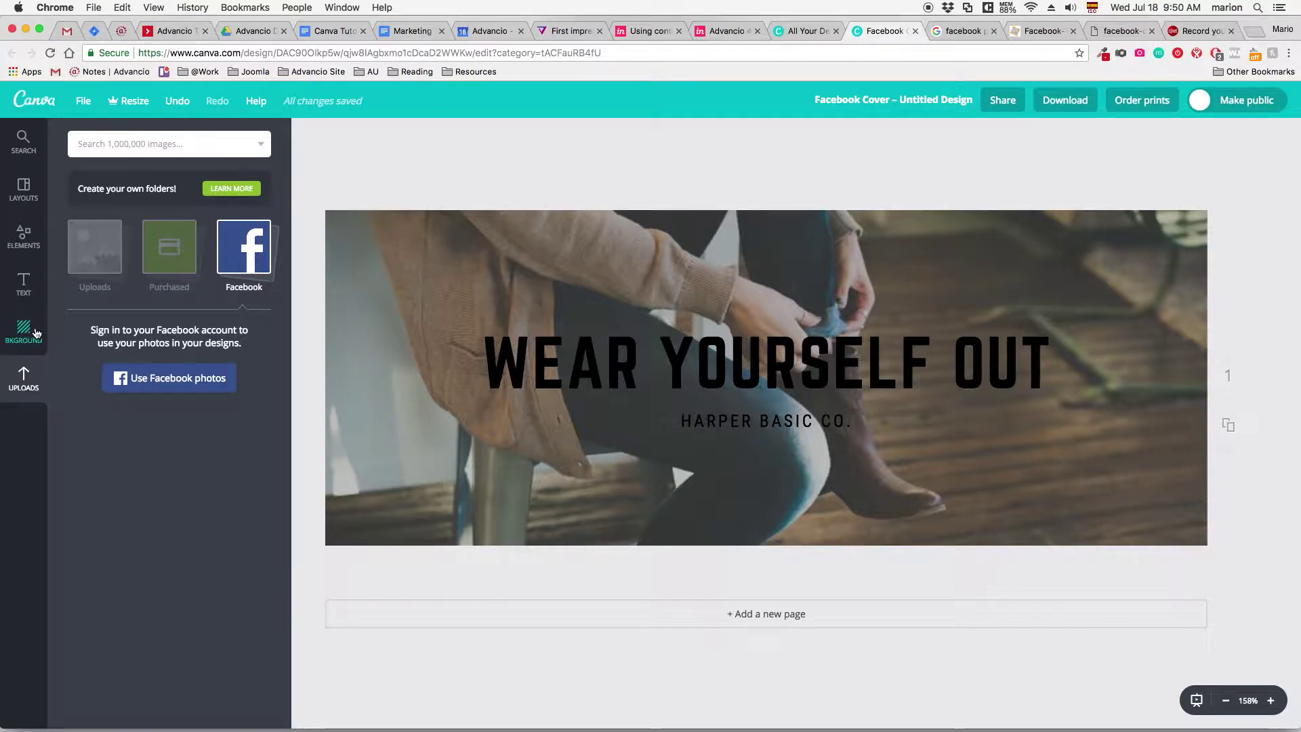
click(24, 189)
scroll(223, 273, down, 6)
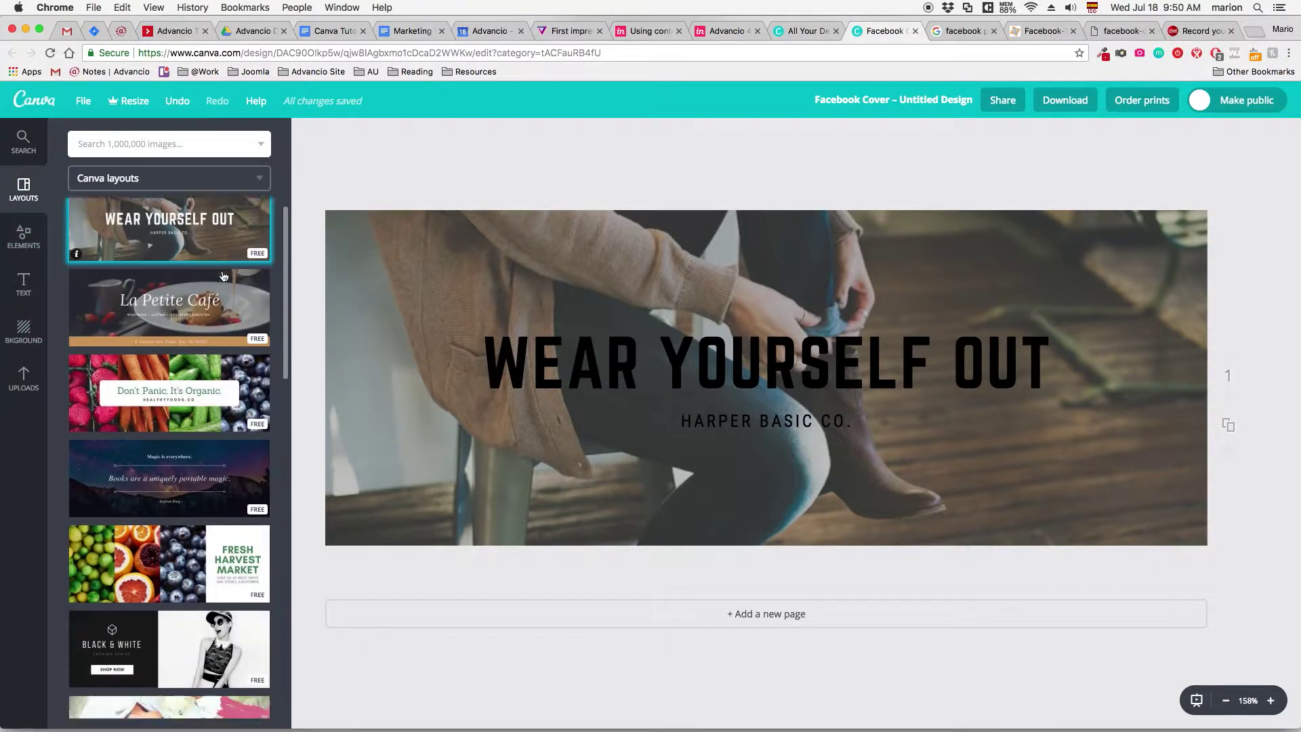
scroll(223, 274, down, 10)
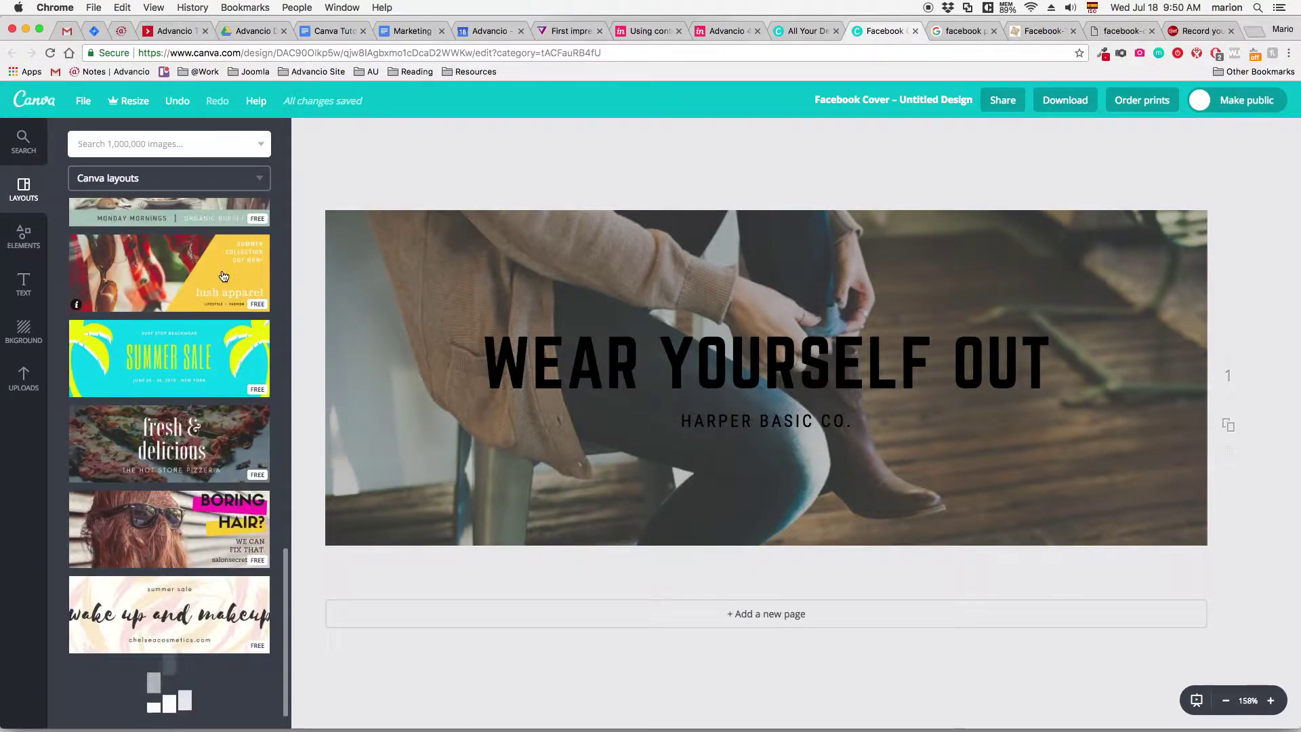
scroll(223, 277, up, 10)
scroll(223, 275, up, 6)
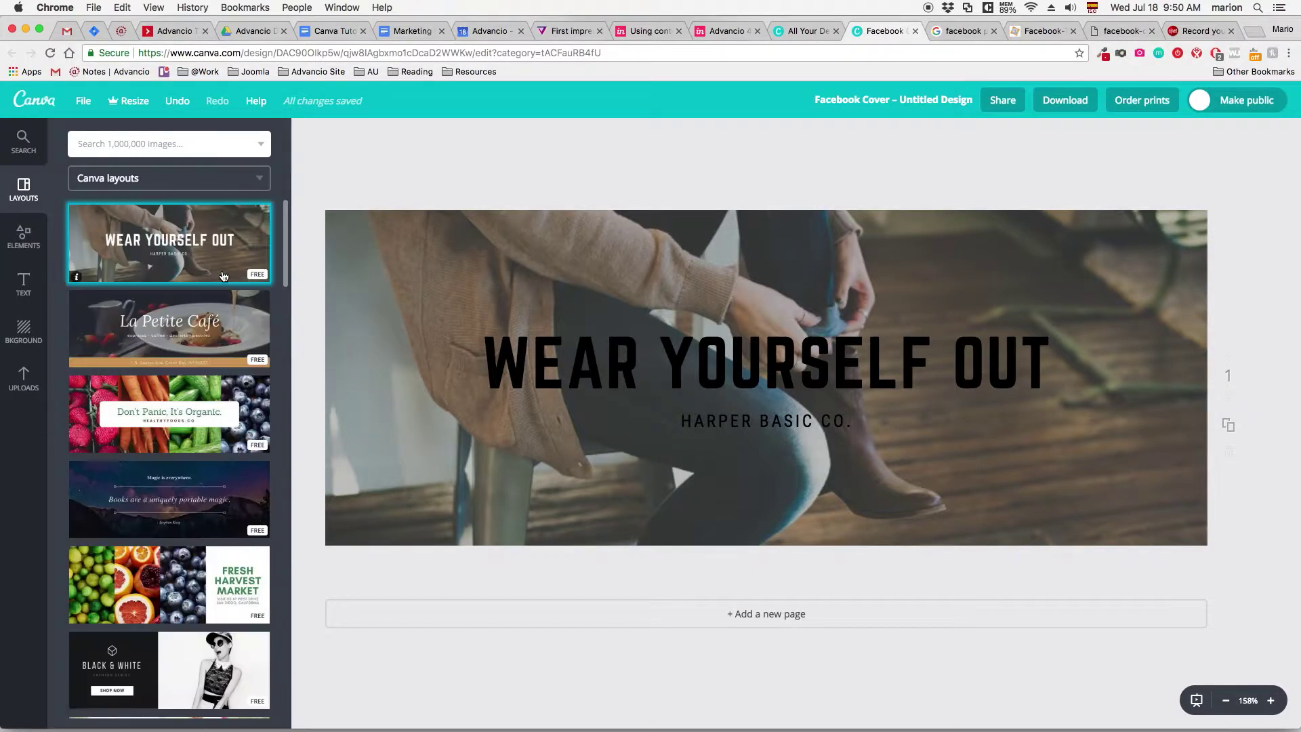
Step: Clear the layout's text and photo from the cover and apply the light-blue zigzag background
click(613, 354)
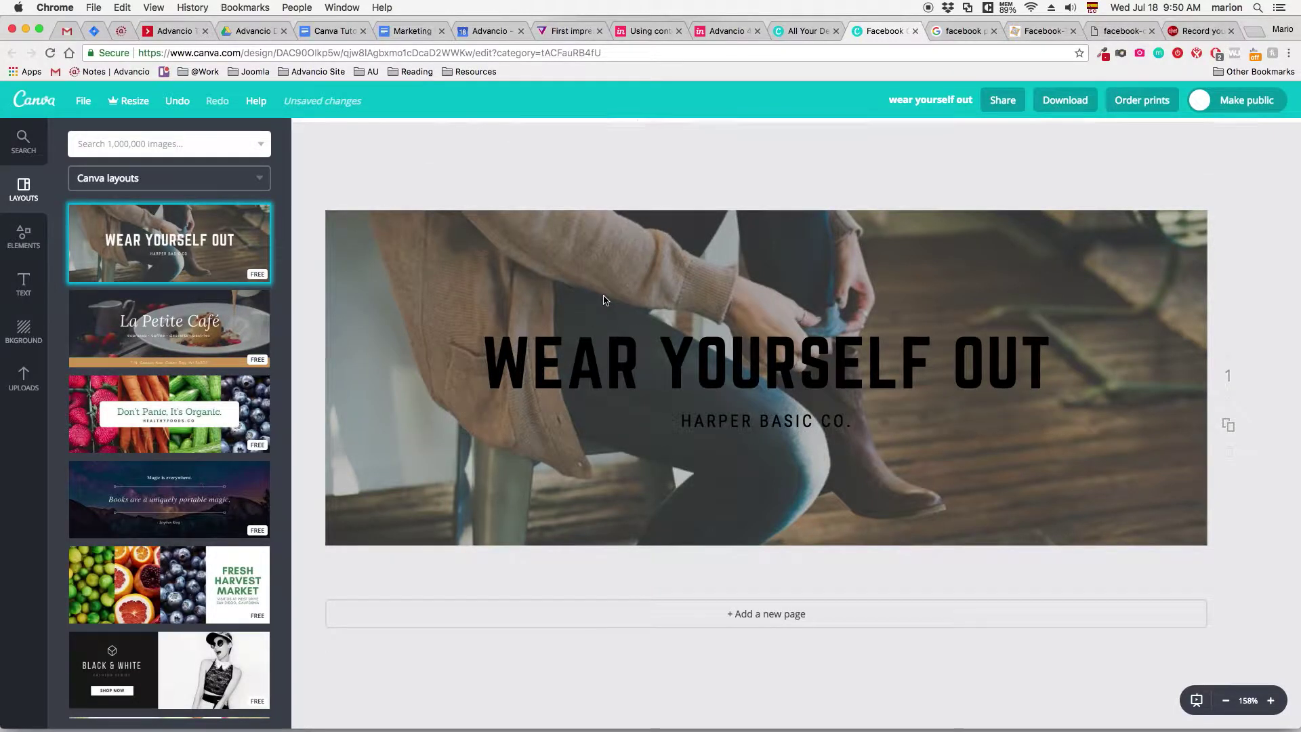
click(586, 320)
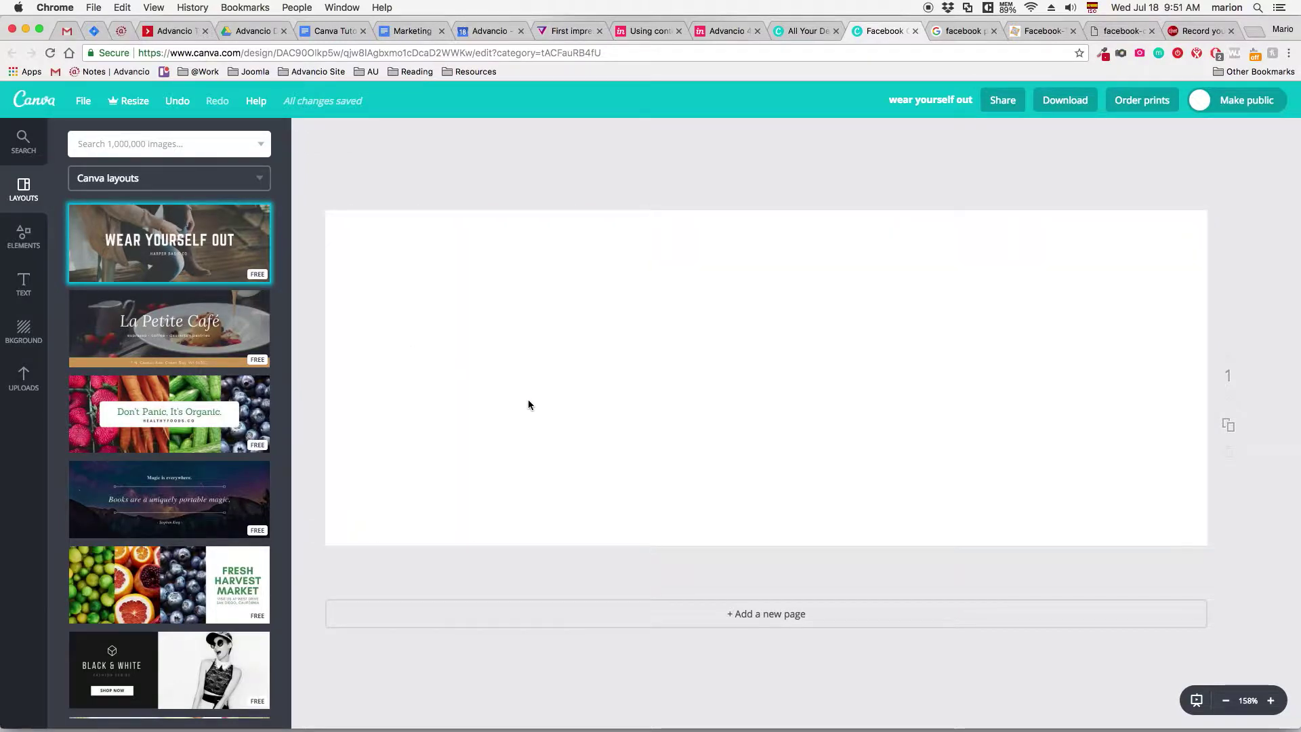
click(24, 332)
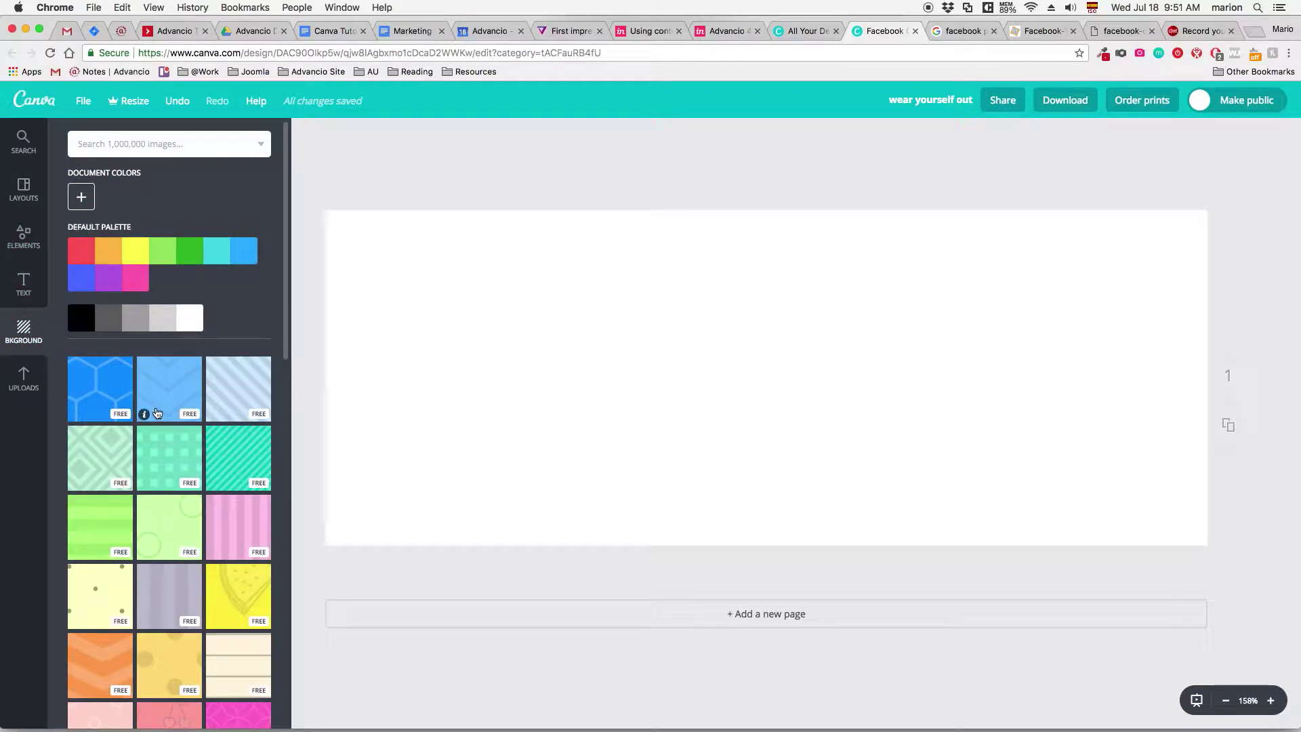
click(157, 407)
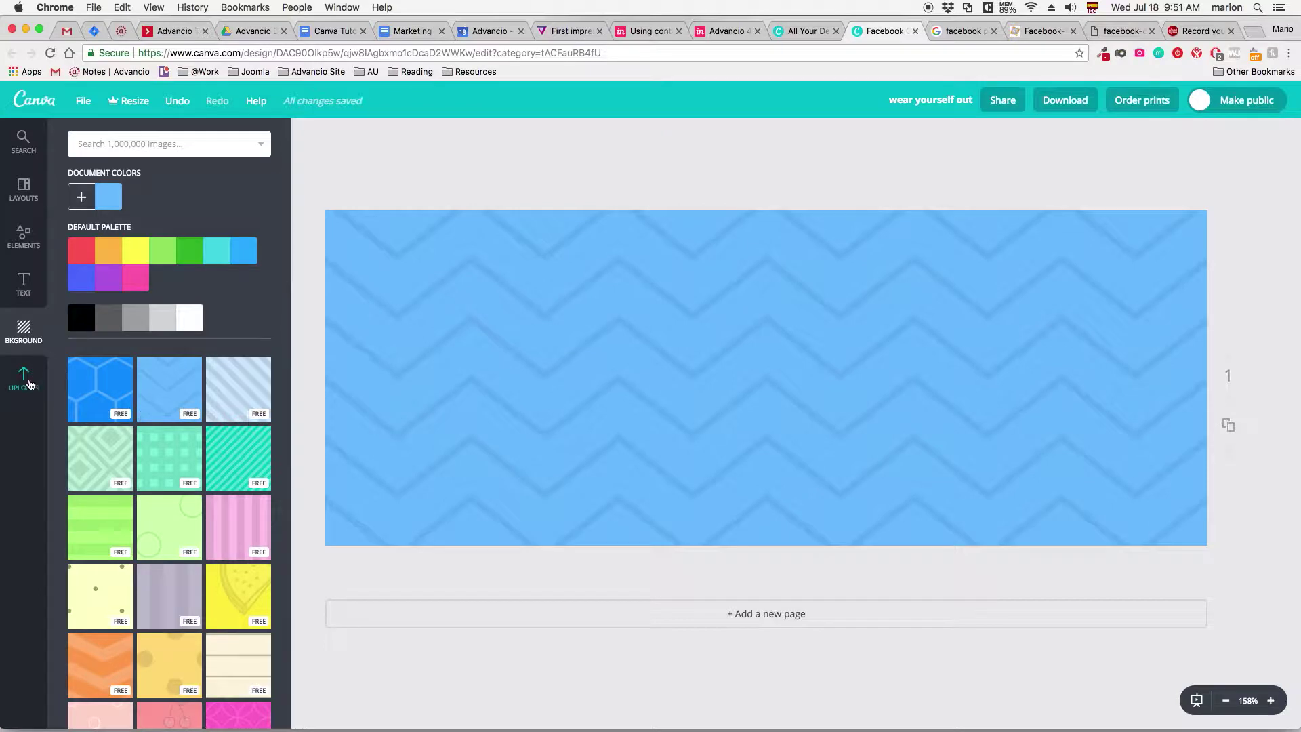
Step: Show the uploaded images and delete the light-blue zigzag background from the cover
click(34, 372)
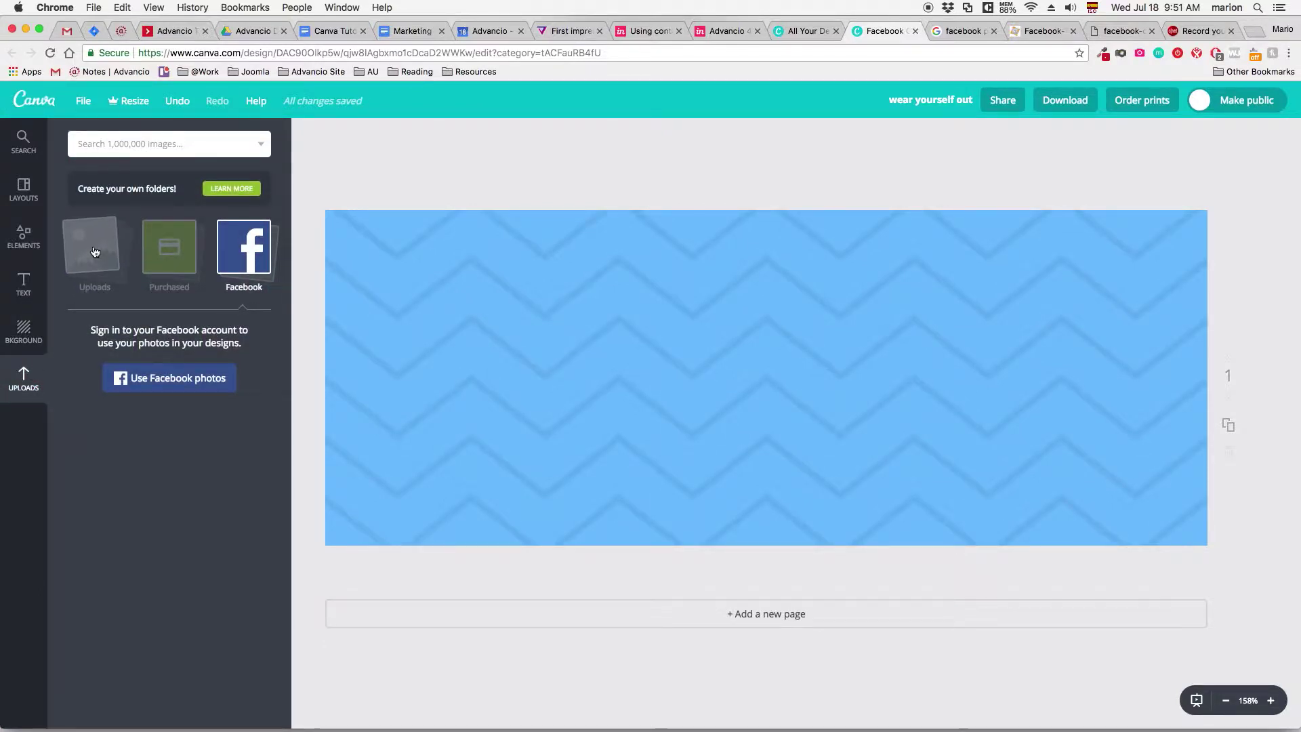
click(95, 250)
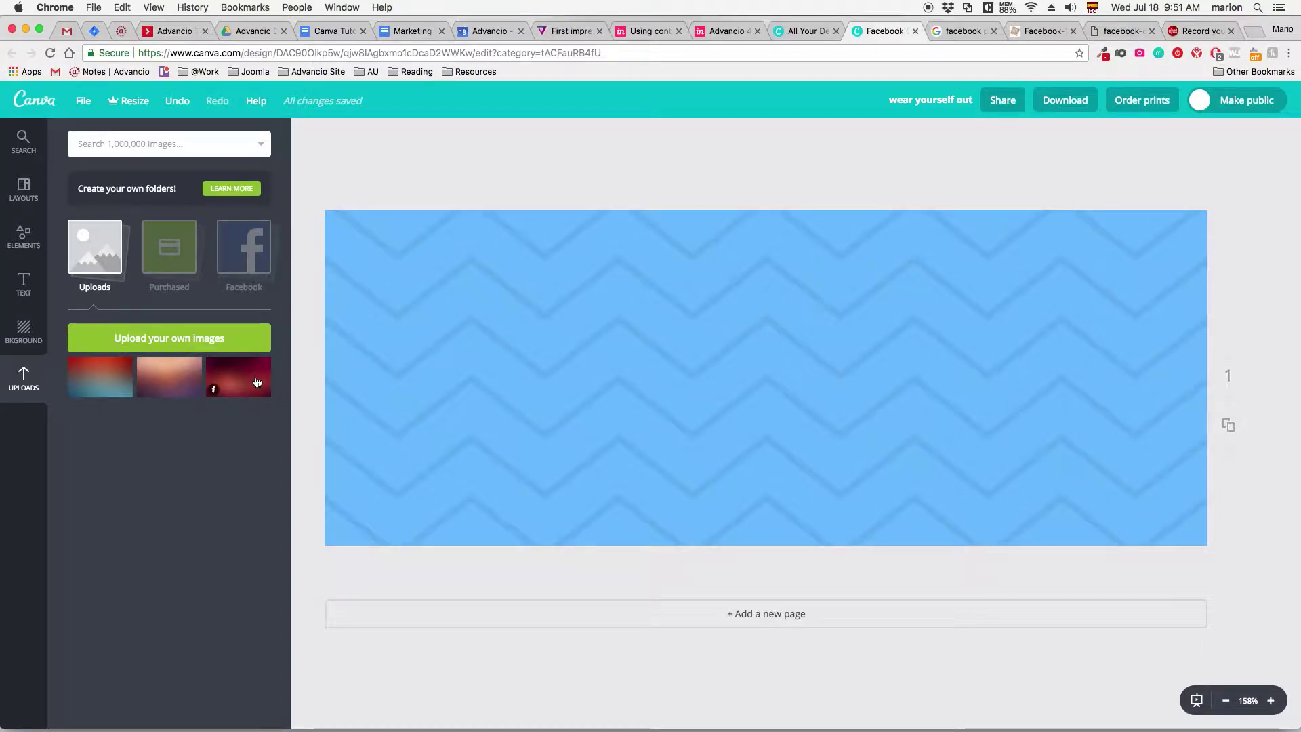
click(335, 231)
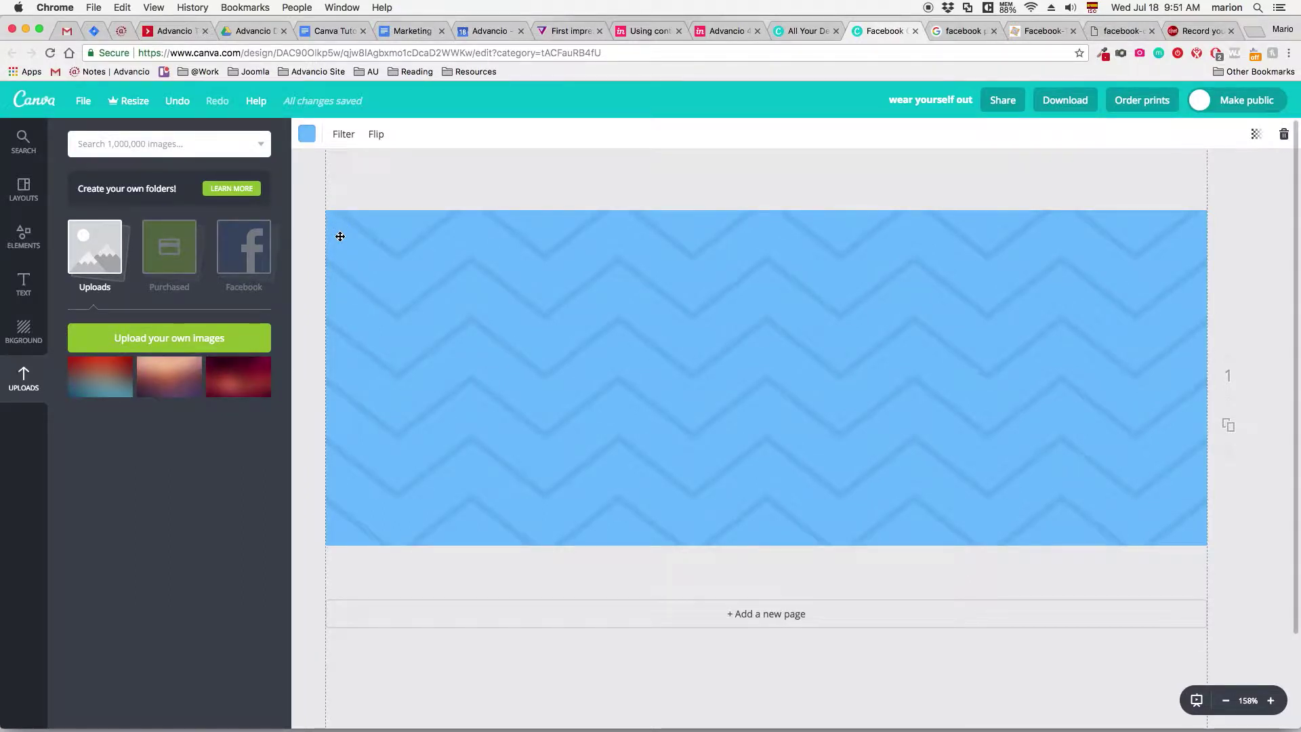
key(Delete)
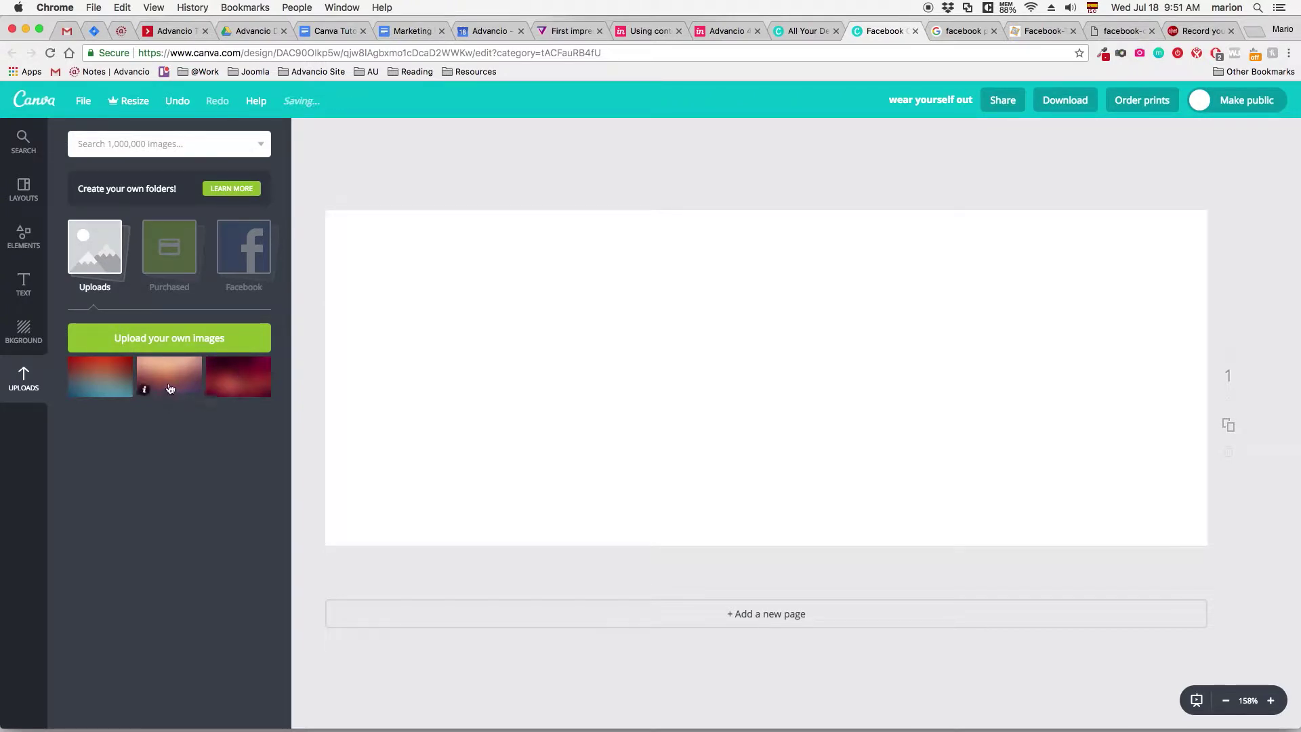
Step: Upload logo.png from the Elements folder inside Video 11 101 Canva
click(145, 341)
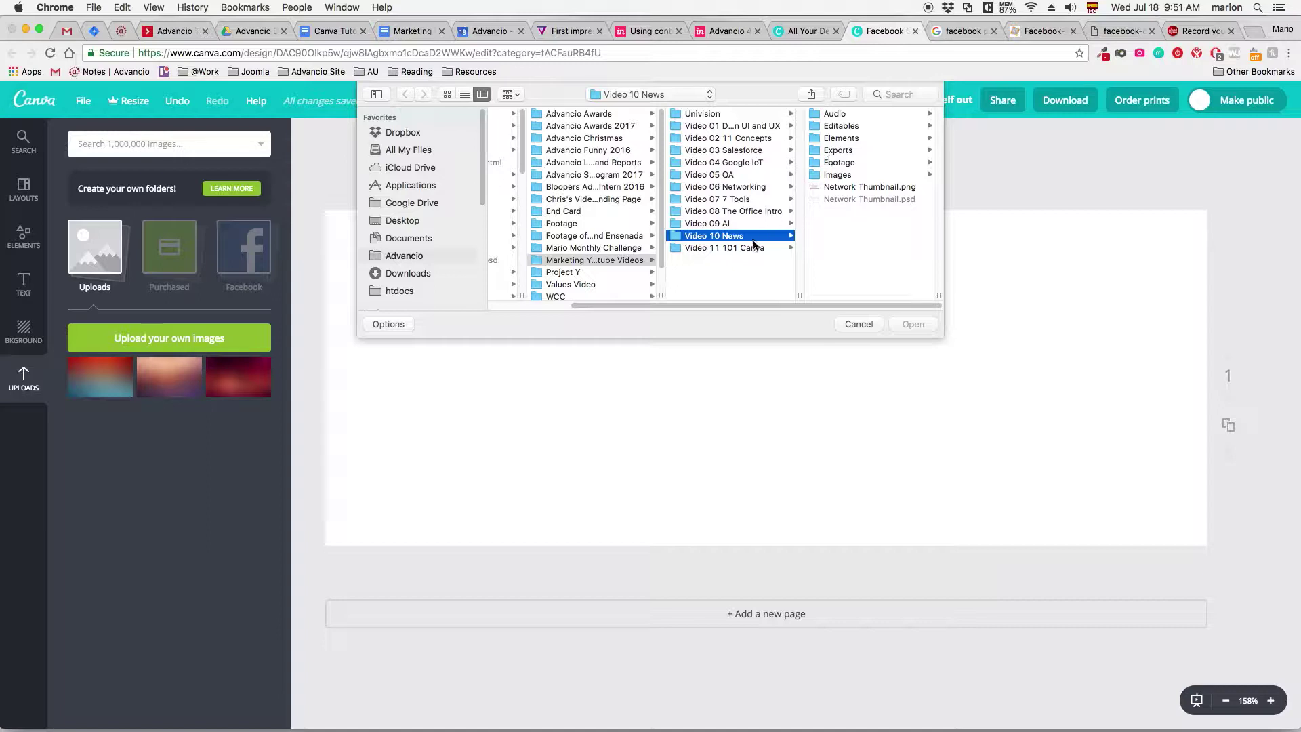
click(749, 248)
click(838, 150)
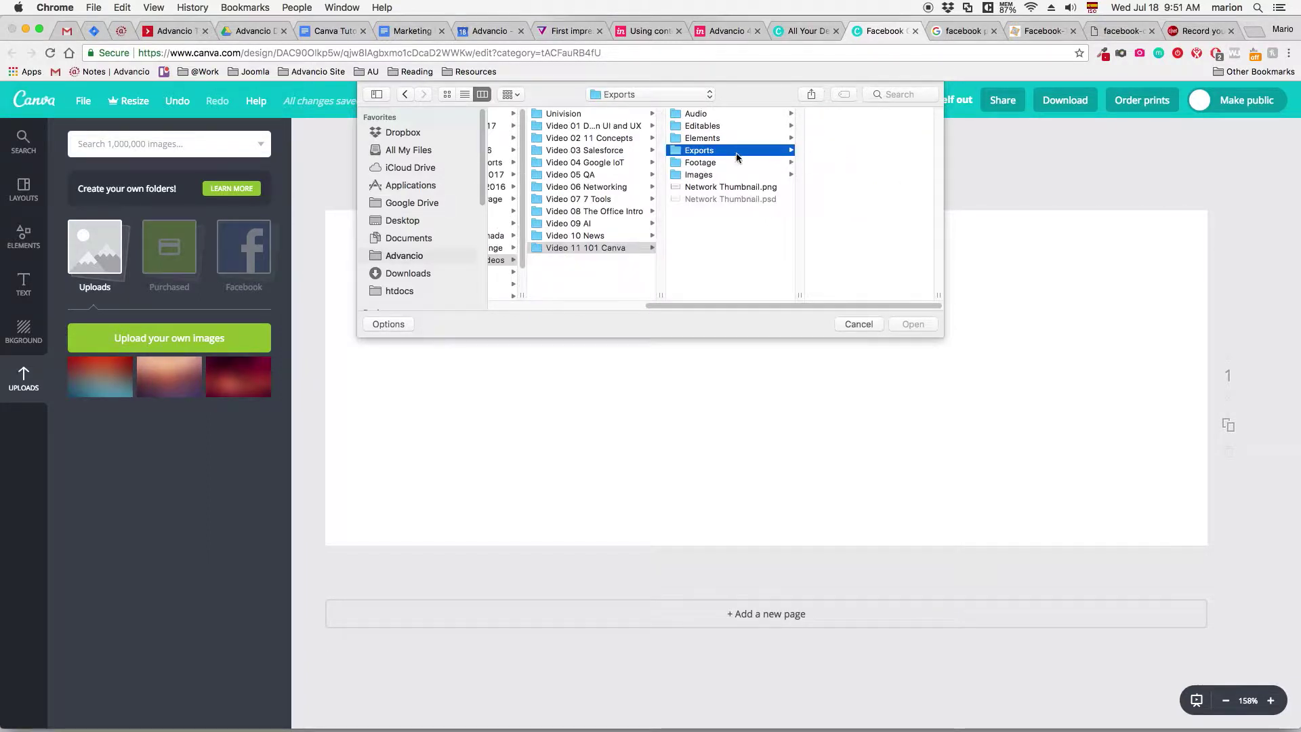
click(722, 139)
click(843, 150)
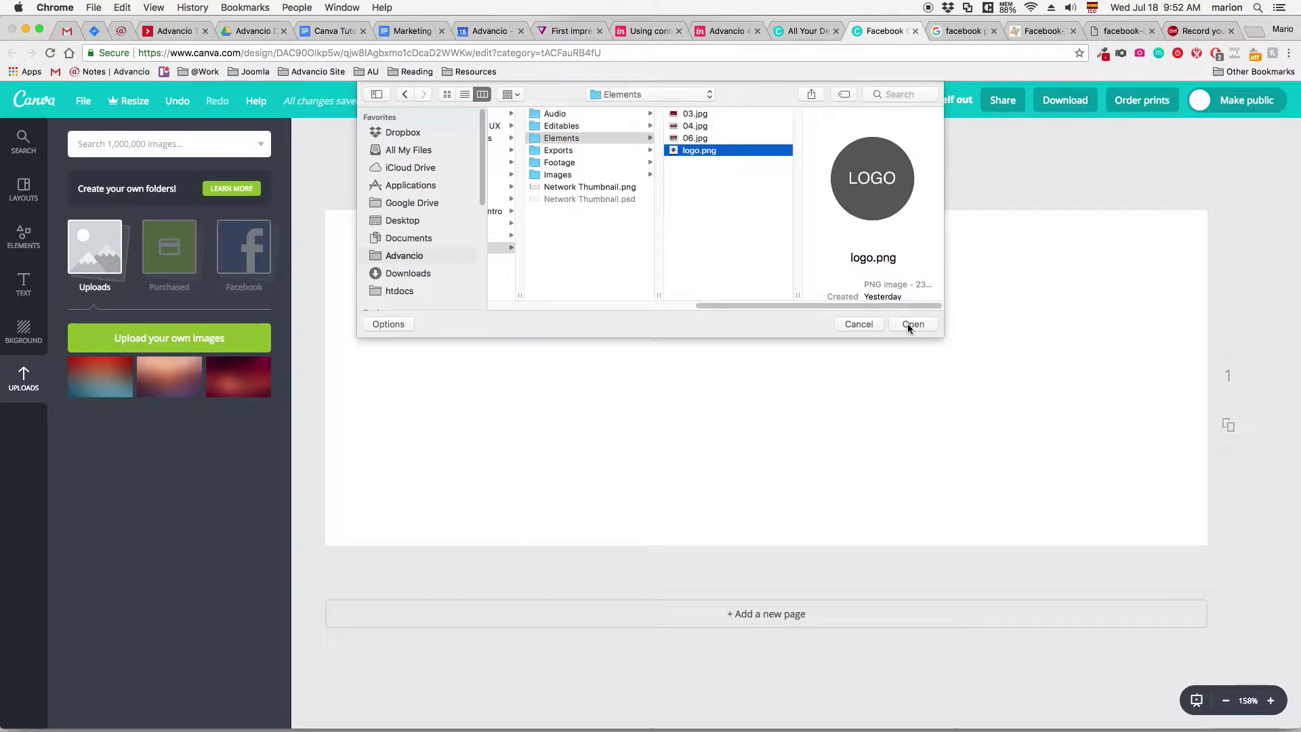
click(909, 325)
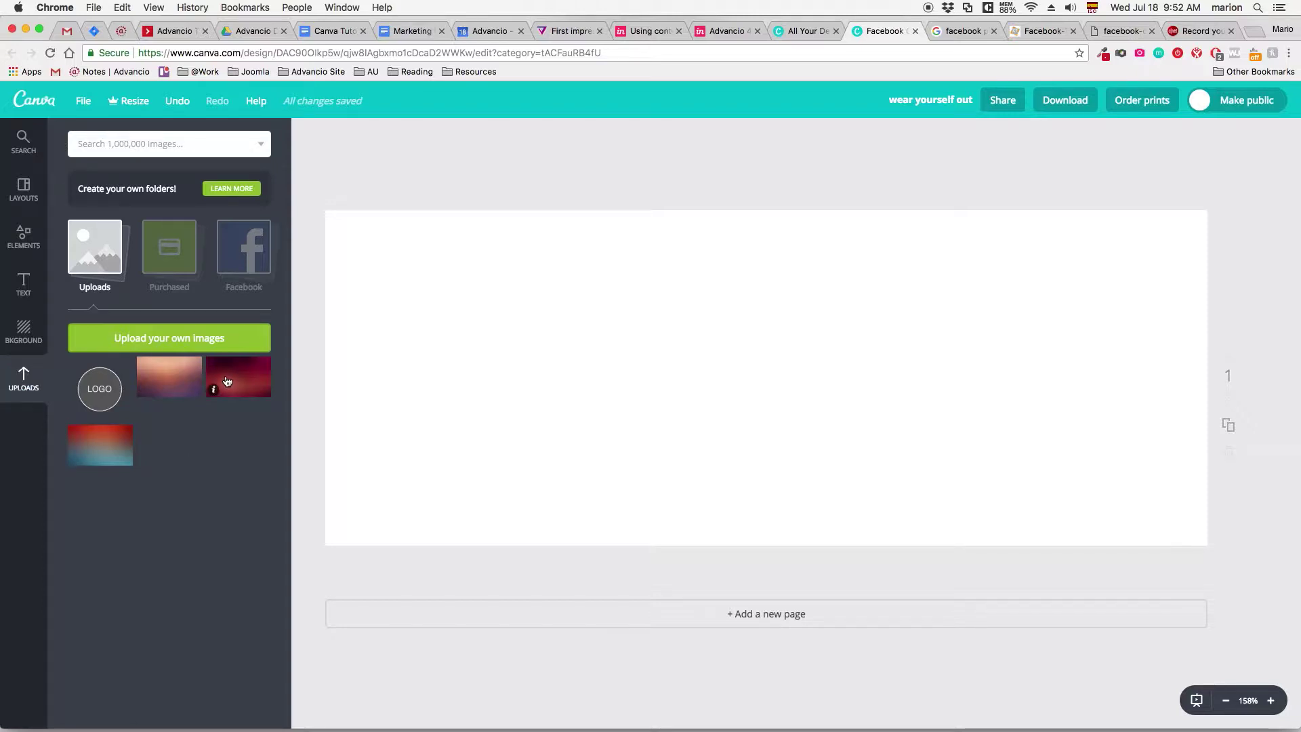
drag(227, 381, 514, 319)
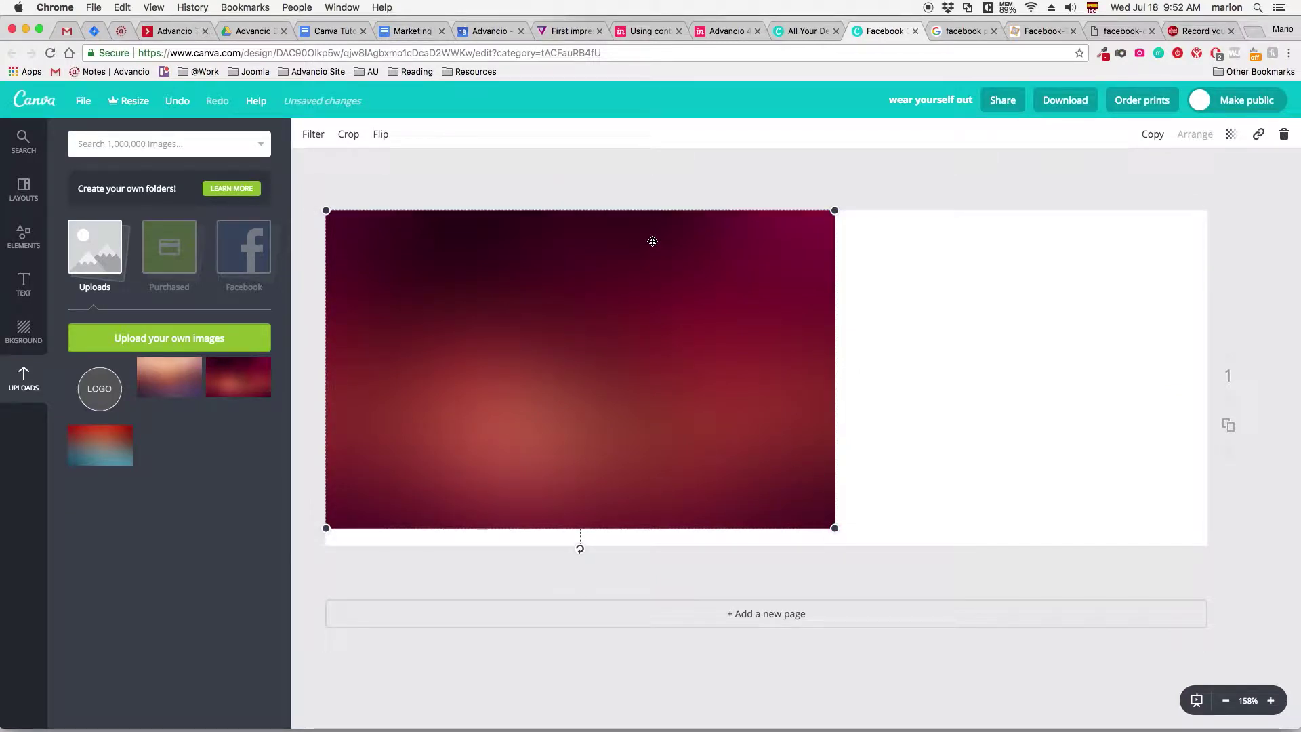
drag(835, 530, 965, 465)
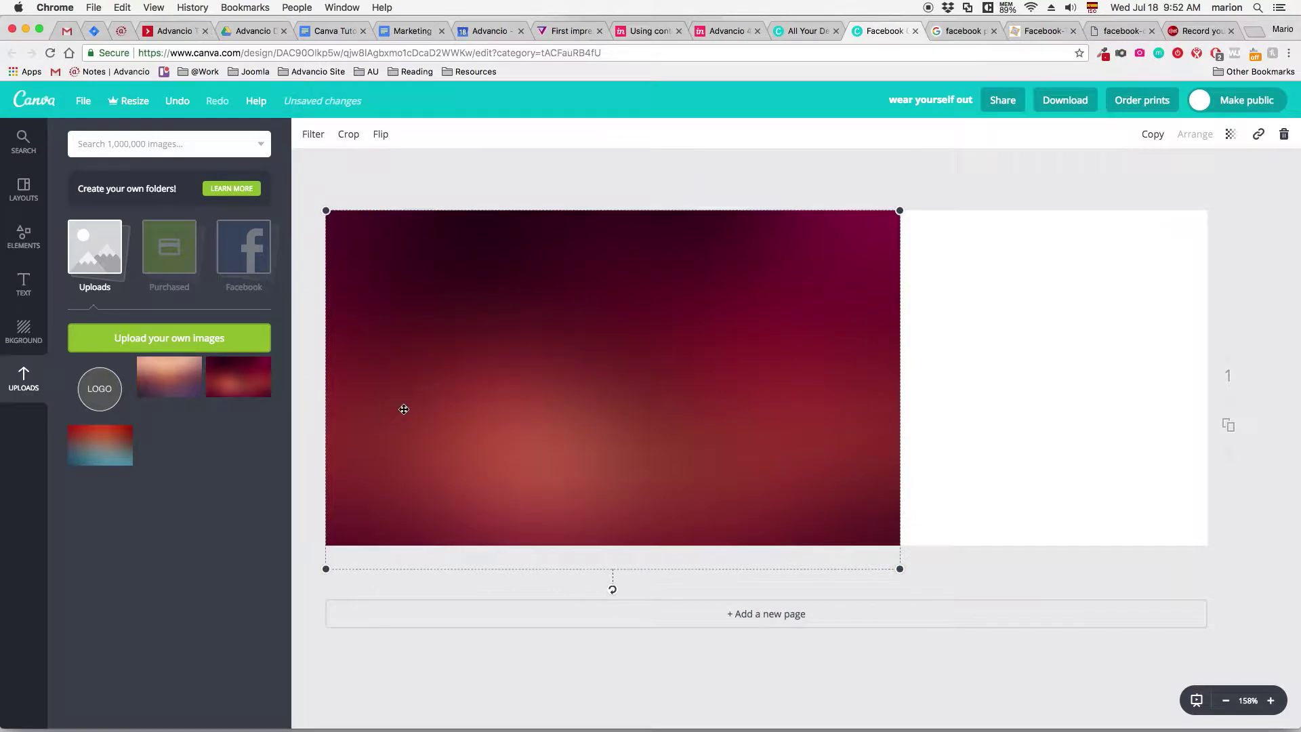
key(Delete)
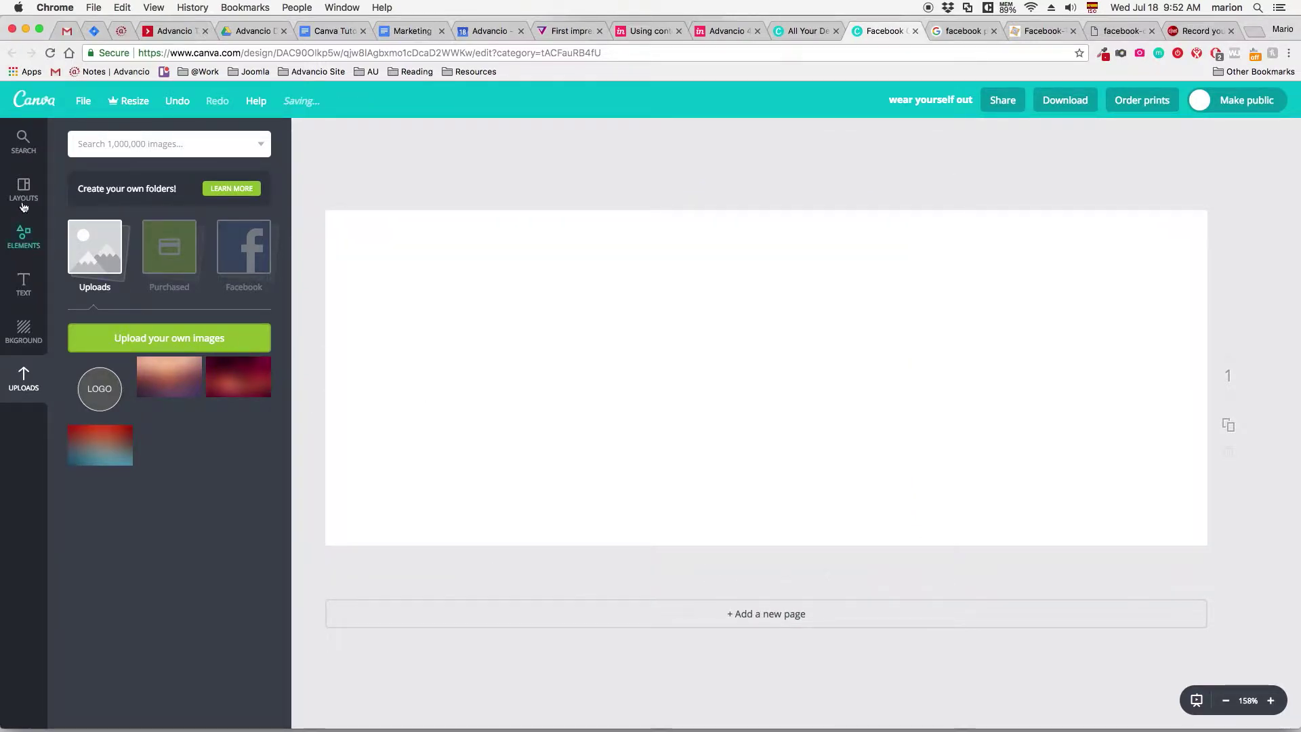
Step: Add the single-cell grid across the whole cover and fill it with the uploaded dark-red blurred image
click(23, 191)
click(21, 231)
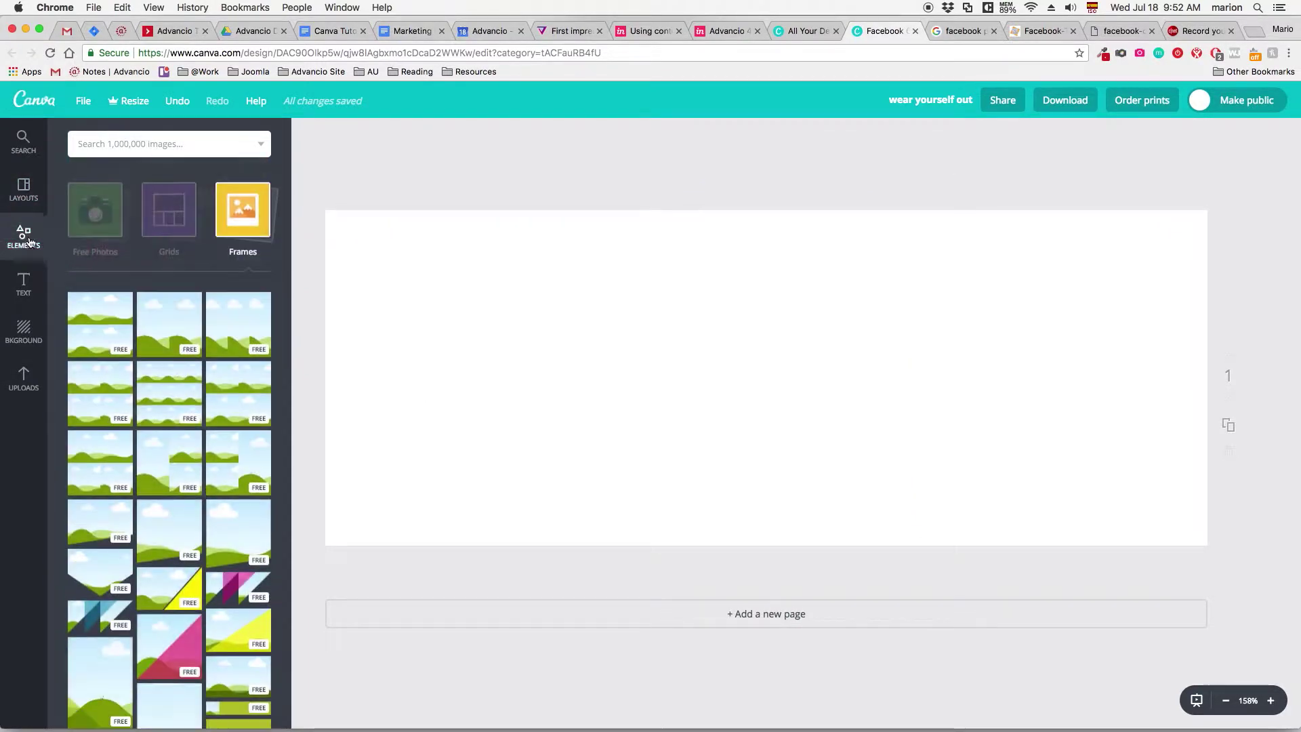
click(158, 223)
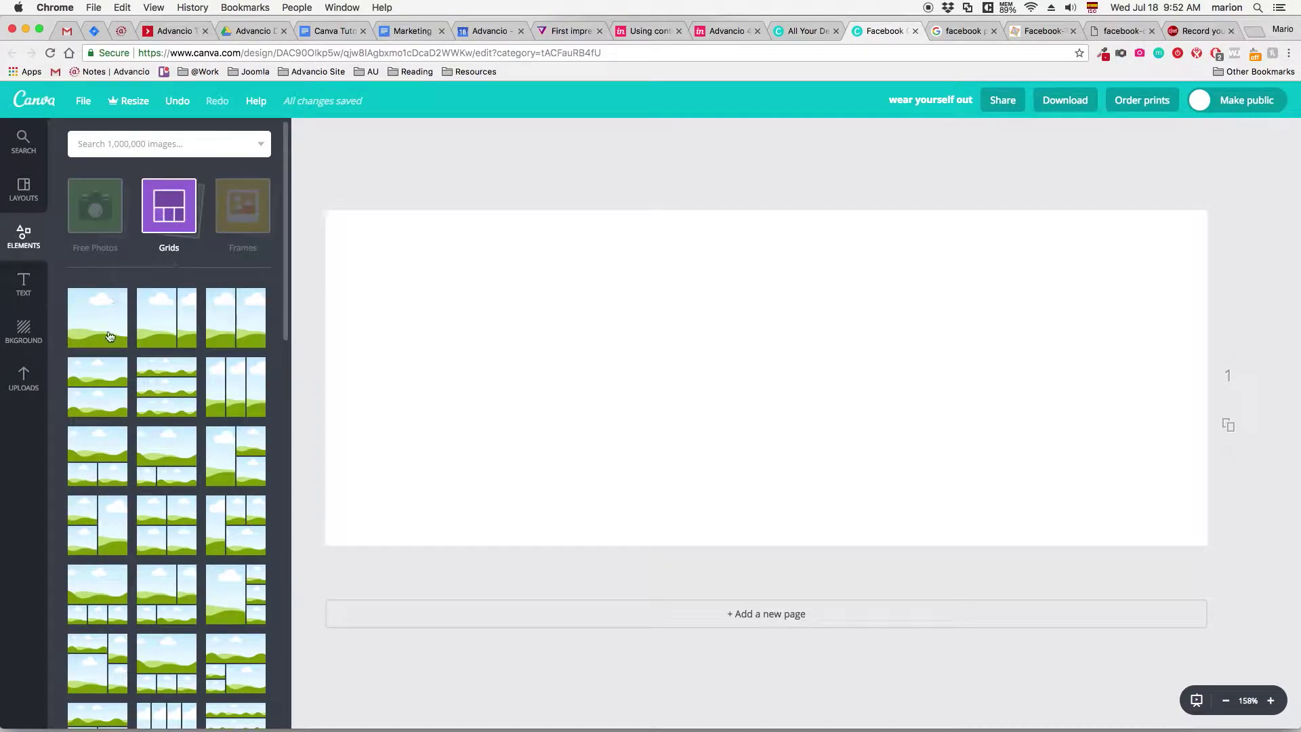
click(98, 335)
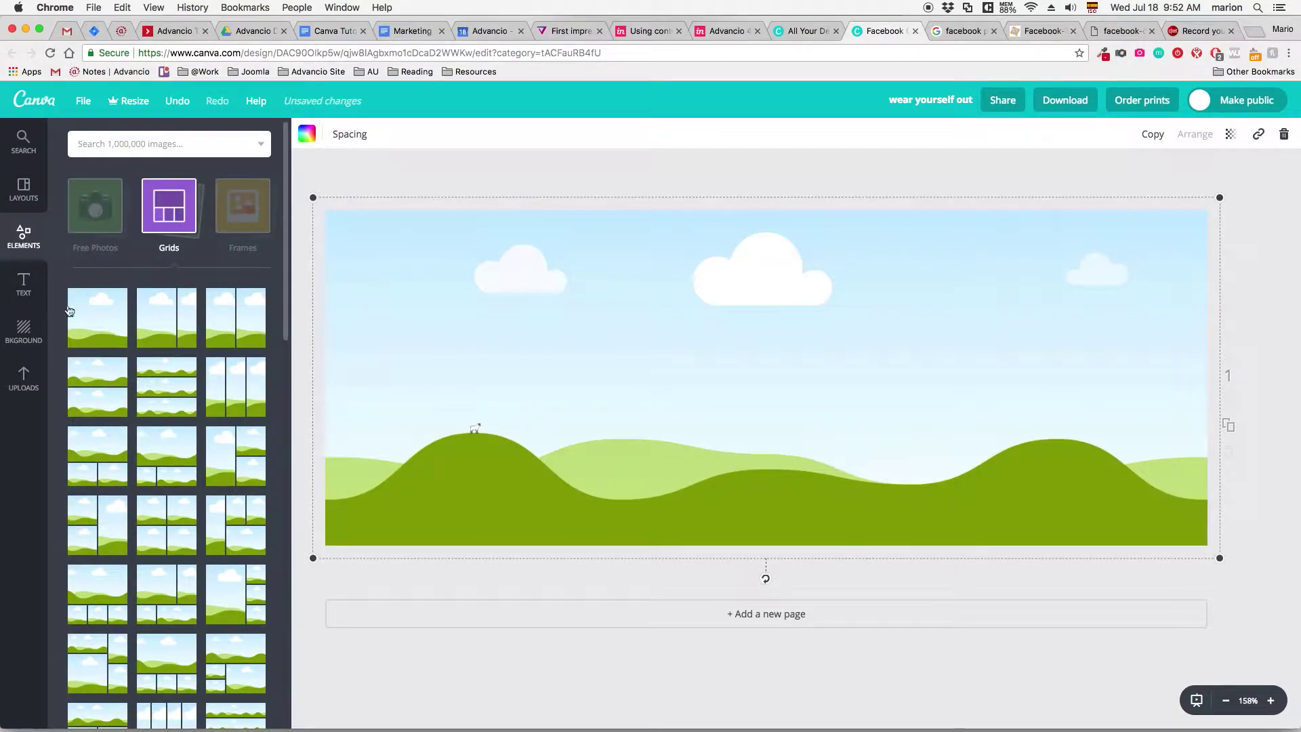
click(24, 379)
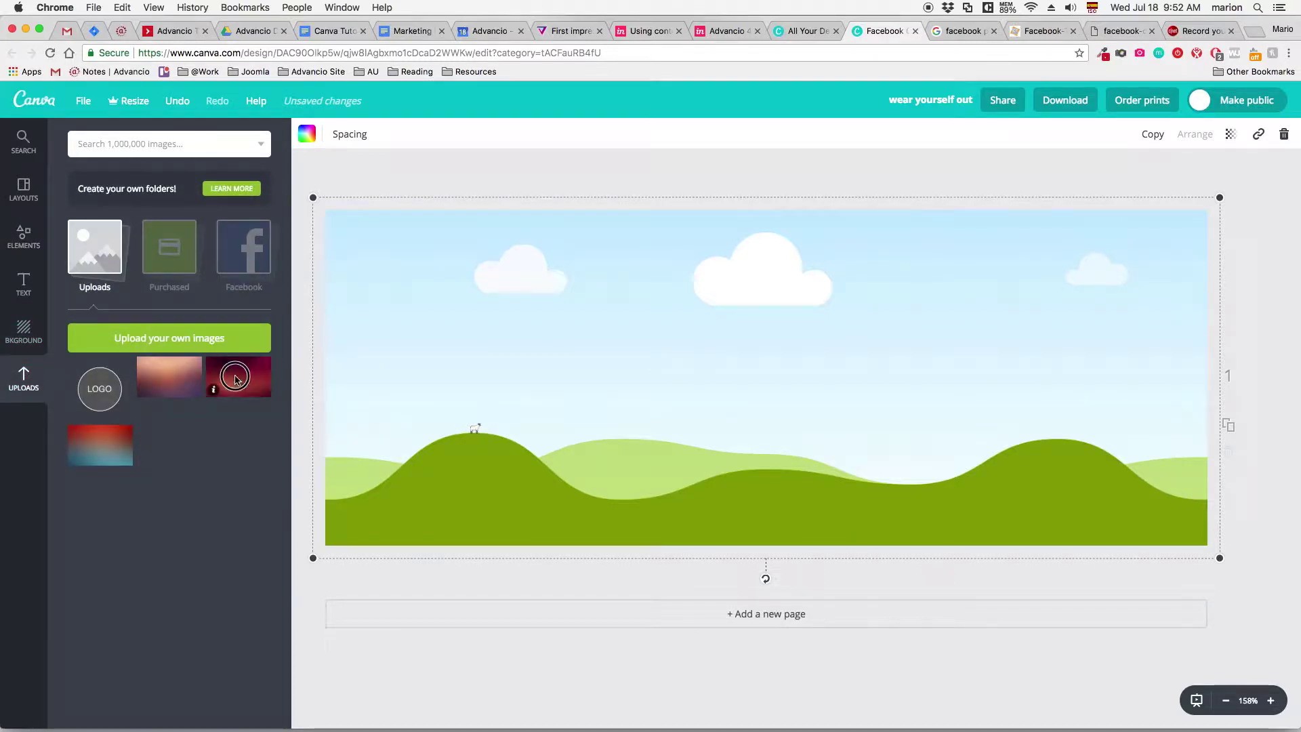
drag(237, 382, 531, 360)
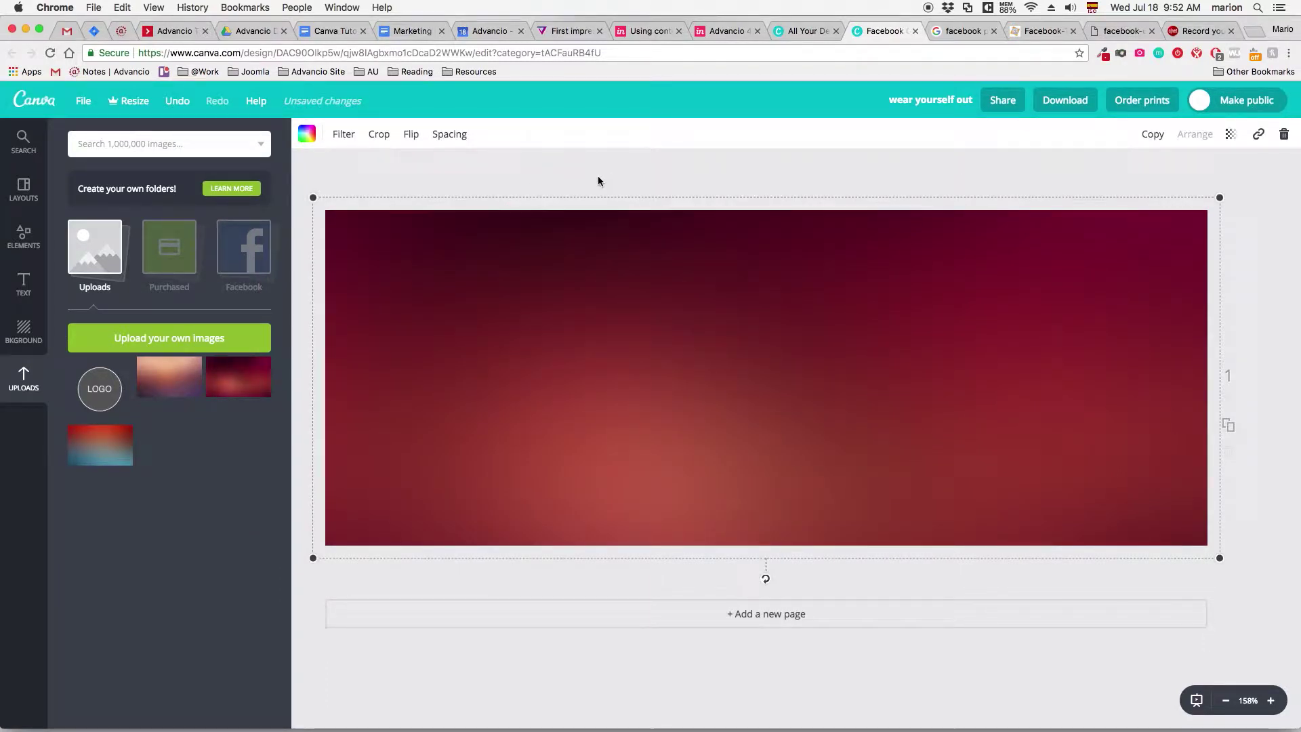
Step: Add the "DAZZLE eau de parfum" text style, enlarge it to a title size of about 41.7 and centre it on the cover
click(21, 285)
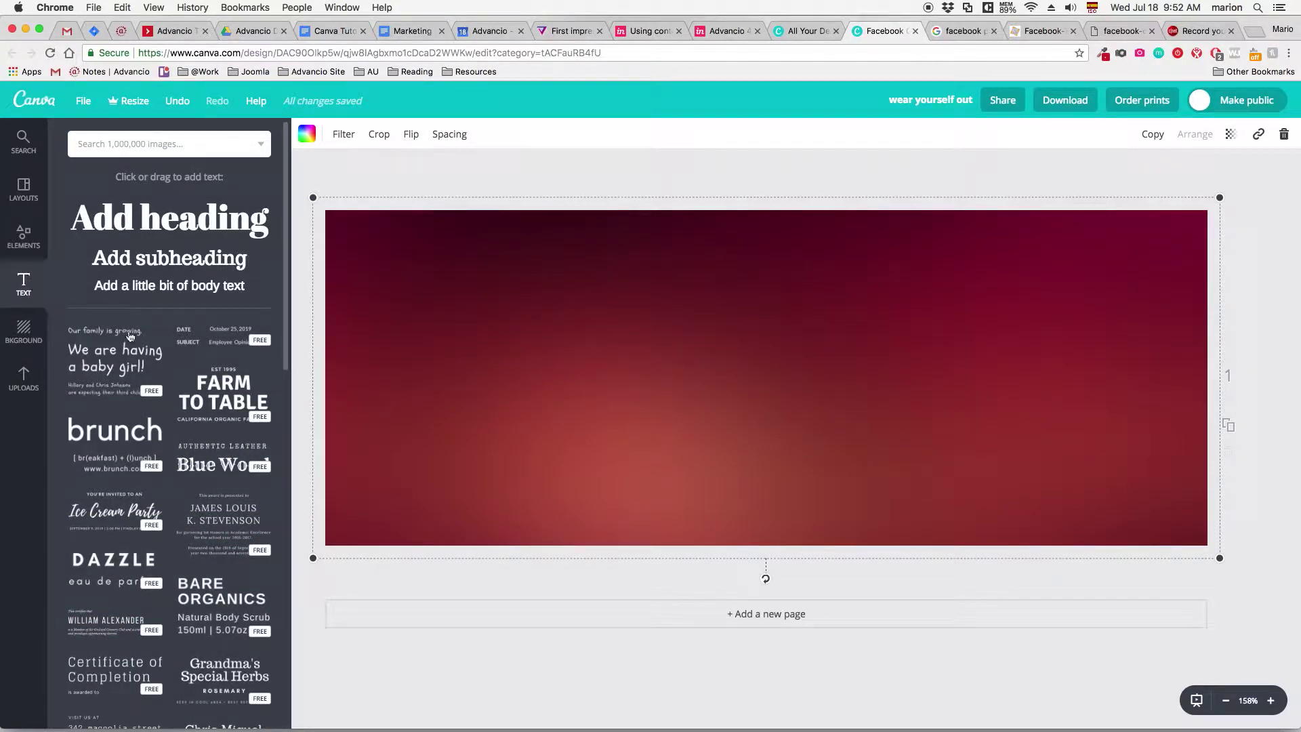
scroll(148, 392, down, 4)
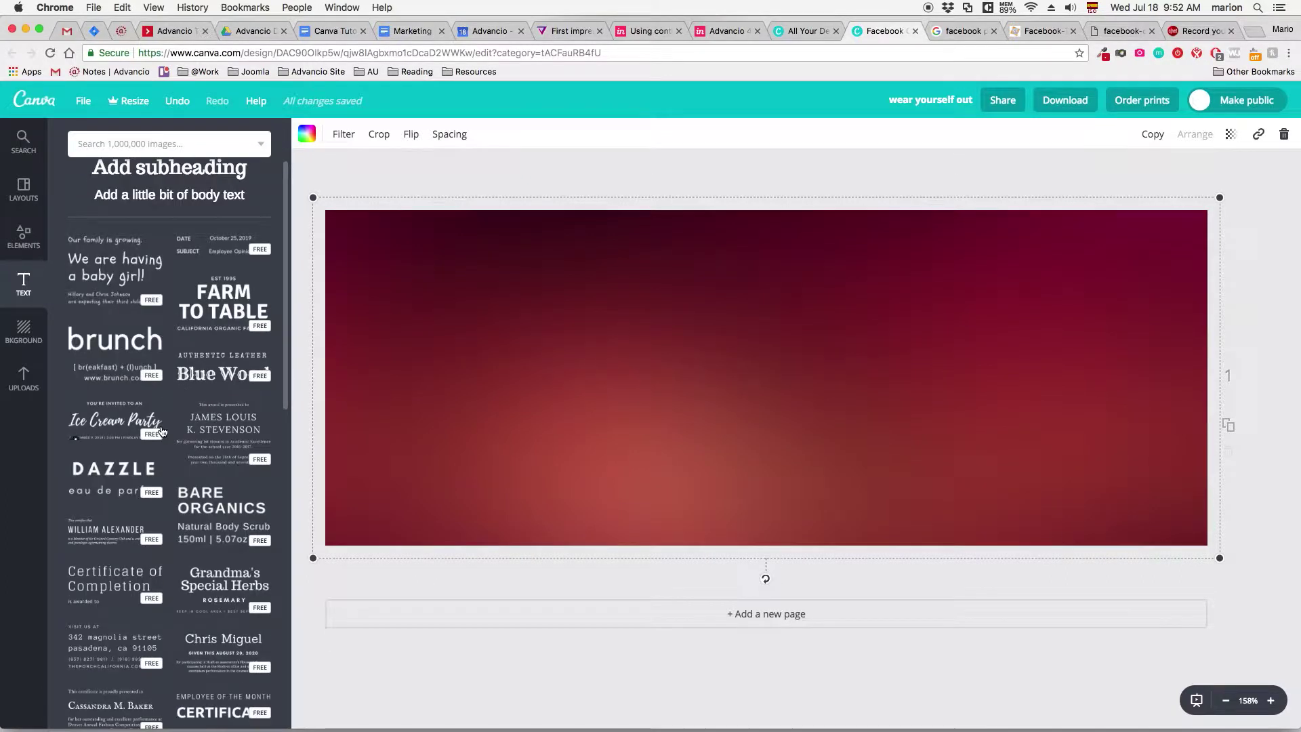
click(106, 456)
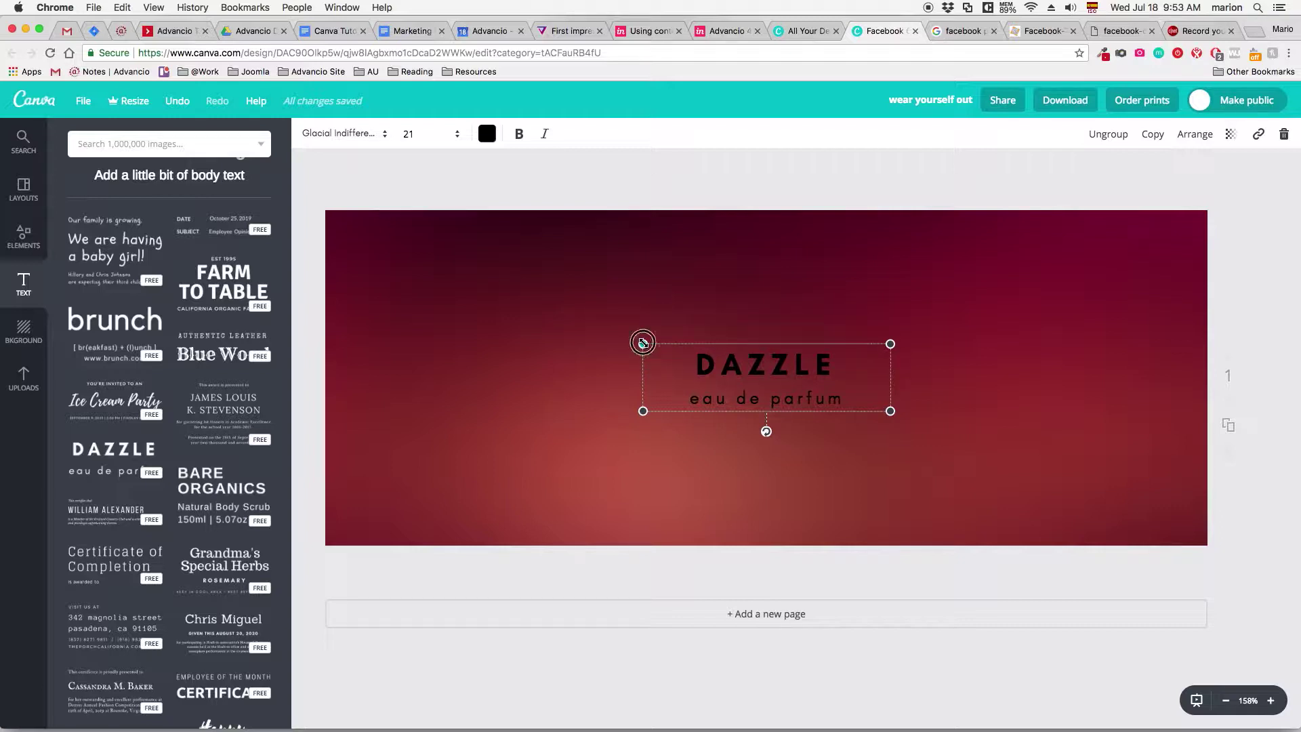
drag(643, 342, 409, 244)
drag(491, 277, 617, 316)
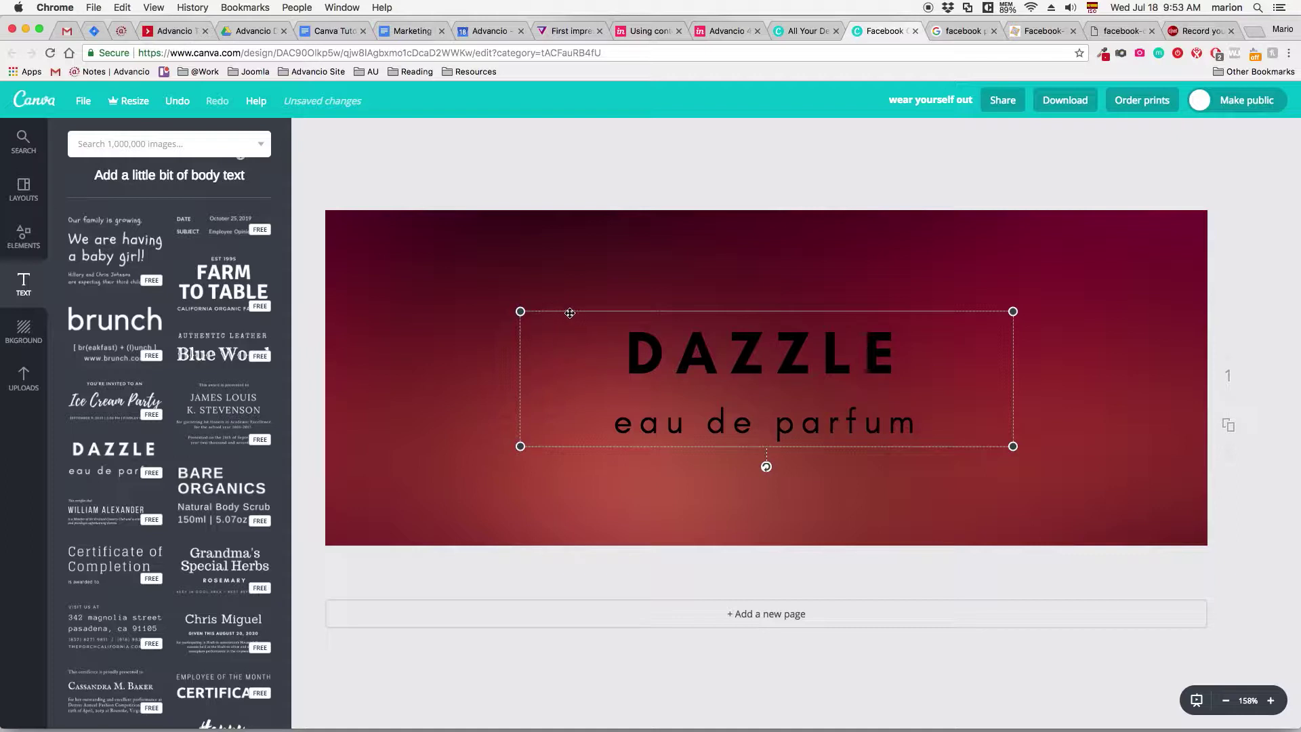
Step: Change the colour of the DAZZLE title text to white
click(651, 354)
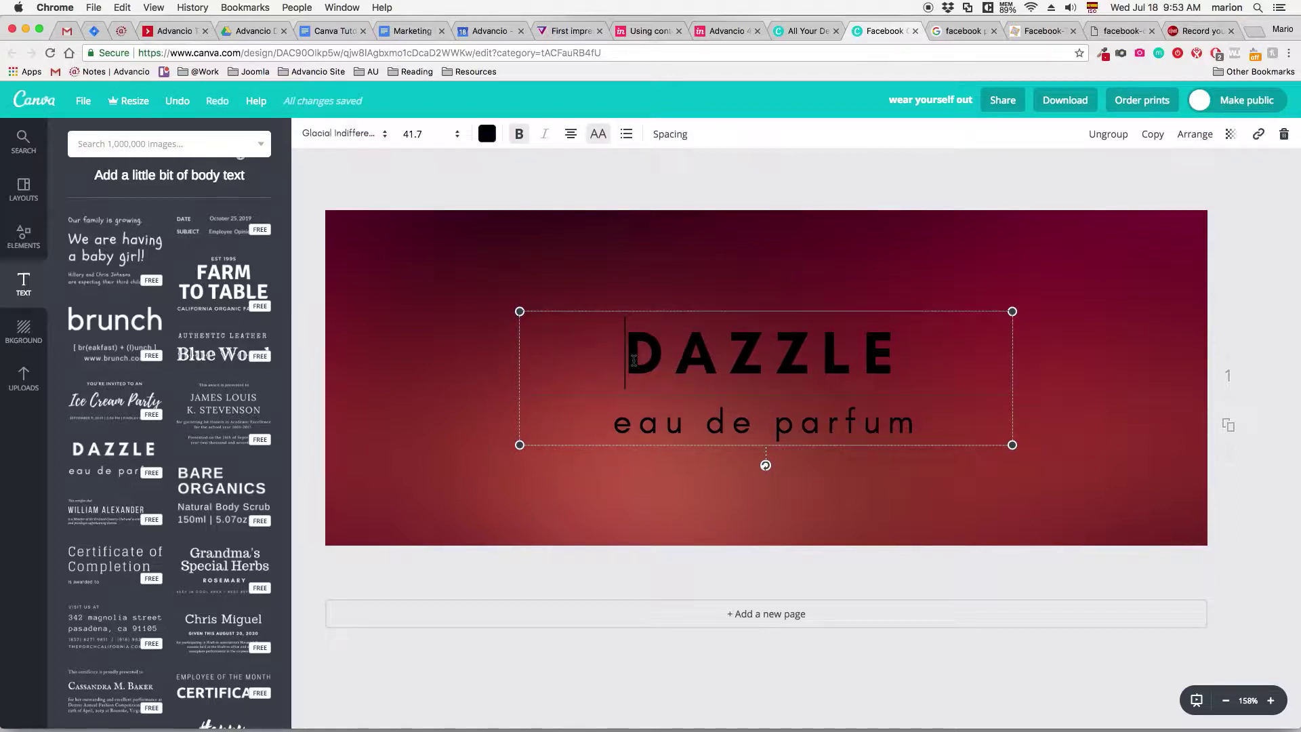
drag(626, 356, 933, 363)
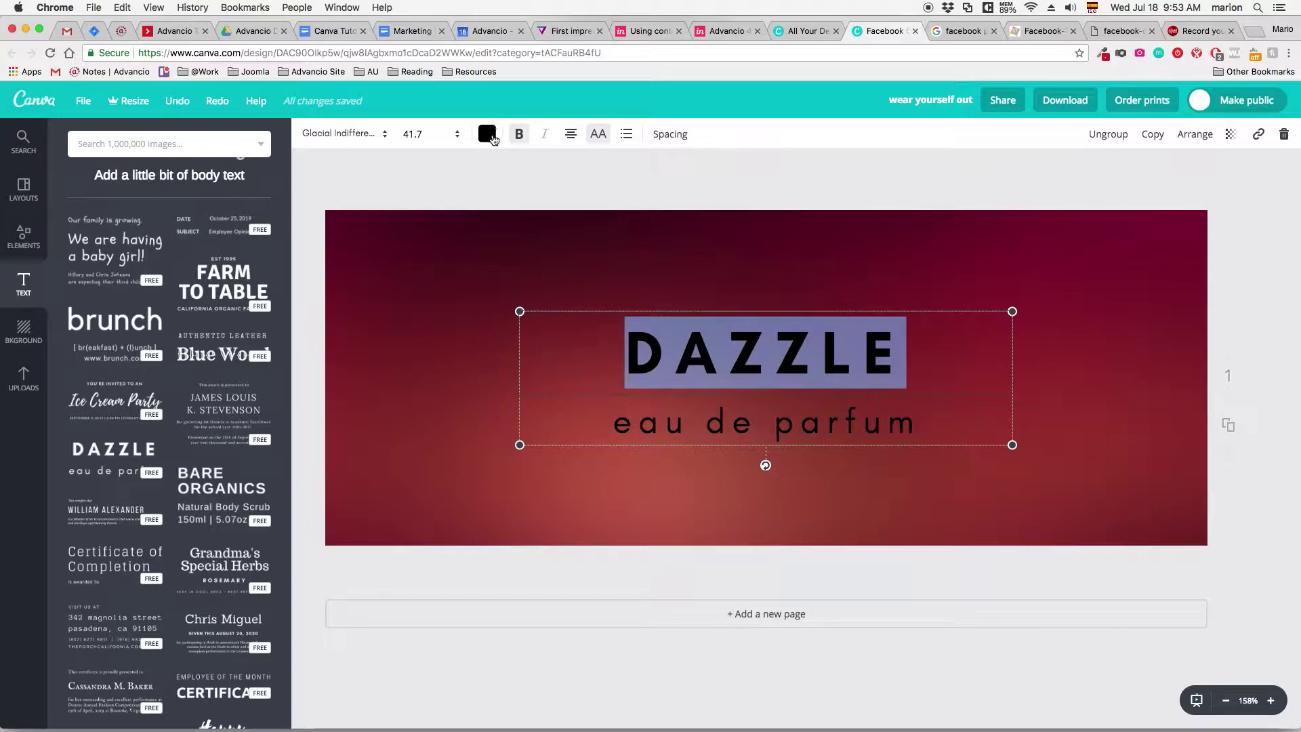
click(652, 358)
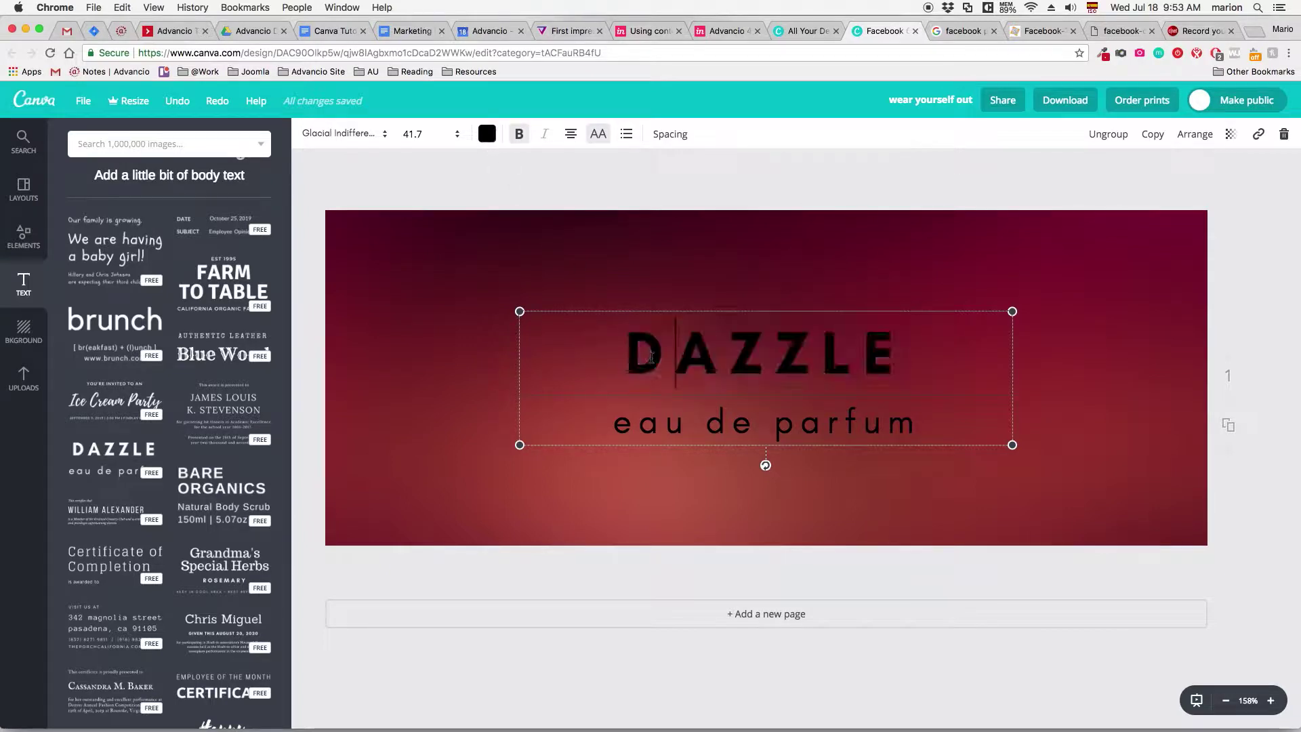
click(612, 352)
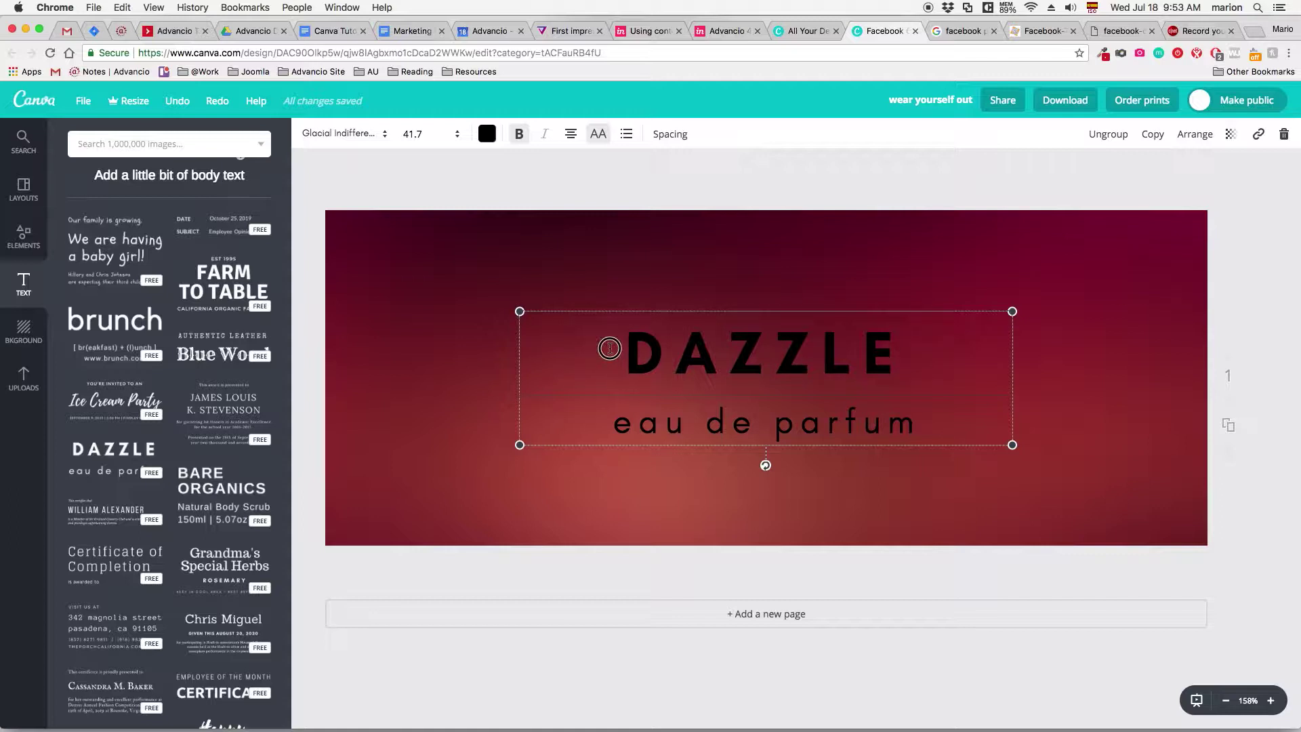
drag(612, 352, 913, 367)
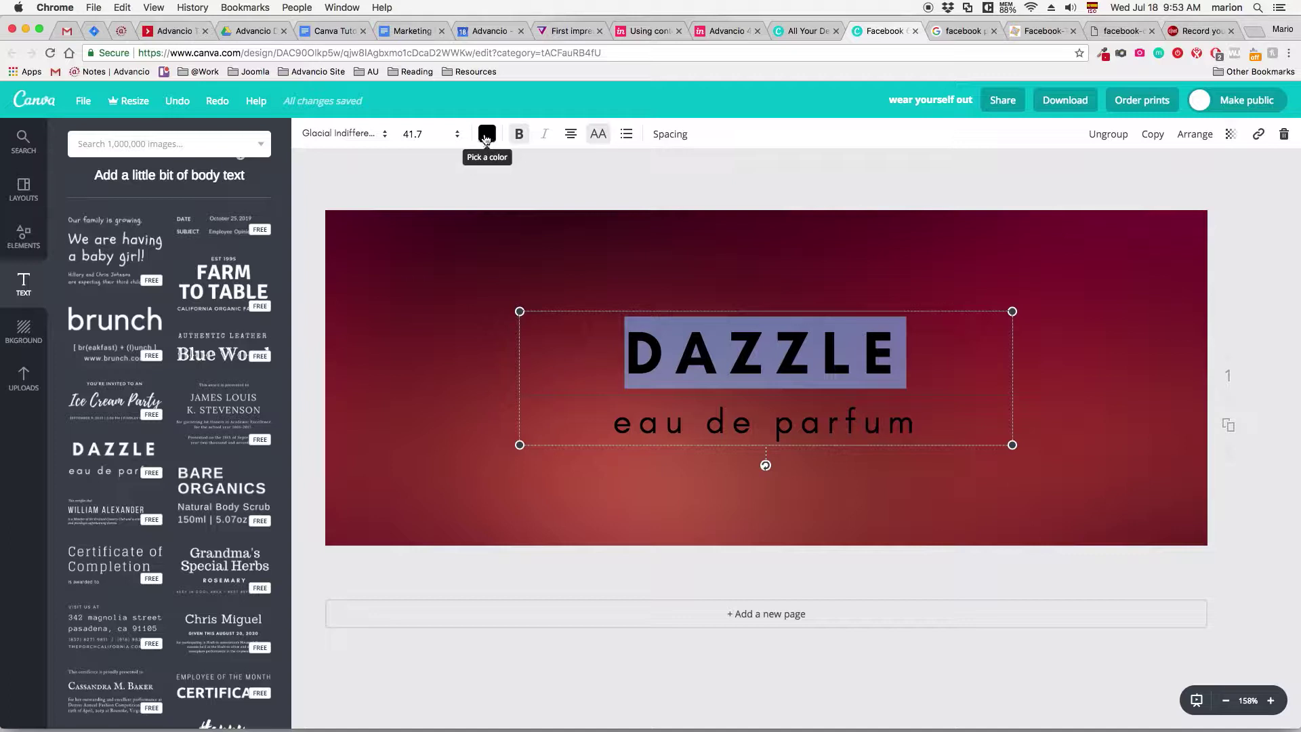
click(487, 135)
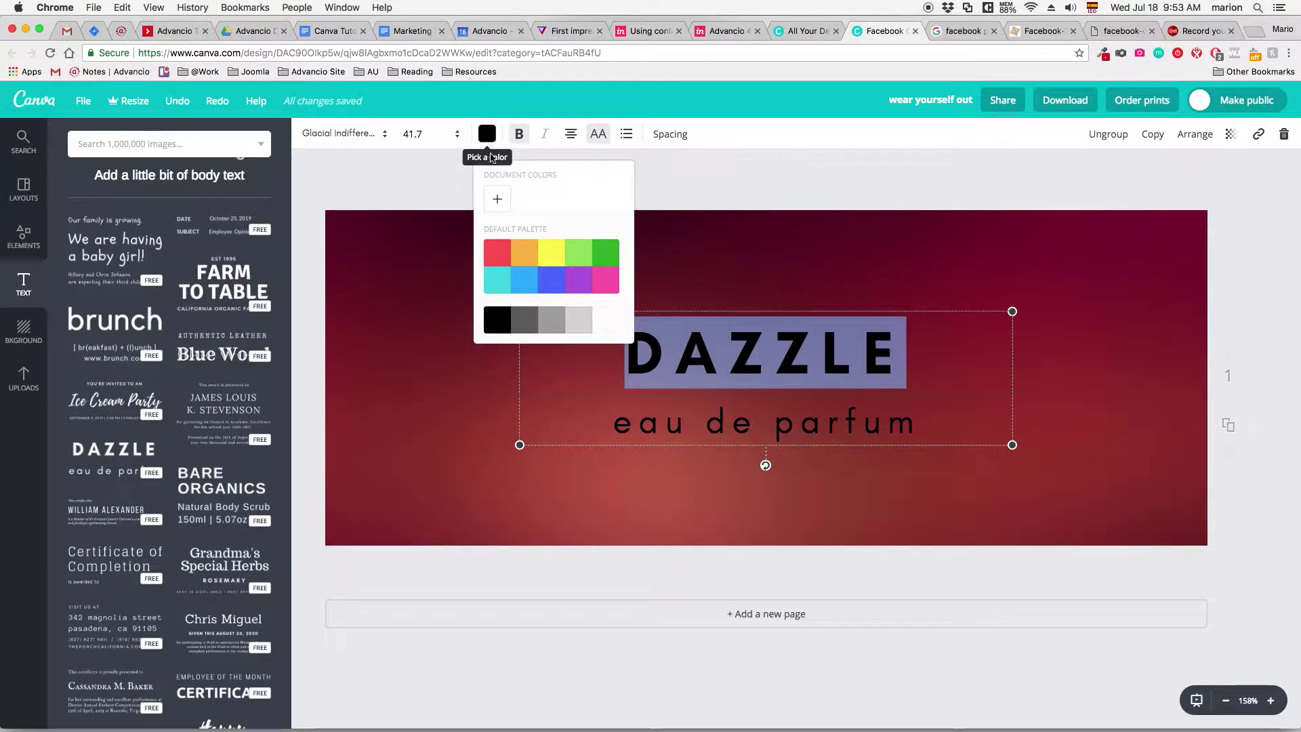
click(607, 325)
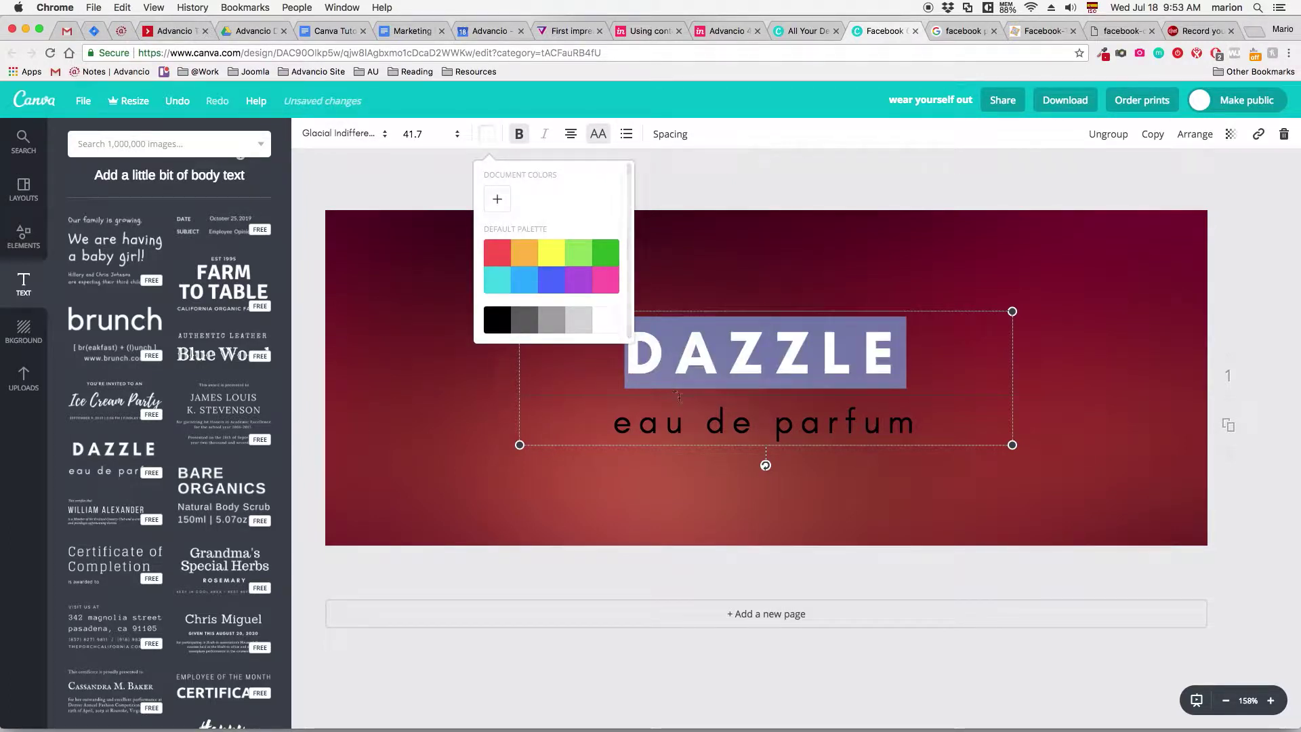
Step: Change the colour of the "eau de parfum" line to white and deselect the text
click(650, 416)
drag(613, 424, 977, 435)
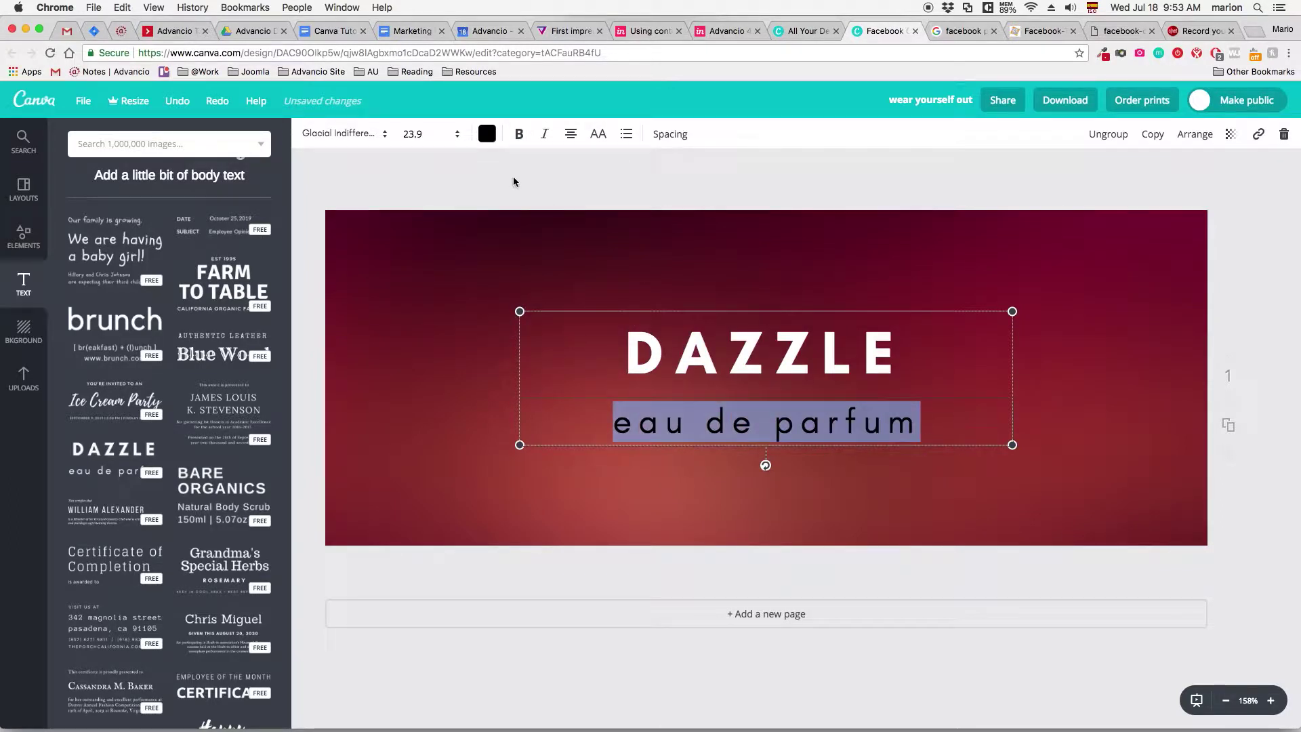
click(487, 135)
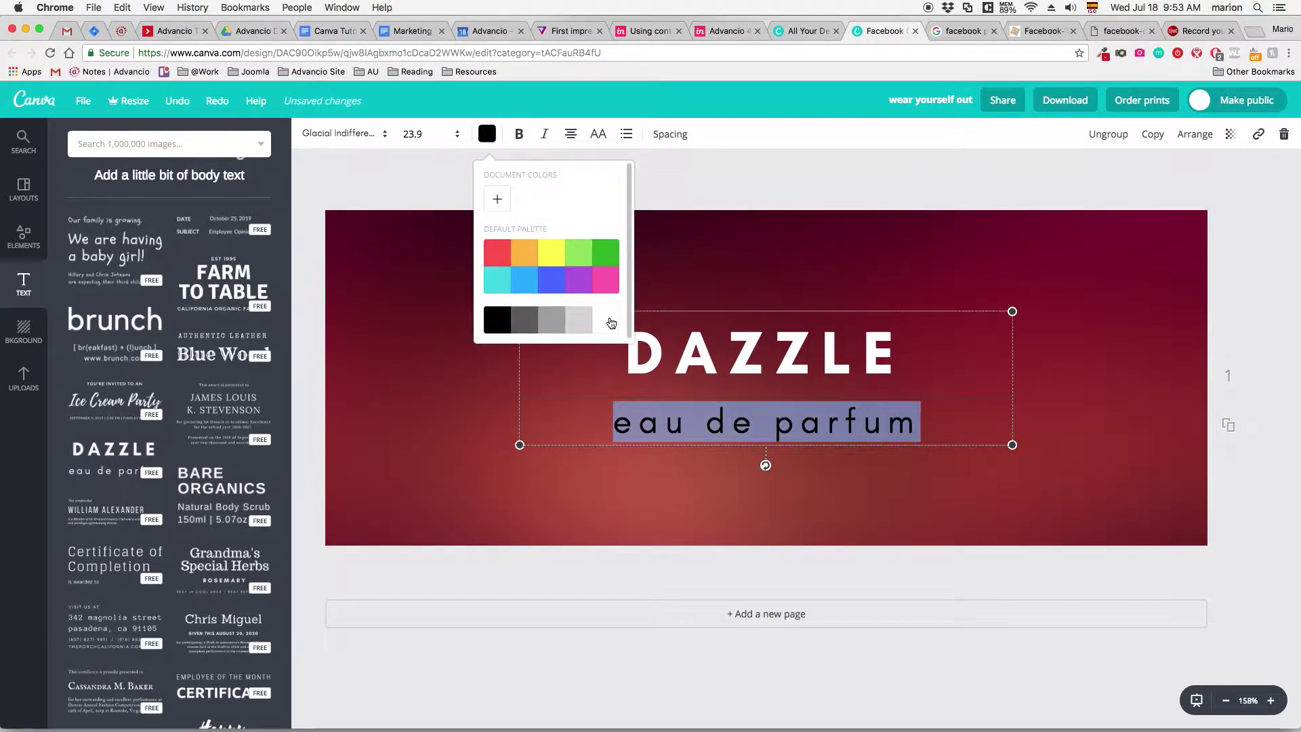
click(607, 328)
click(639, 474)
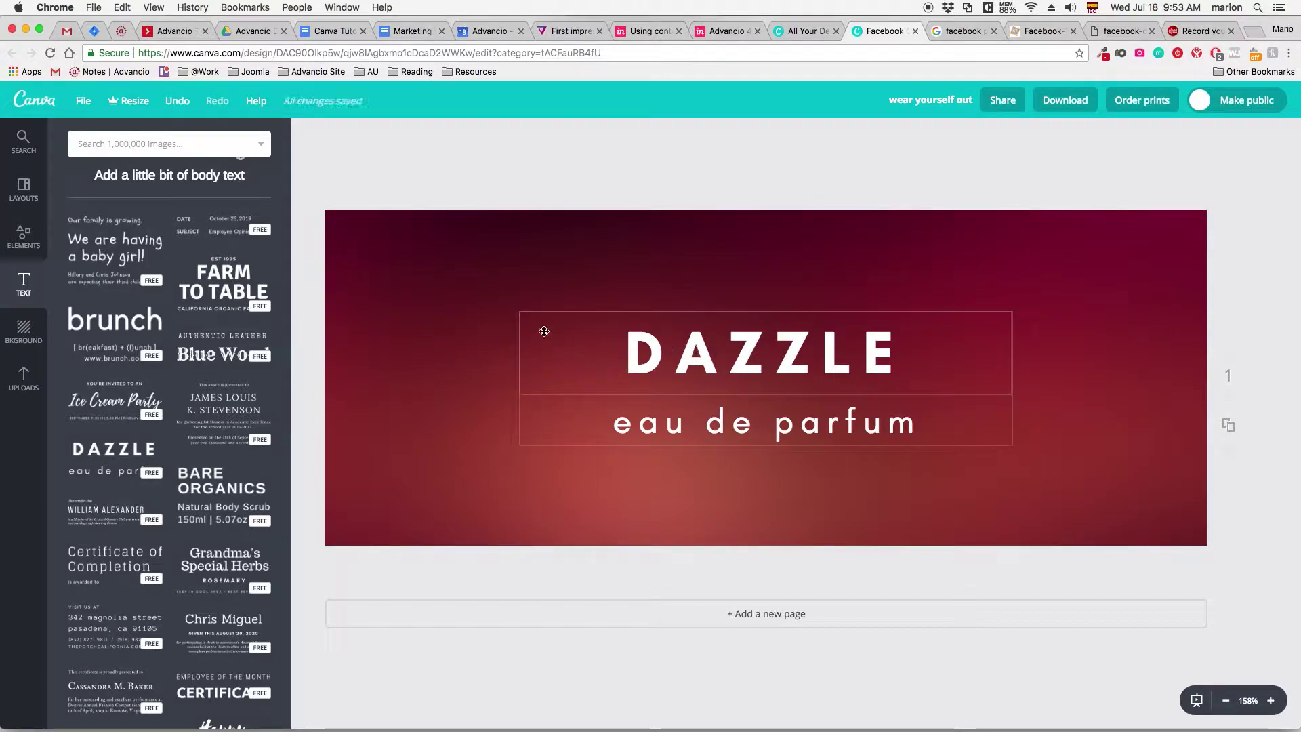
Step: Add the unfilled circle shape with a dashed inner ring and scale it to the cover's full height against its left edge
click(20, 238)
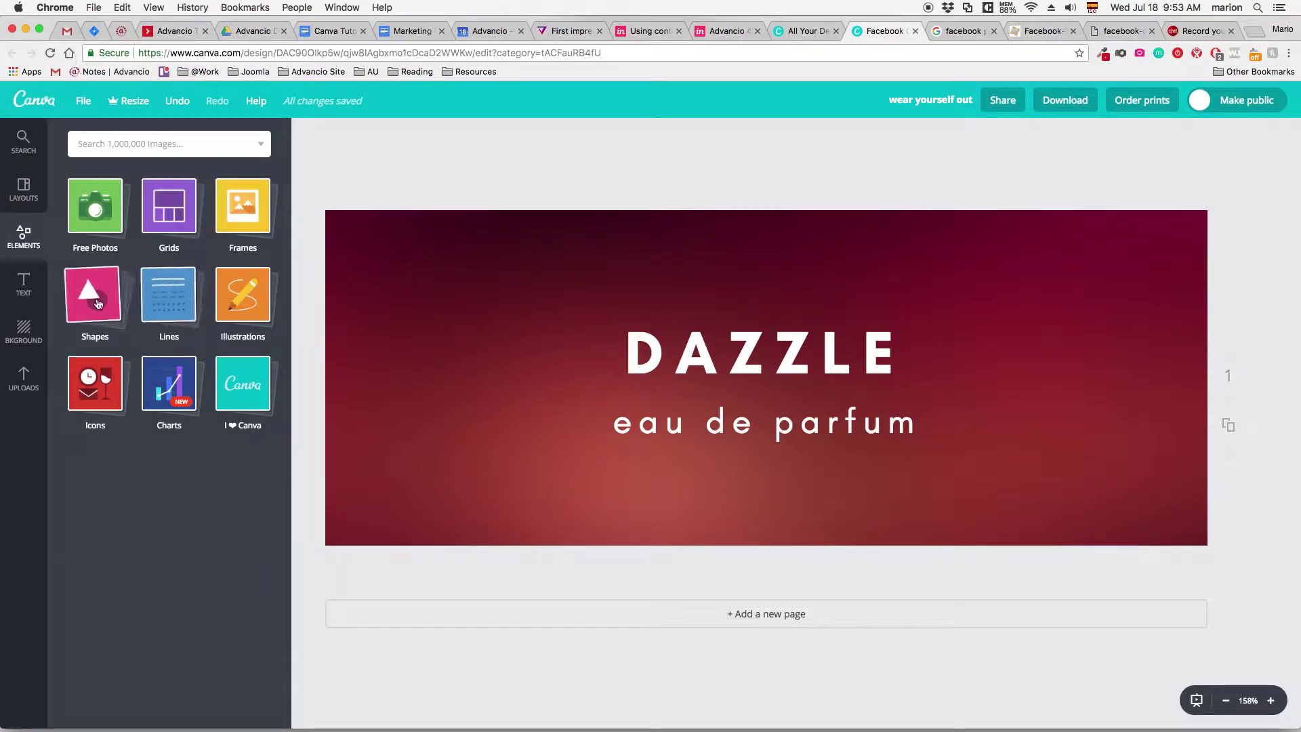
click(88, 309)
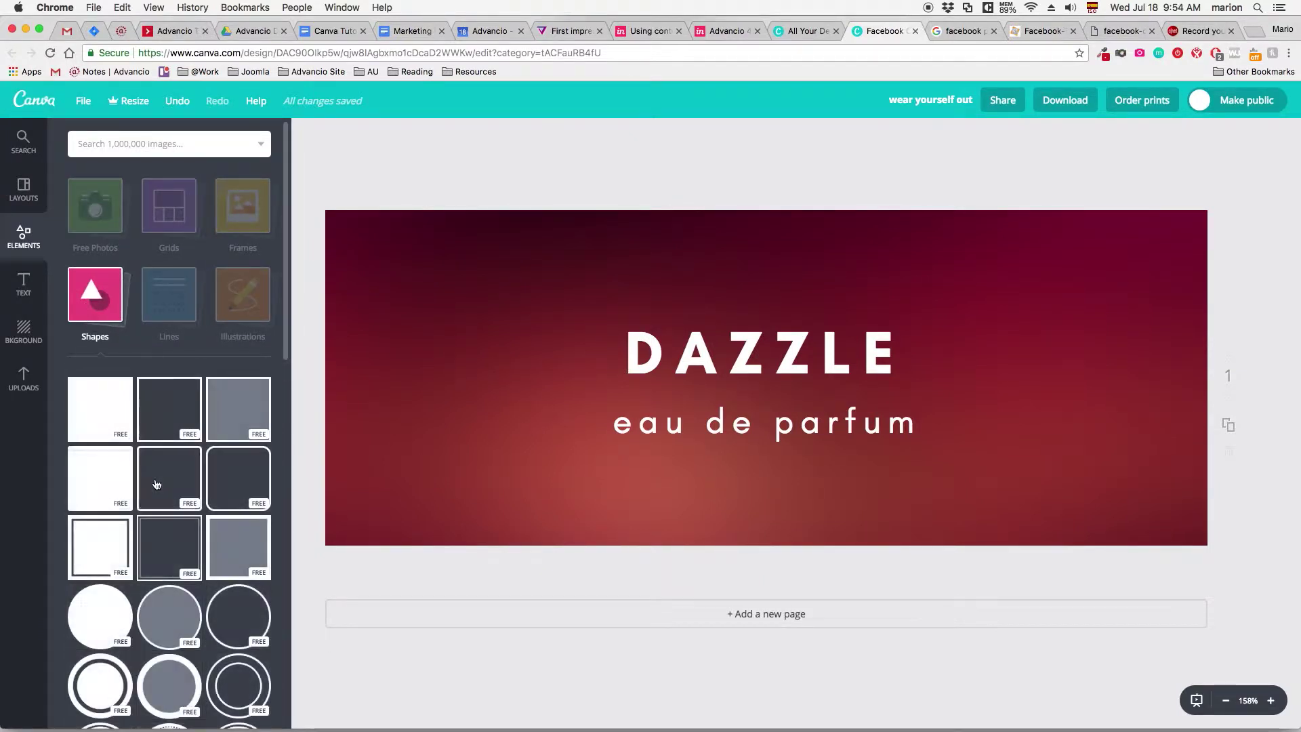
scroll(179, 519, down, 3)
scroll(180, 519, down, 4)
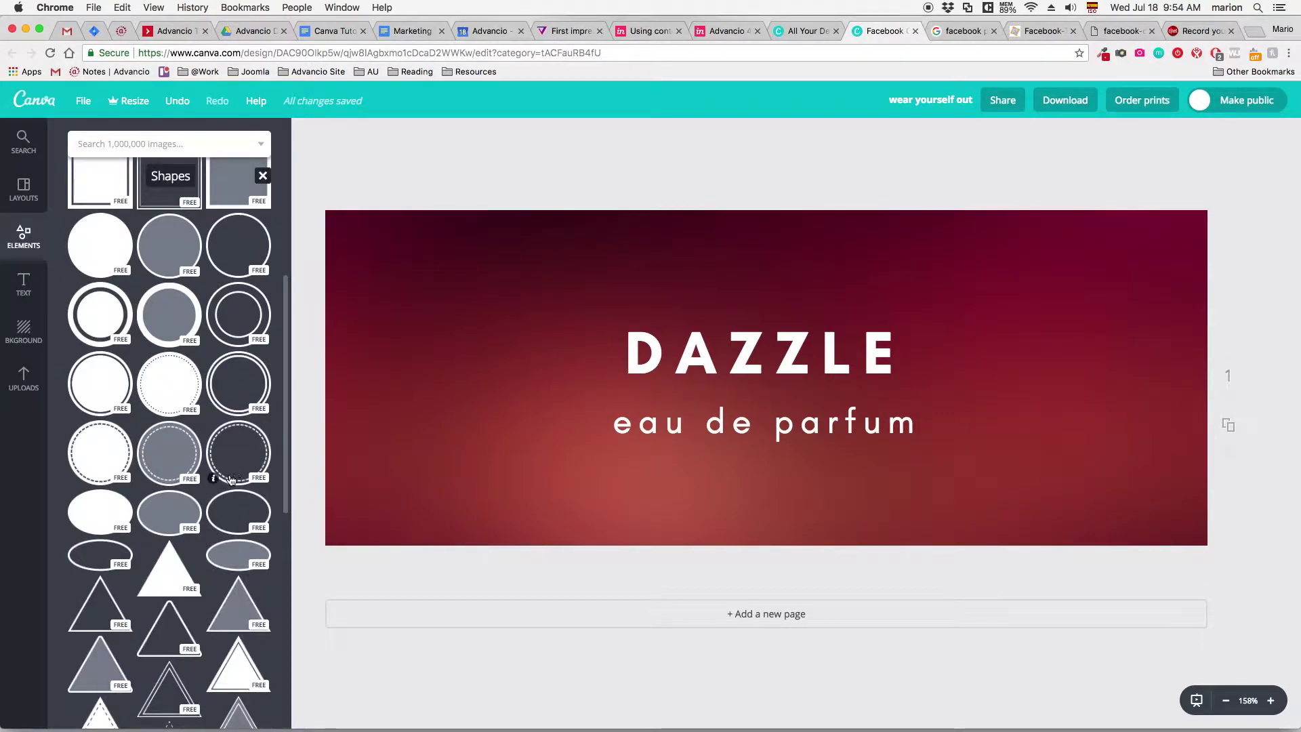
click(213, 438)
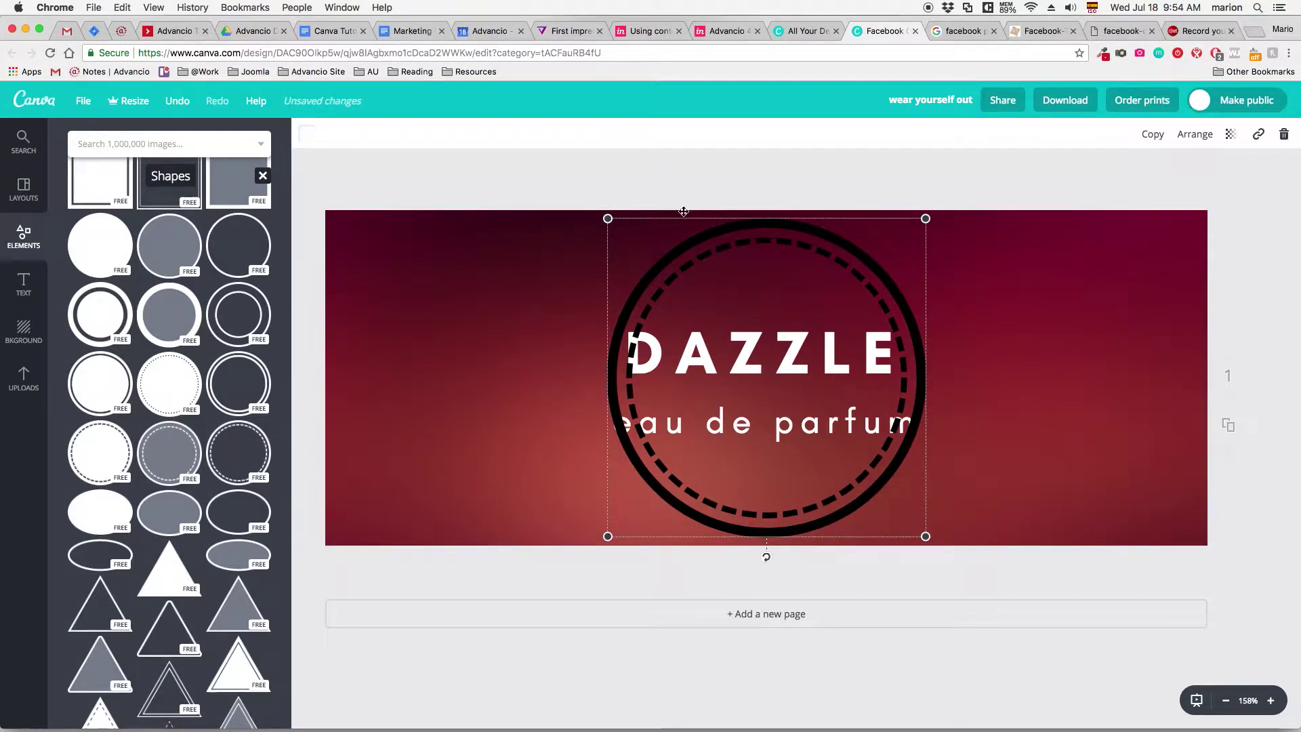
drag(685, 247, 418, 226)
drag(644, 528, 660, 544)
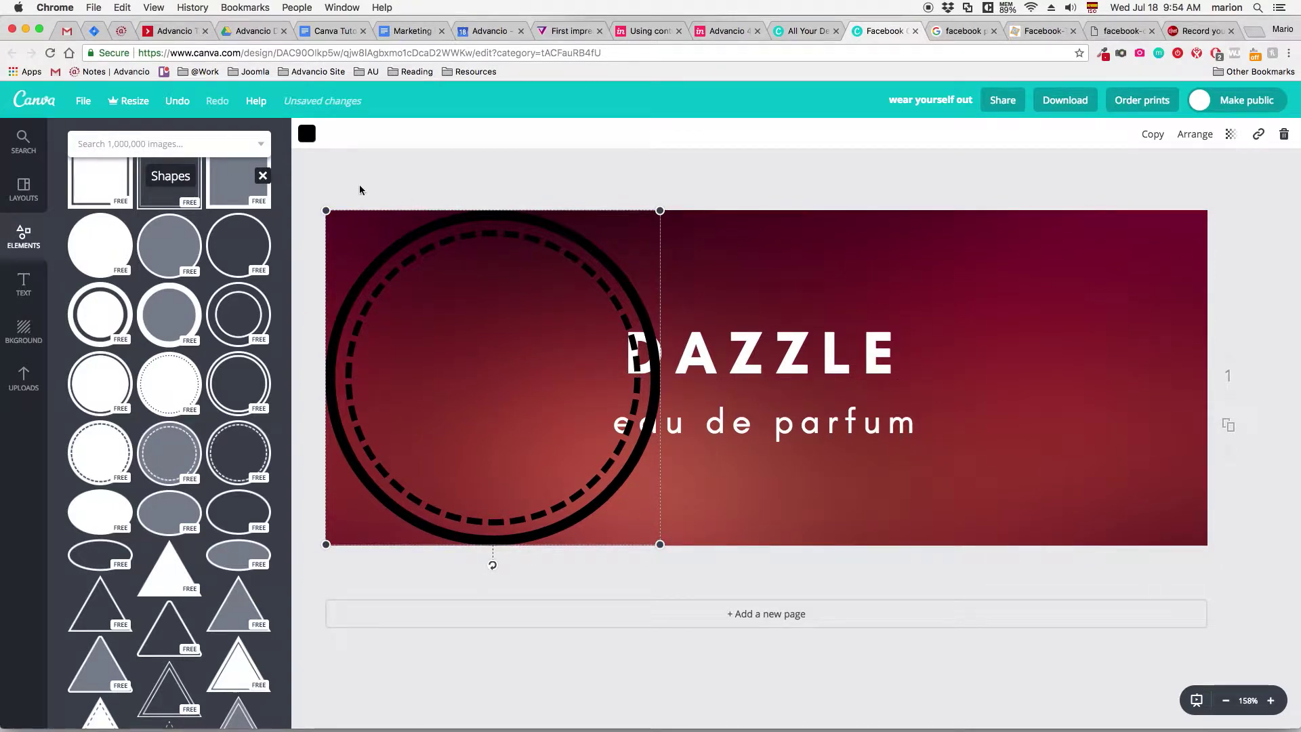
Step: Recolour the dashed circle shape with the default palette's red
click(307, 134)
click(323, 255)
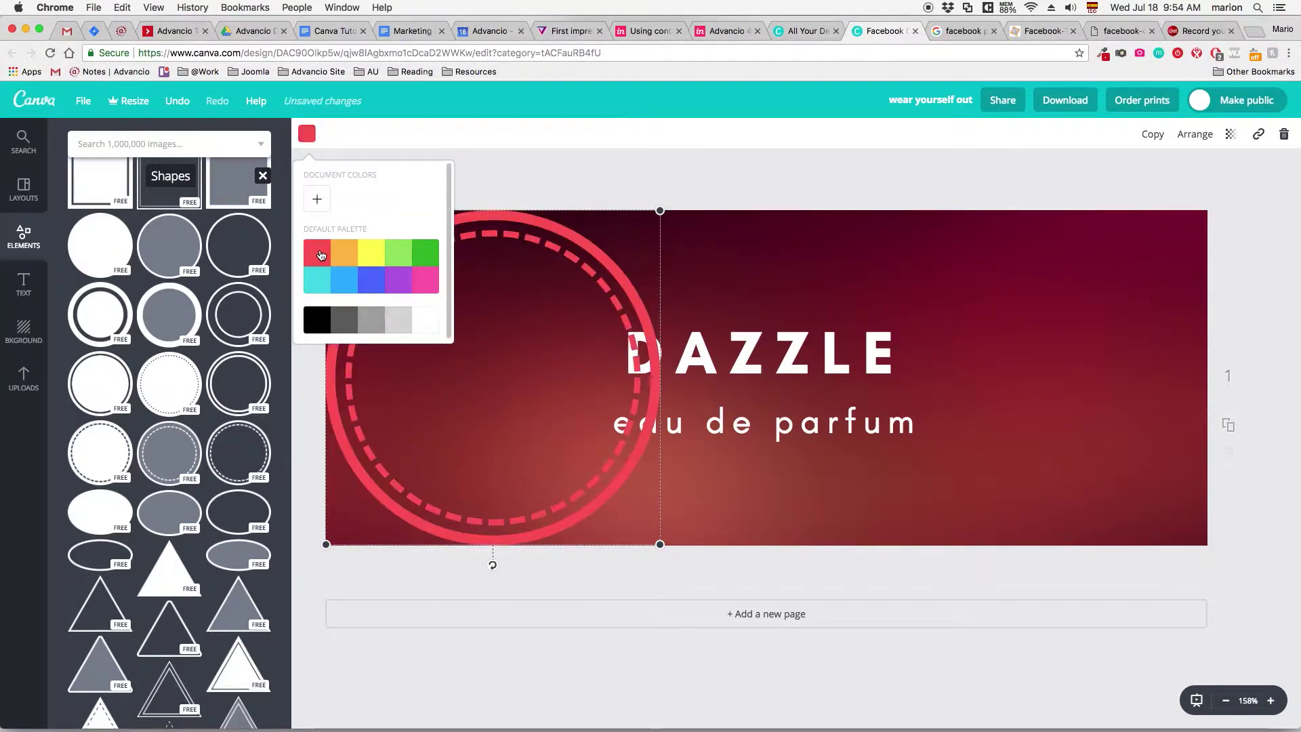
click(593, 164)
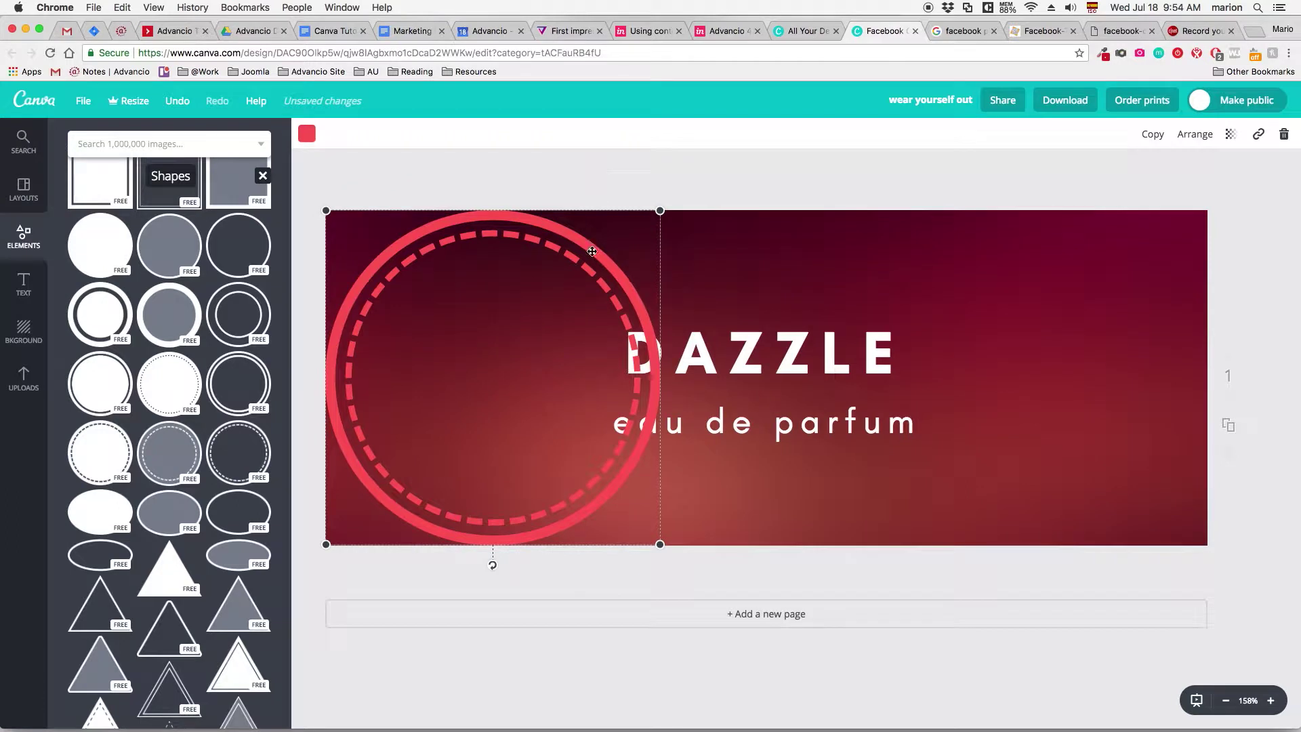
Step: Centre the red circle on the cover and send it back behind the DAZZLE text
drag(623, 278, 881, 267)
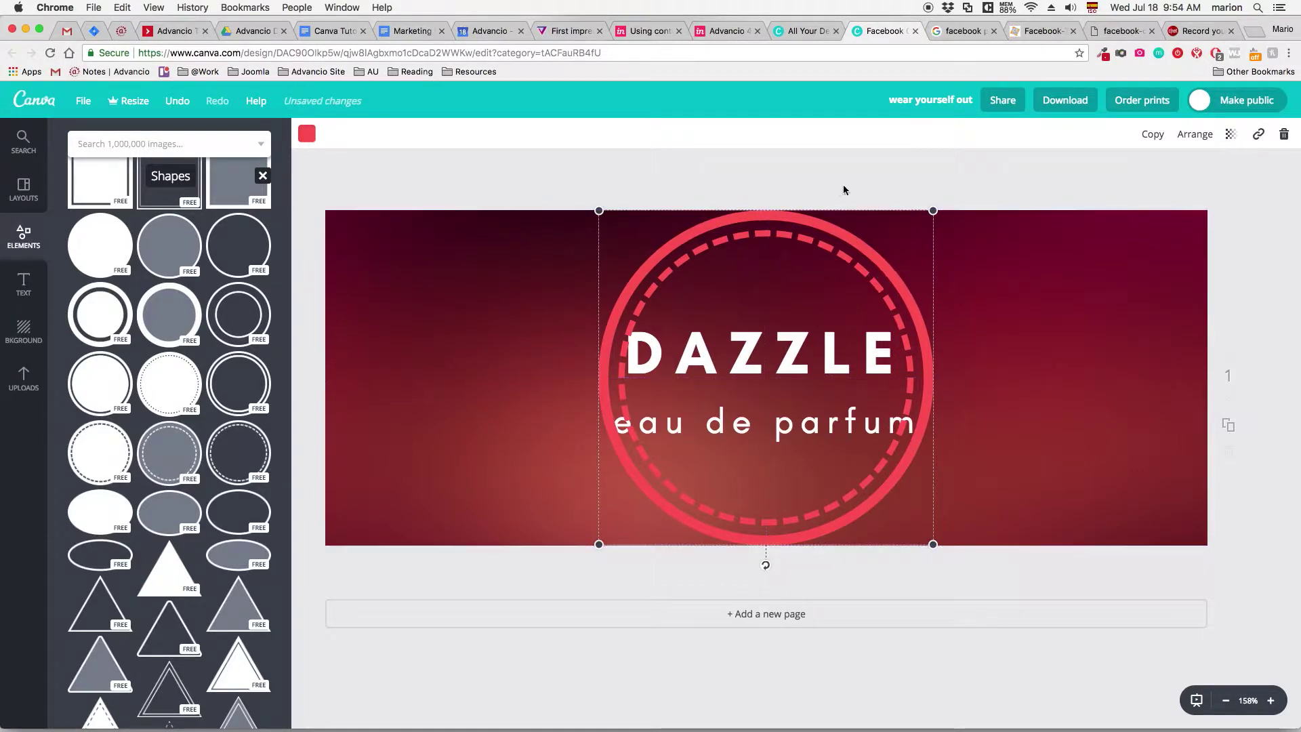
click(1201, 139)
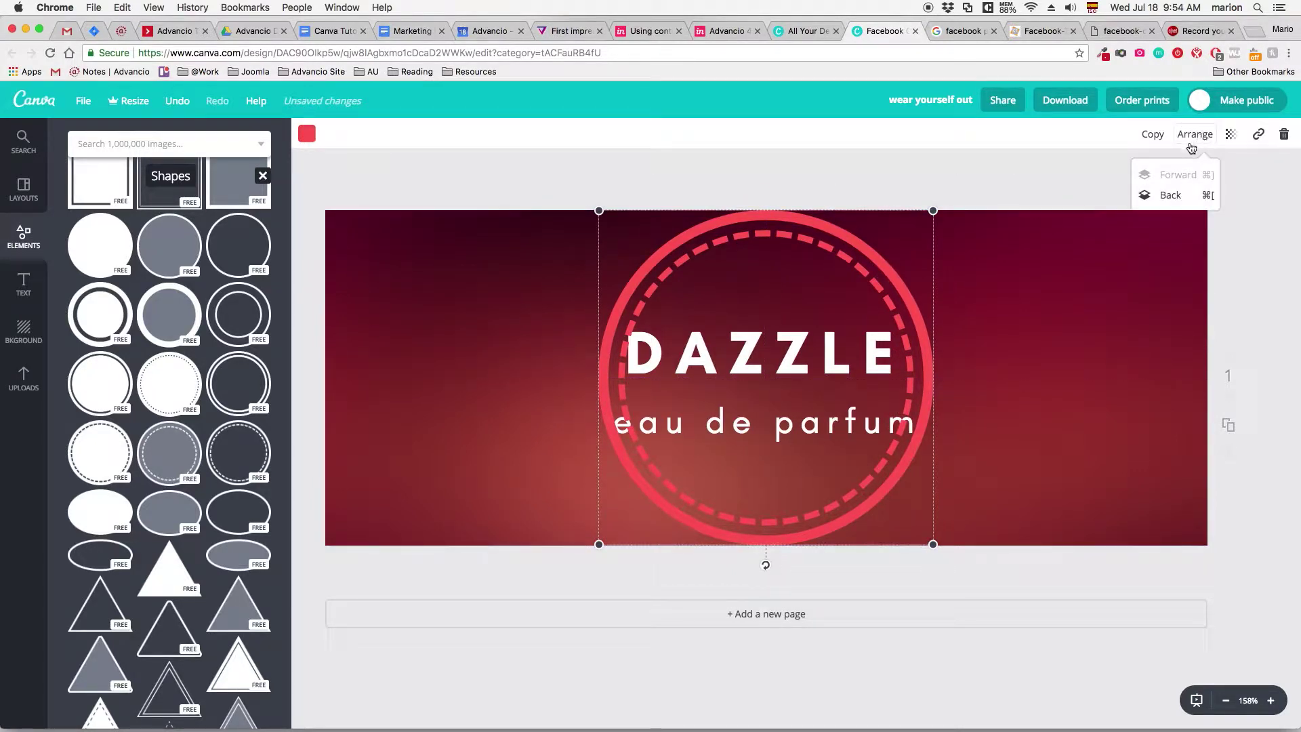
click(1167, 195)
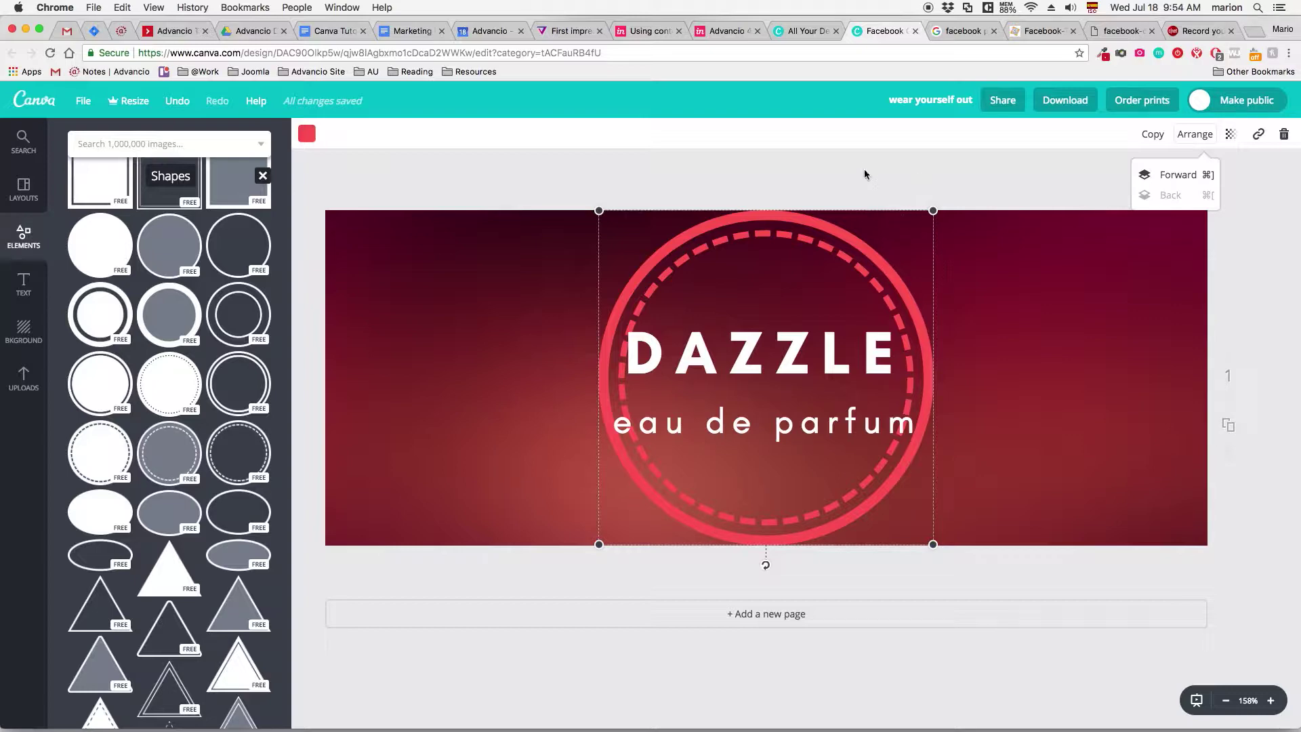
click(866, 171)
click(1005, 195)
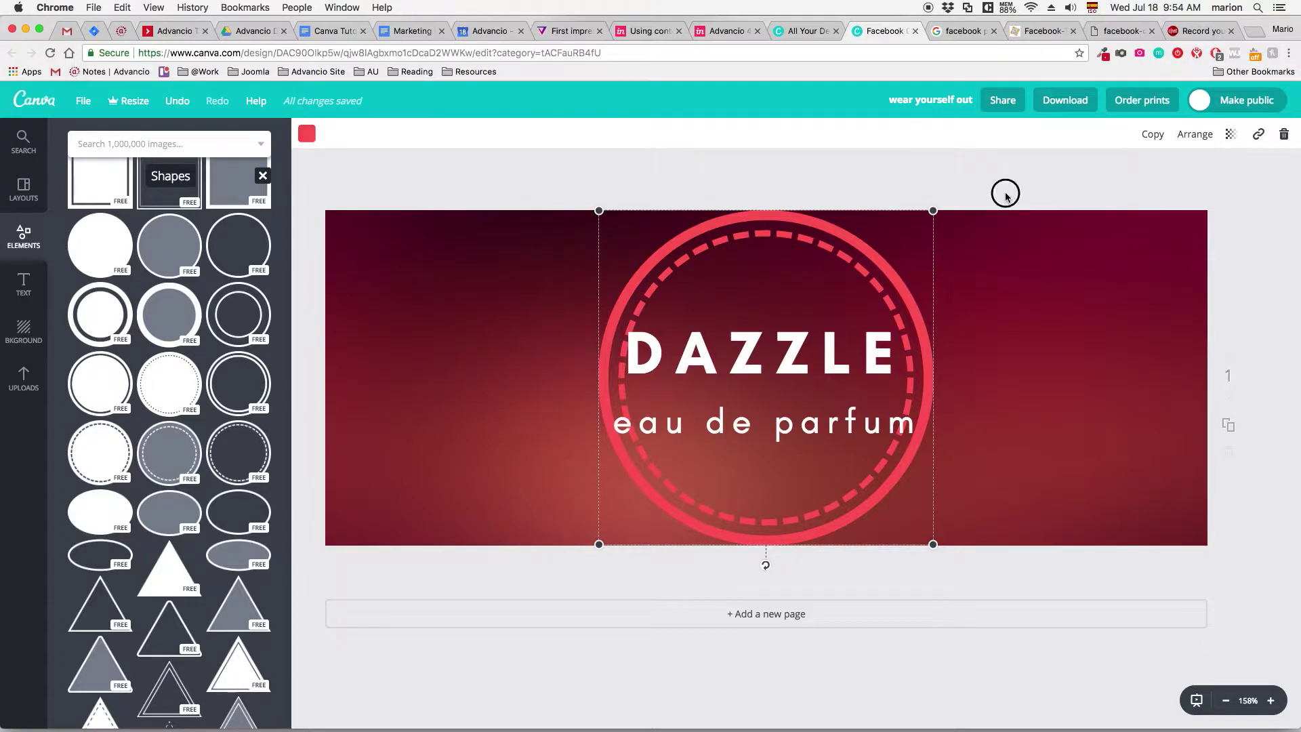
Step: Enlarge the red circle beyond the cover's upper and lower edges and recentre it around the text
click(889, 268)
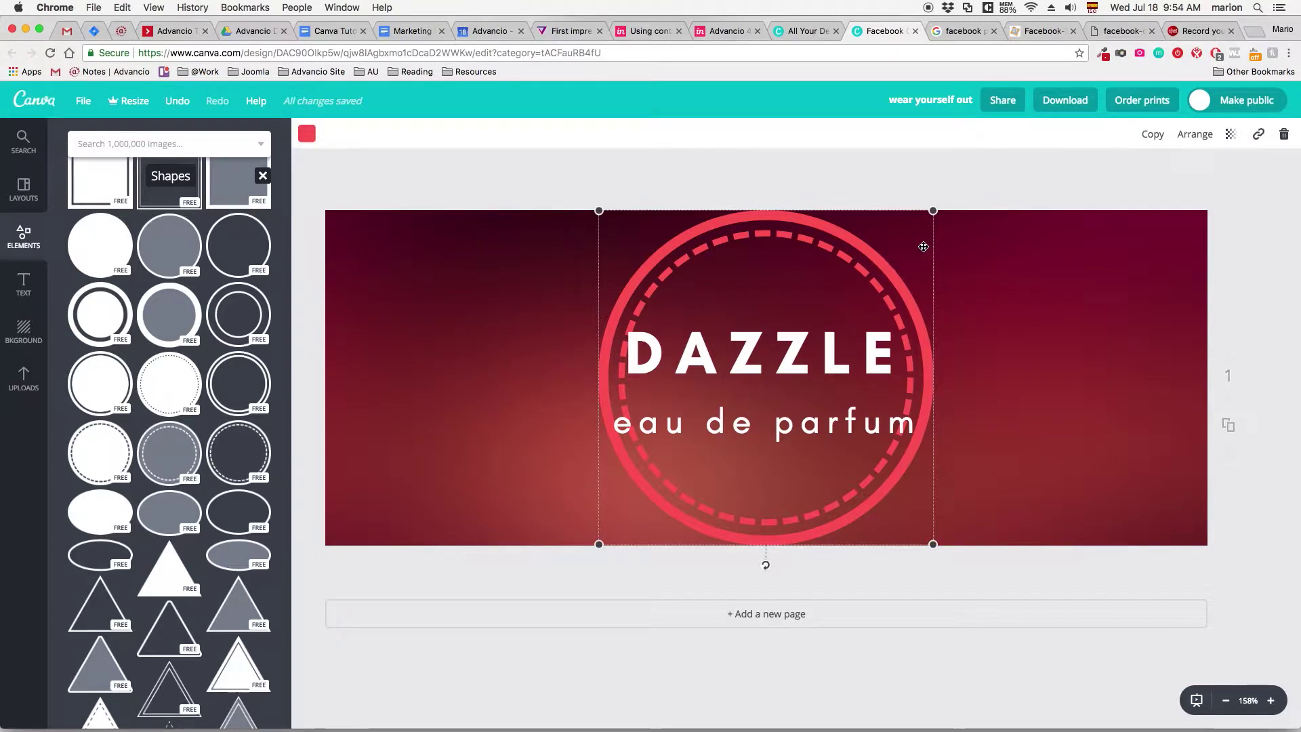
drag(935, 210, 1053, 154)
drag(995, 230, 949, 273)
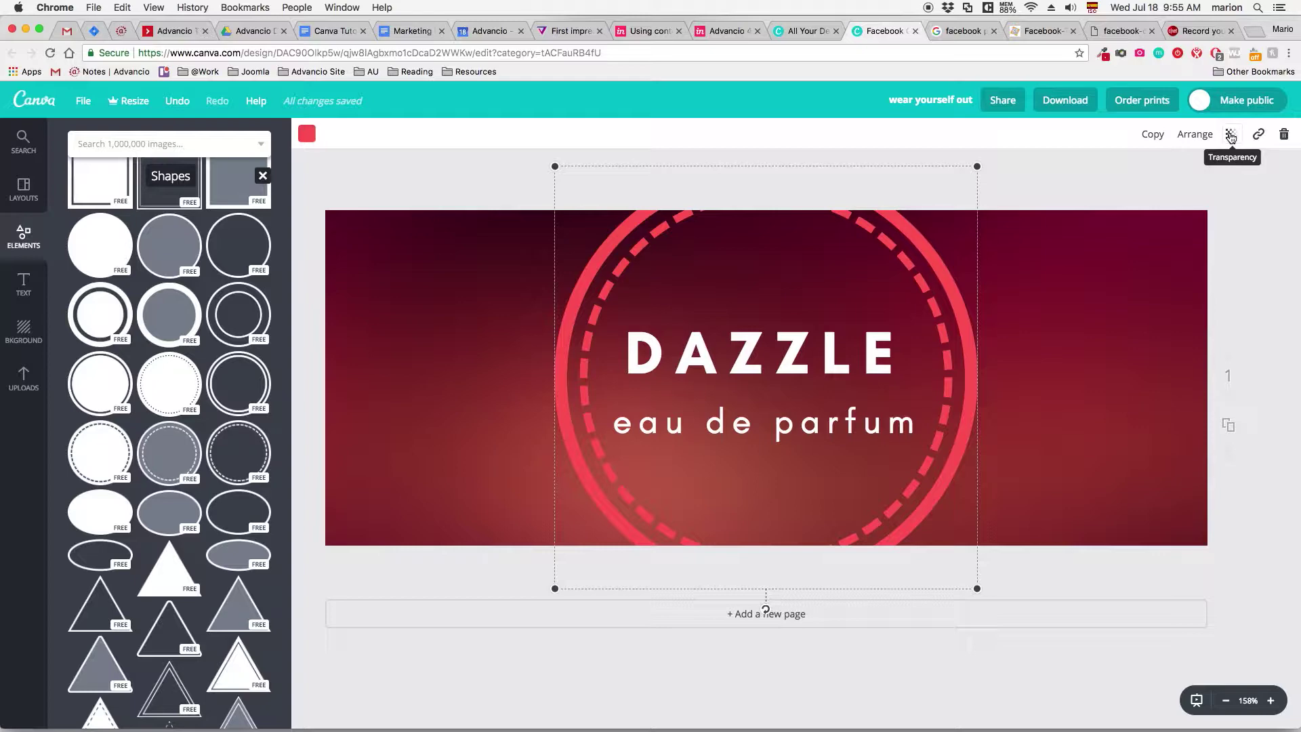
Step: Set the red dashed circle's transparency to 31
click(1232, 138)
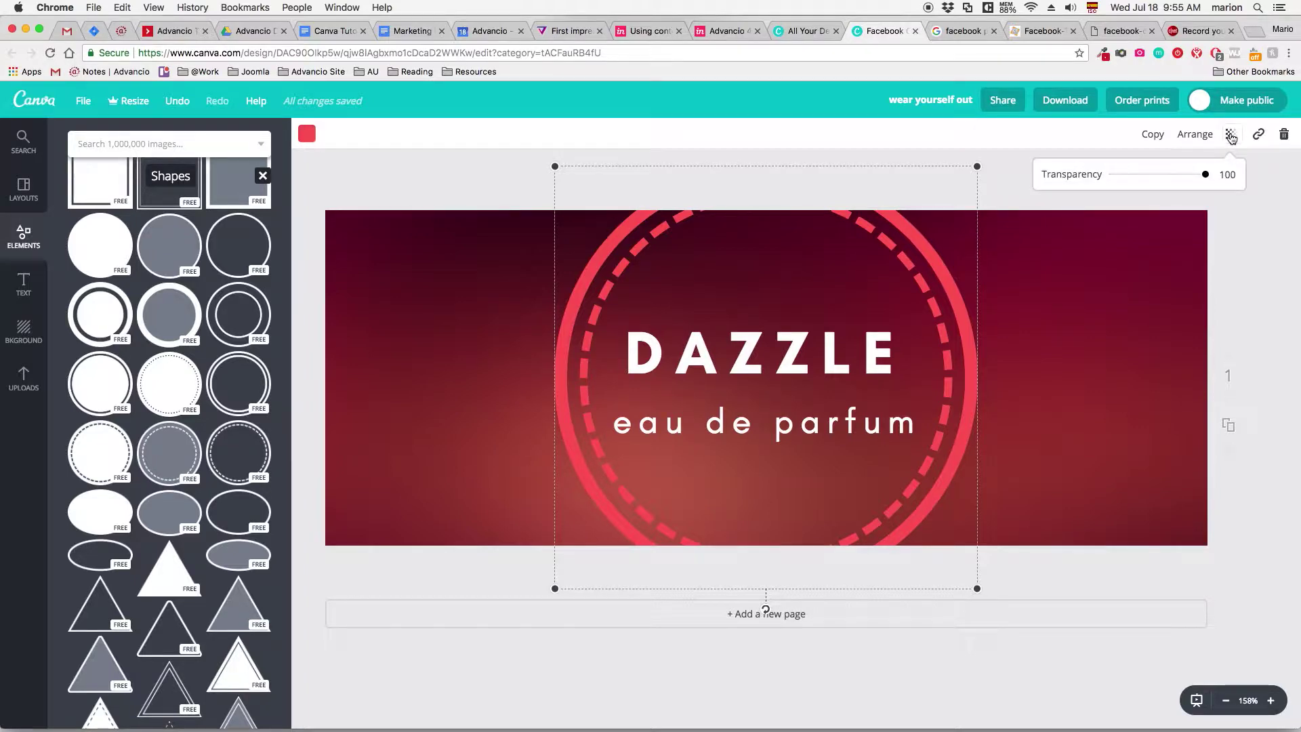
drag(1206, 177, 1136, 179)
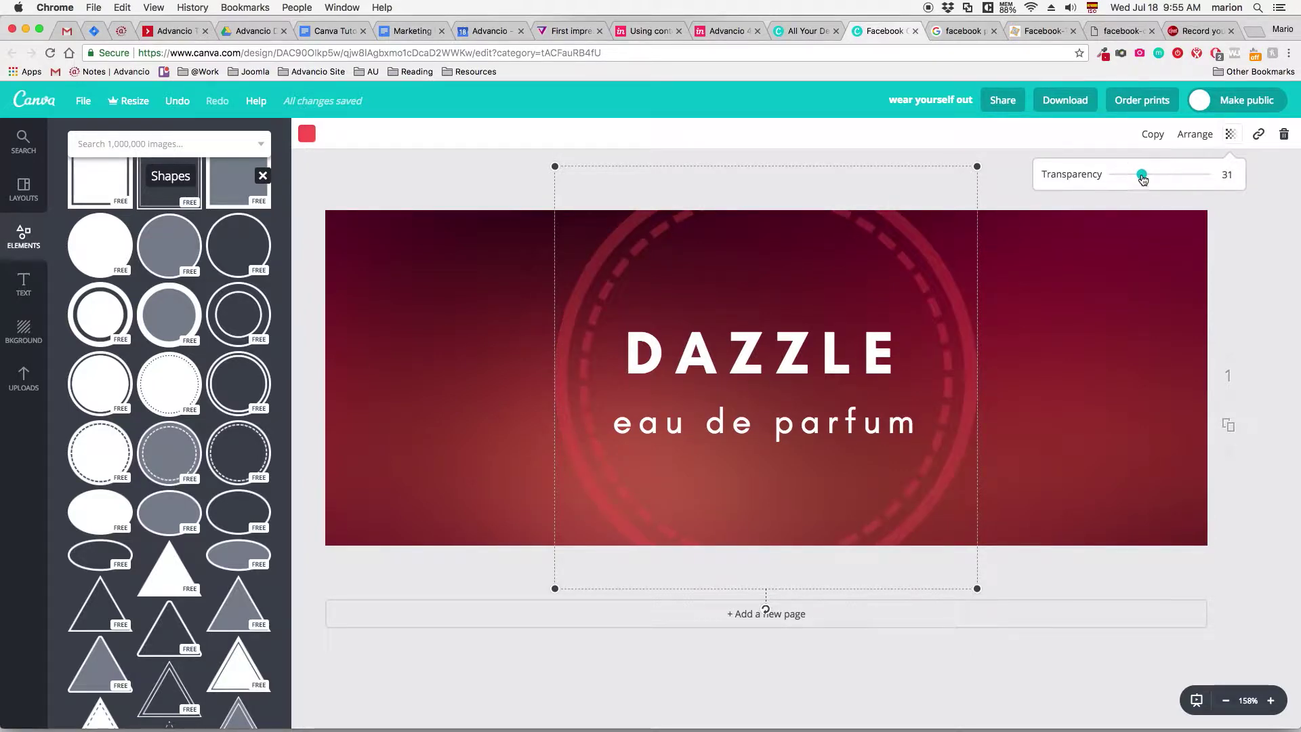
click(1251, 257)
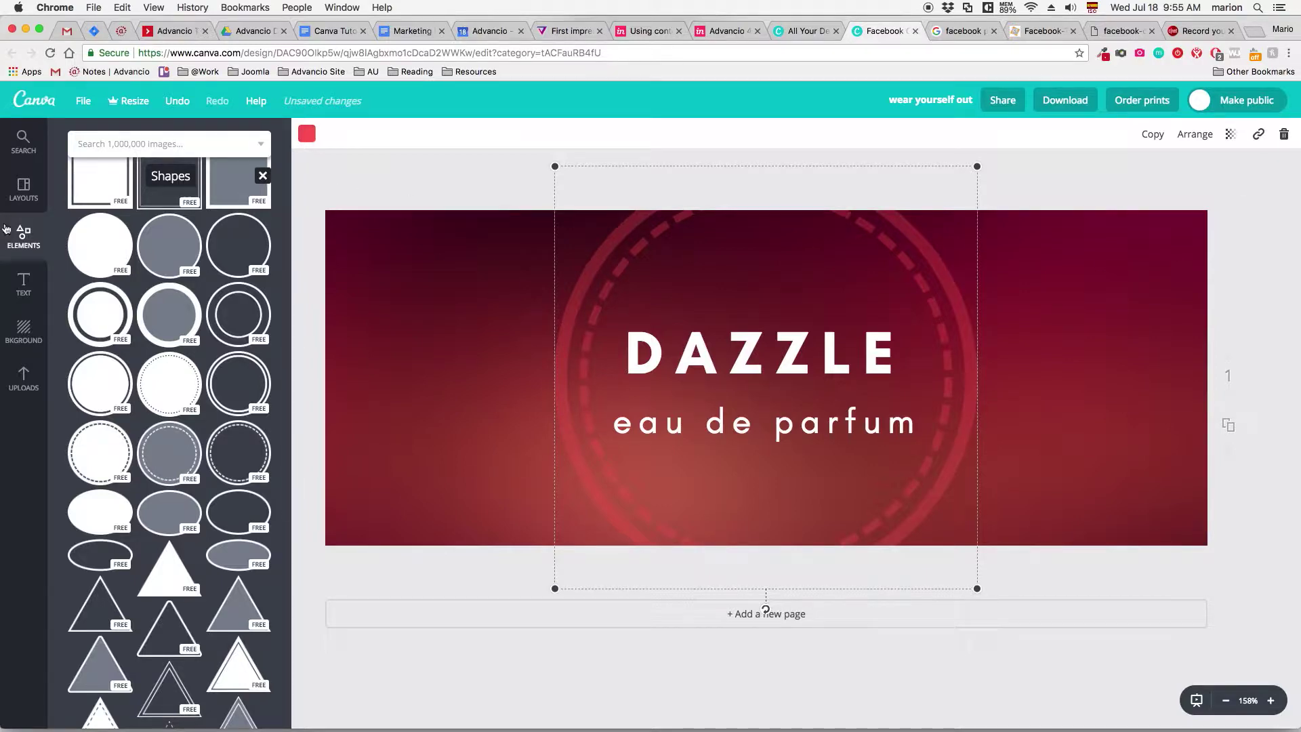
Step: Add the black outlined lips icon from the icon collection to the cover
click(35, 252)
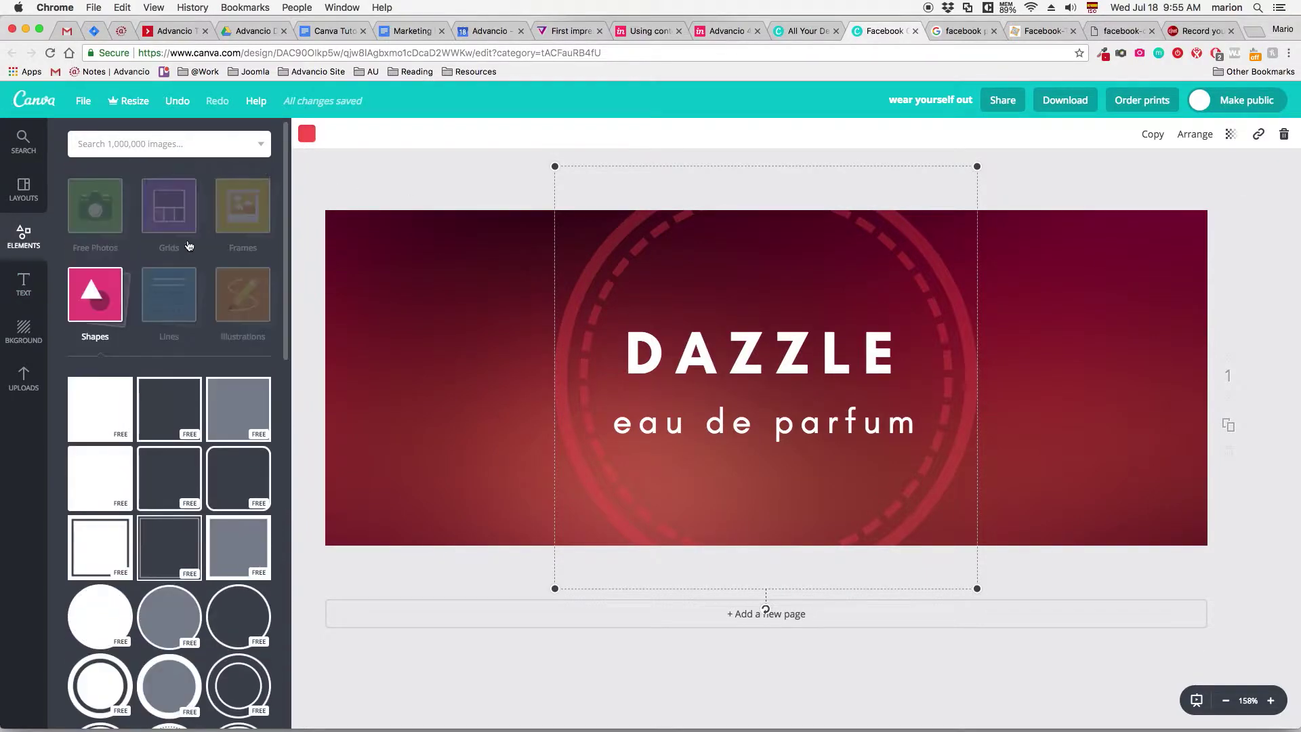
click(116, 278)
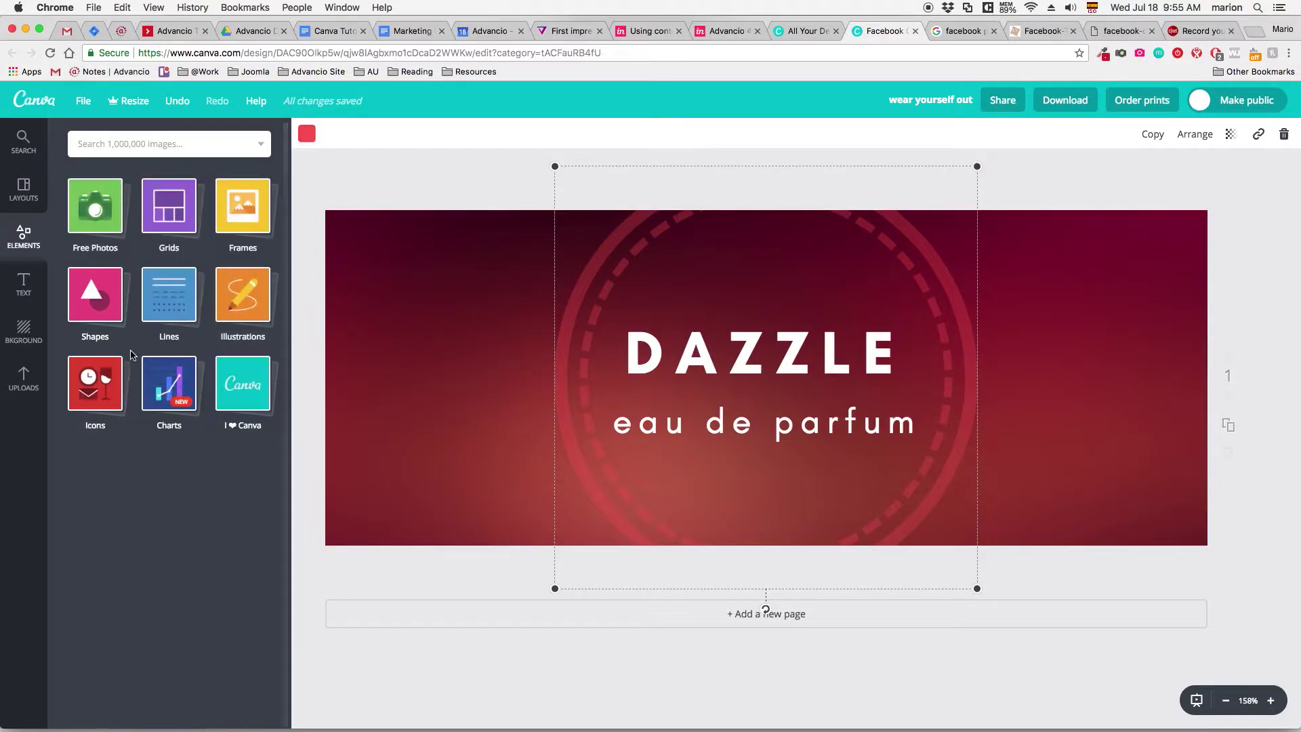
click(98, 383)
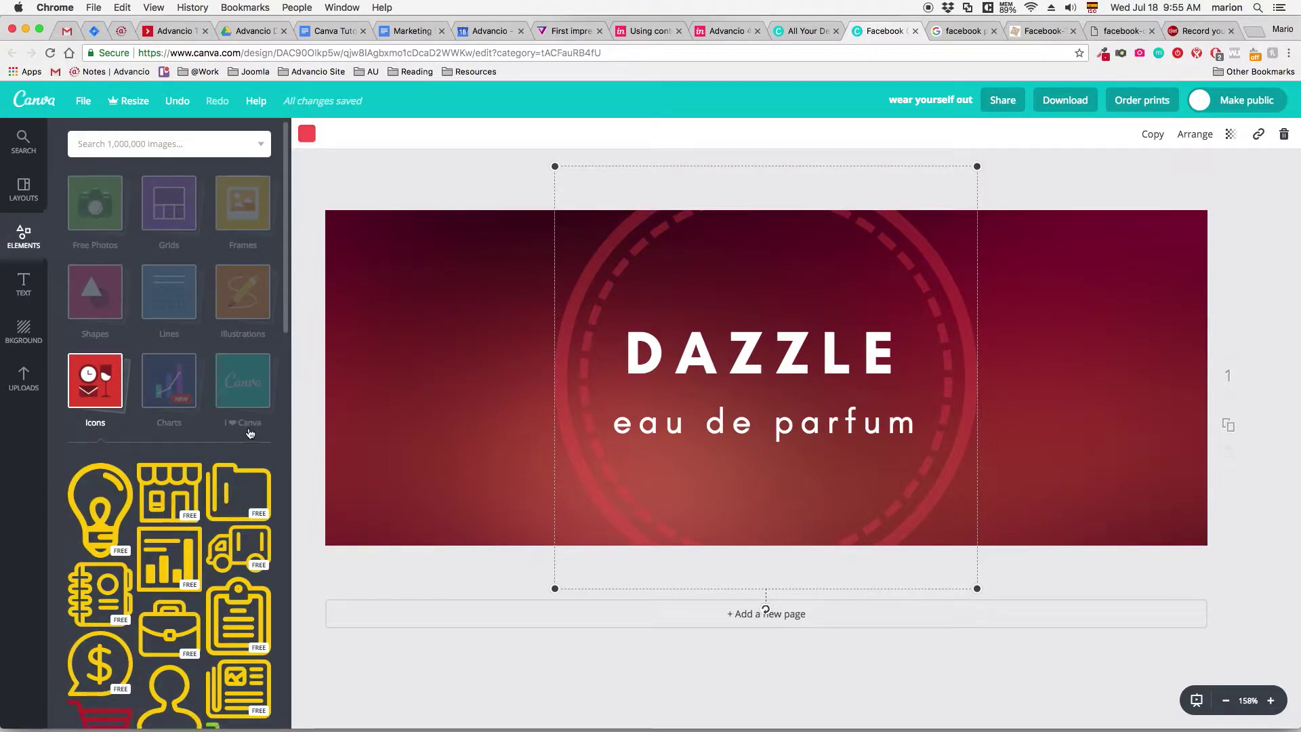
scroll(245, 544, down, 5)
scroll(245, 544, down, 3)
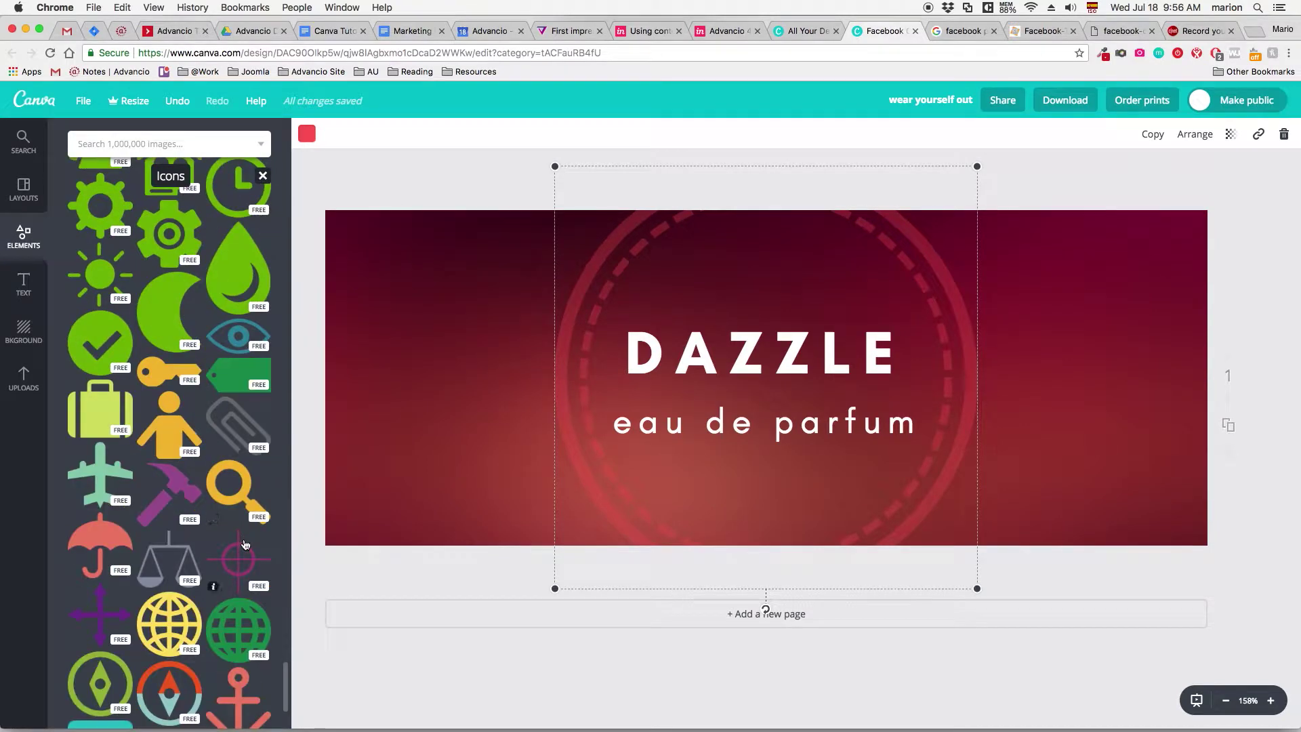
scroll(245, 545, down, 3)
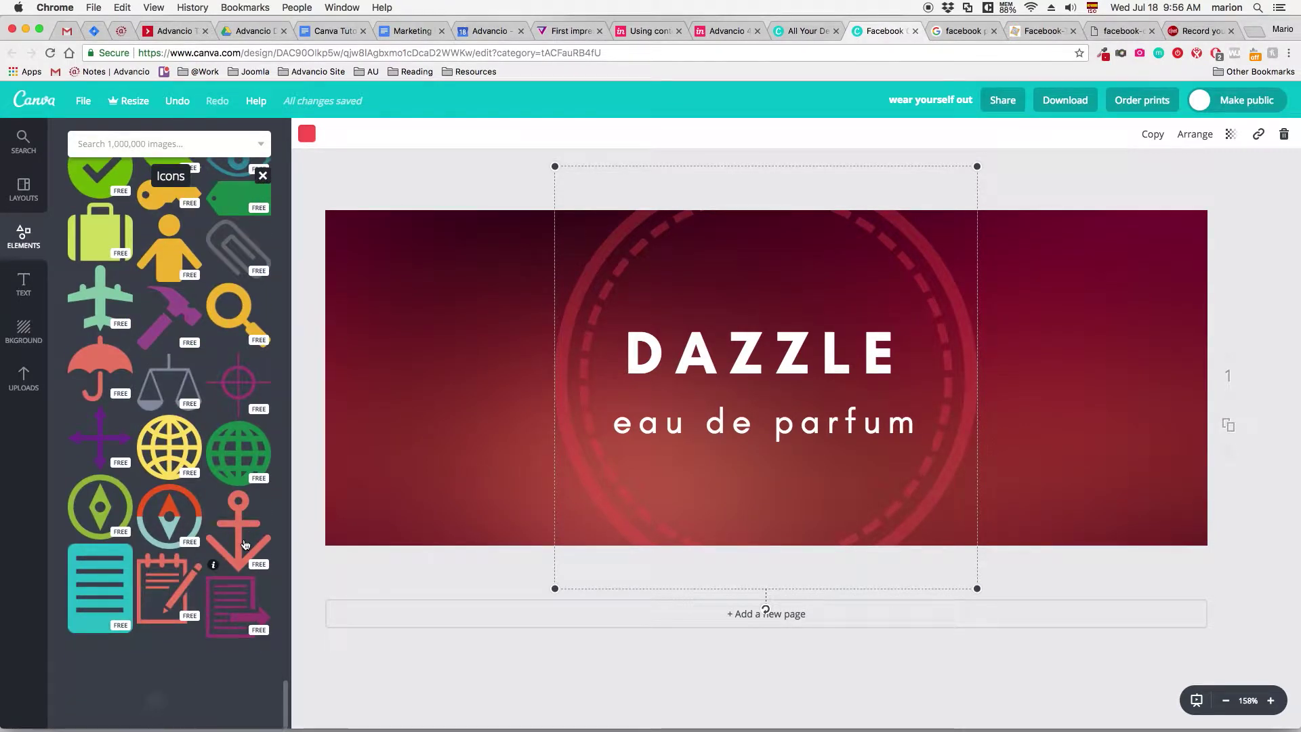
scroll(245, 545, down, 10)
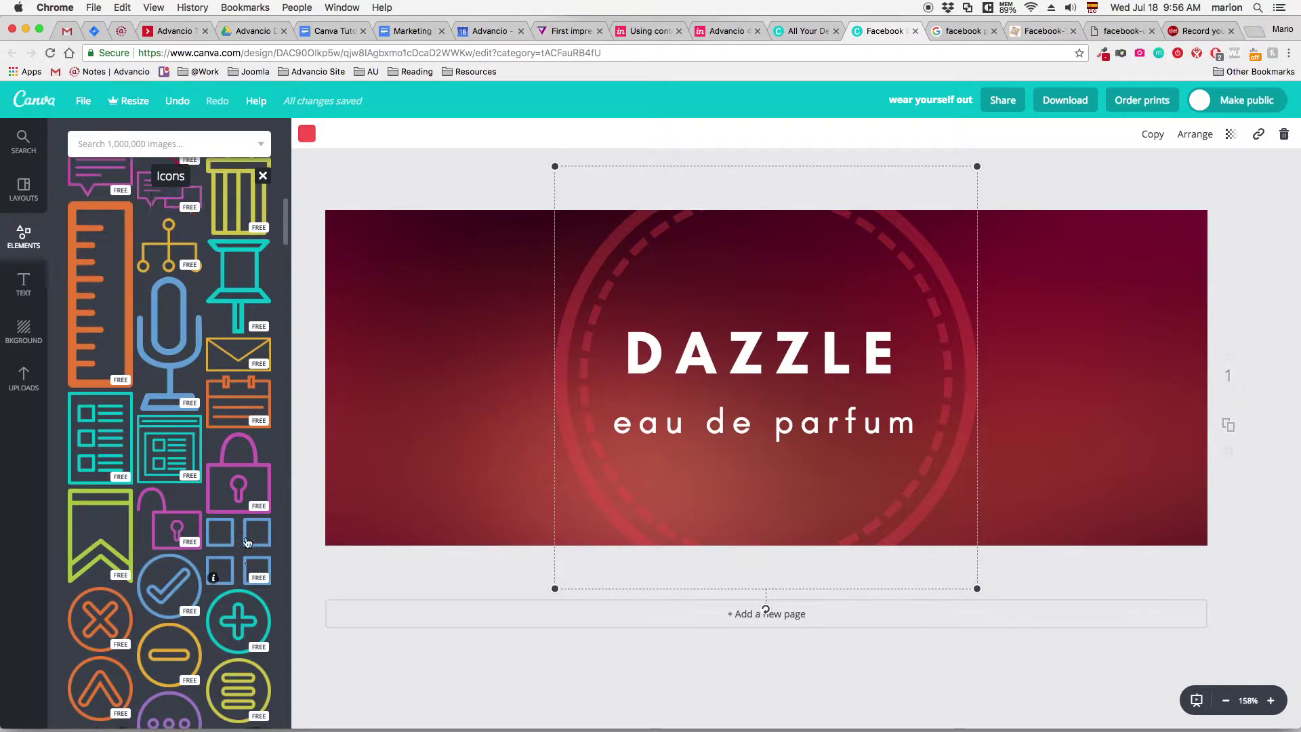
scroll(248, 542, down, 10)
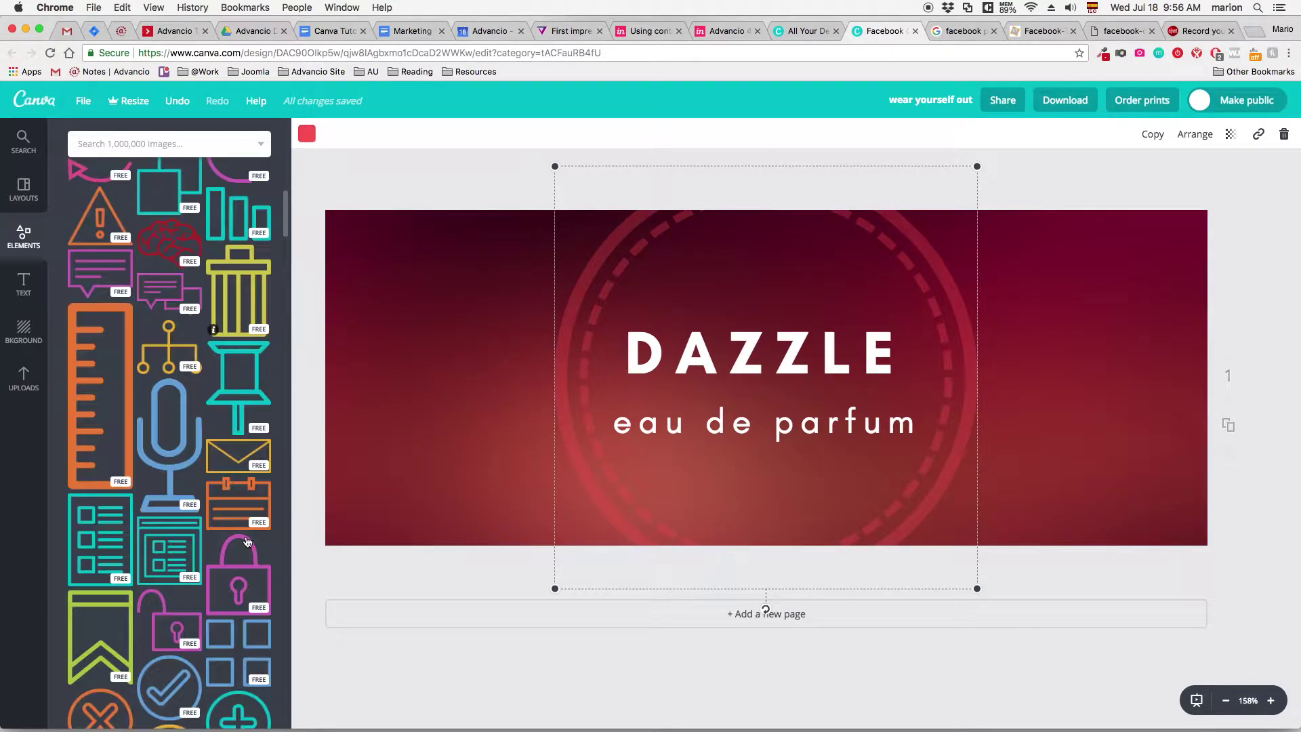
scroll(247, 542, down, 10)
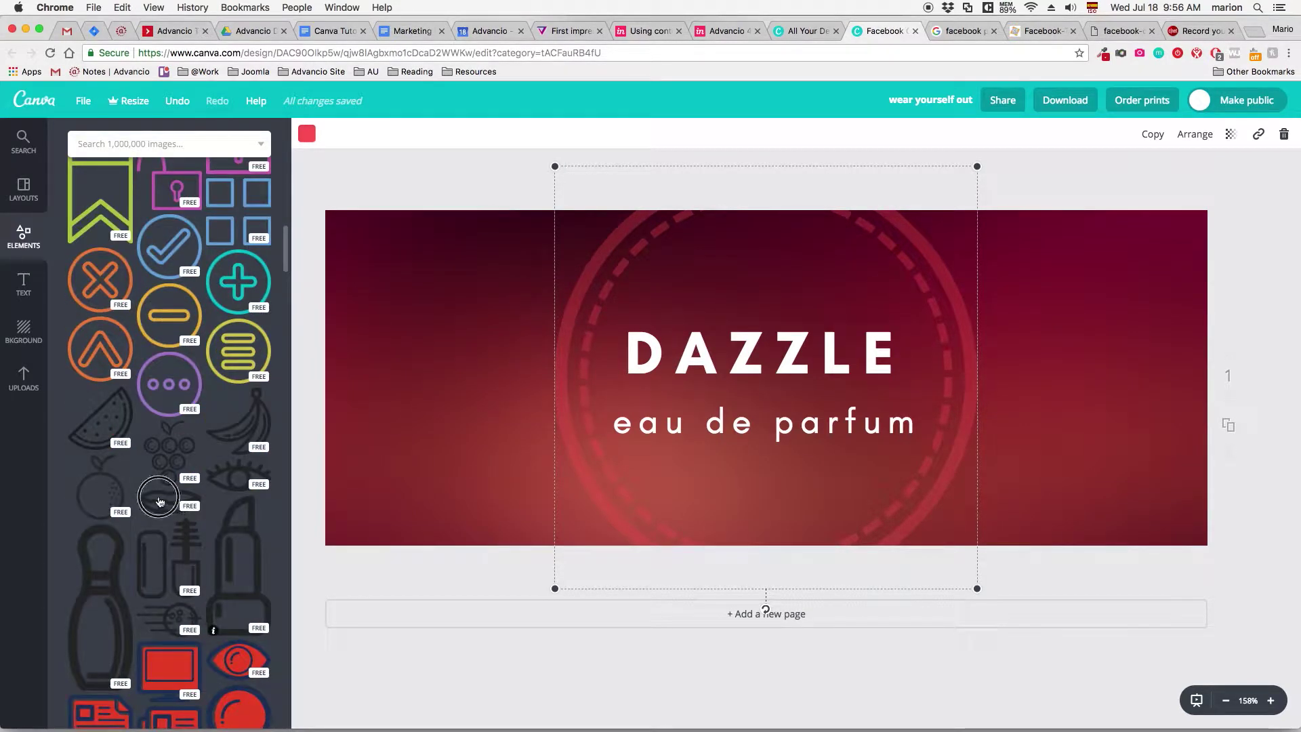
click(160, 502)
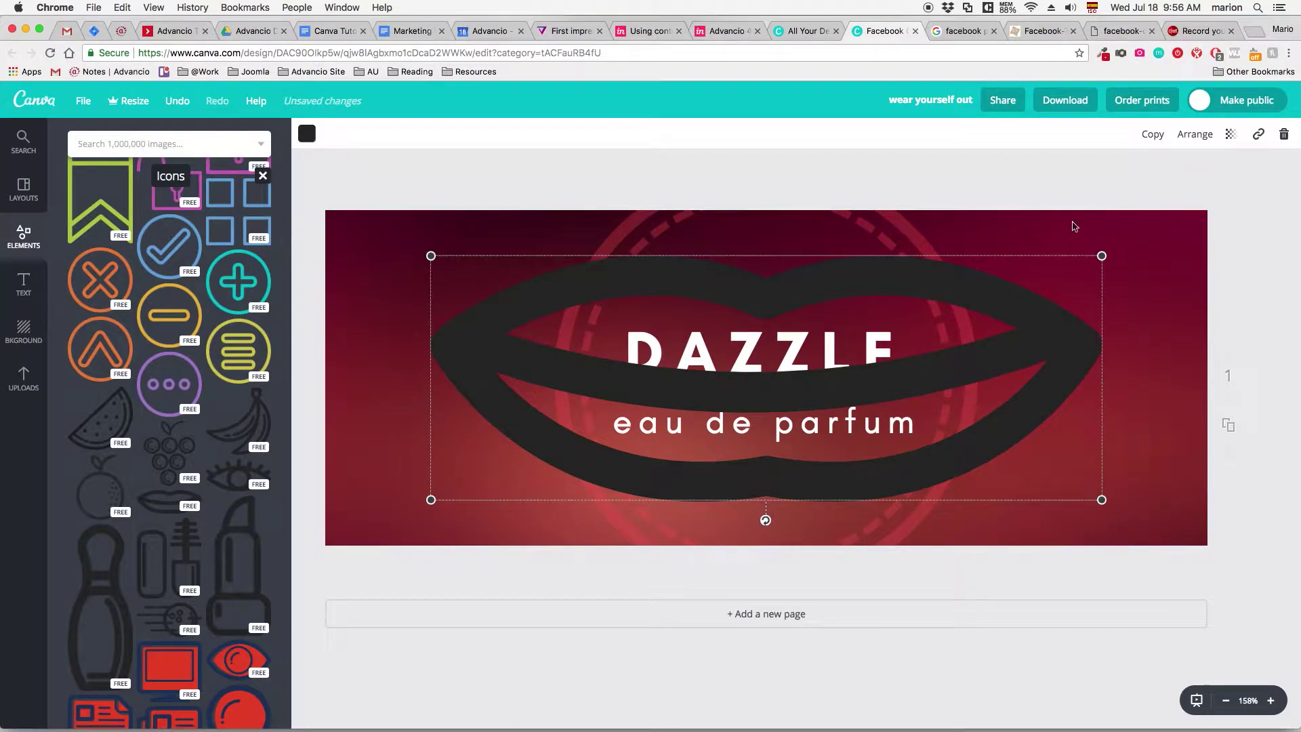
Step: Scale the lips icon down to a small graphic and place it near the cover's lower right corner
click(1100, 257)
drag(1099, 257, 1125, 479)
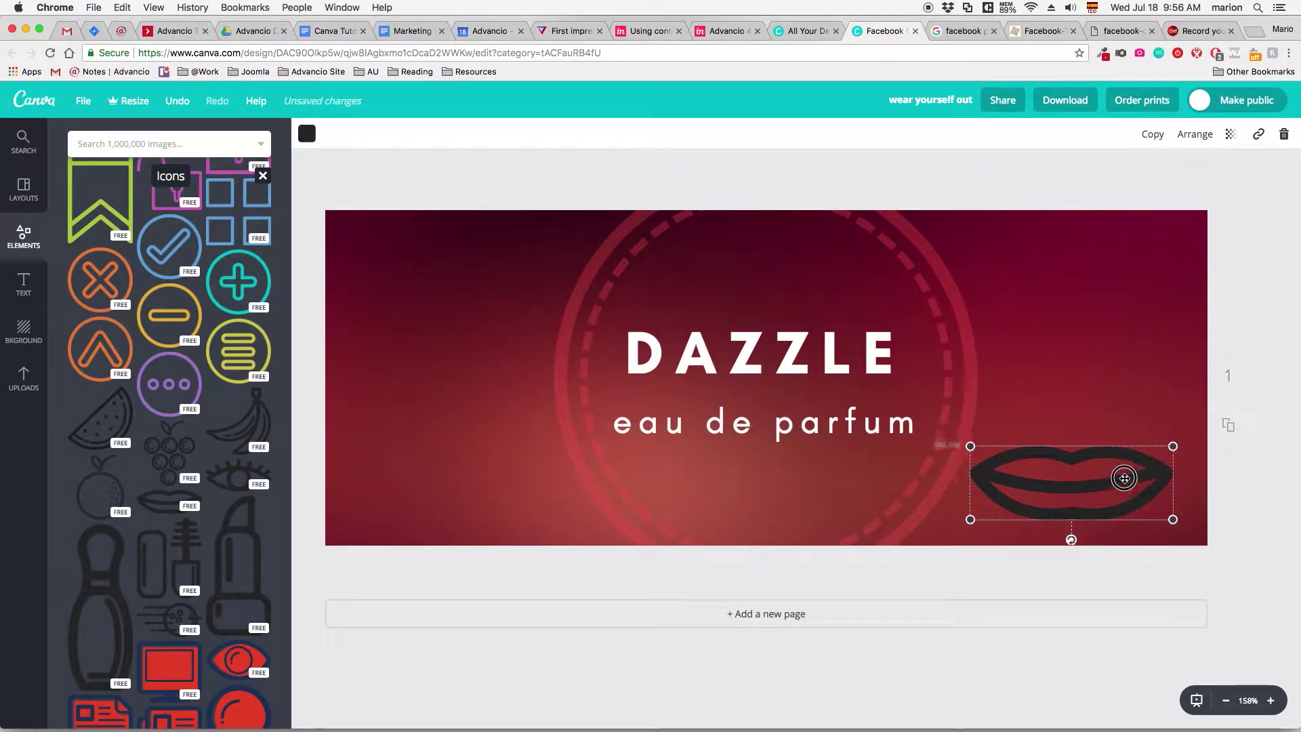
drag(971, 446, 1063, 470)
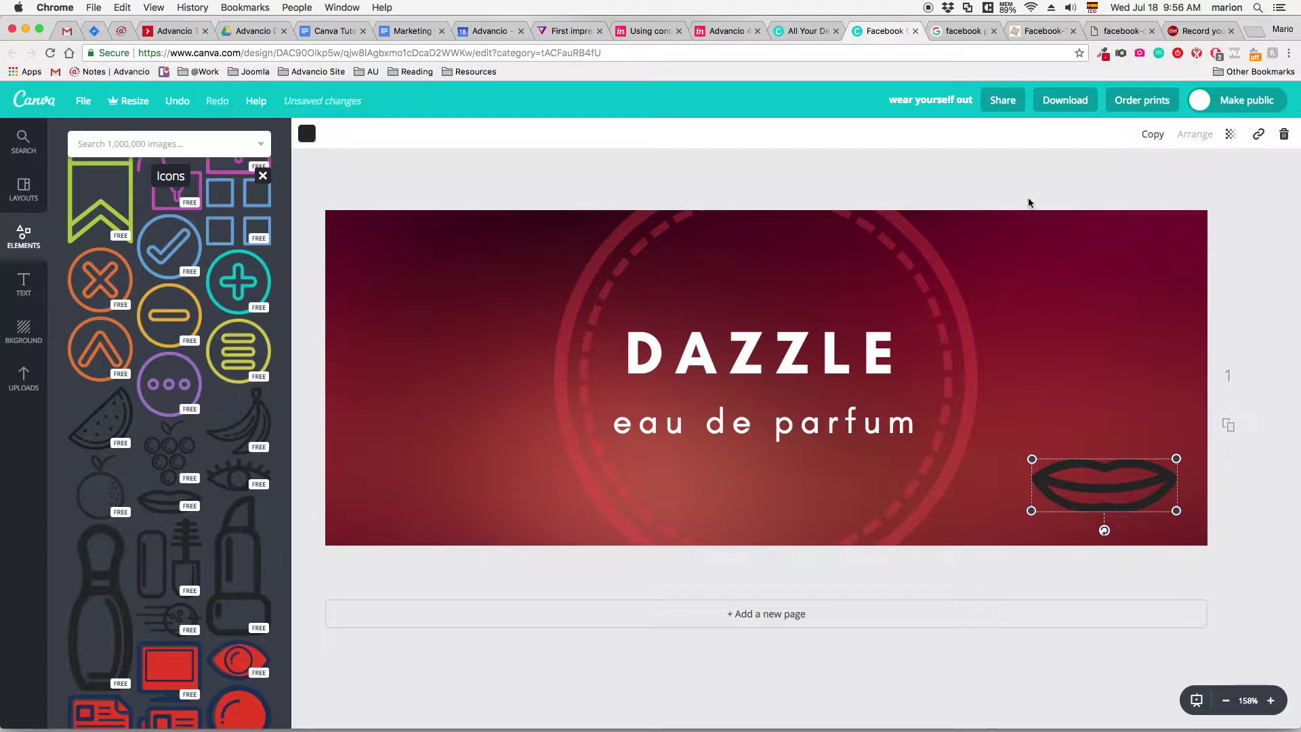
Step: Recolour the lips icon white and set its transparency to 20
click(307, 134)
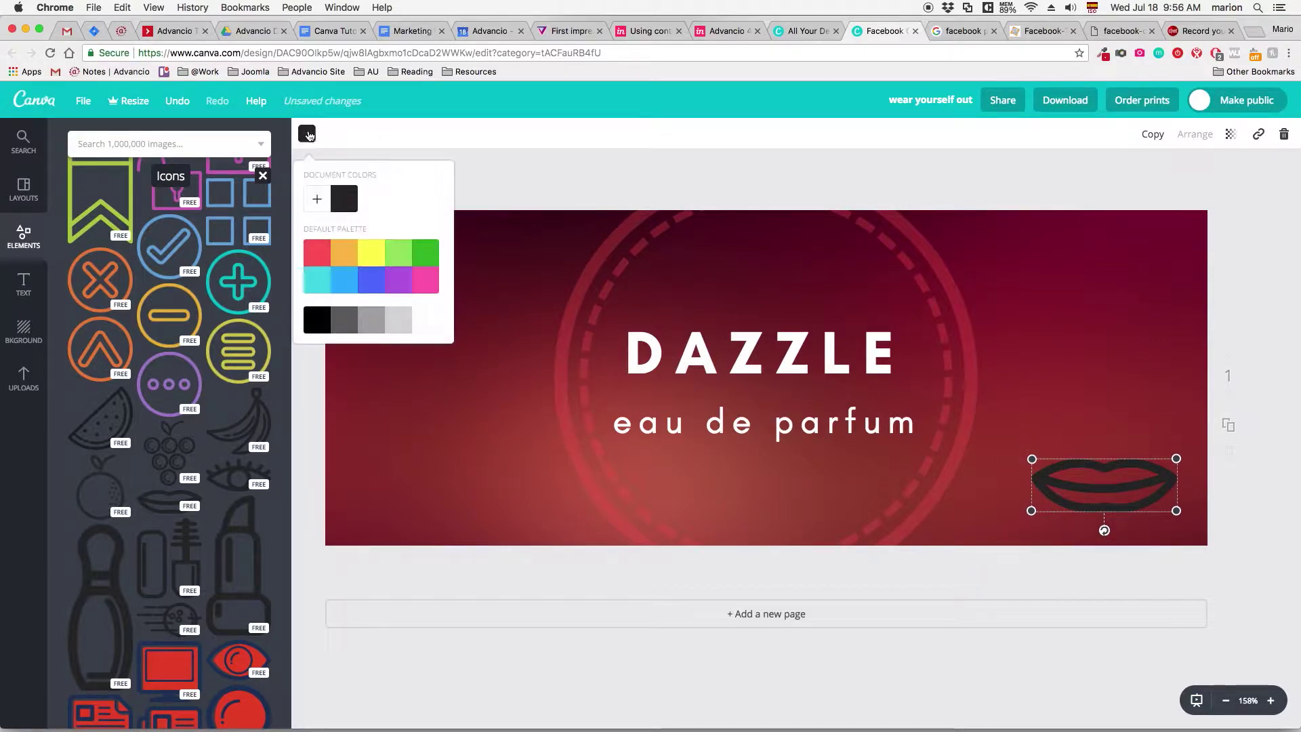
click(430, 322)
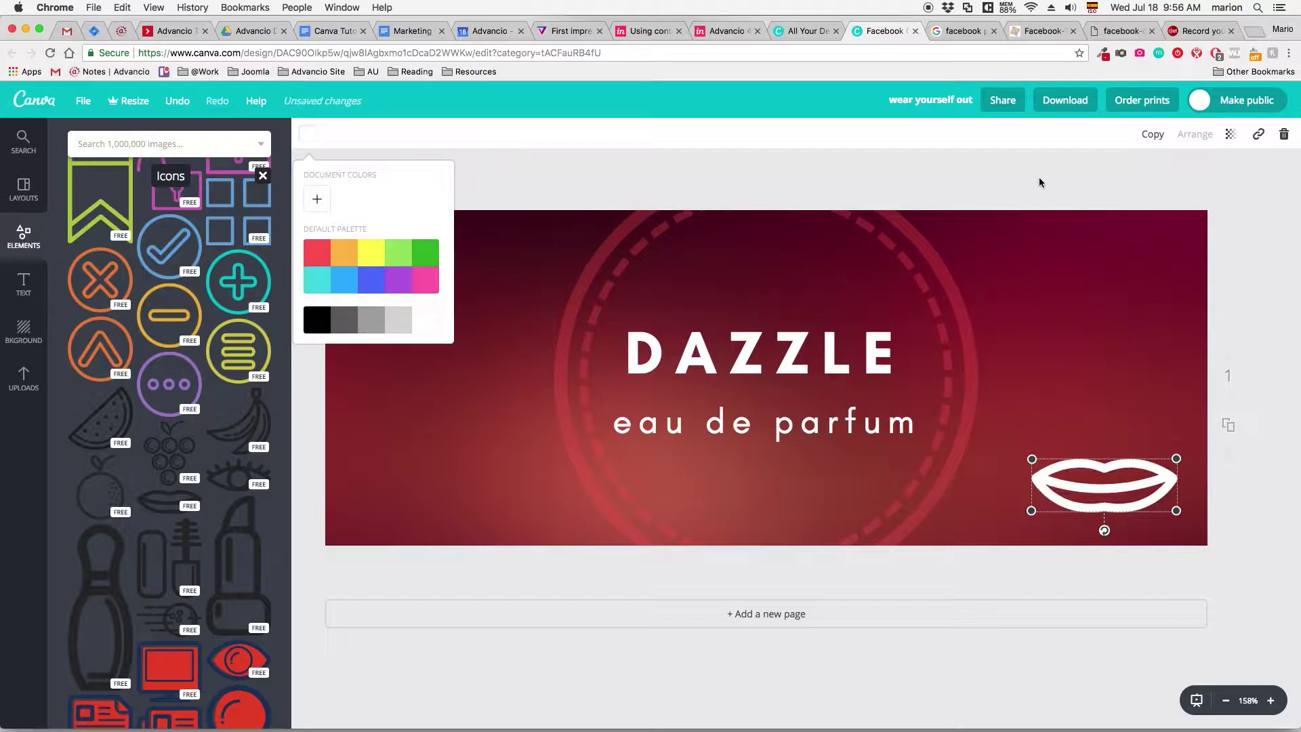
click(1232, 133)
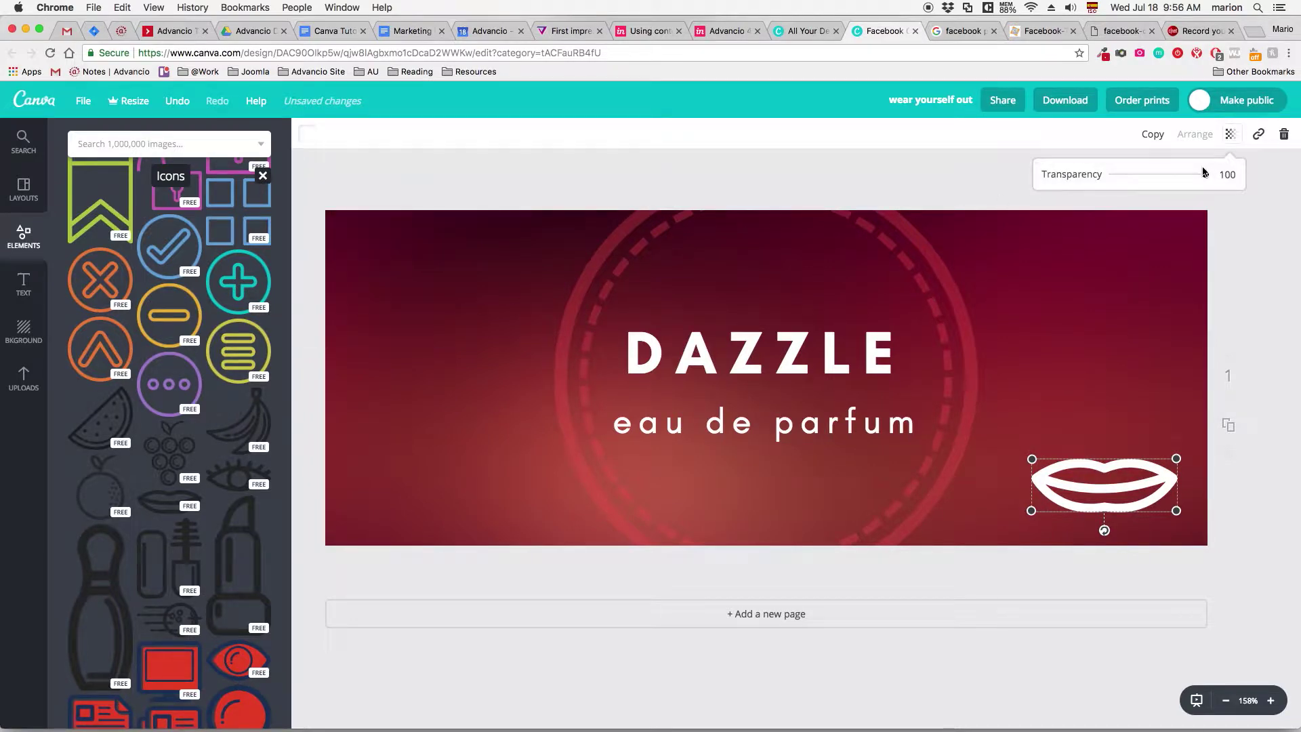
drag(1205, 172, 1133, 192)
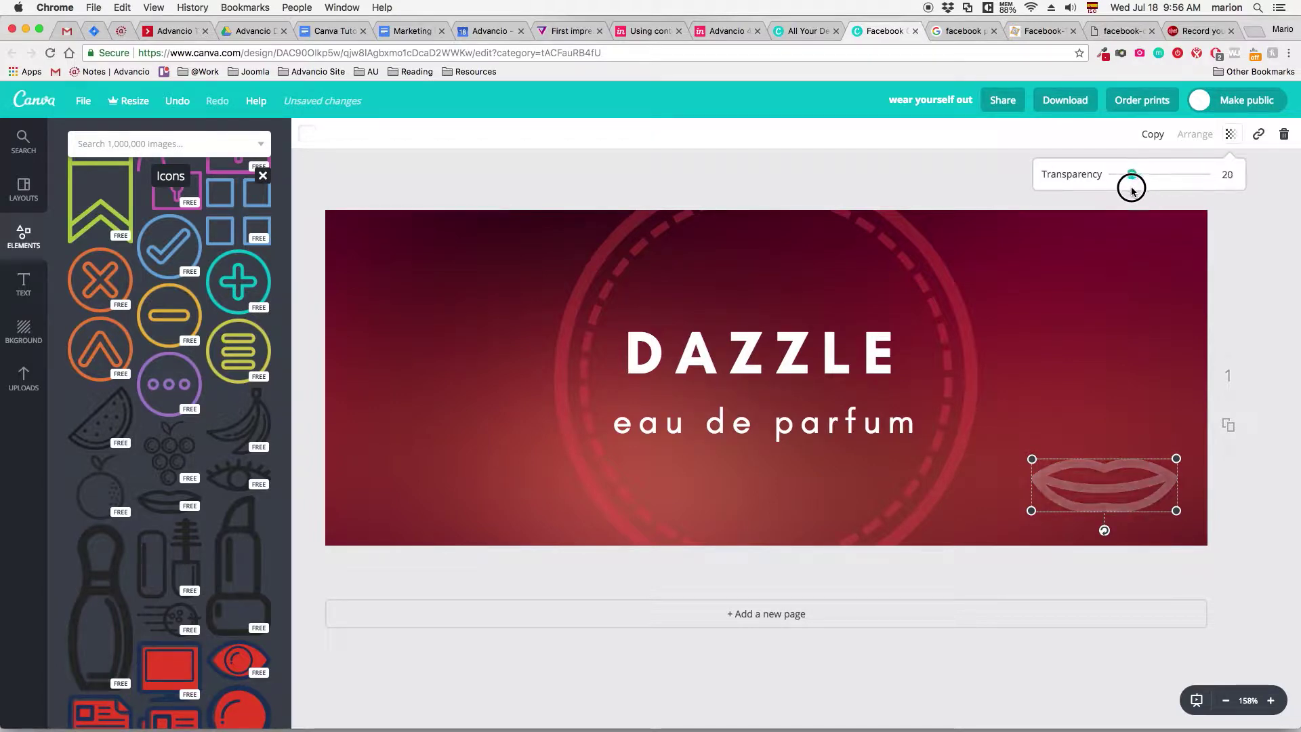
Step: Shrink the lips icon slightly more within the cover's lower right corner
drag(1033, 459, 1095, 468)
click(908, 191)
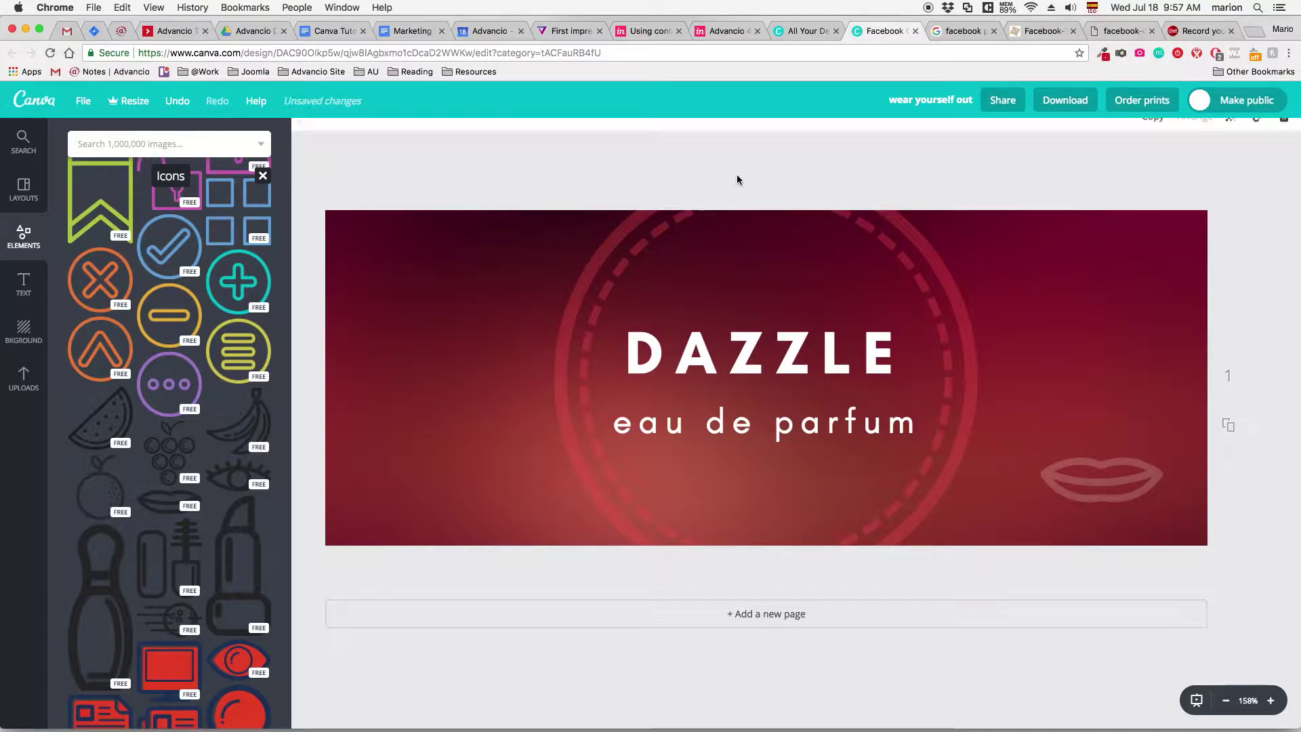
Step: Add a body text element to the cover reading "Lorem Ipsum coesper erat"
click(23, 288)
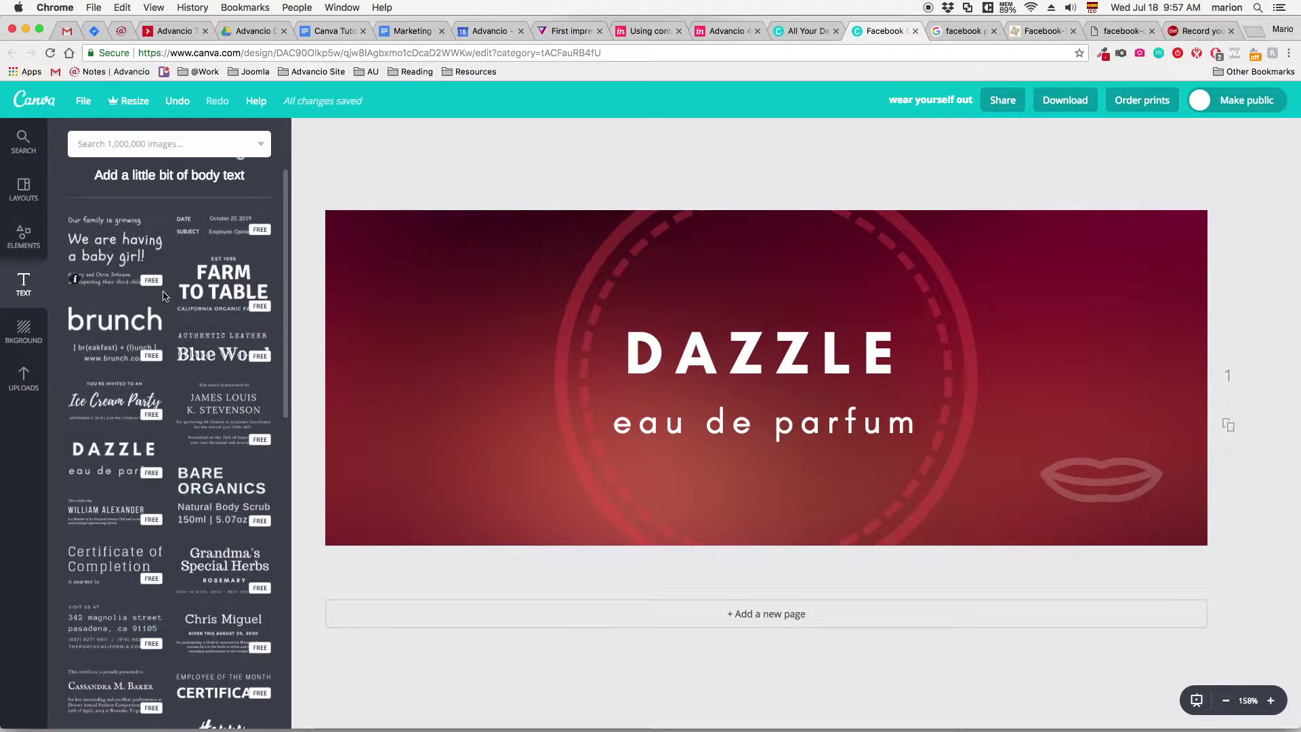
scroll(164, 315, down, 1)
scroll(193, 263, up, 3)
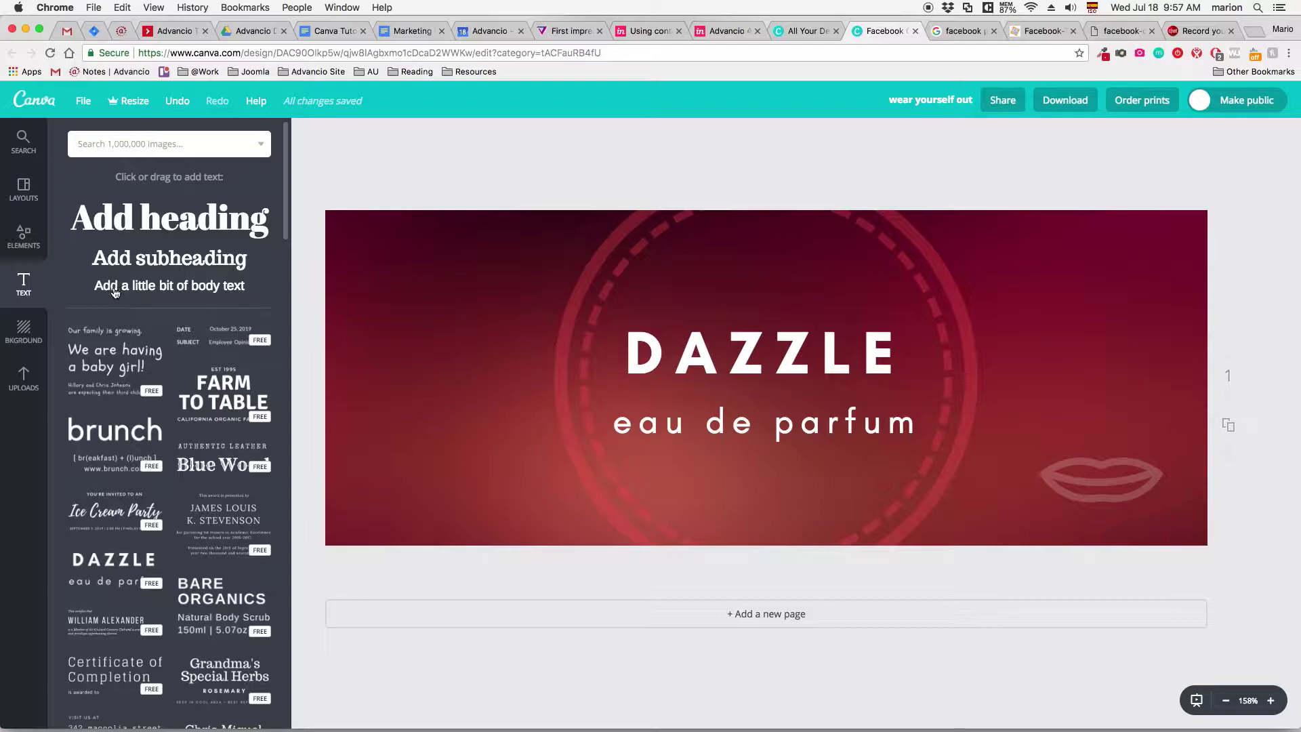
click(142, 285)
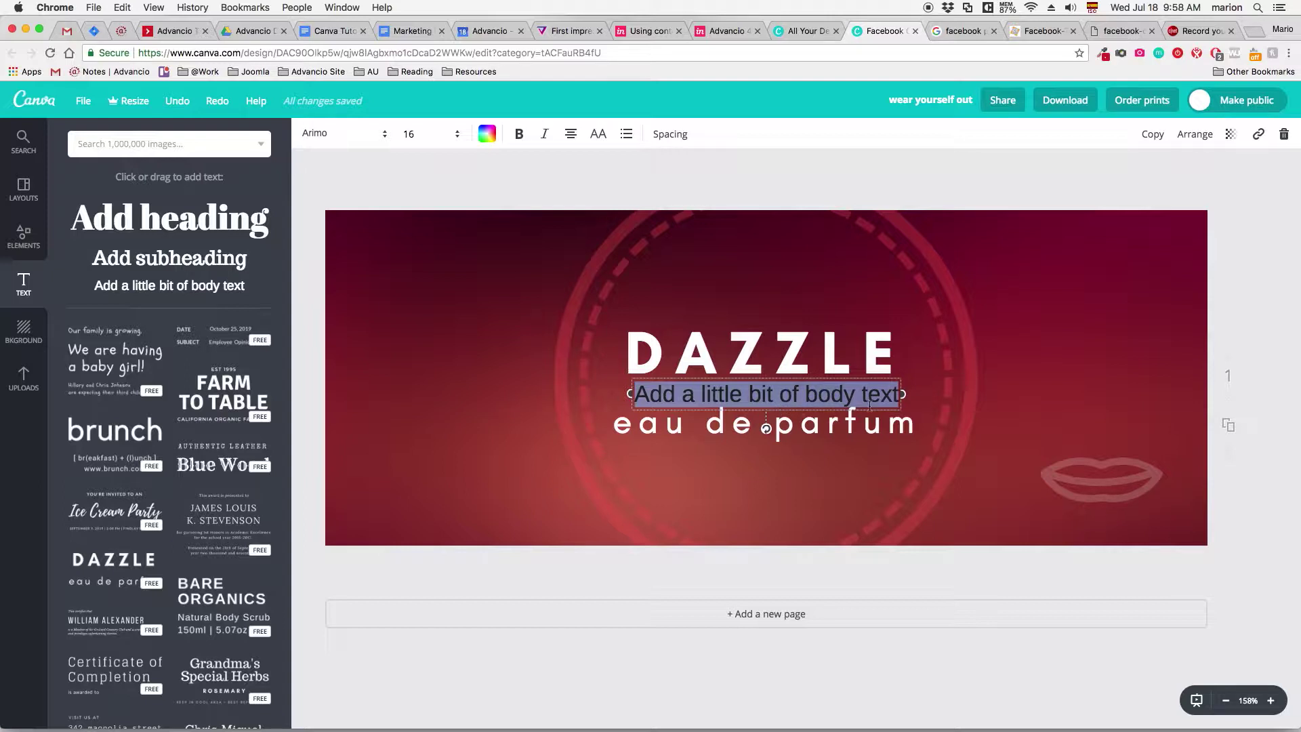
key(BackSpace)
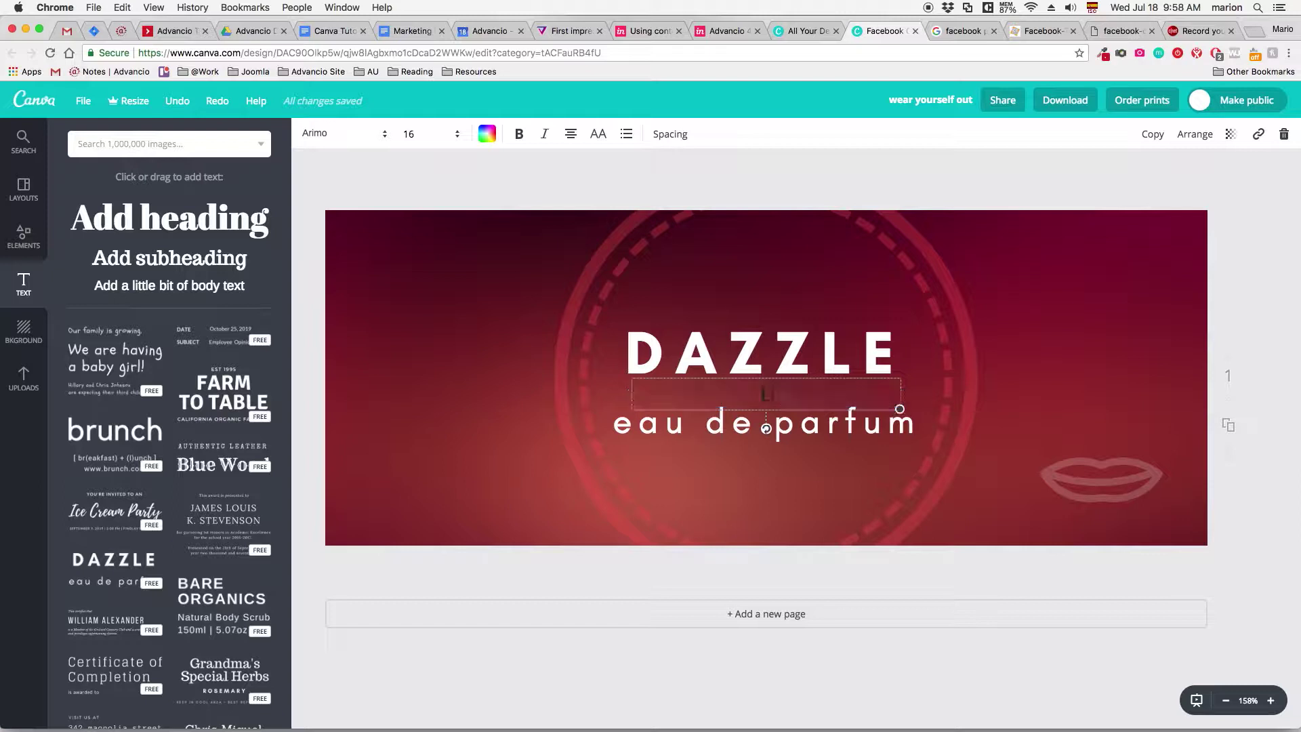
text(Lorem ipsum coesper erat)
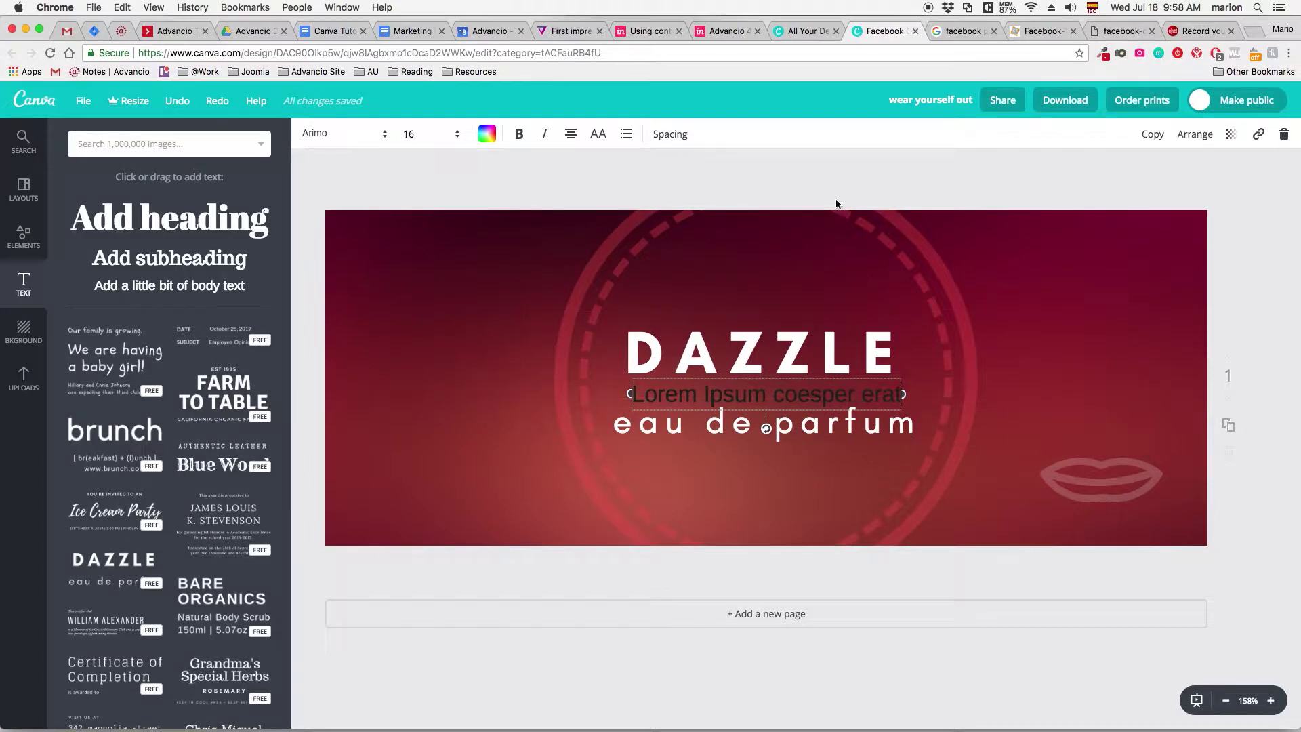
Step: Copy the "Lorem Ipsum coesper erat" line and repeat it so the body text spans three lines
click(813, 283)
click(751, 400)
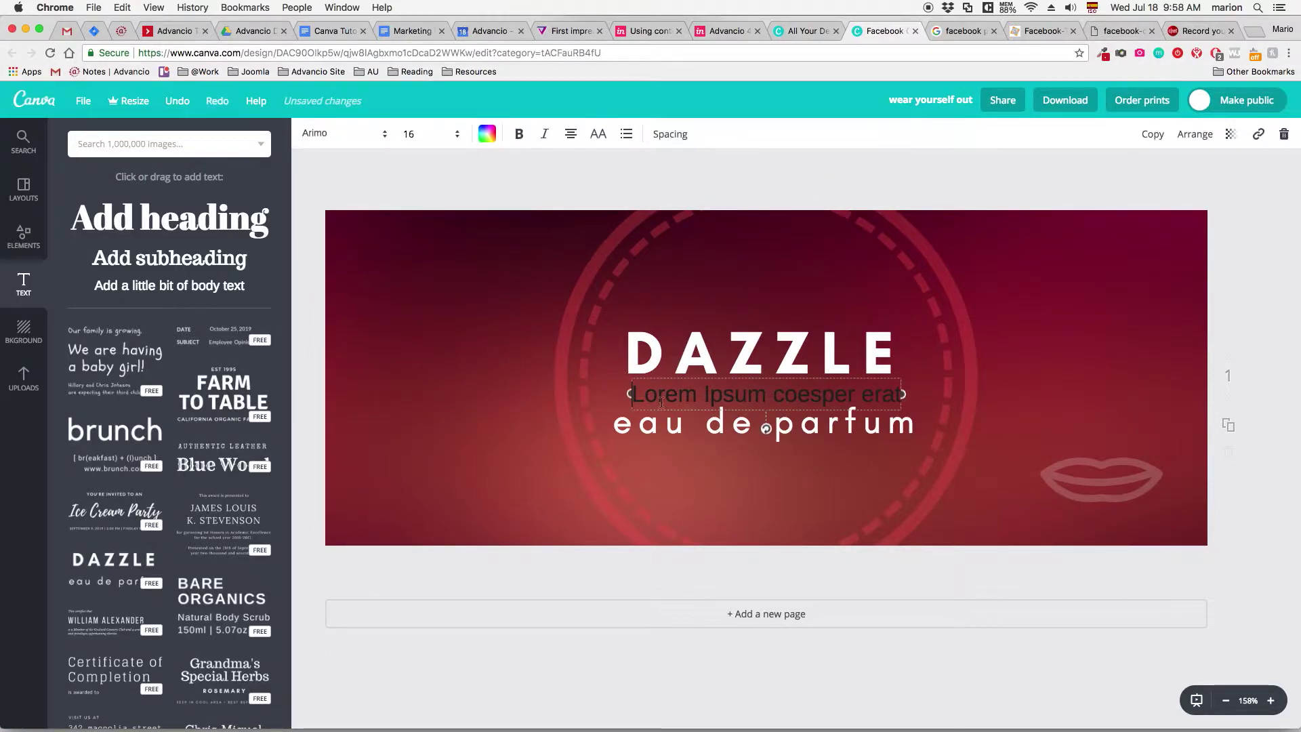
drag(629, 394, 926, 392)
key(ctrl+c)
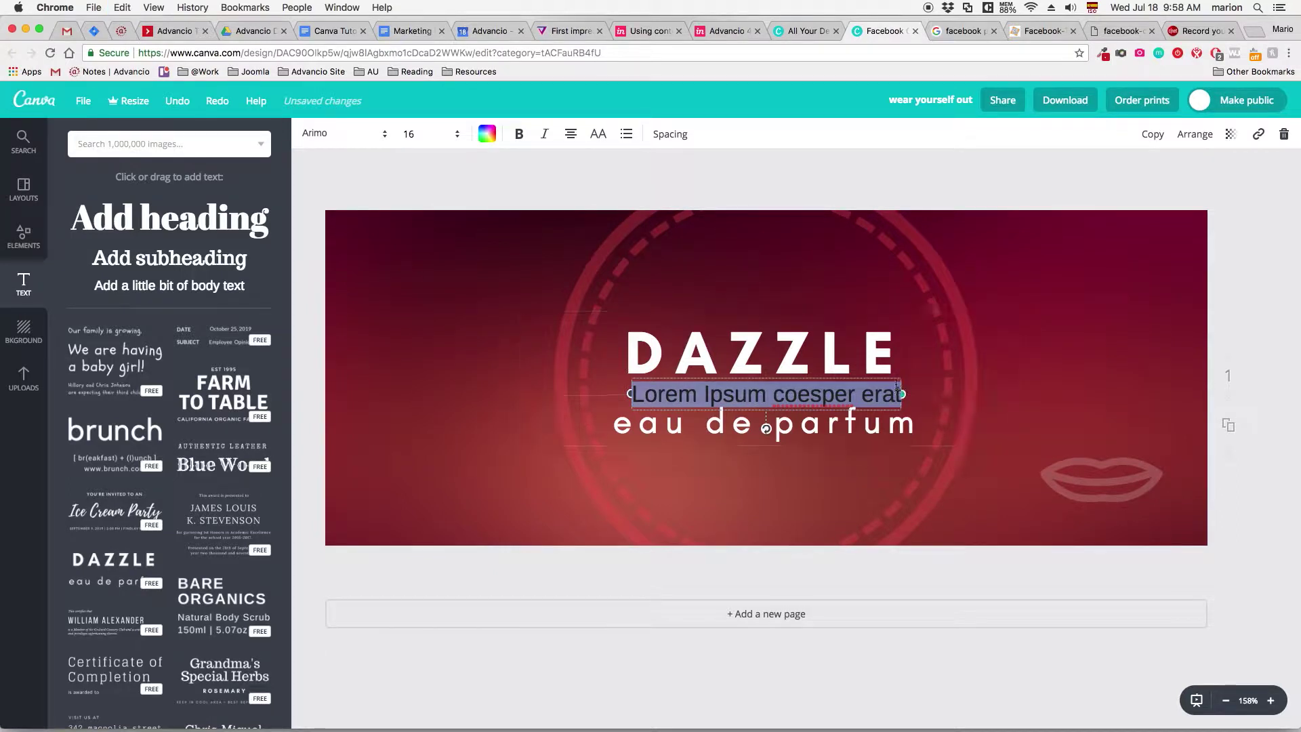
text(L)
key(Return)
key(ctrl+v)
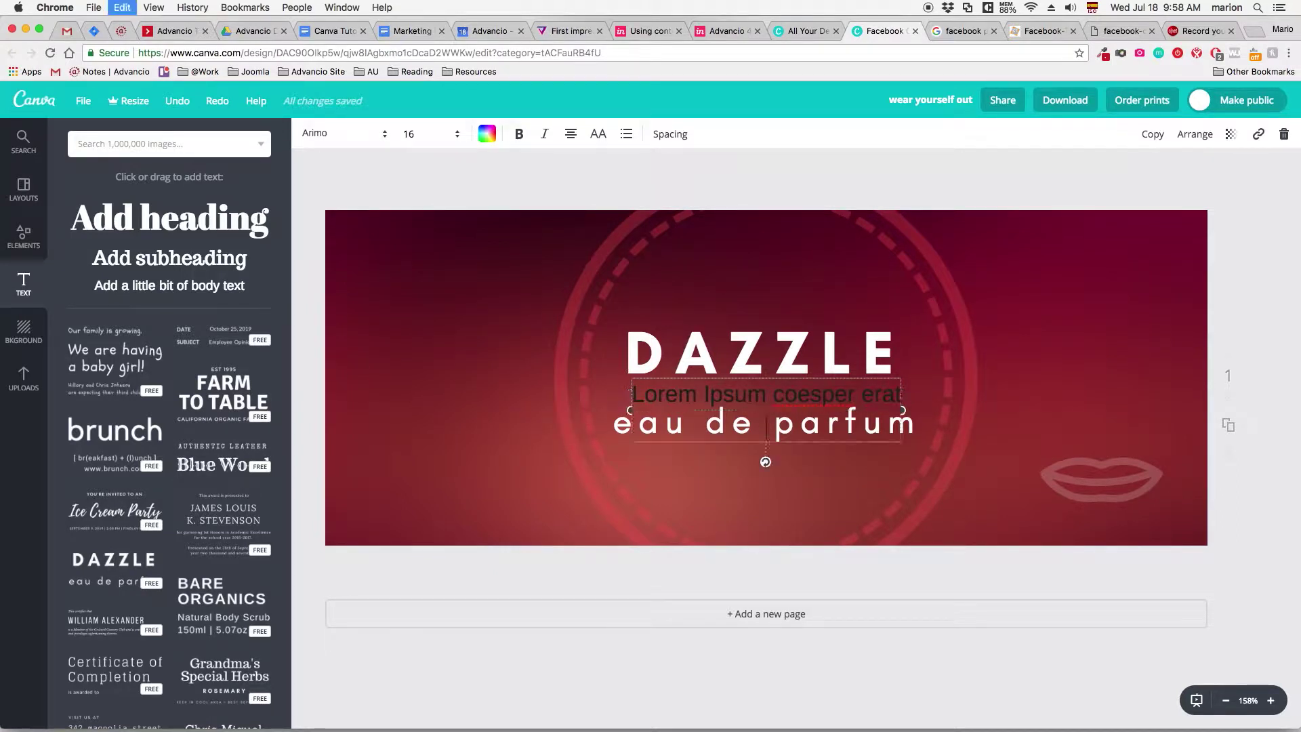
key(Return)
key(ctrl+v)
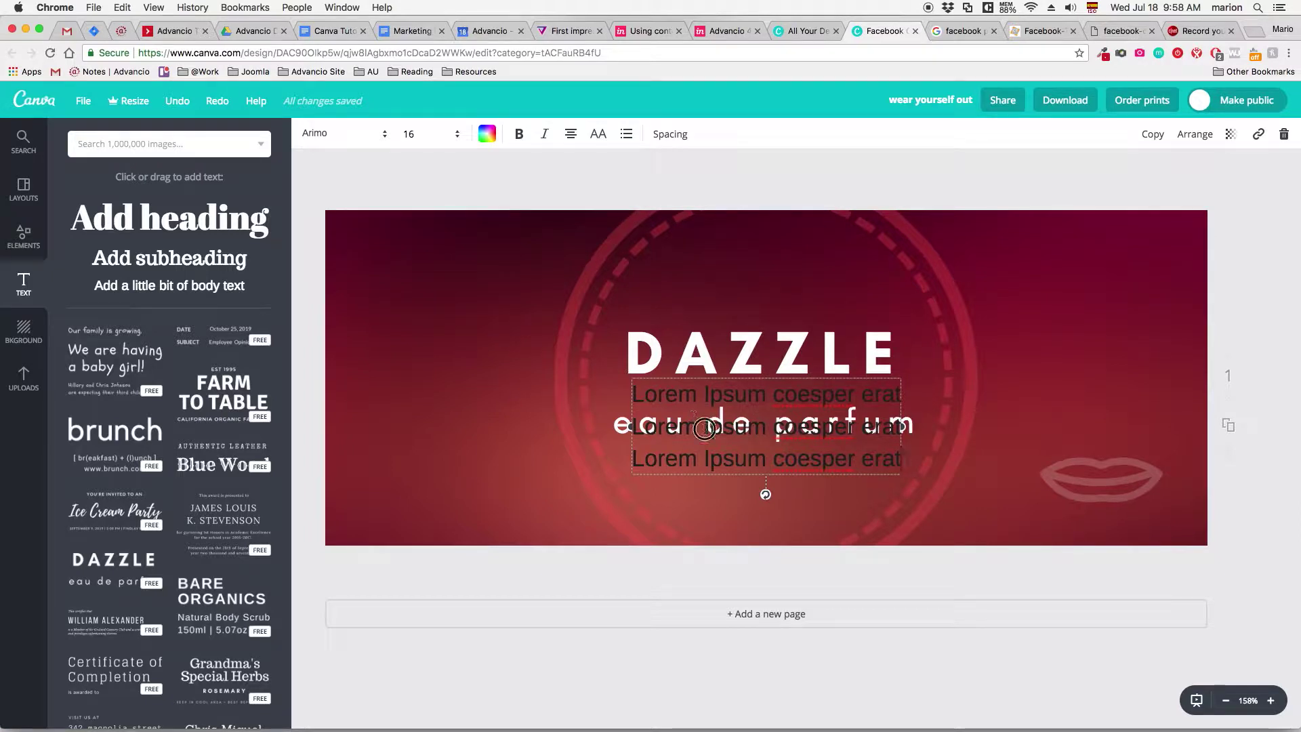
Step: Move the three-line body text to the right of the title, above the lips icon, and recolour it white
drag(634, 376, 1179, 419)
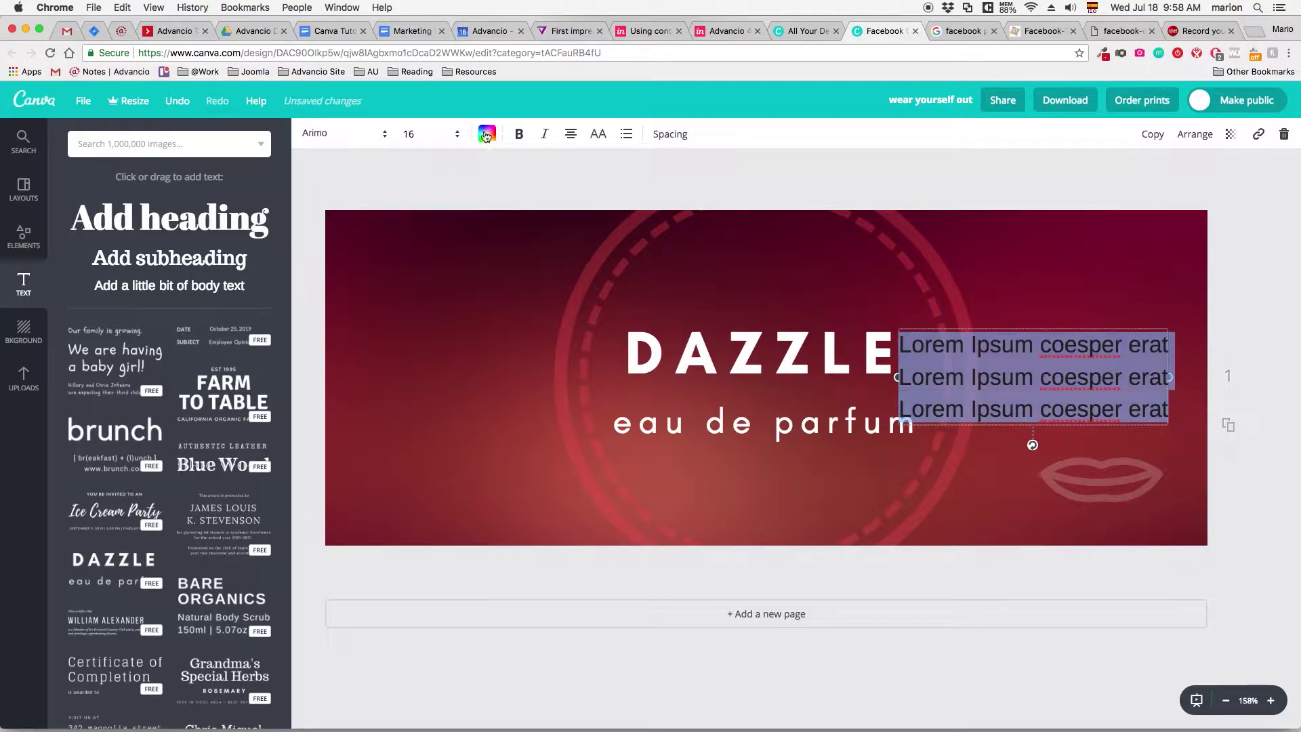
click(485, 135)
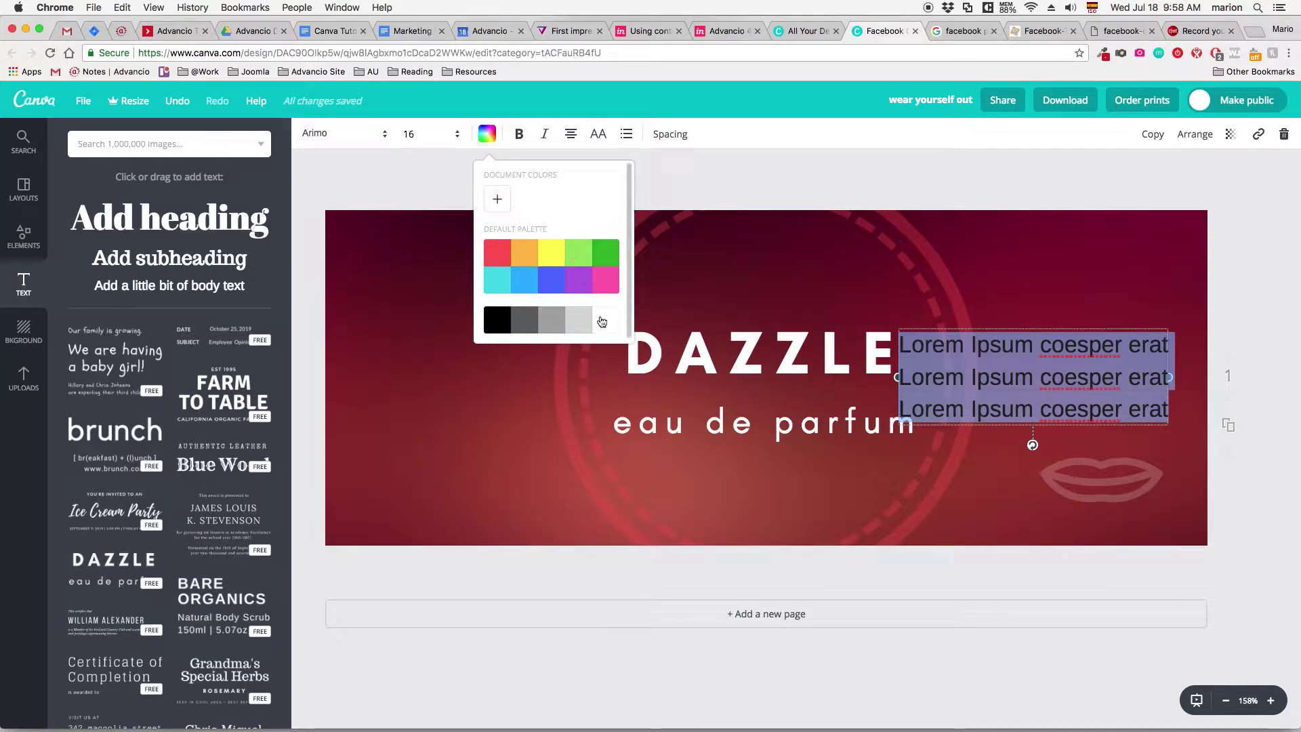
click(602, 321)
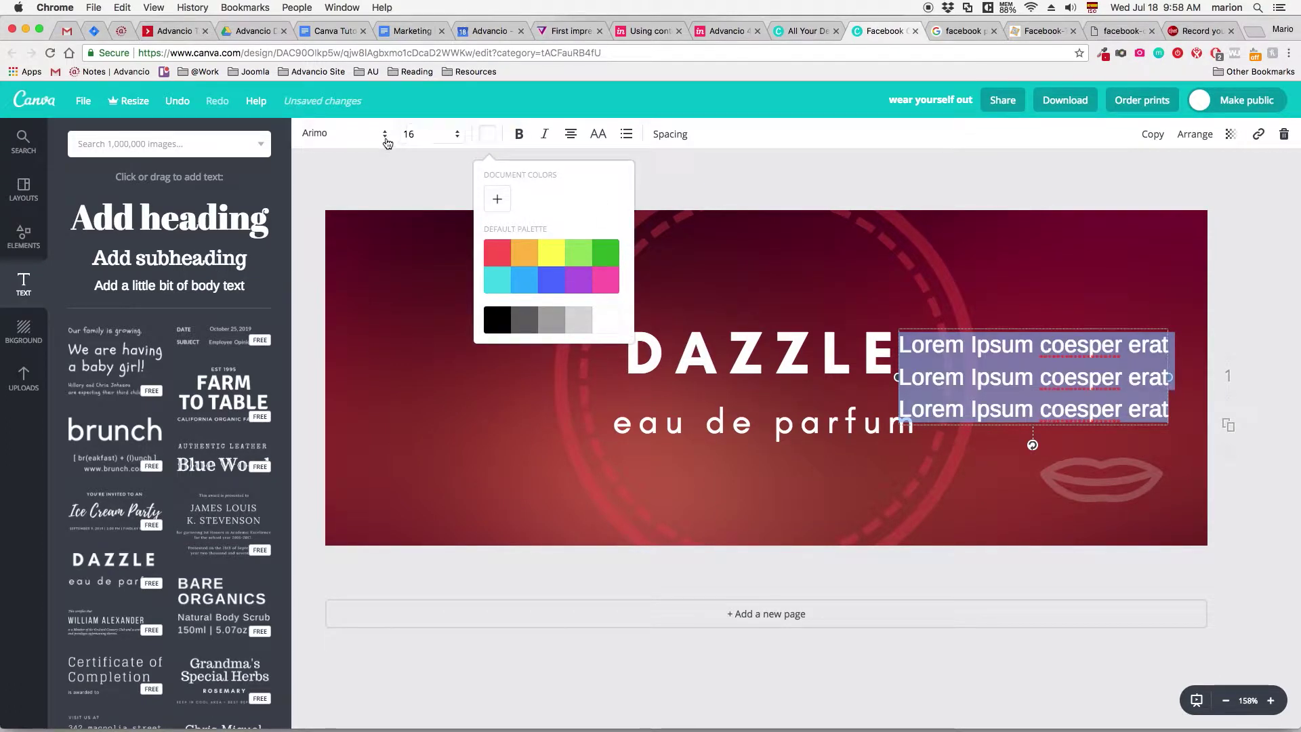
Step: Set the three-line body text's font size to 12 and its font to Advent Pro Light
click(436, 136)
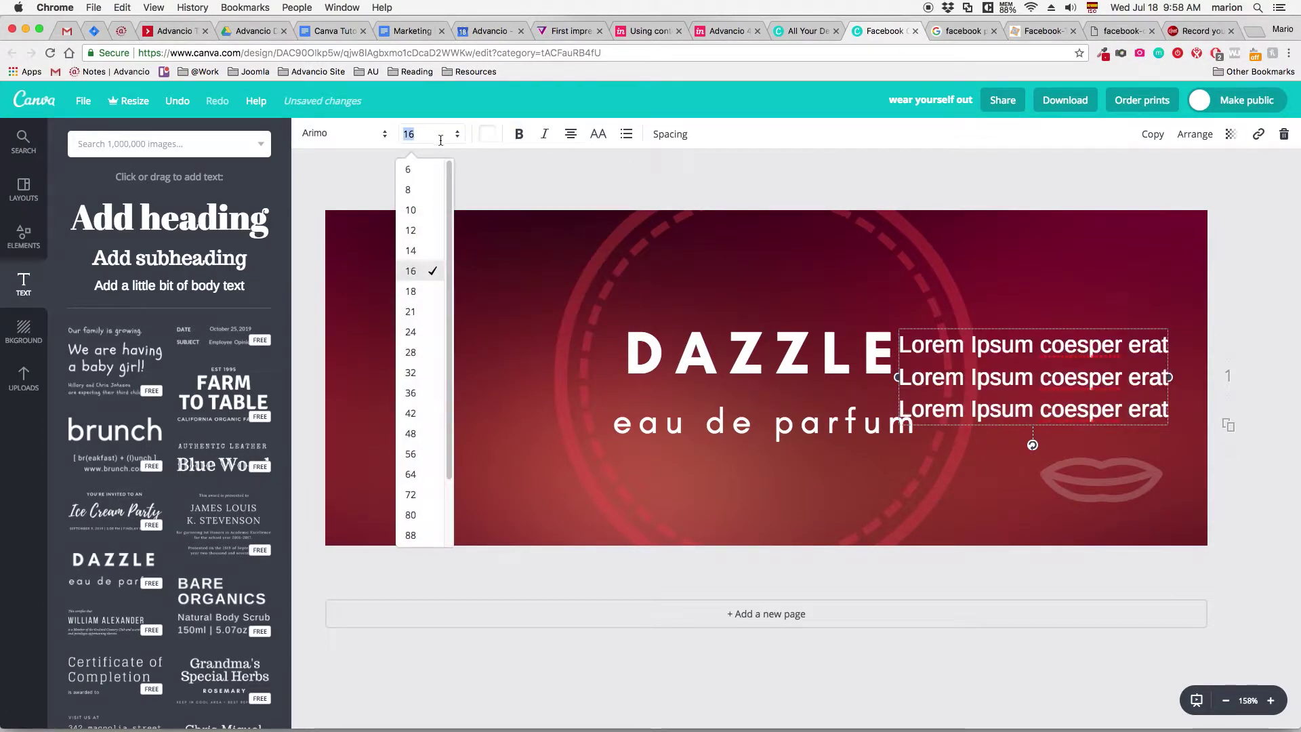
click(425, 252)
click(436, 136)
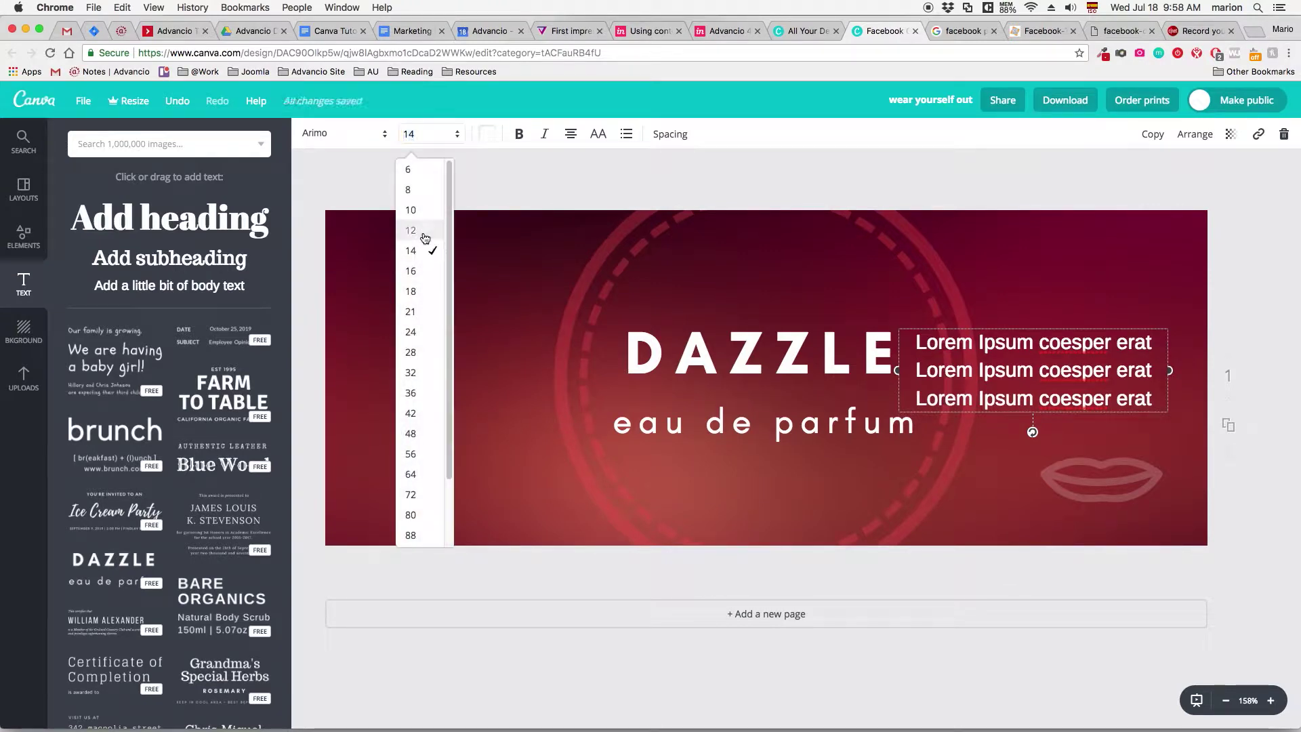
click(425, 232)
click(381, 136)
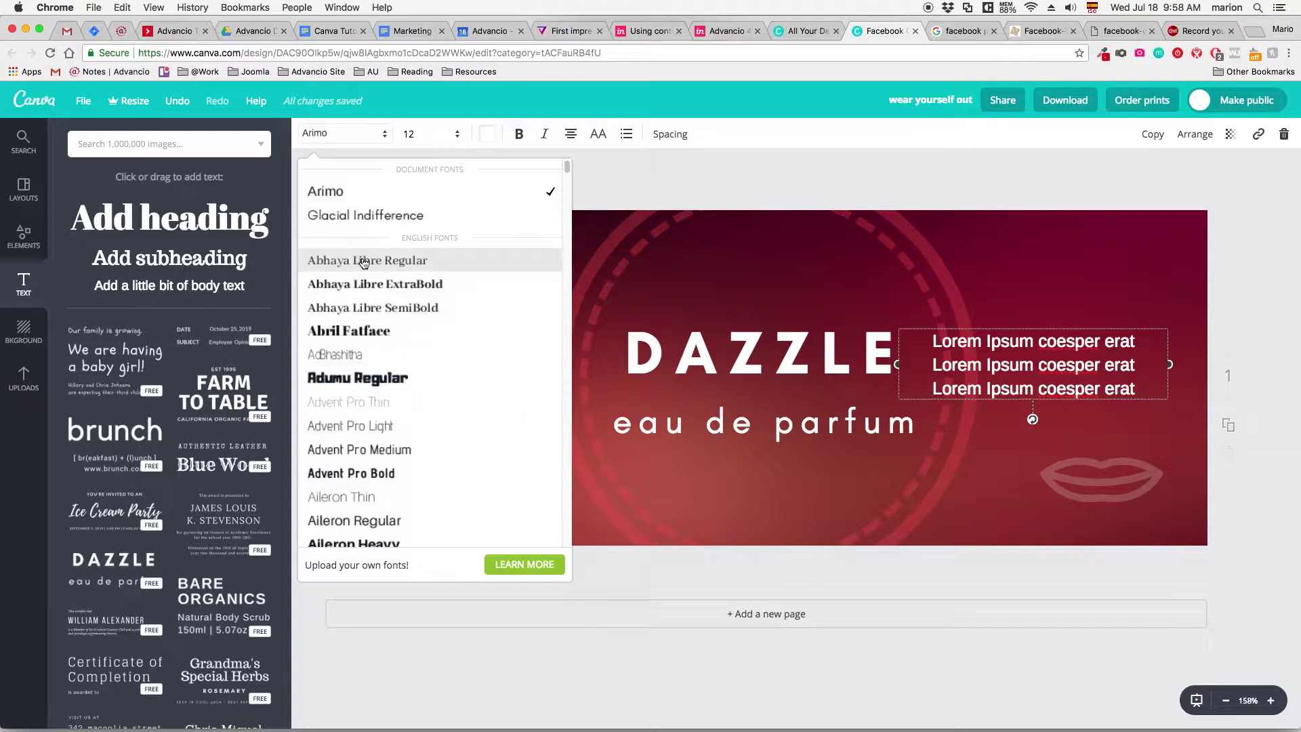
click(365, 426)
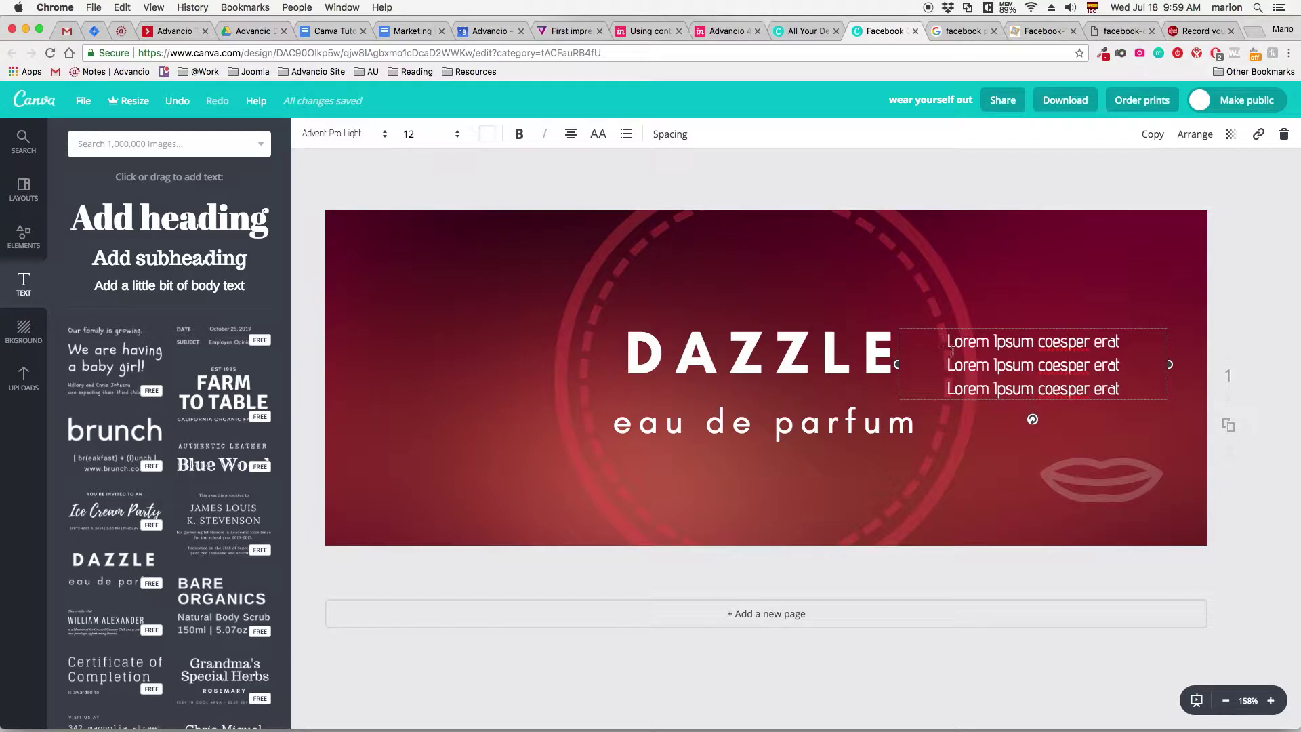
Step: Narrow the three-line text box above the lips icon, and place the lips icon behind the text, enlarged to about the text's width
drag(898, 365, 986, 359)
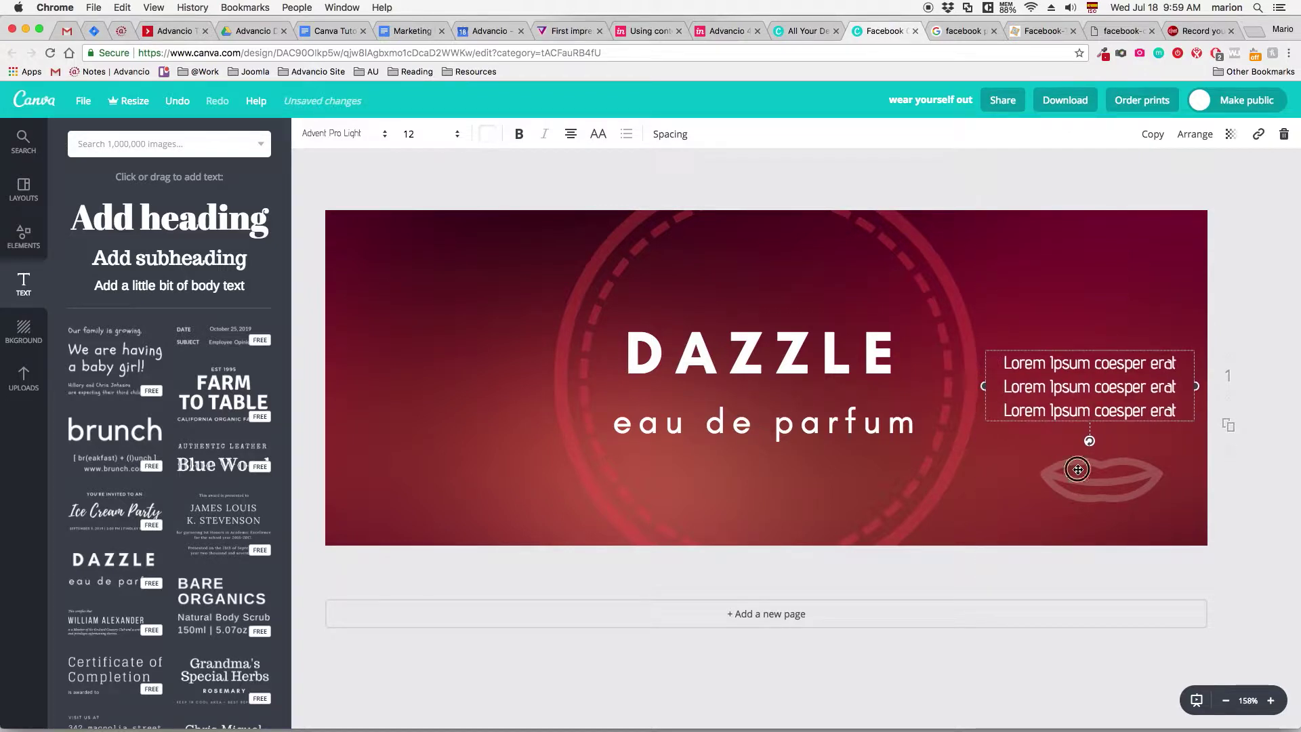
click(1067, 464)
drag(1067, 464, 1016, 374)
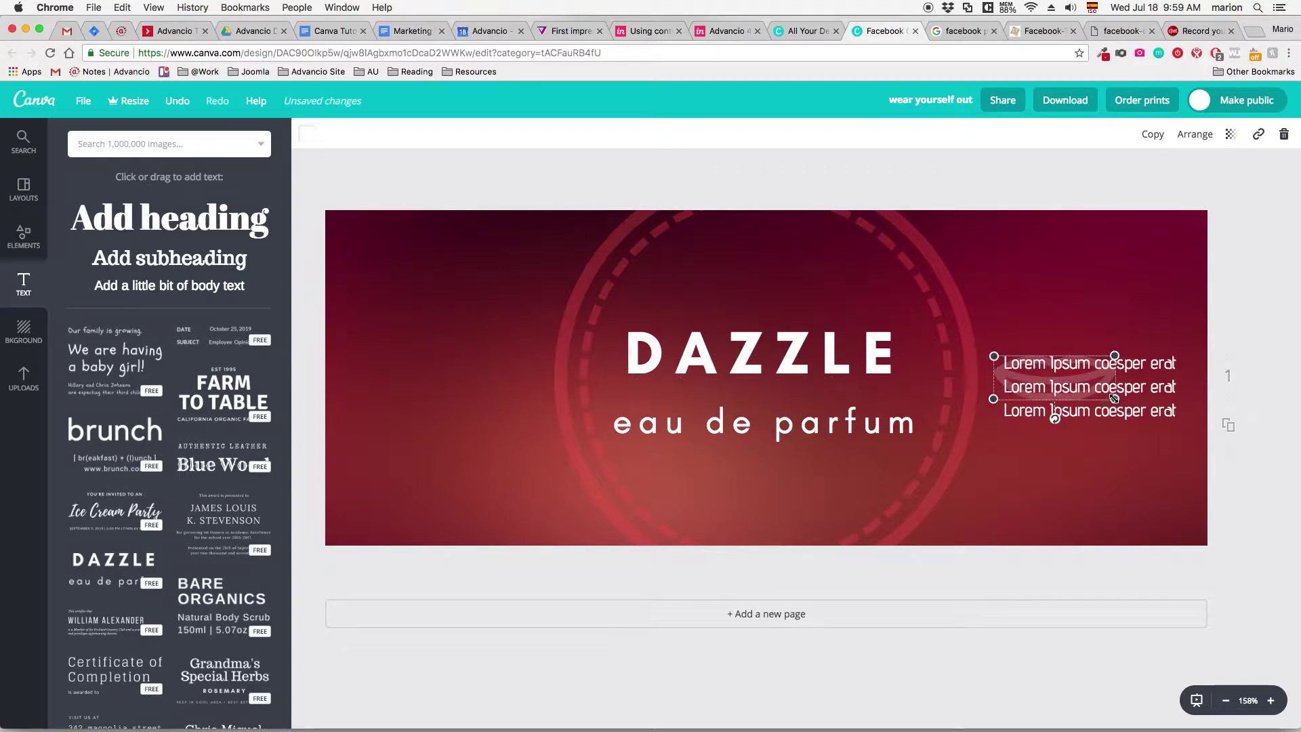
drag(1114, 398, 1185, 424)
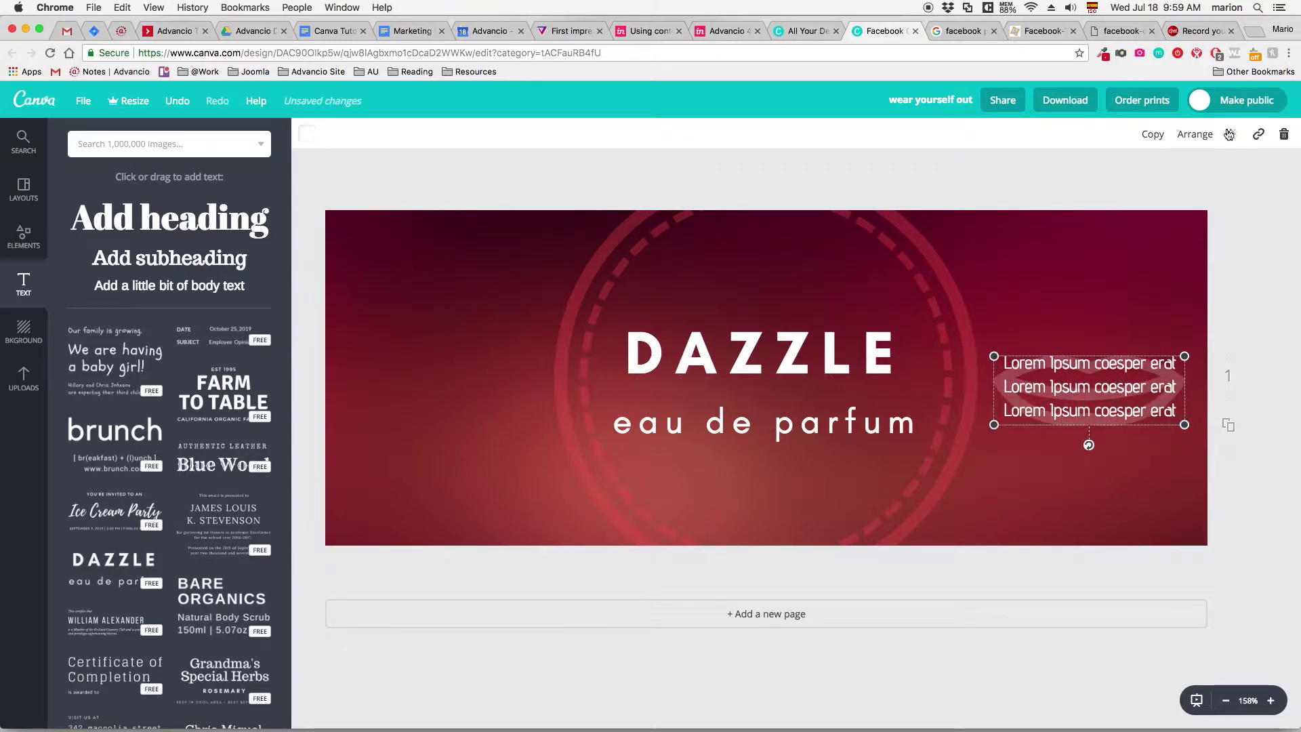
Step: Increase the transparency of the enlarged lips icon behind the three-line text
click(1229, 134)
drag(1132, 177, 1125, 179)
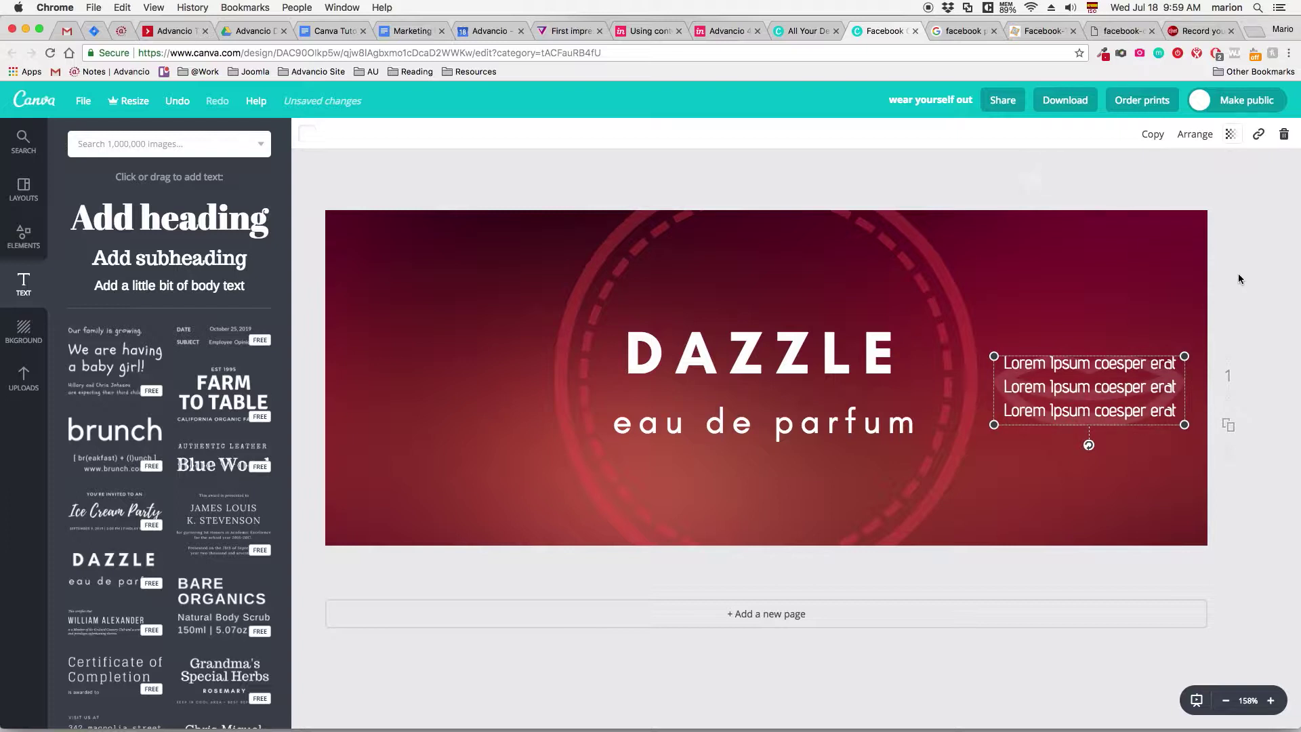
click(1242, 250)
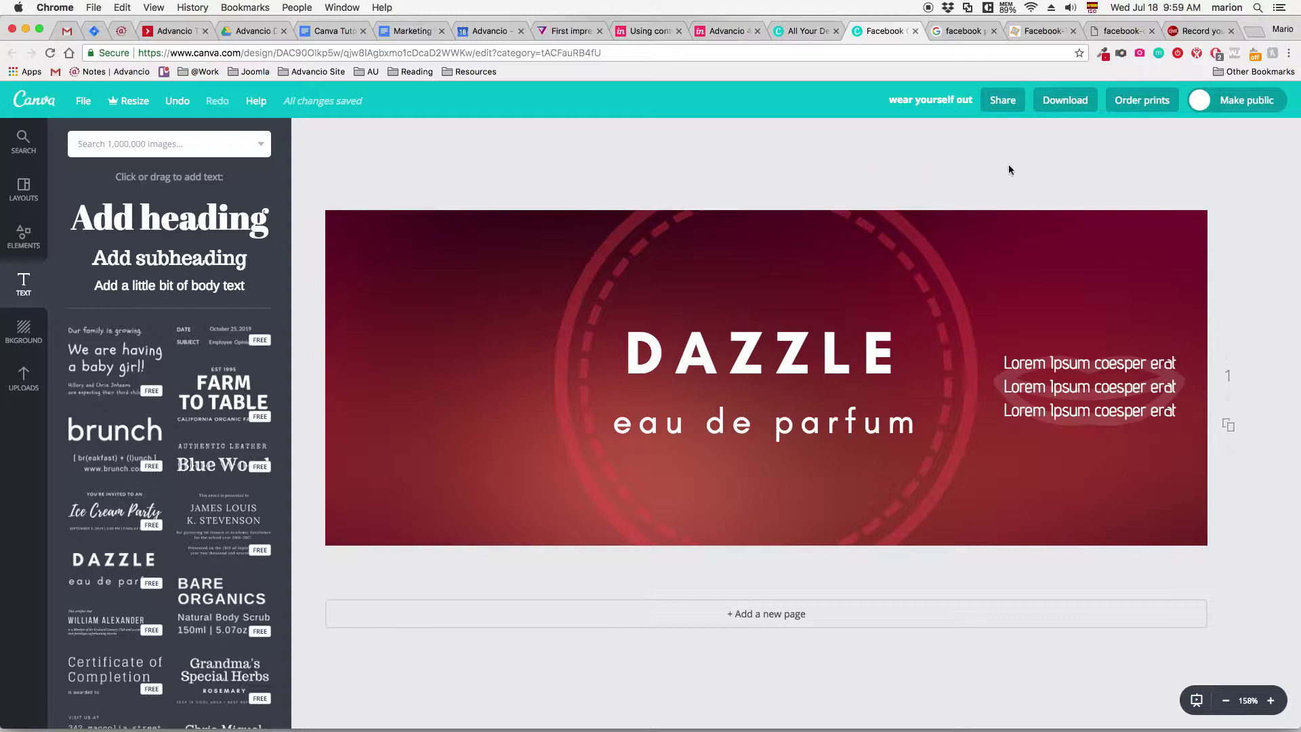
Step: Download the finished cover as a PNG file and dismiss the download notices
click(1060, 102)
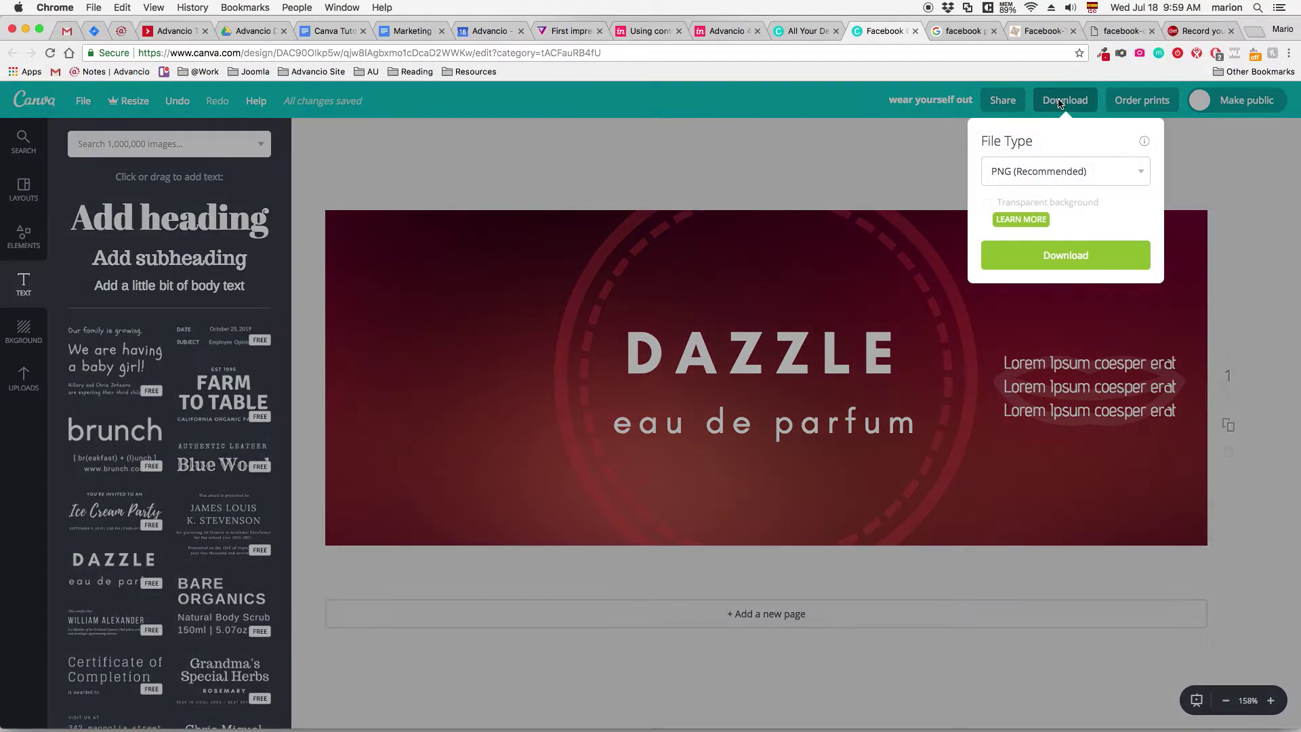
click(1047, 173)
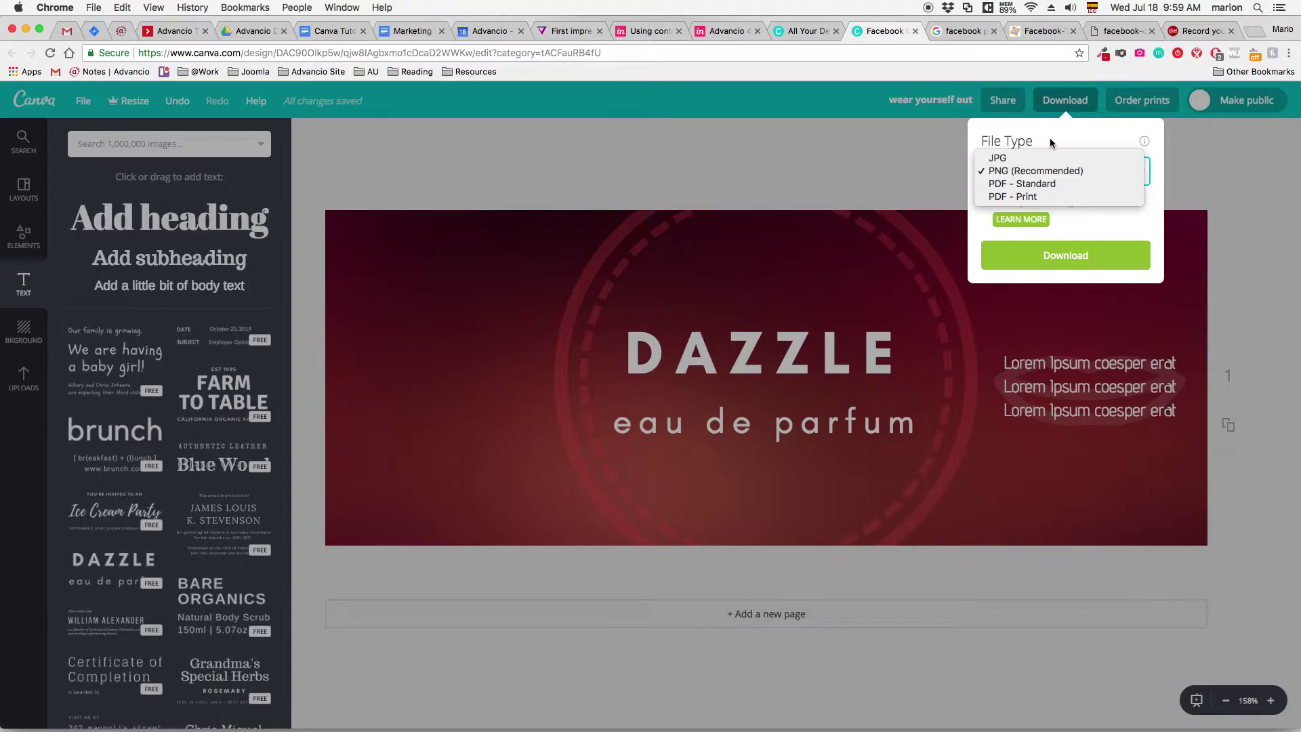
click(1061, 171)
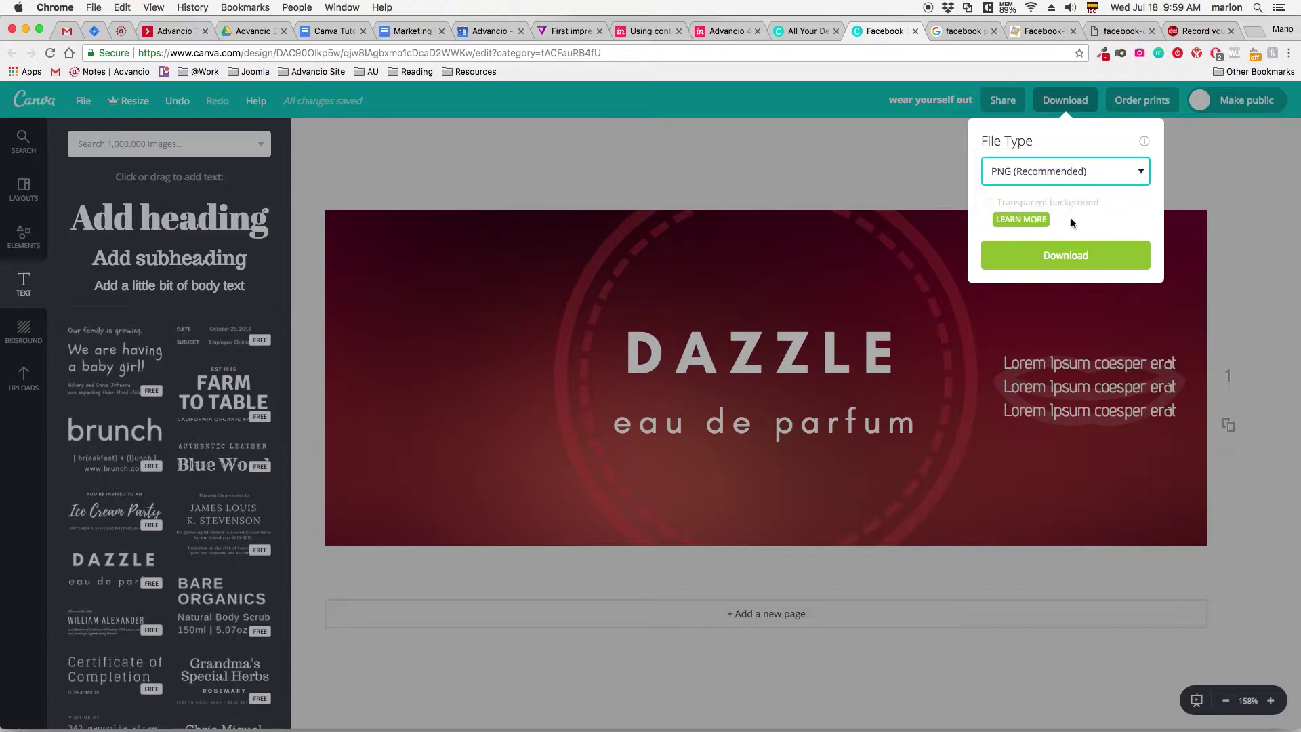
click(1077, 255)
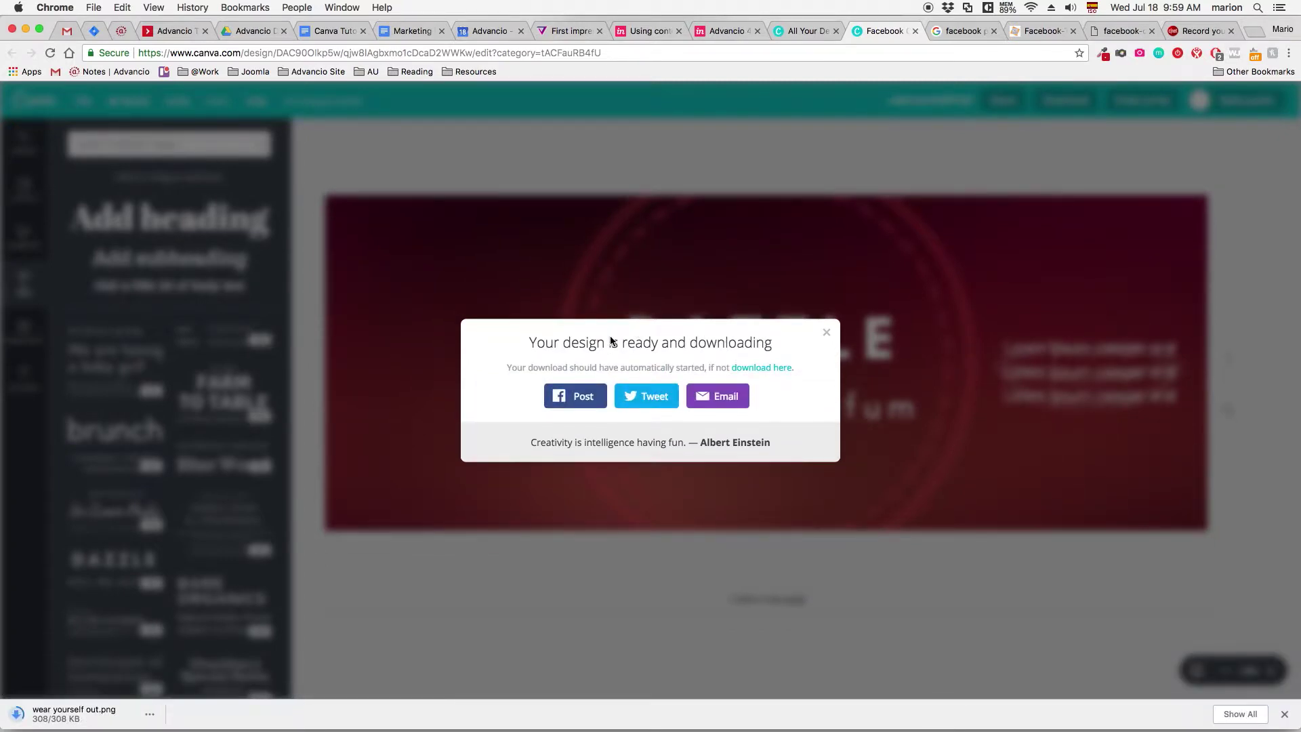
click(827, 334)
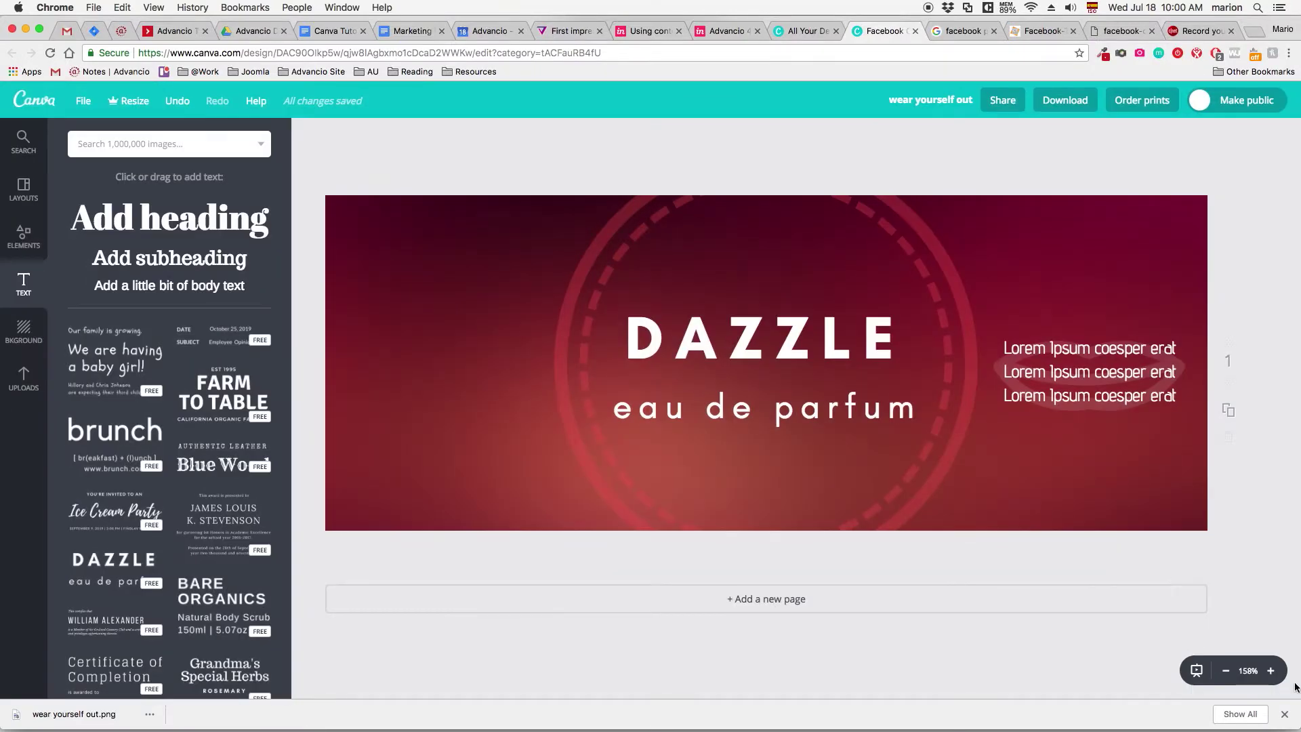
click(1285, 715)
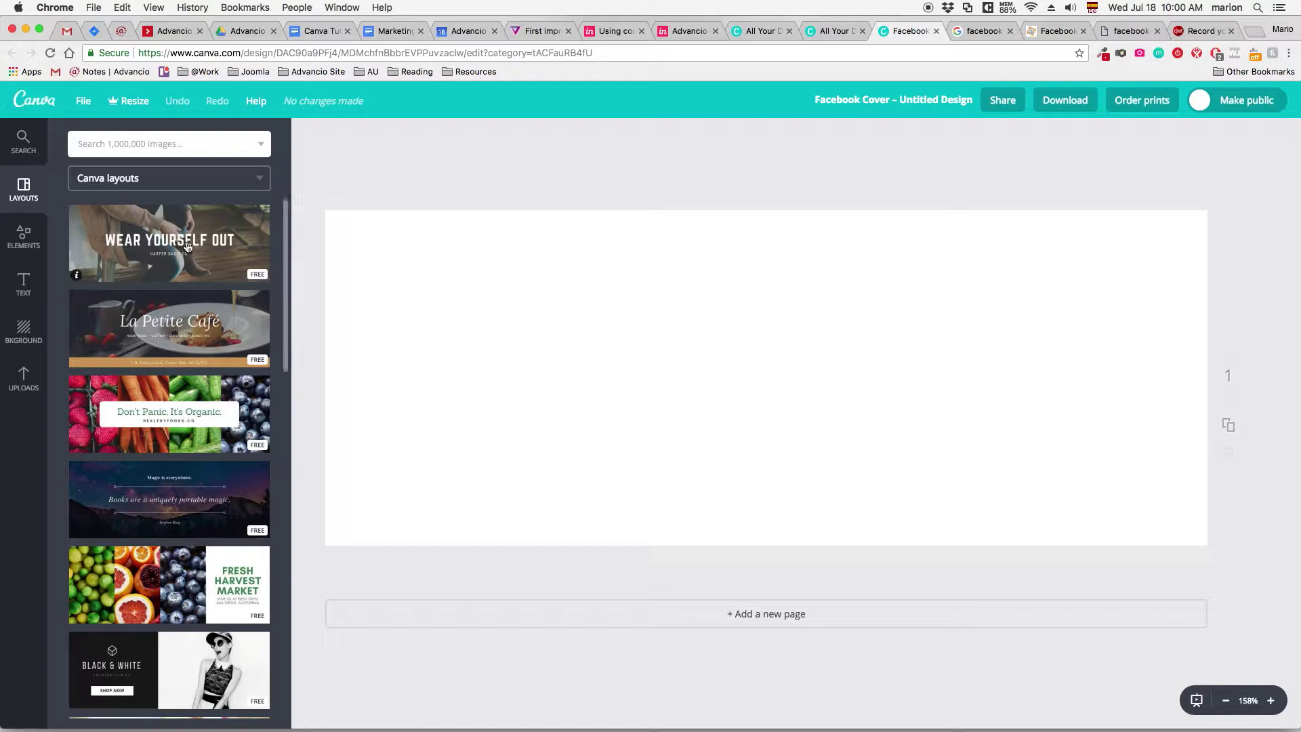
Step: Browse the Canva layouts and apply the "Fresh Harvest Market" layout to the blank Facebook cover
scroll(220, 275, down, 1)
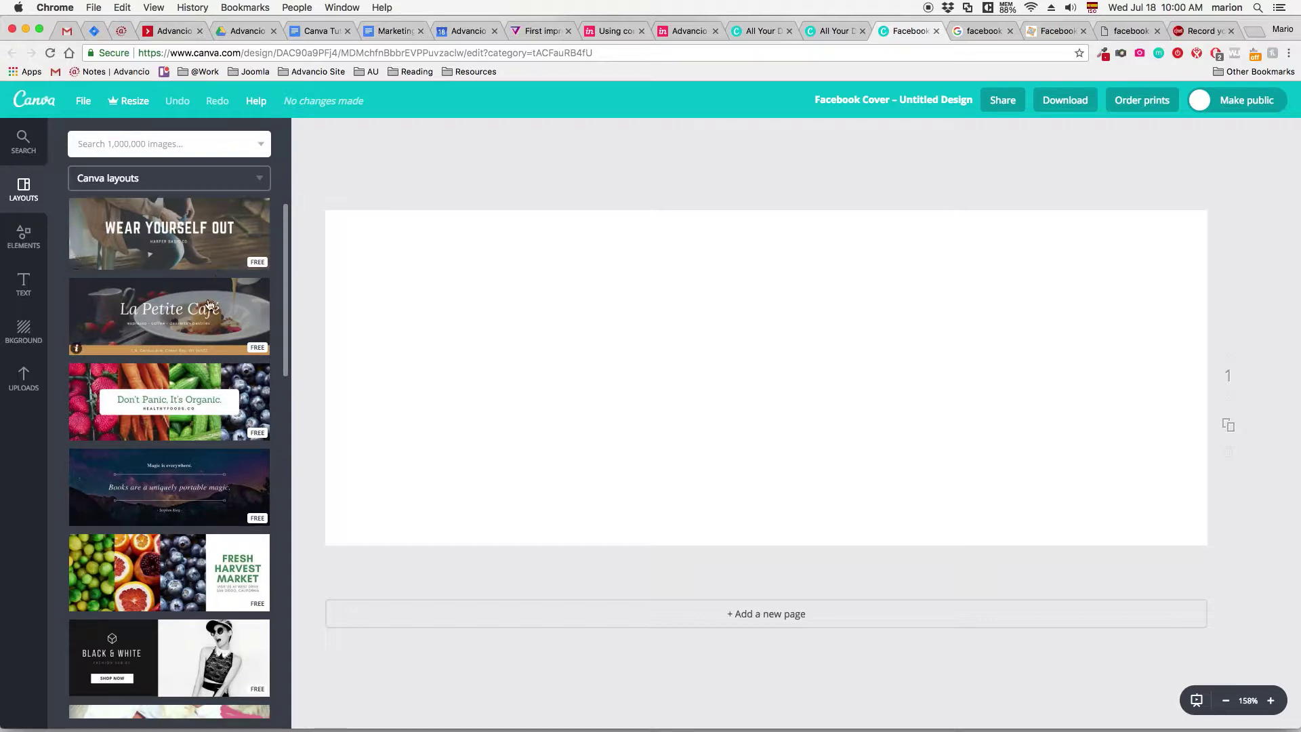
scroll(209, 305, down, 10)
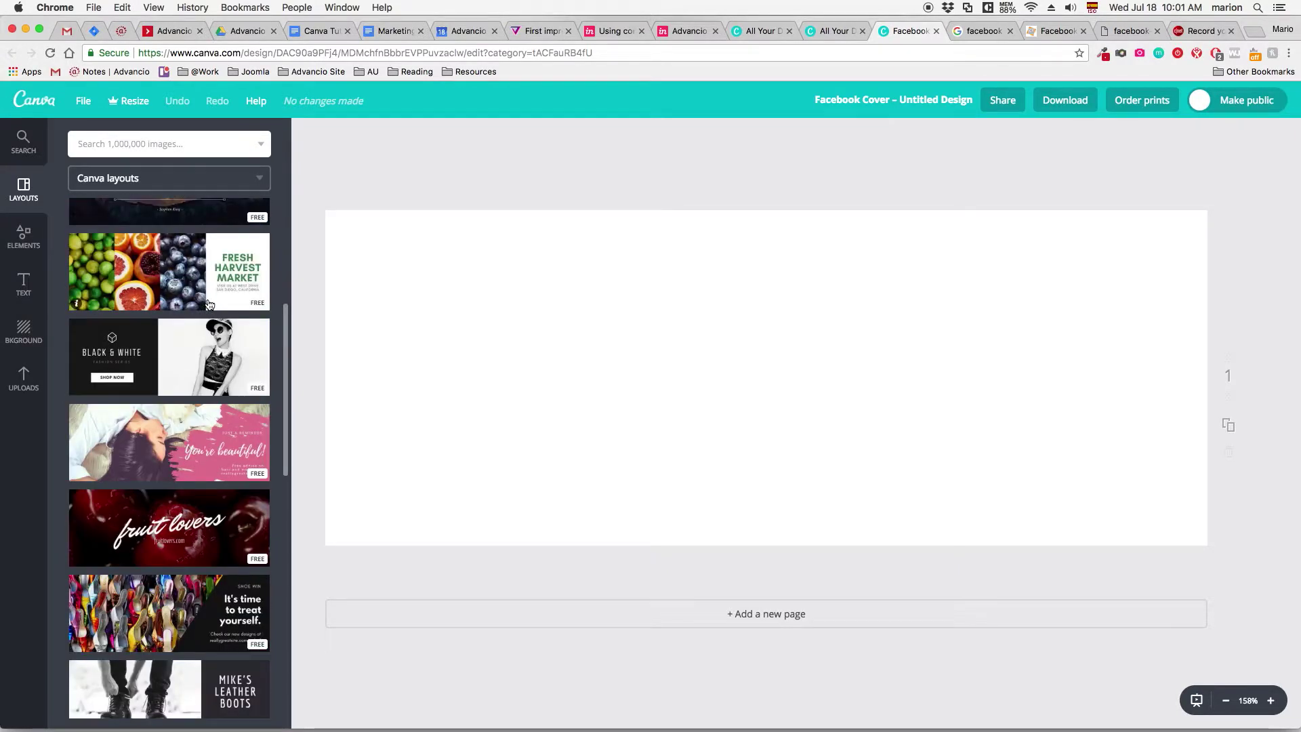
scroll(210, 304, down, 12)
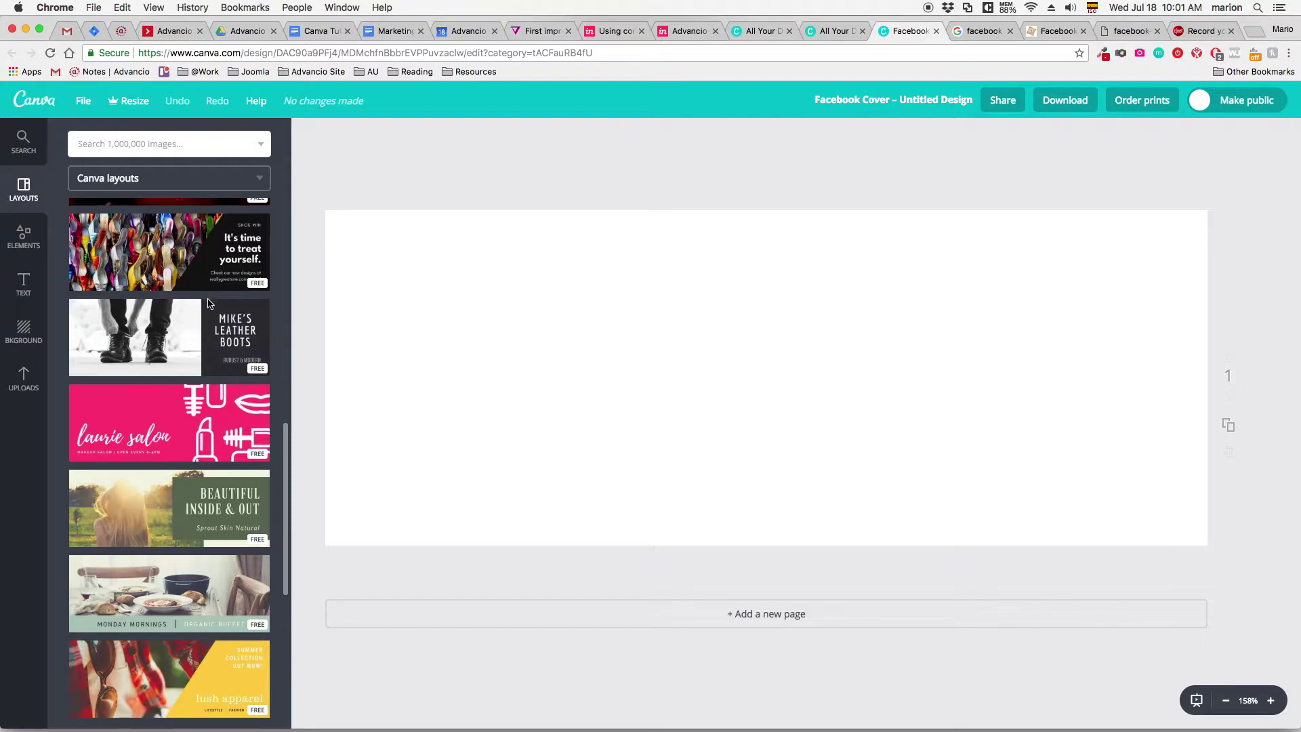
scroll(209, 304, down, 10)
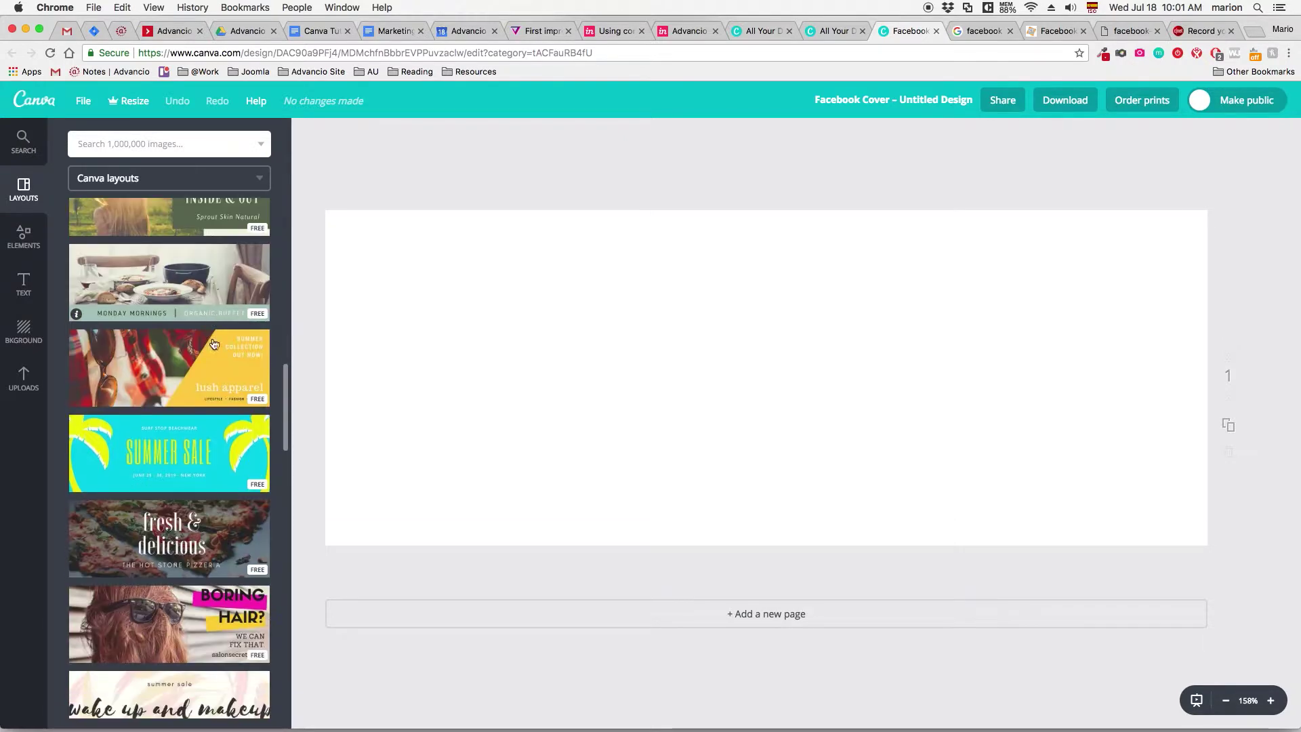
scroll(213, 344, down, 13)
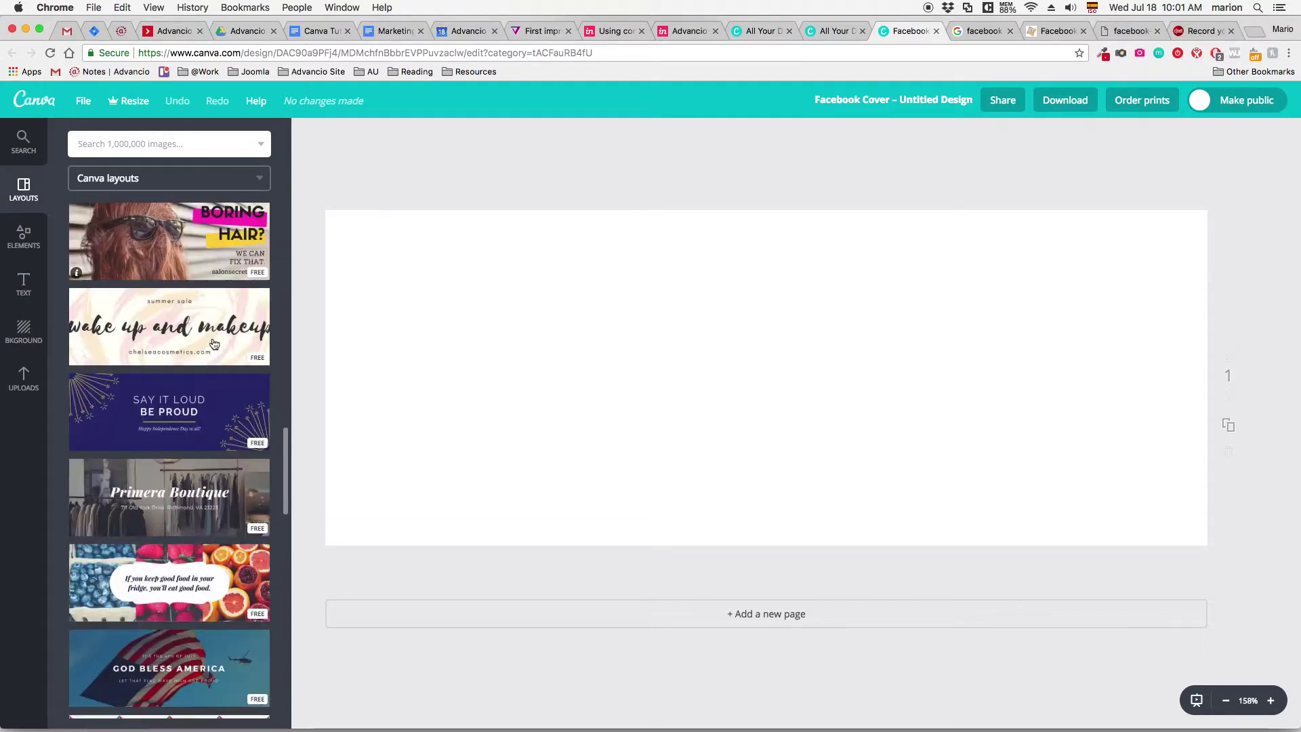
scroll(214, 344, down, 13)
scroll(214, 345, up, 20)
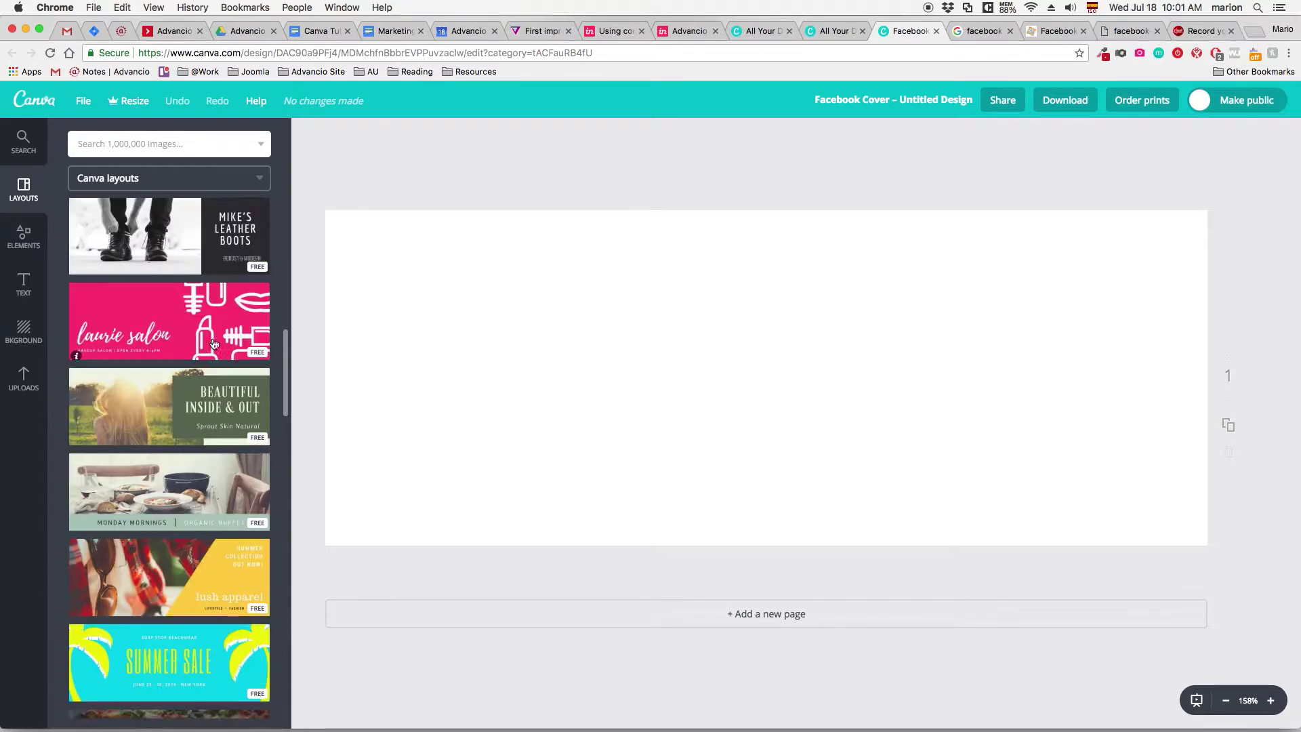
scroll(213, 344, up, 19)
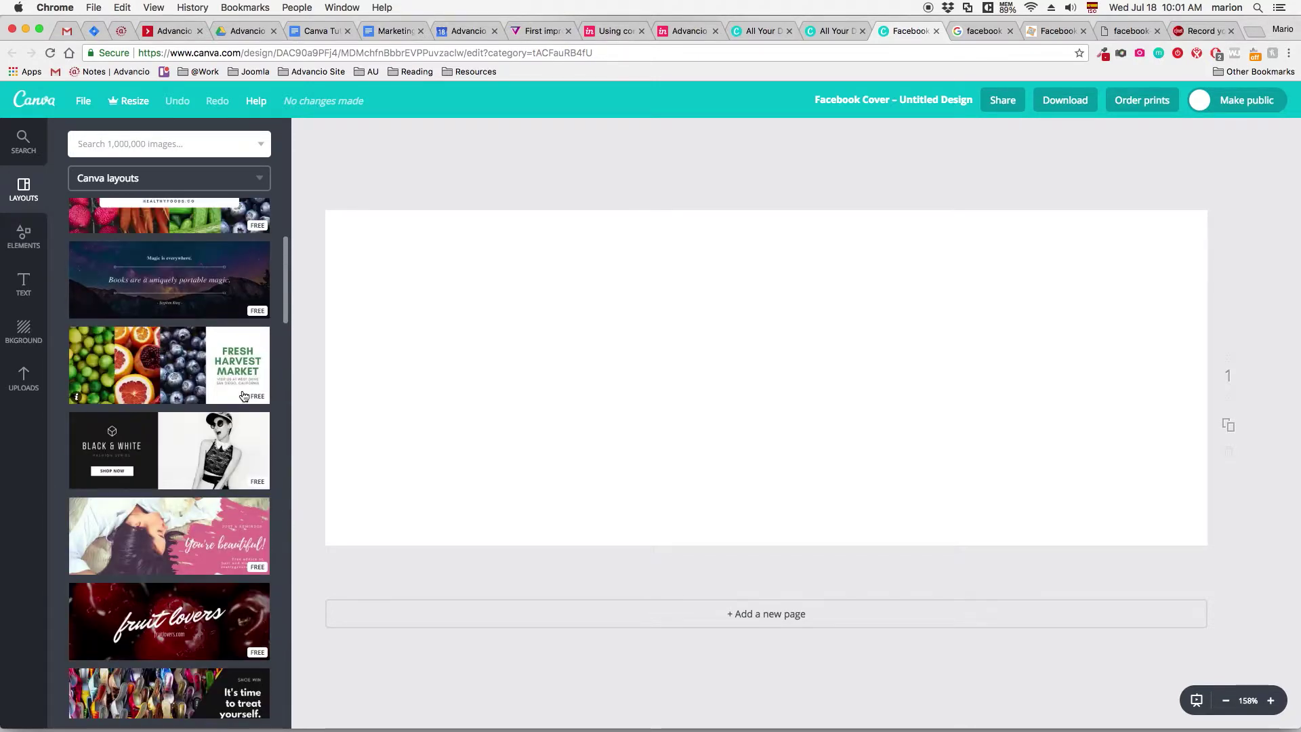
click(191, 367)
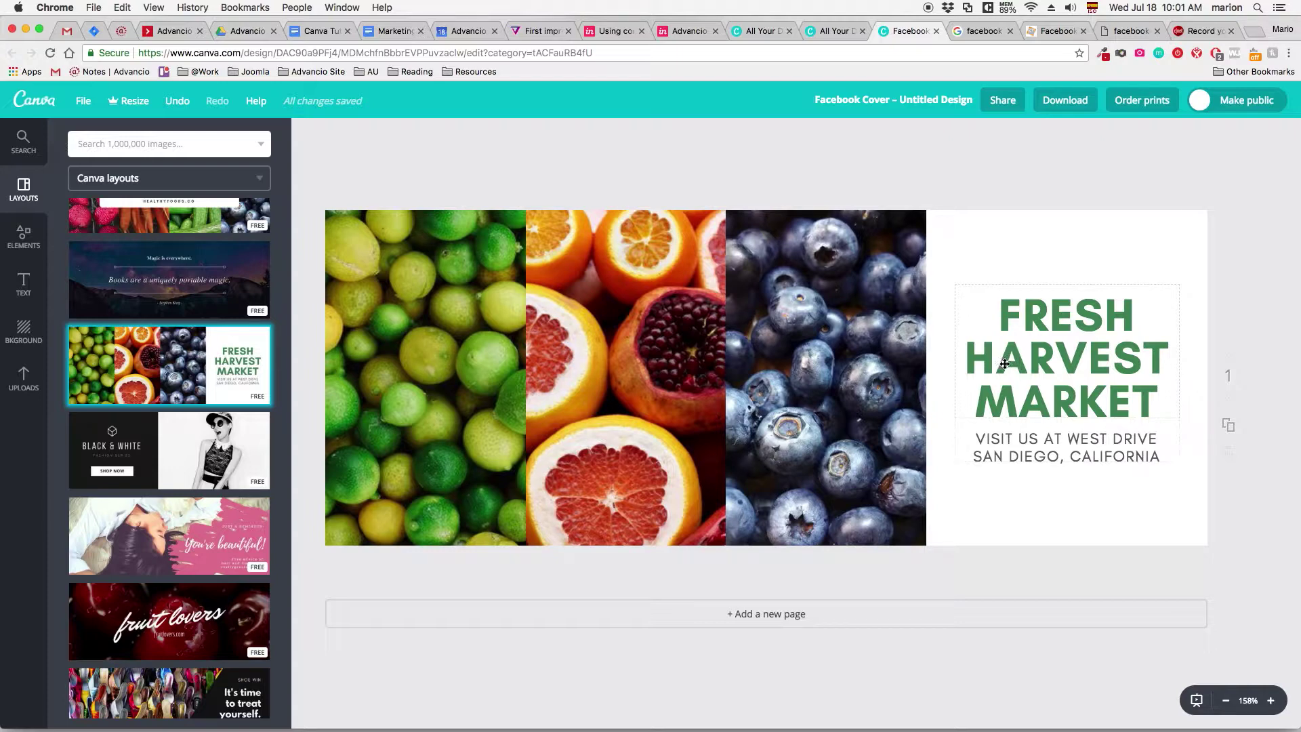
Step: Replace the green "Fresh Harvest Market" heading with "LOREM IPSUM"
click(1008, 364)
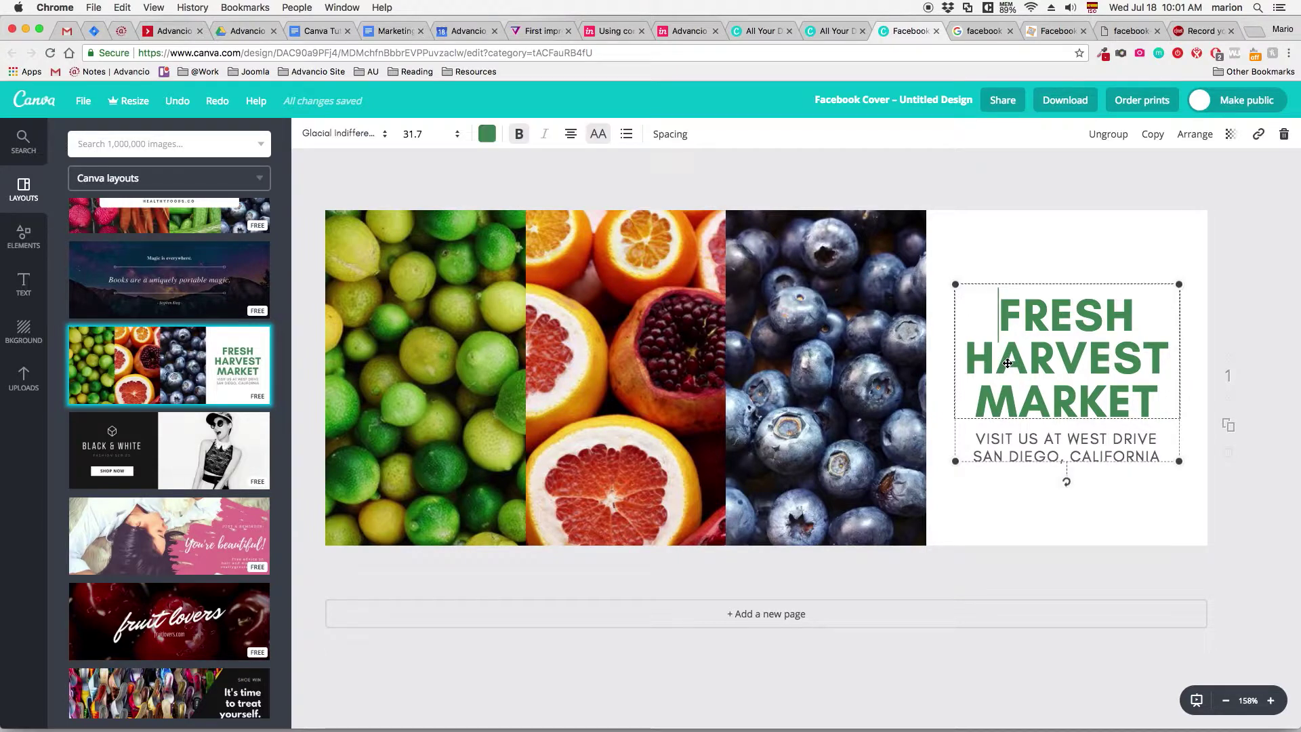
drag(1000, 319, 1157, 394)
double_click(1009, 326)
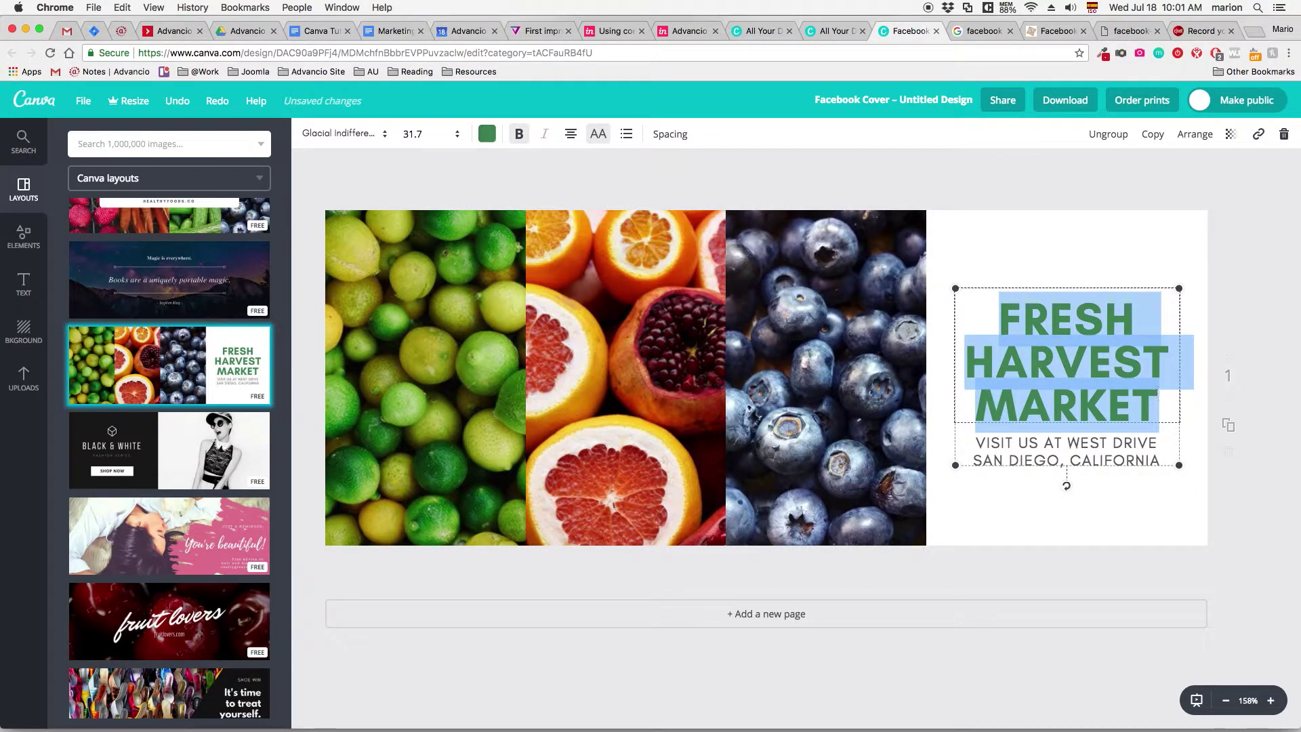
text(LOREM IS)
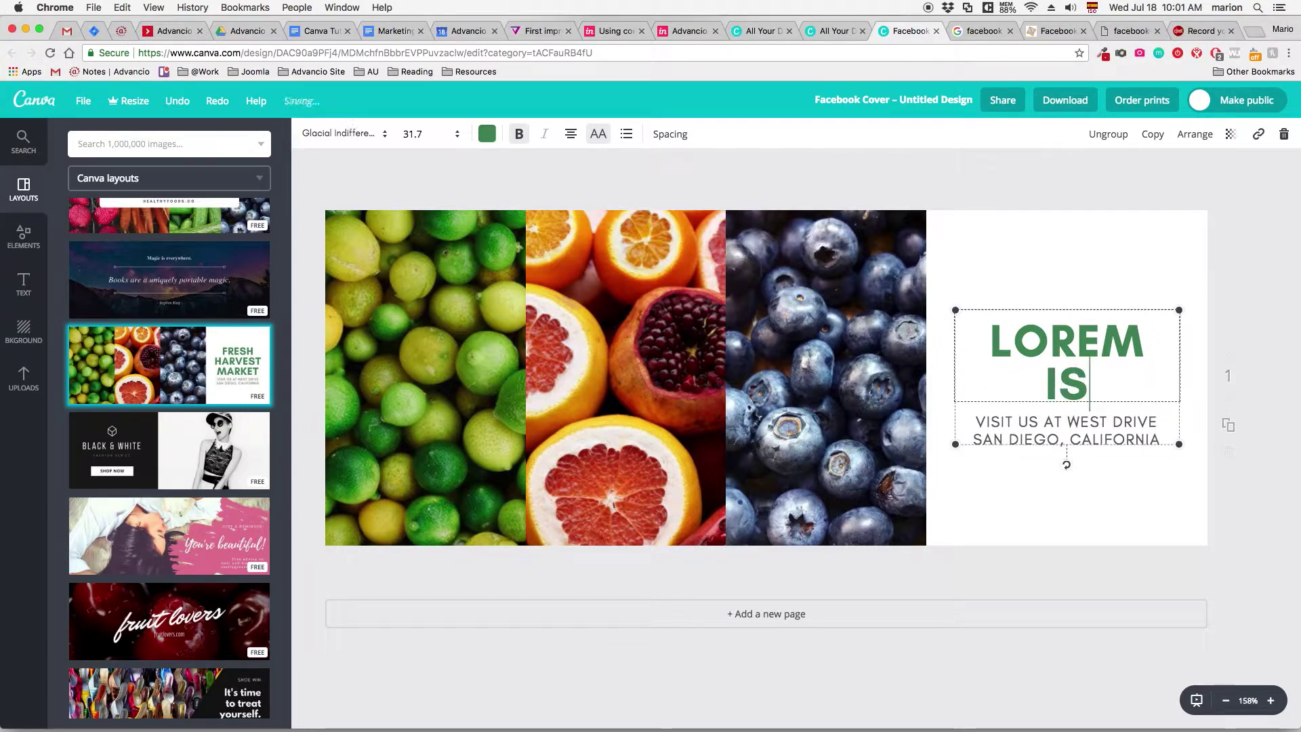
key(BackSpace)
text(PSUM)
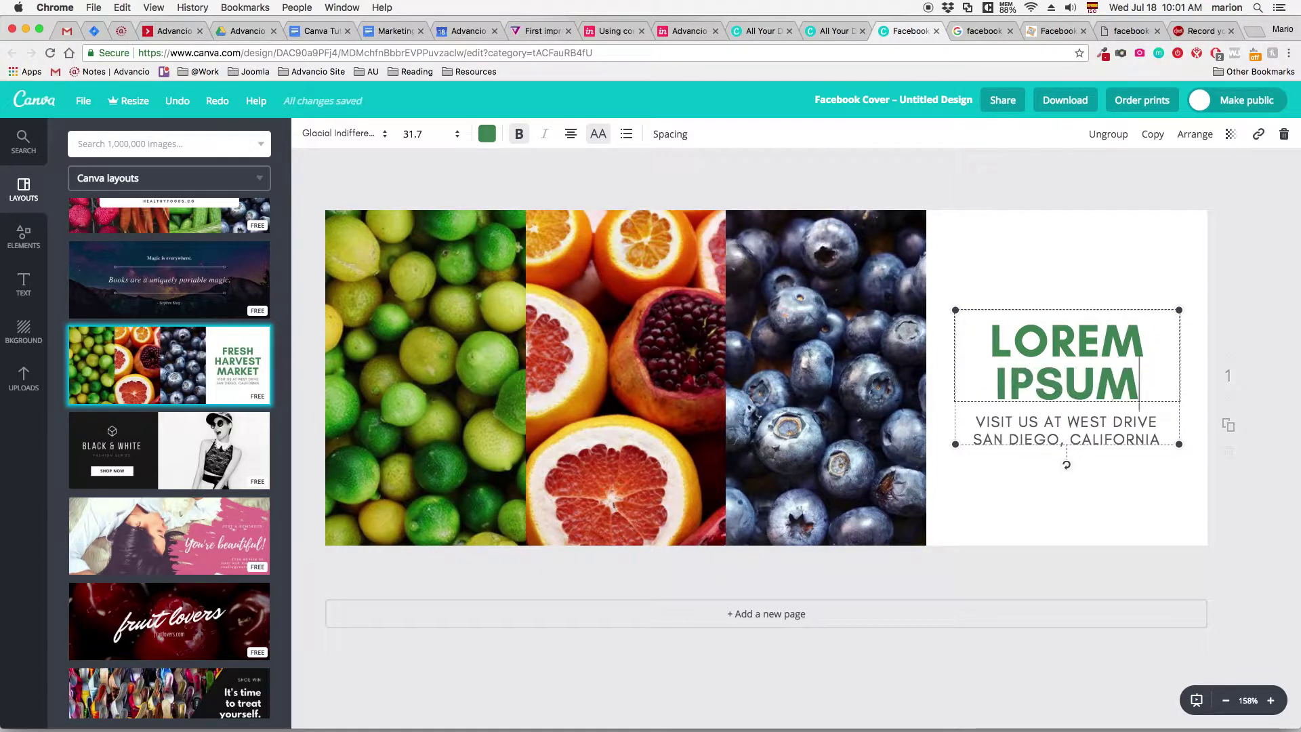
click(1070, 204)
Step: Change the line beneath the heading to read "VISIT US AT SOME PLACE ELSE"
click(1012, 425)
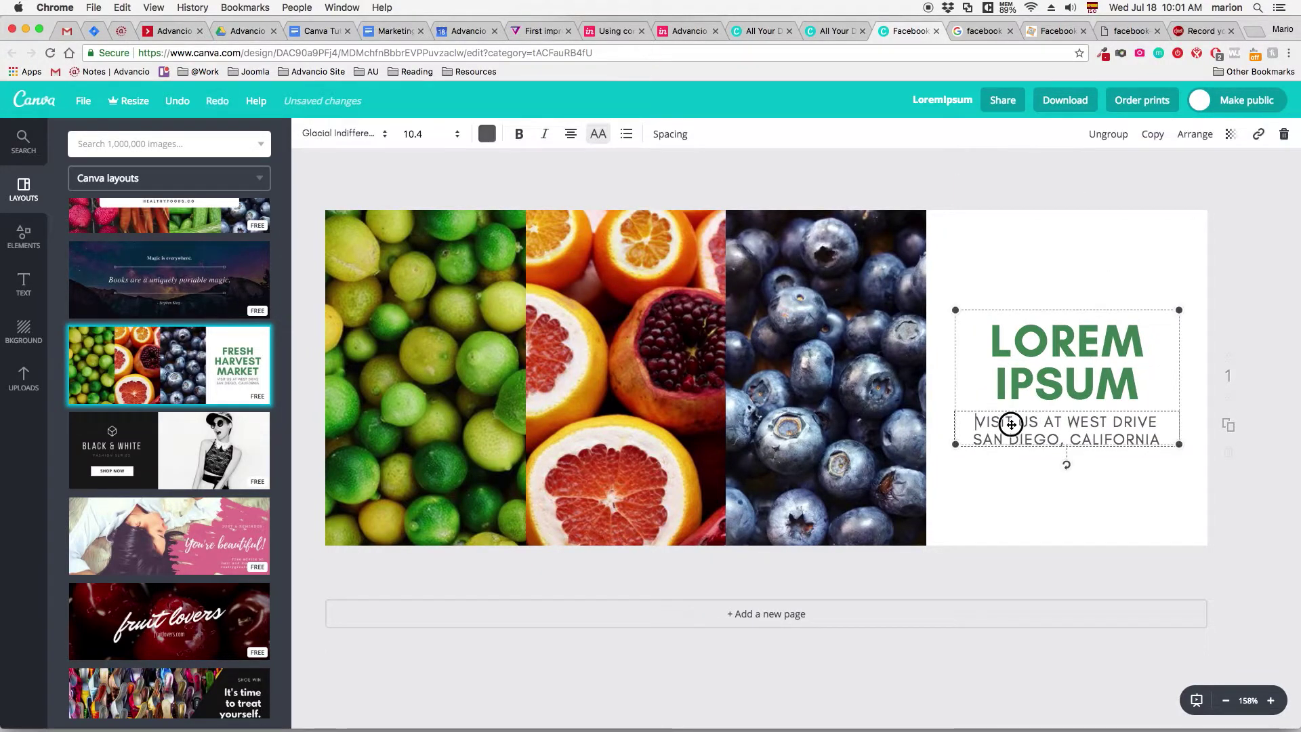
double_click(983, 439)
drag(1040, 434, 1157, 438)
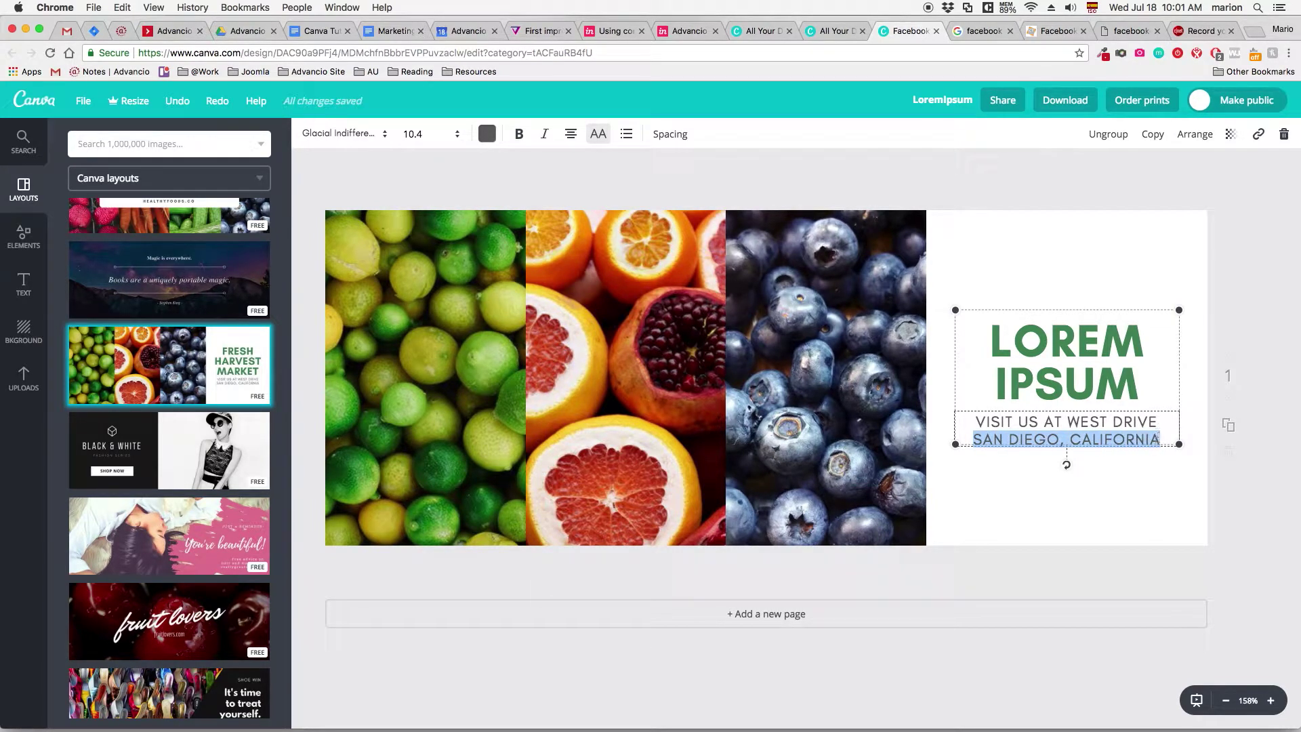
key(BackSpace)
key(BackSpace)
key(BackSpace)
key(BackSpace)
key(BackSpace)
key(BackSpace)
key(BackSpace)
key(BackSpace)
key(BackSpace)
key(BackSpace)
key(BackSpace)
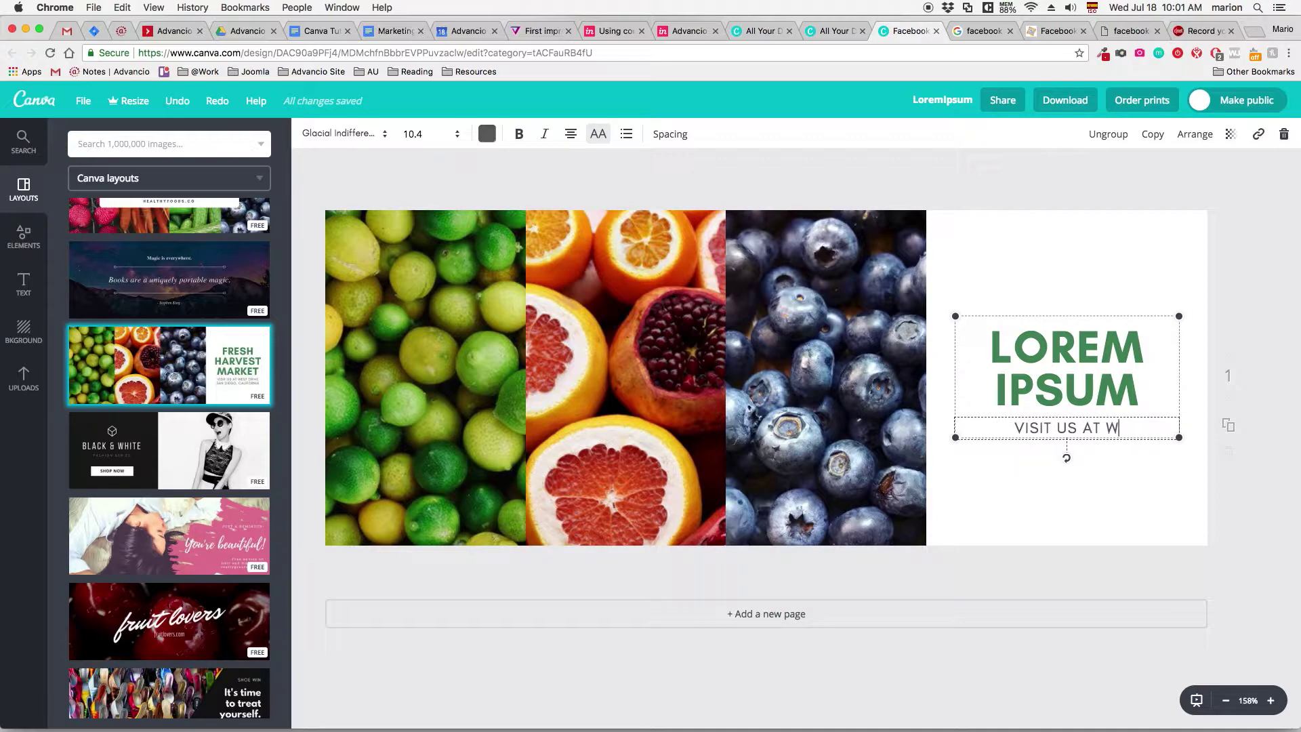
key(BackSpace)
text(SOME PLACE ELSE)
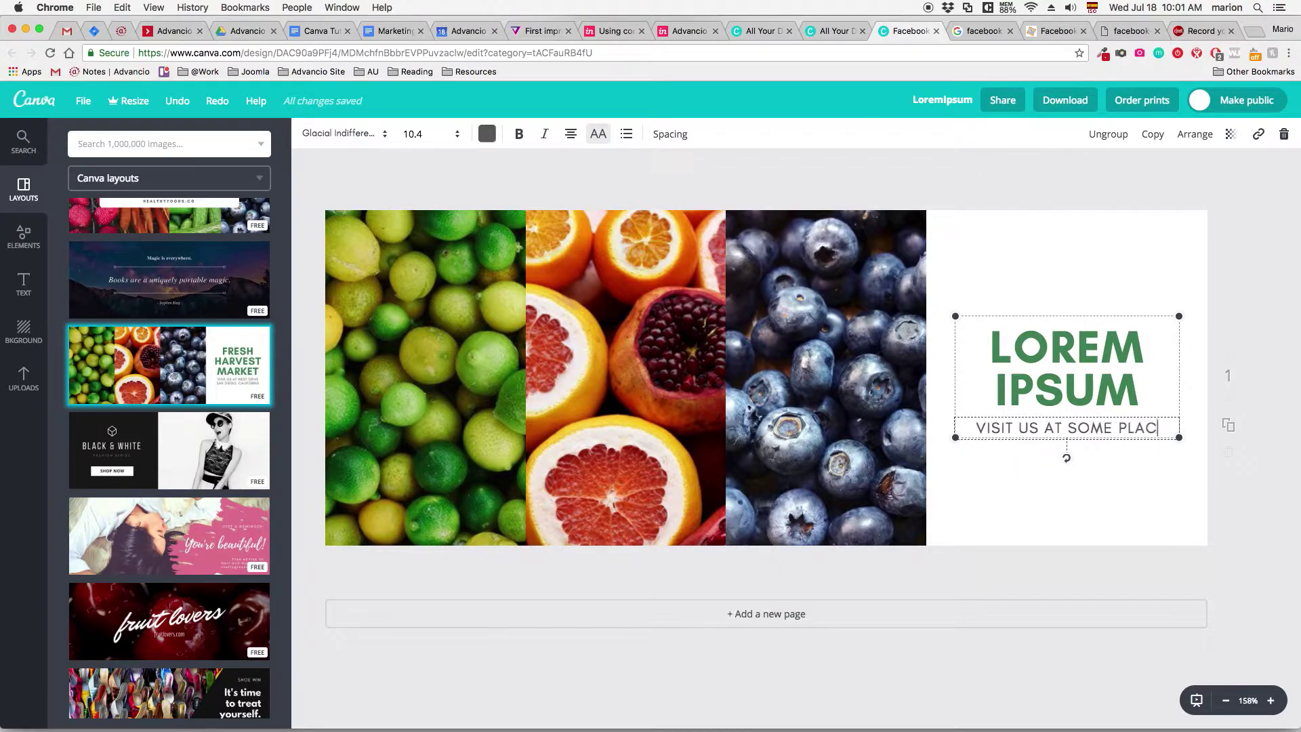
click(1250, 518)
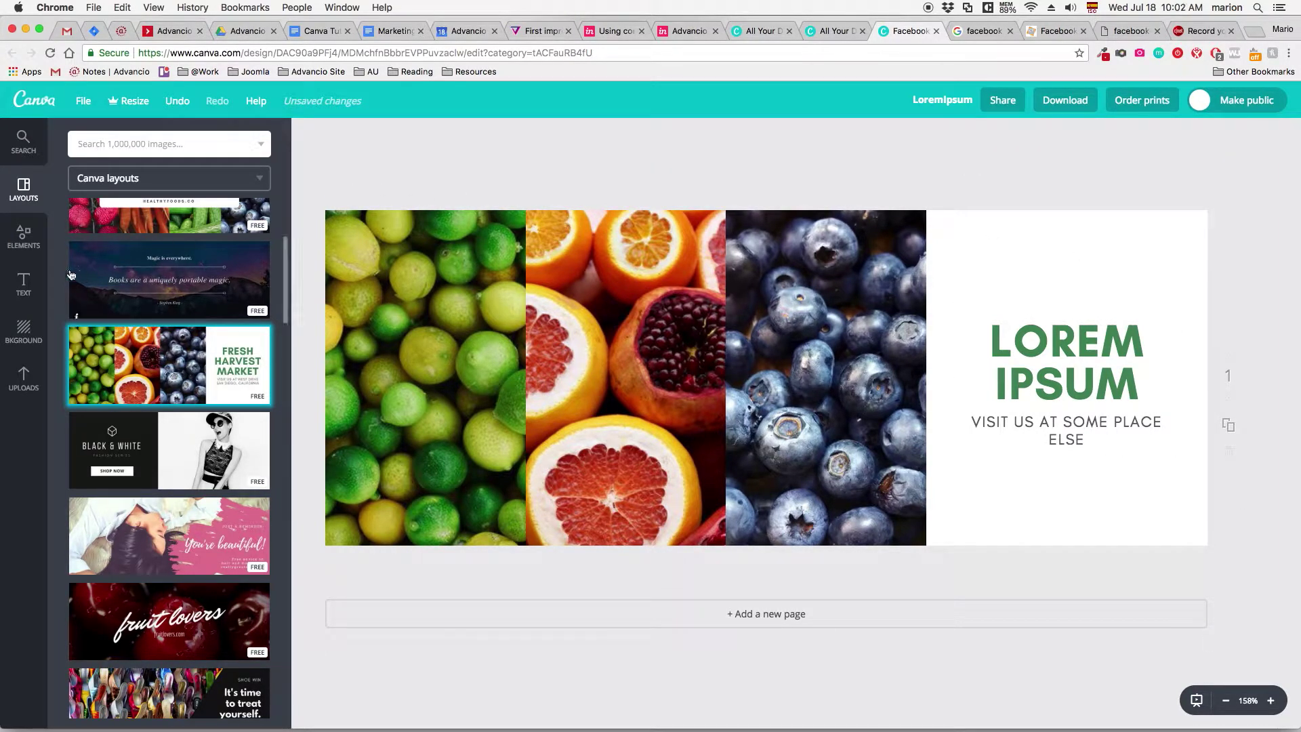
Step: Try out the yellow light bulb icon over the blueberry photo, and delete it from the cover
click(23, 237)
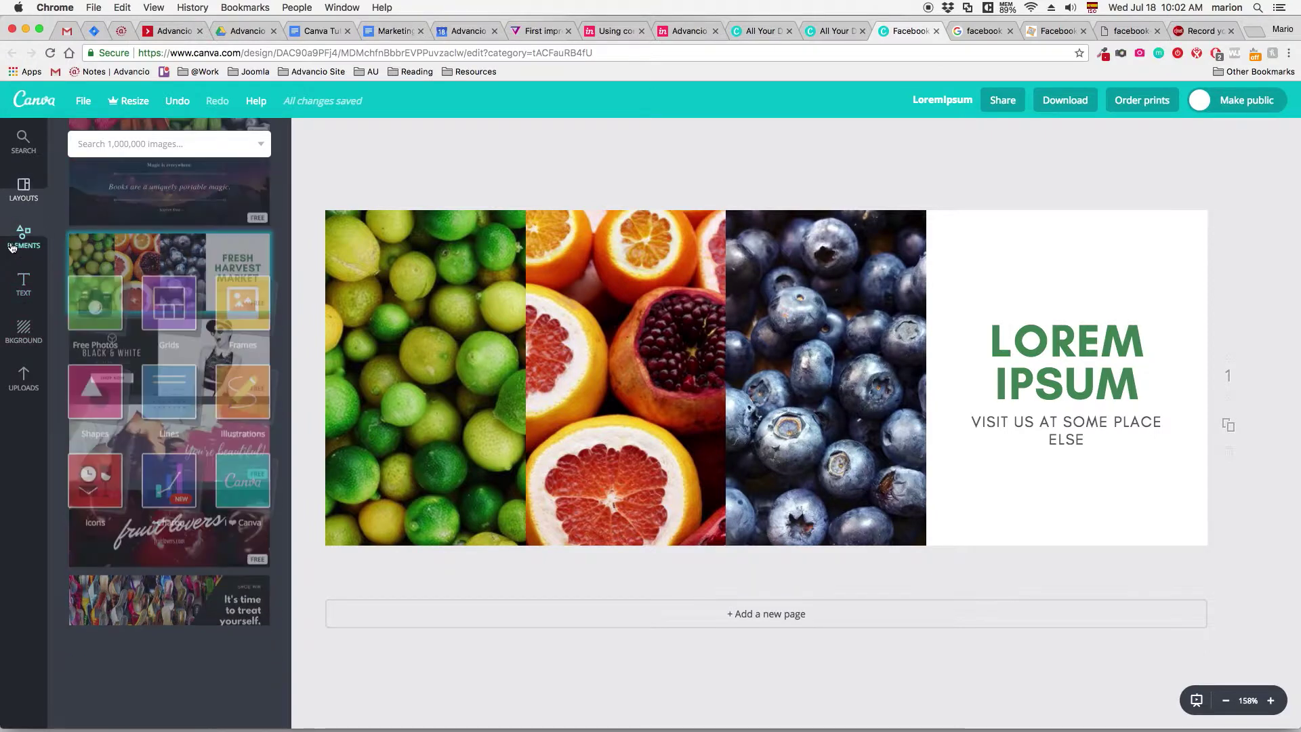
click(99, 393)
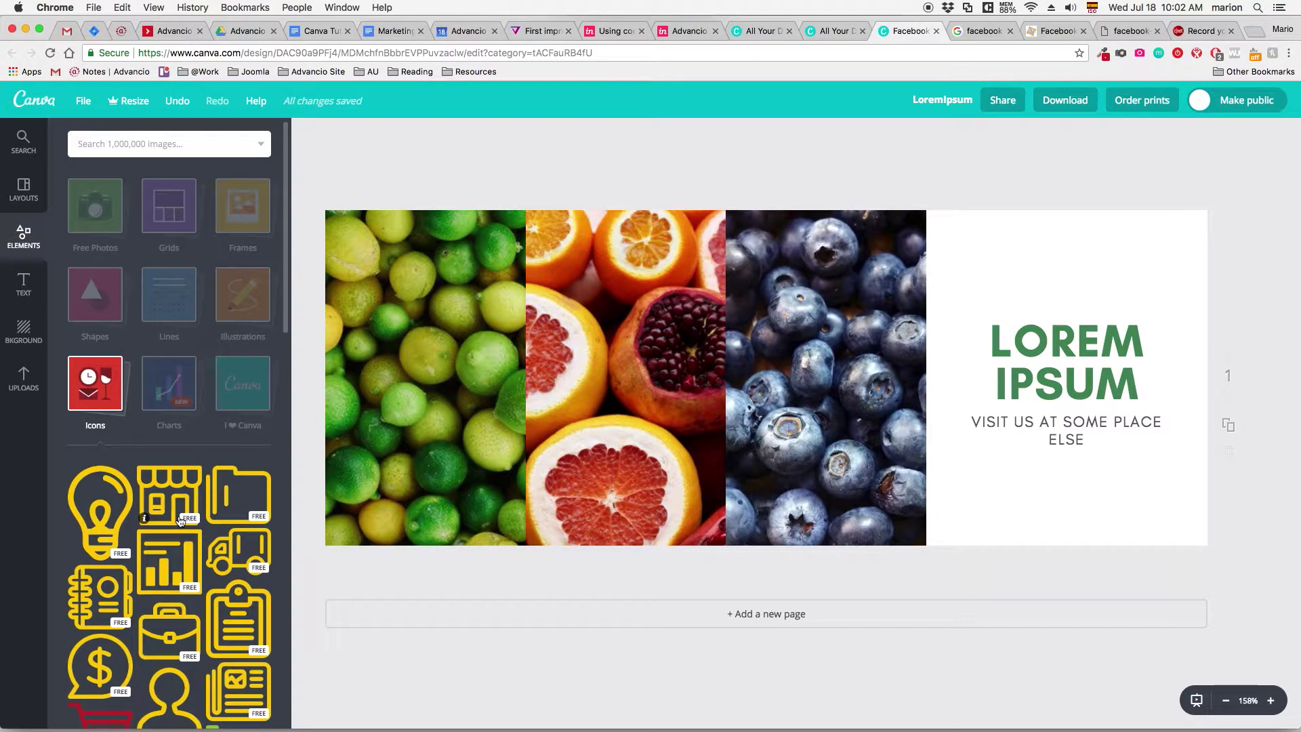
scroll(129, 461, down, 2)
click(117, 452)
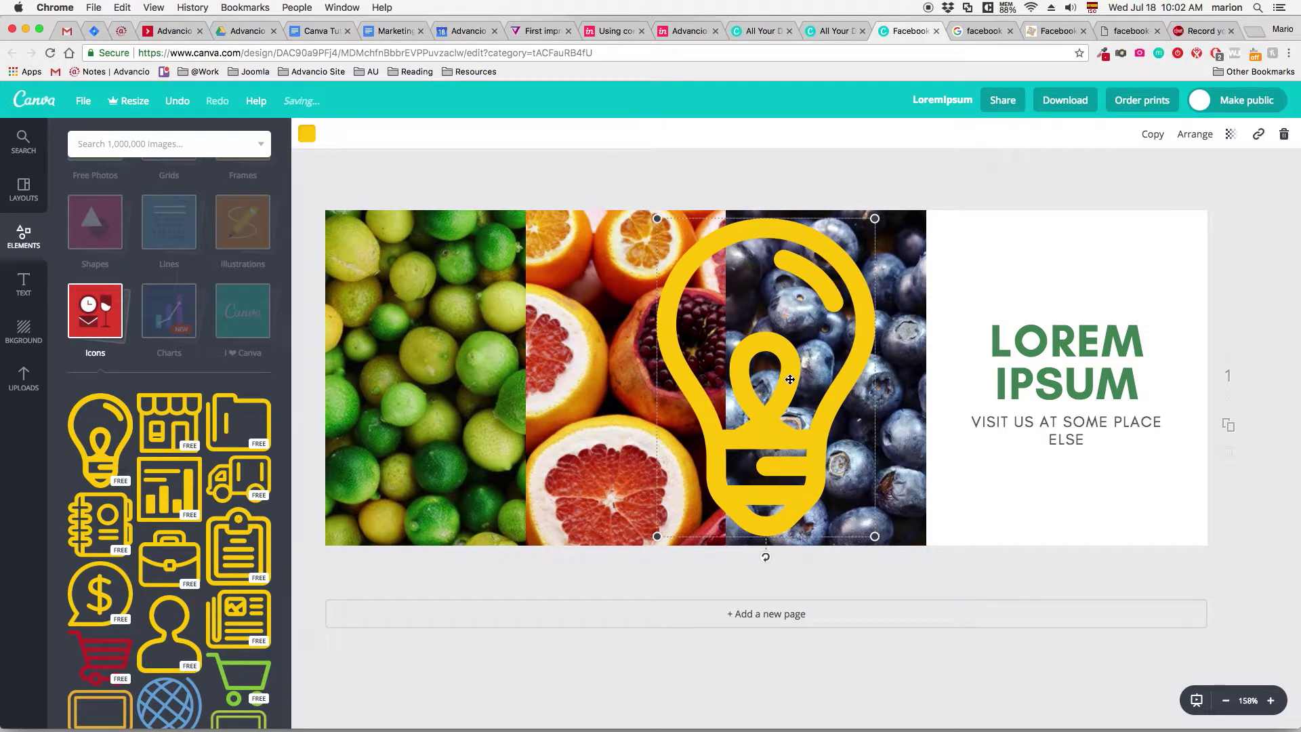
drag(789, 381, 867, 379)
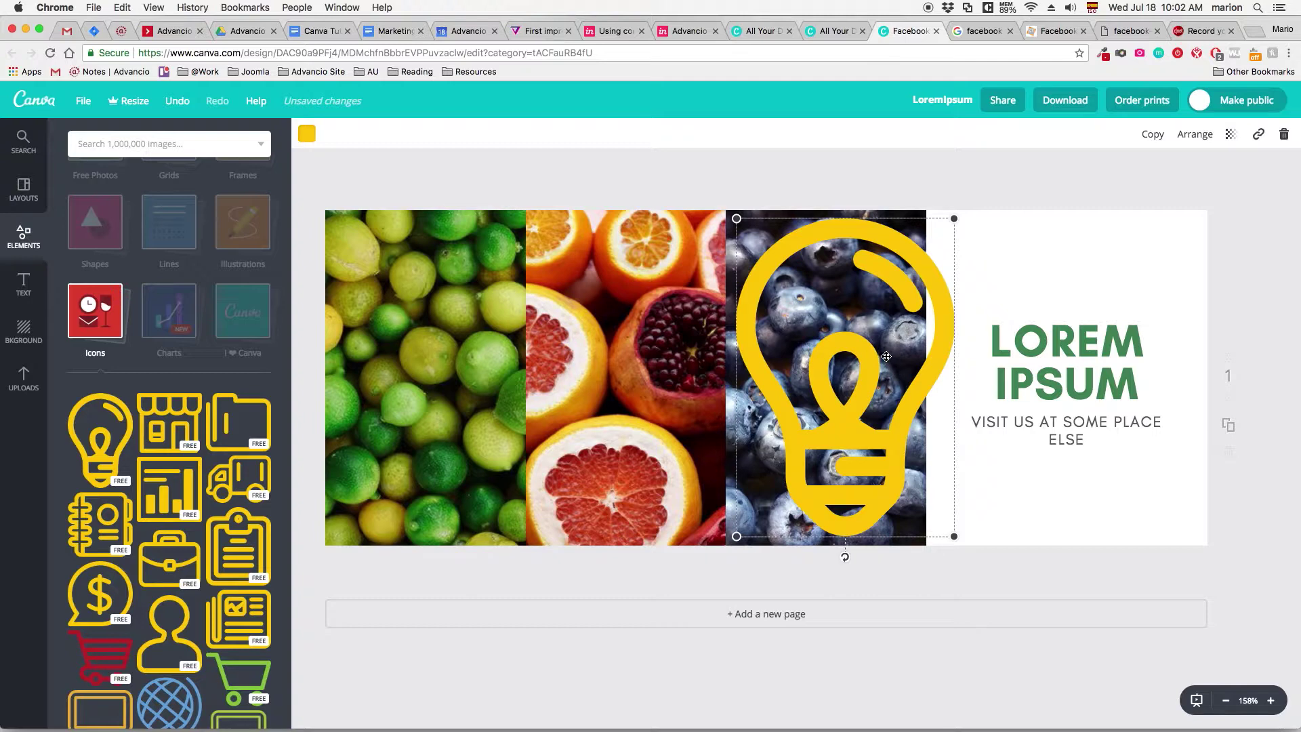
key(Delete)
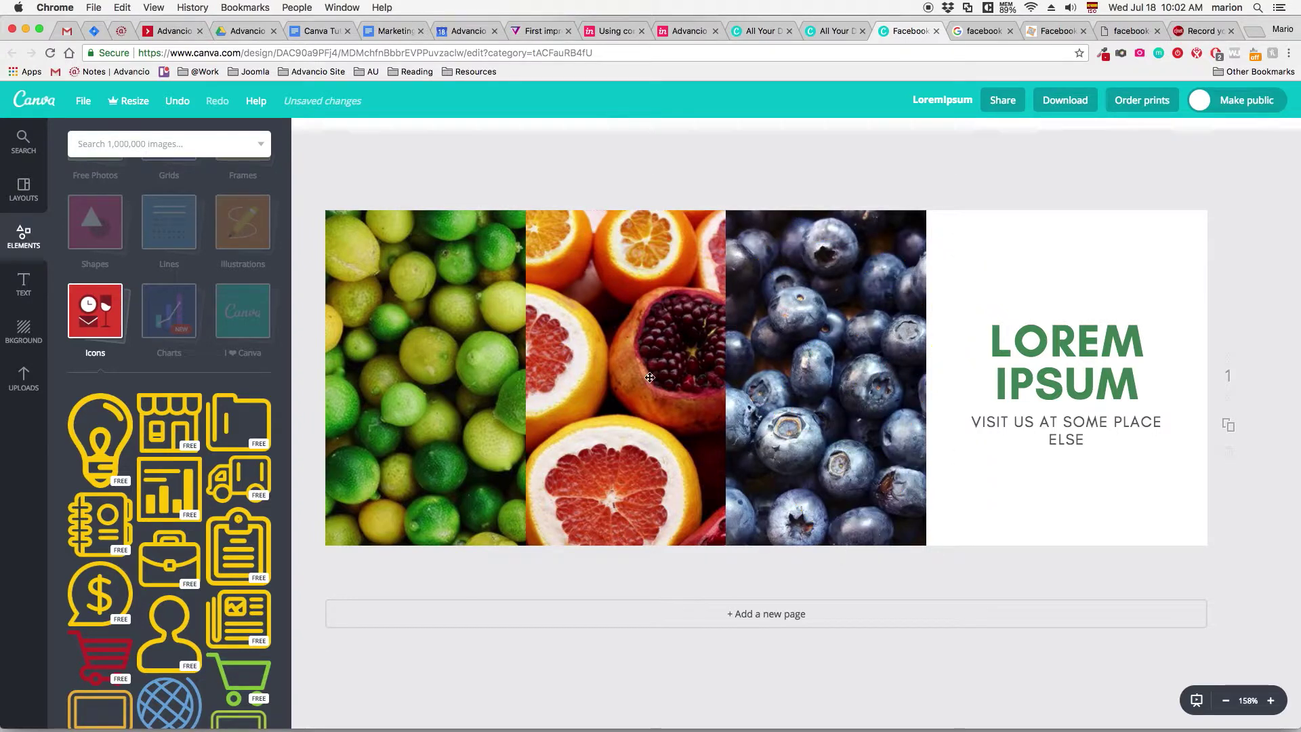
Step: Add a solid straight line over the fruit photos and set its colour to white
click(174, 221)
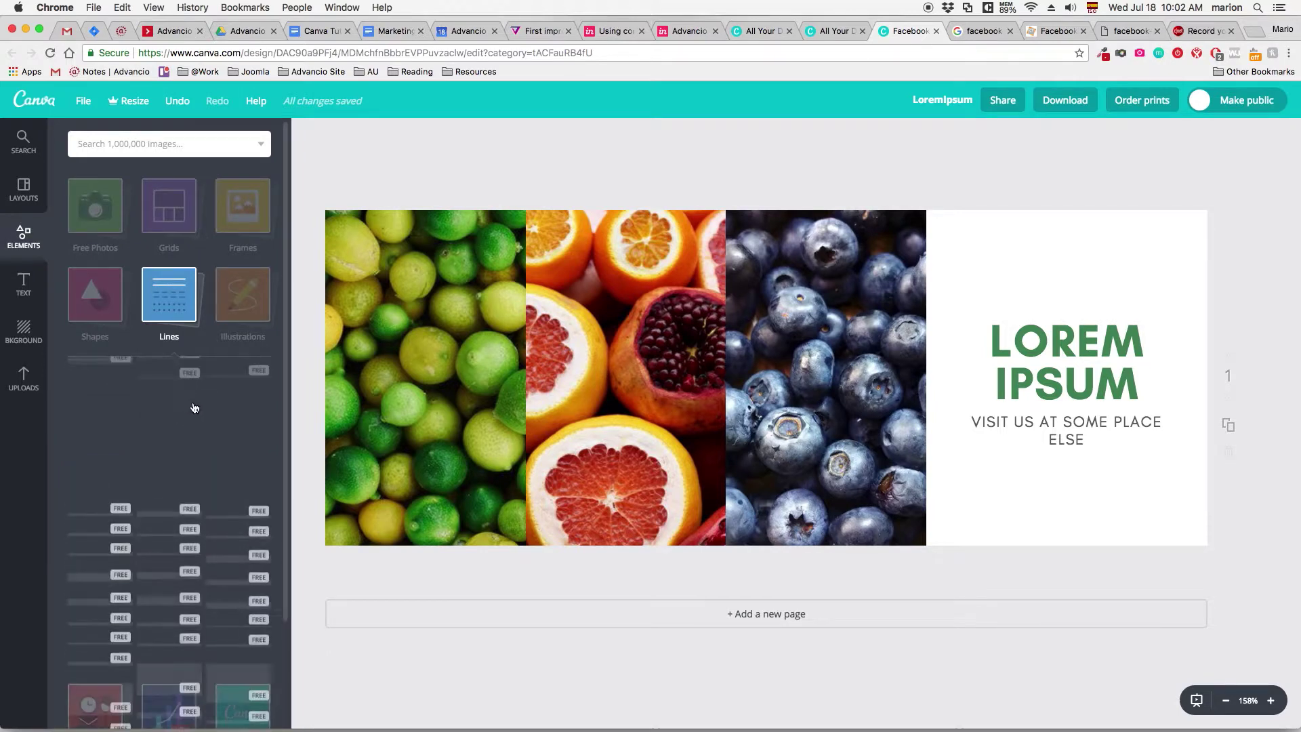
scroll(146, 457, down, 3)
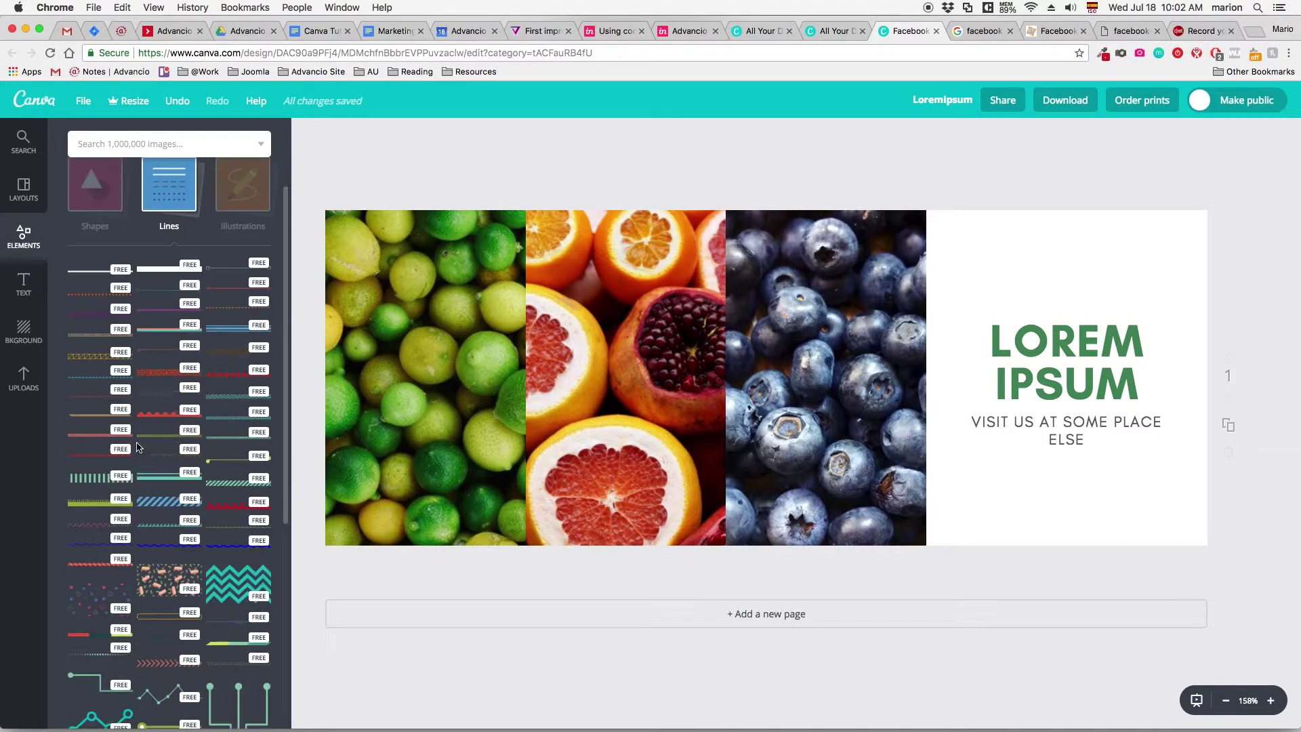
drag(113, 273, 693, 334)
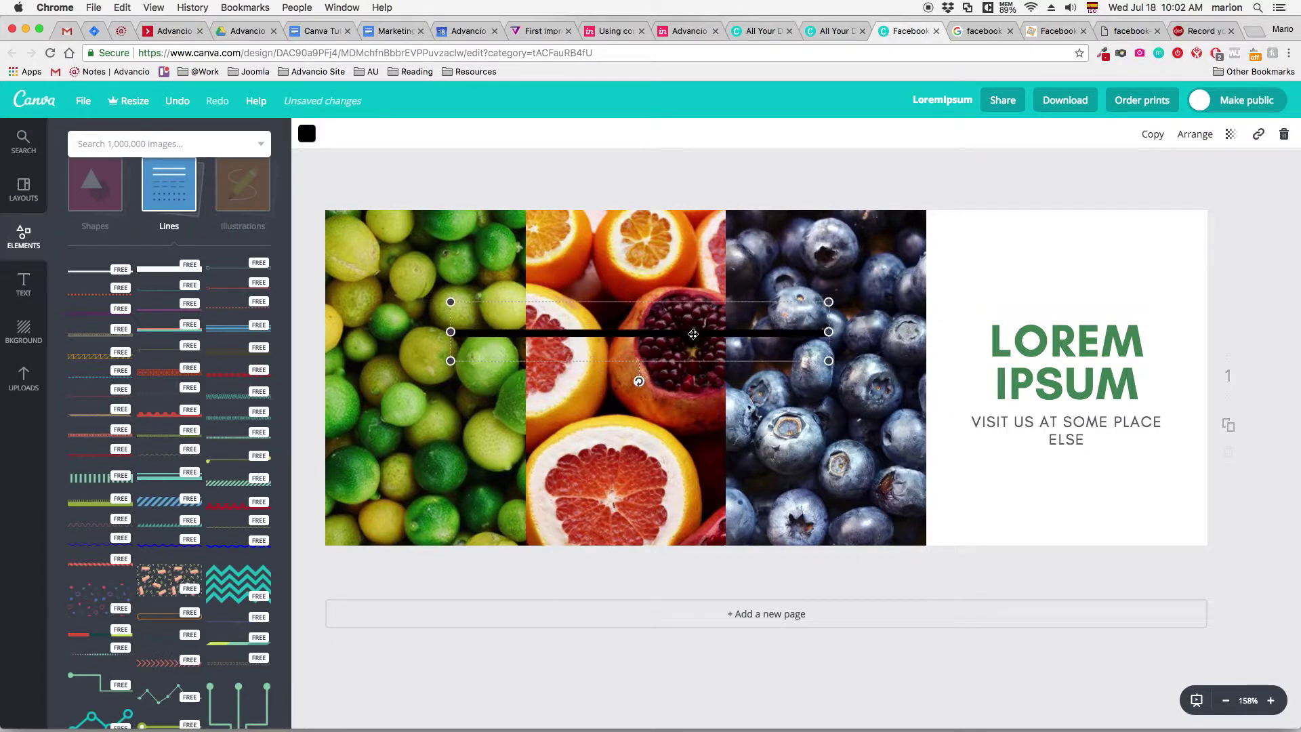
click(308, 134)
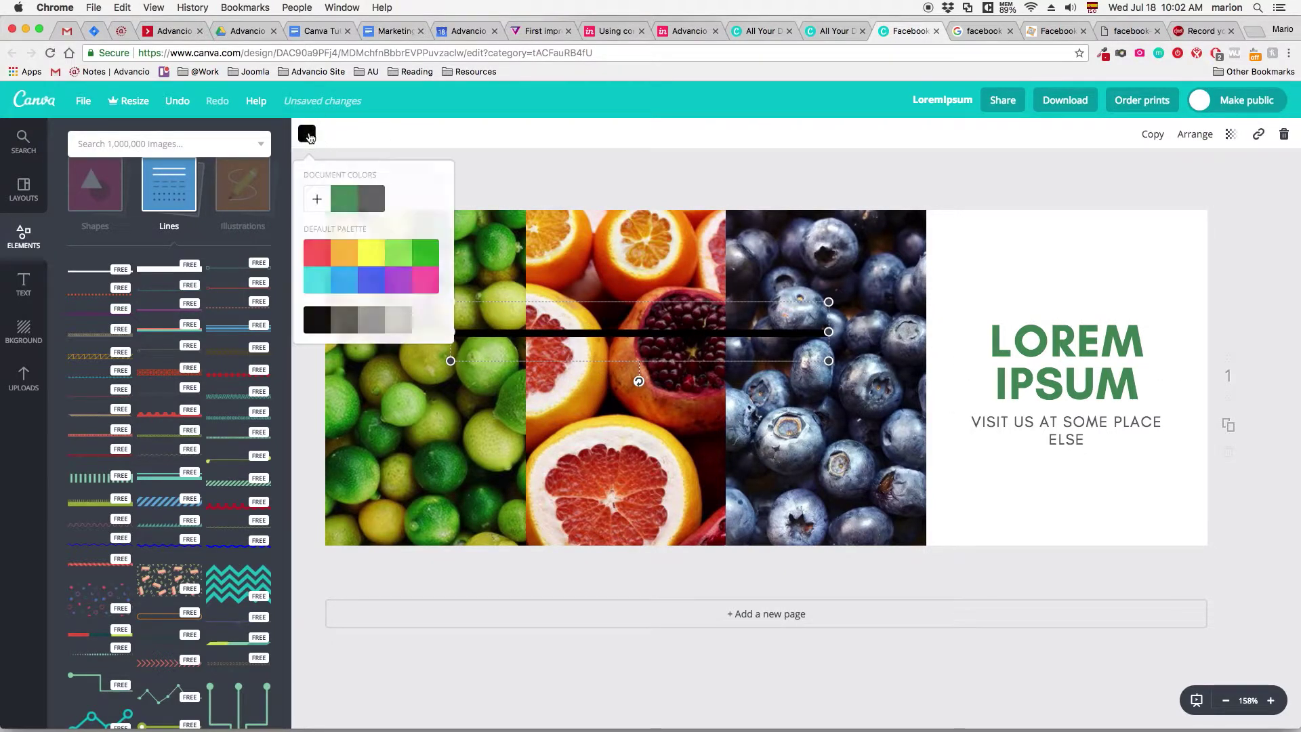
click(428, 327)
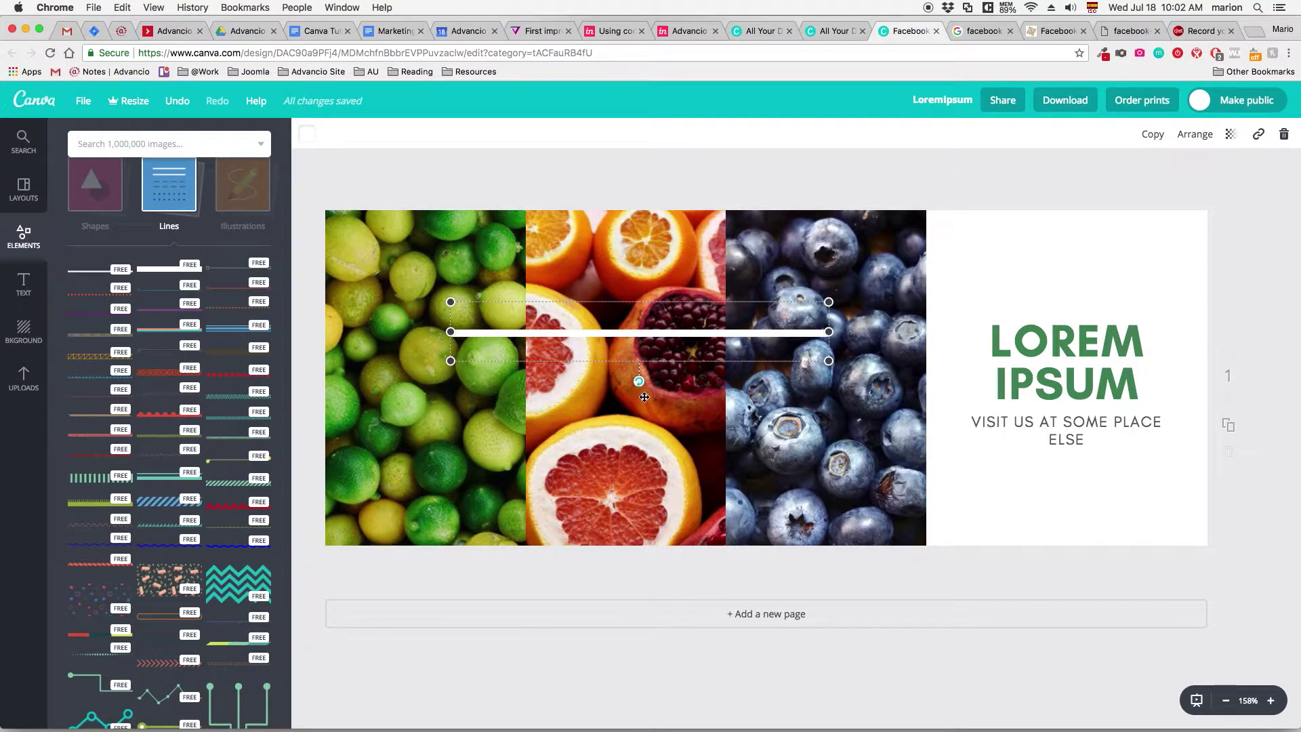
Step: Shorten the white line, rotate it to vertical and fit it as a full-height divider between the lime and citrus photos
drag(831, 331, 788, 336)
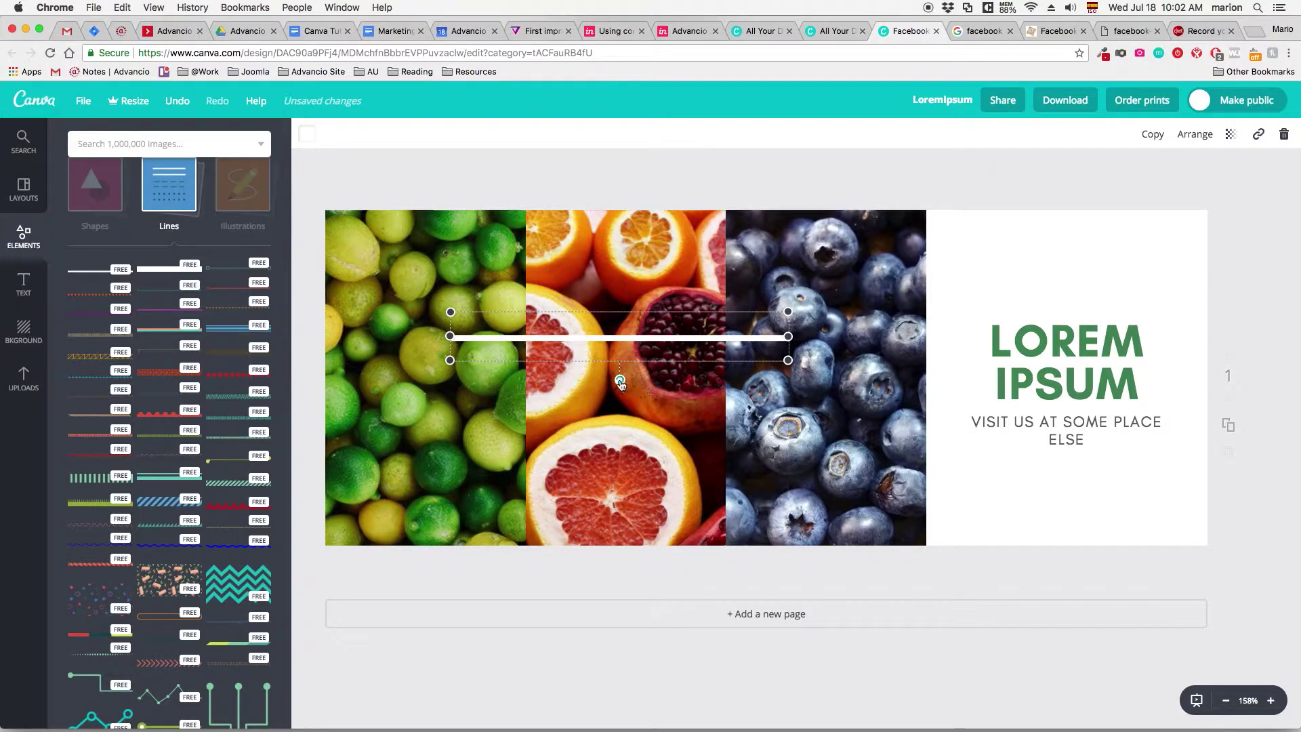
drag(619, 380, 549, 339)
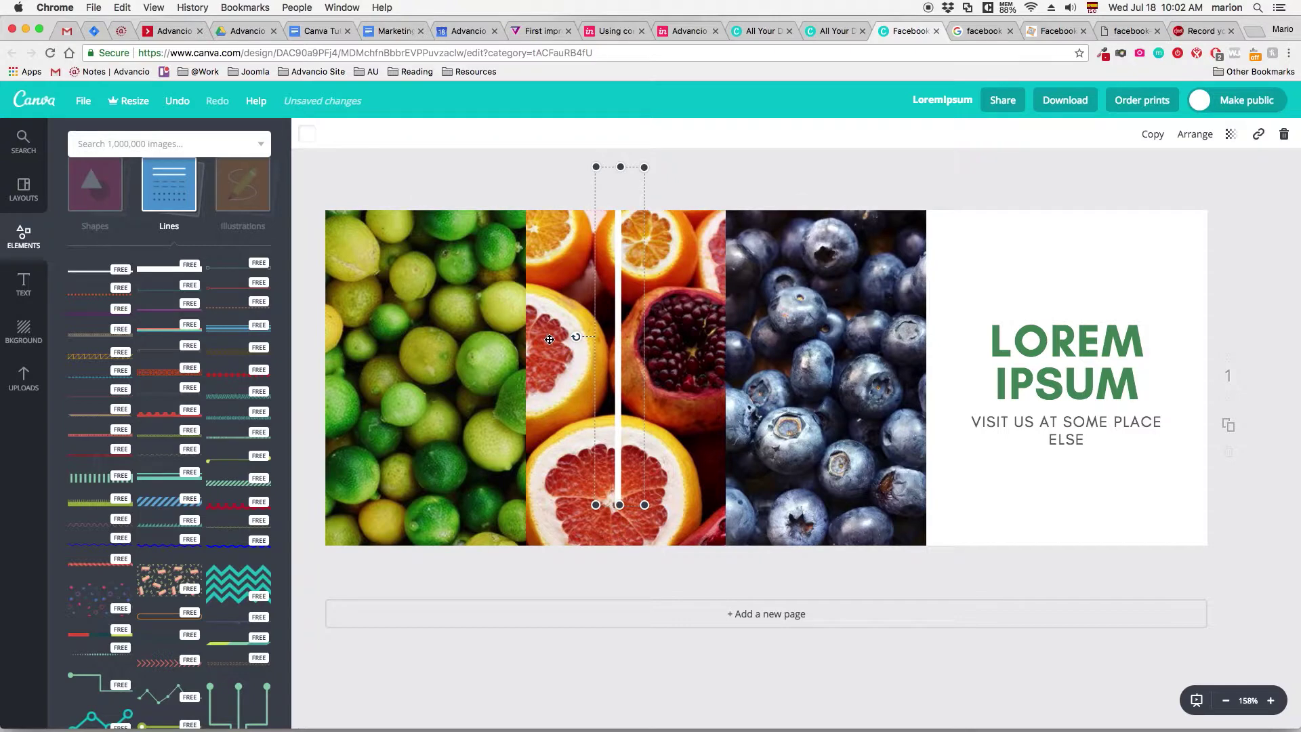
drag(619, 316, 527, 347)
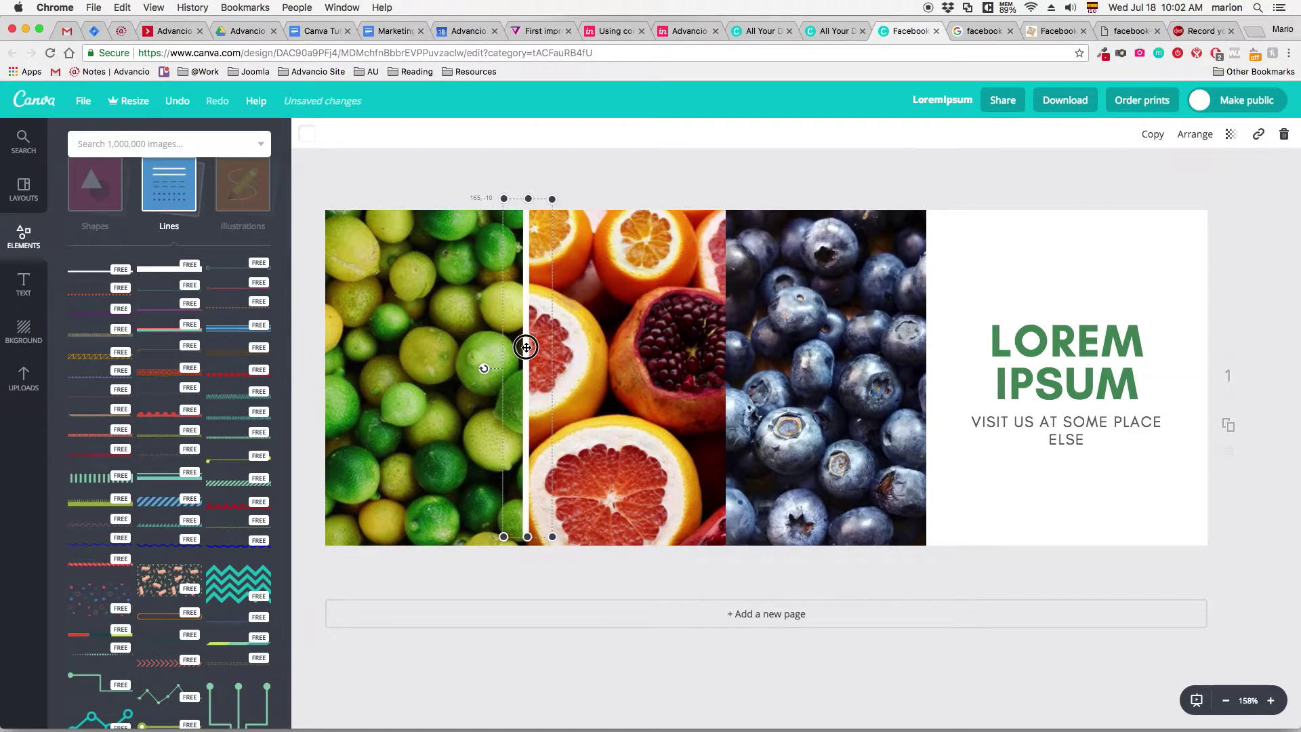
drag(527, 537, 527, 553)
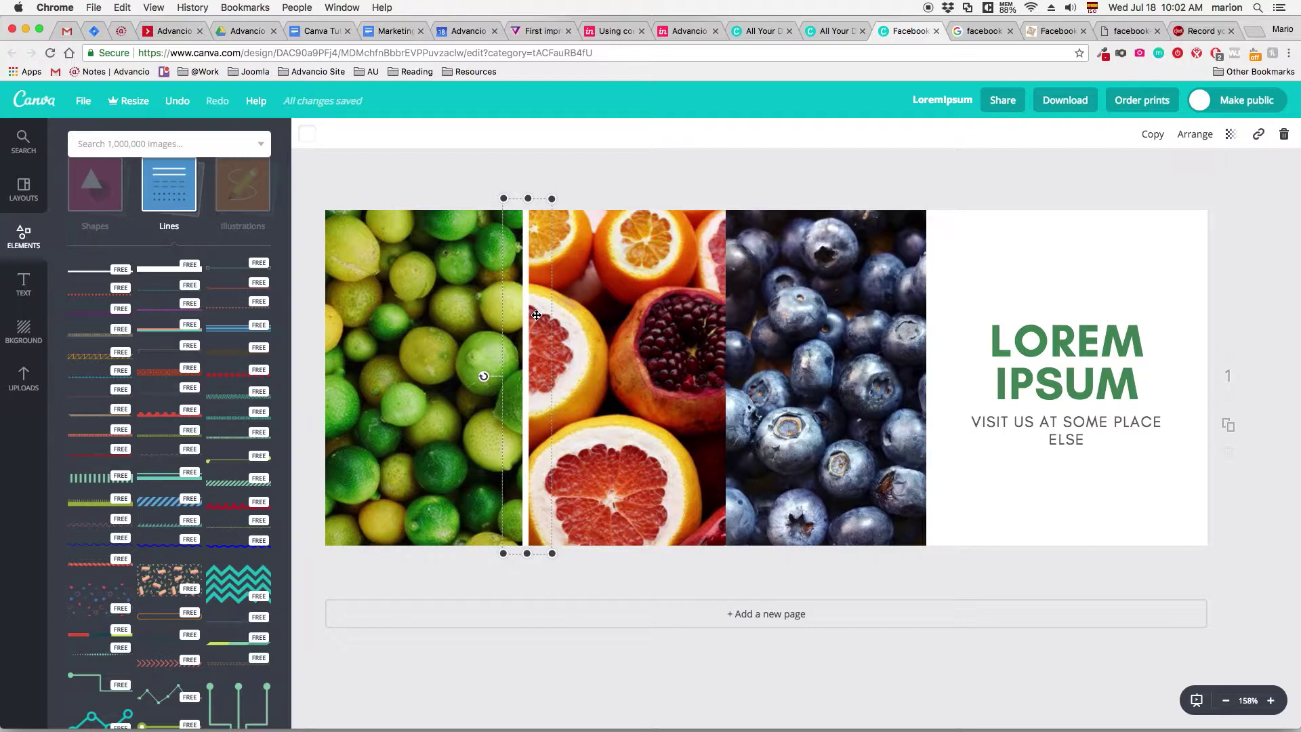
Step: Duplicate the white divider and fit the copy at full height between the citrus and blueberry photos
key(super+d)
drag(557, 317, 723, 324)
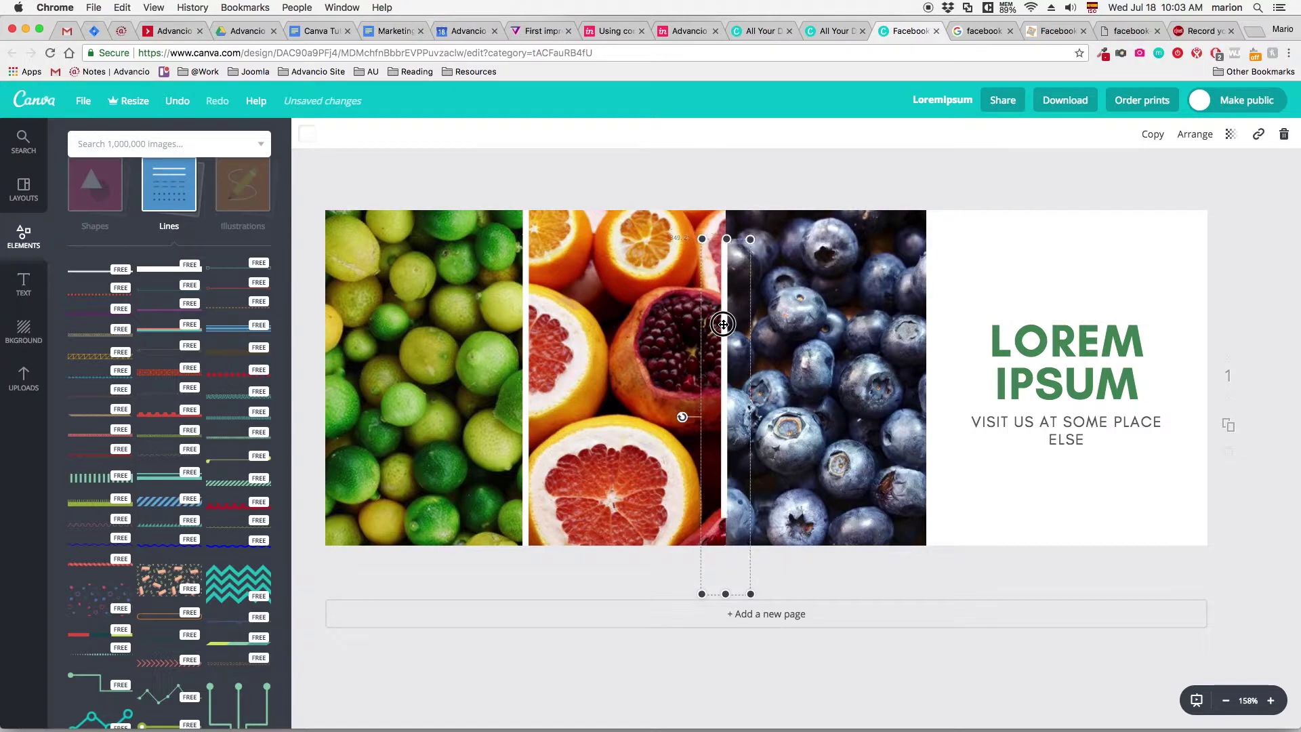
drag(727, 239, 726, 207)
drag(726, 590, 726, 553)
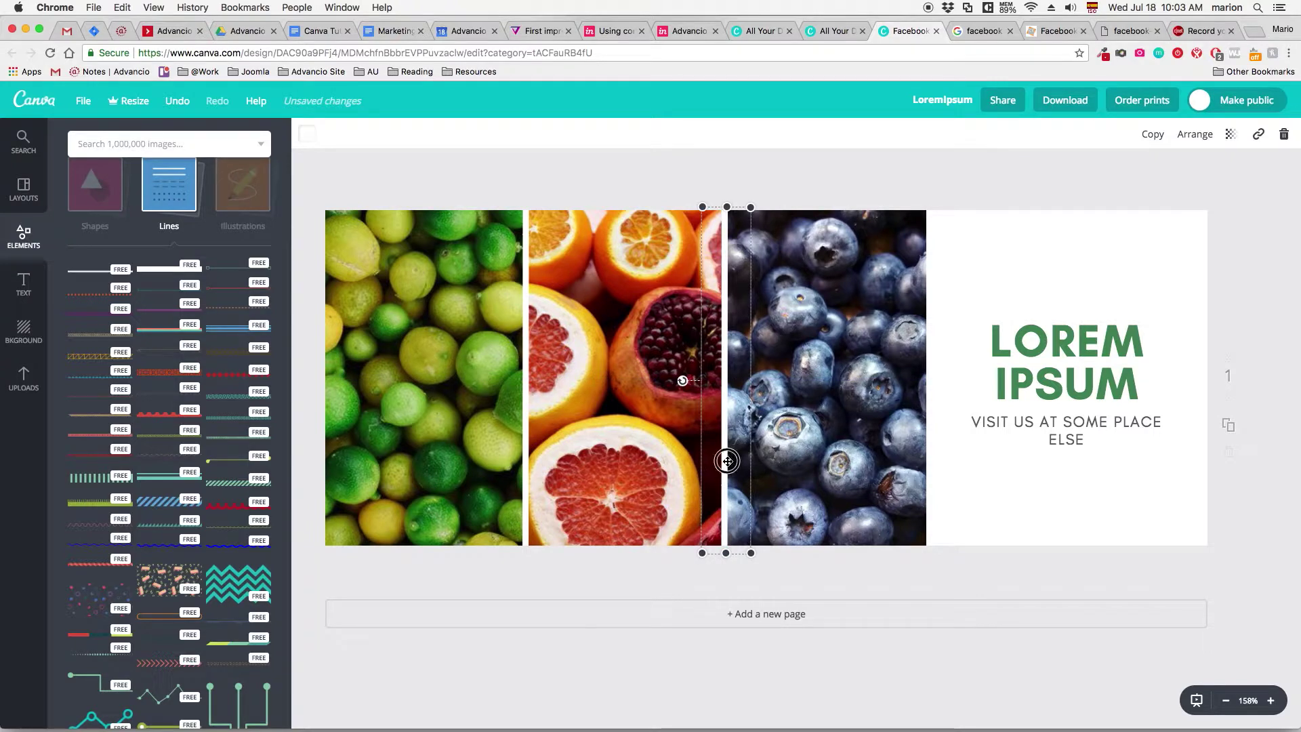
drag(727, 461, 729, 459)
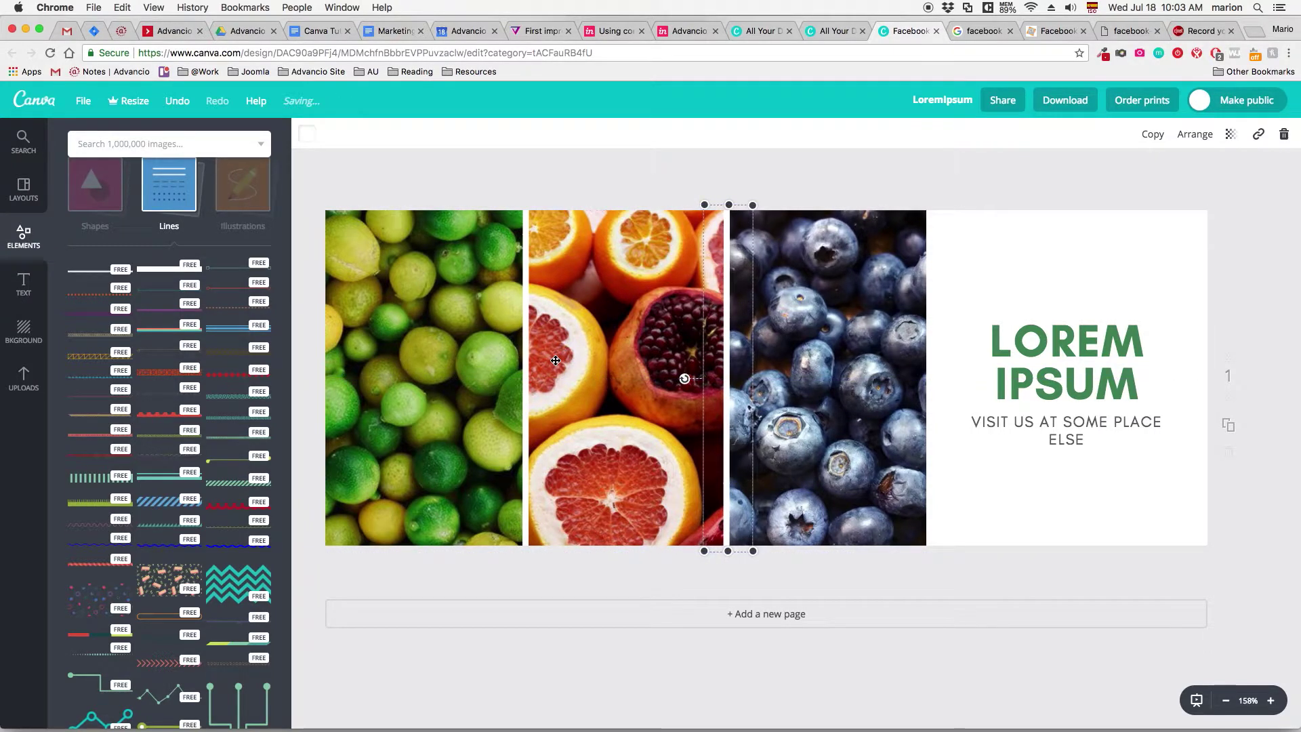
click(552, 166)
Step: Replace the lime photo in the grid with the free photo of purple frozen berries and reposition it within its cell
click(415, 306)
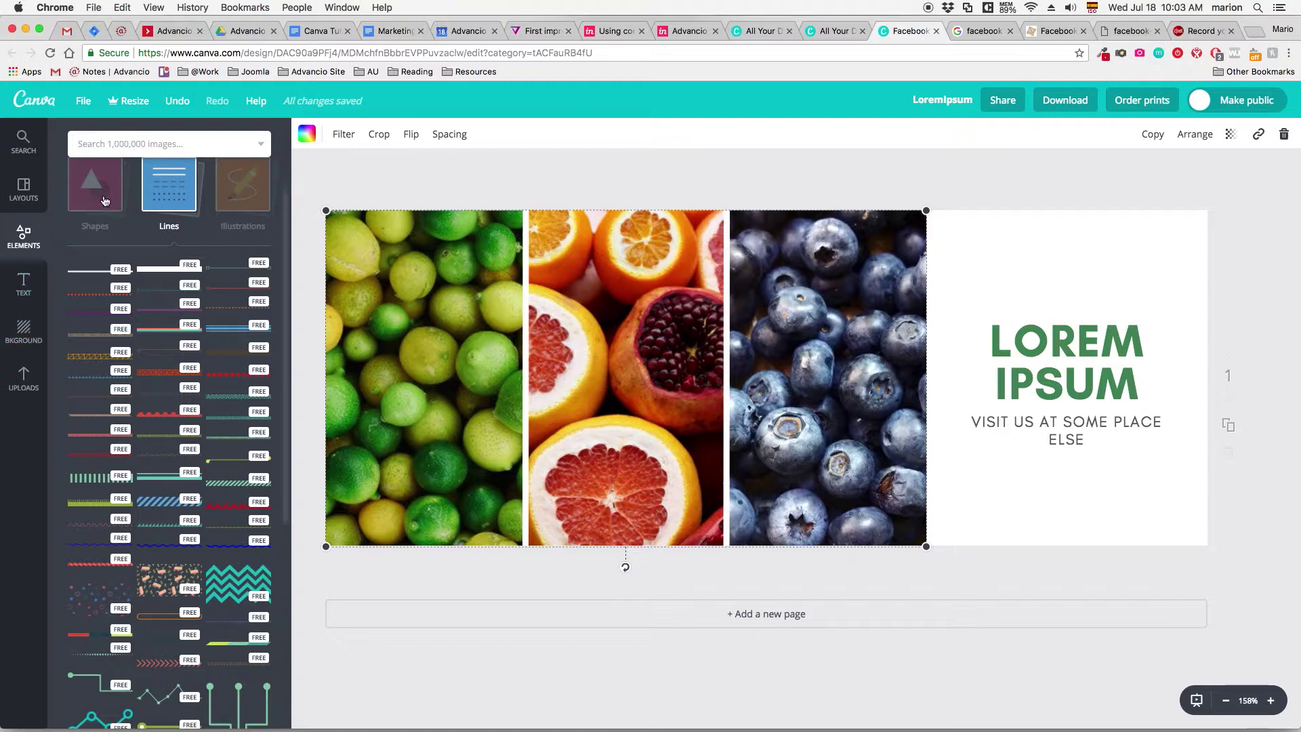
click(150, 203)
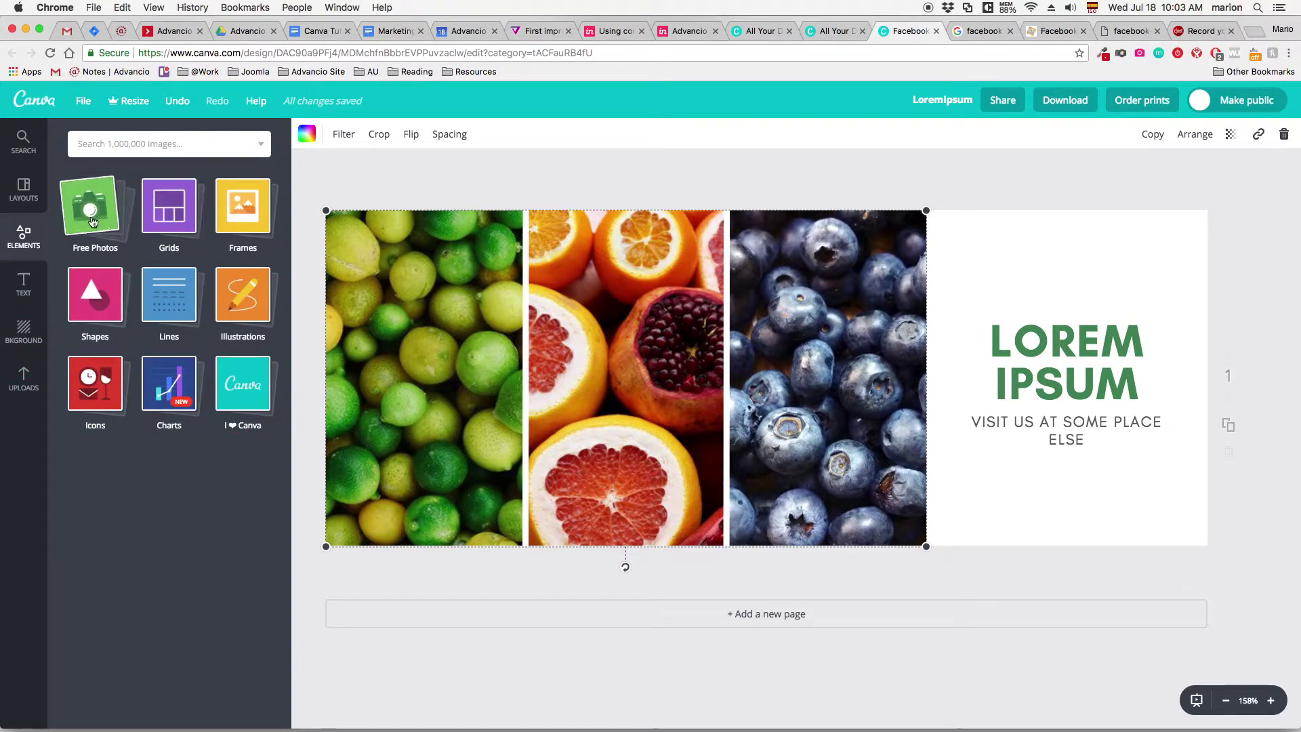
click(95, 205)
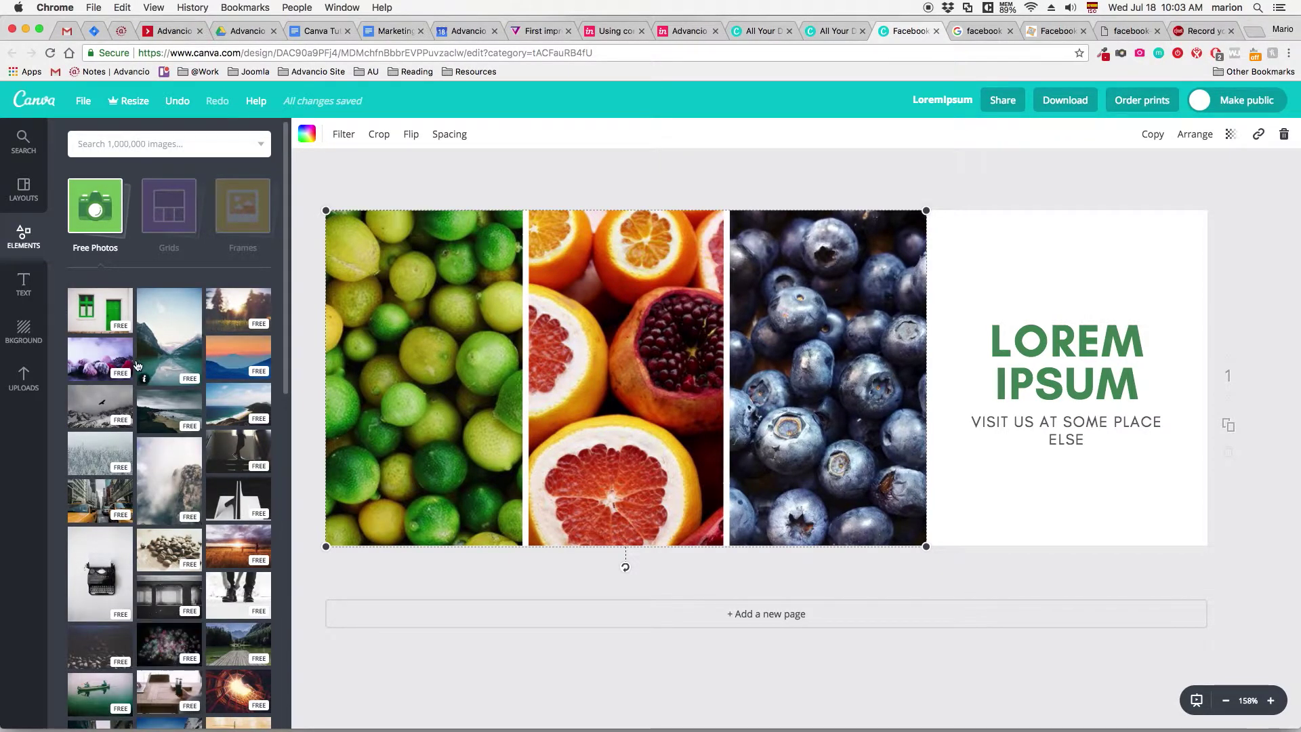
drag(93, 365, 486, 402)
drag(566, 412, 426, 413)
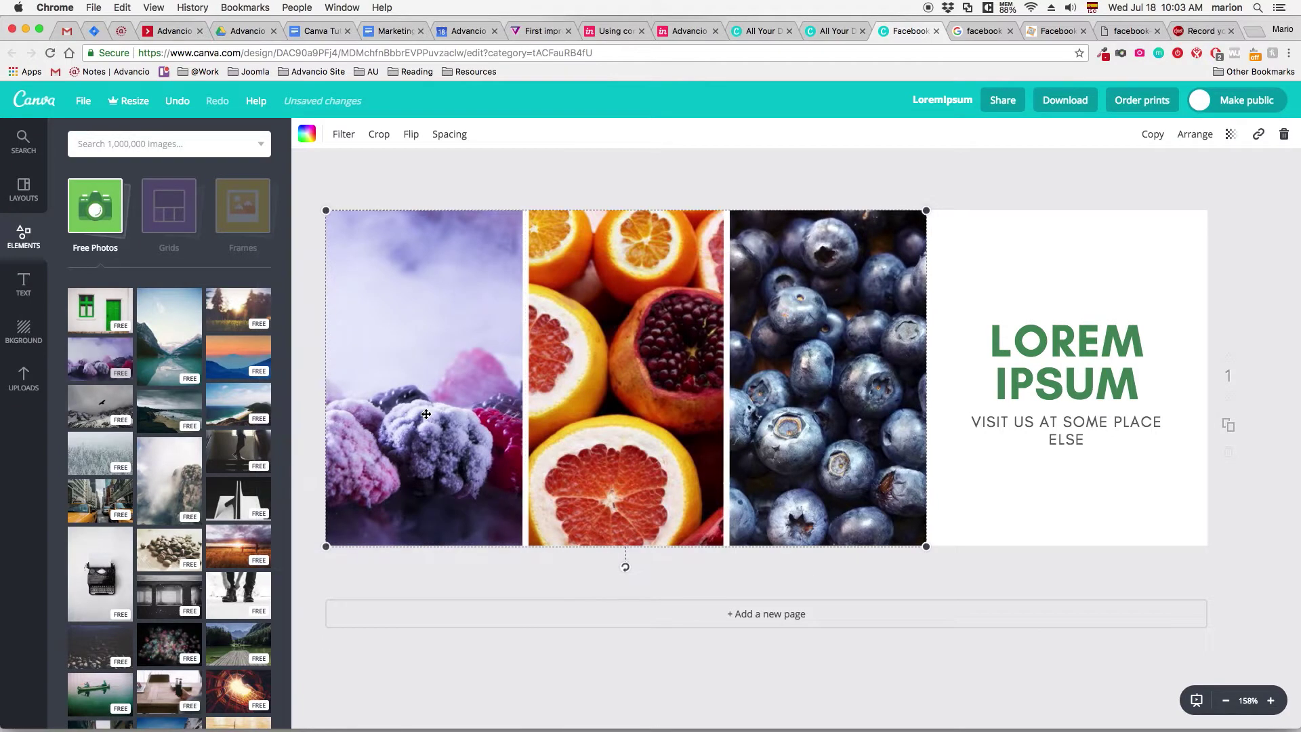
Step: Try out the free snowy pine forest photo in place of the citrus photo
click(95, 455)
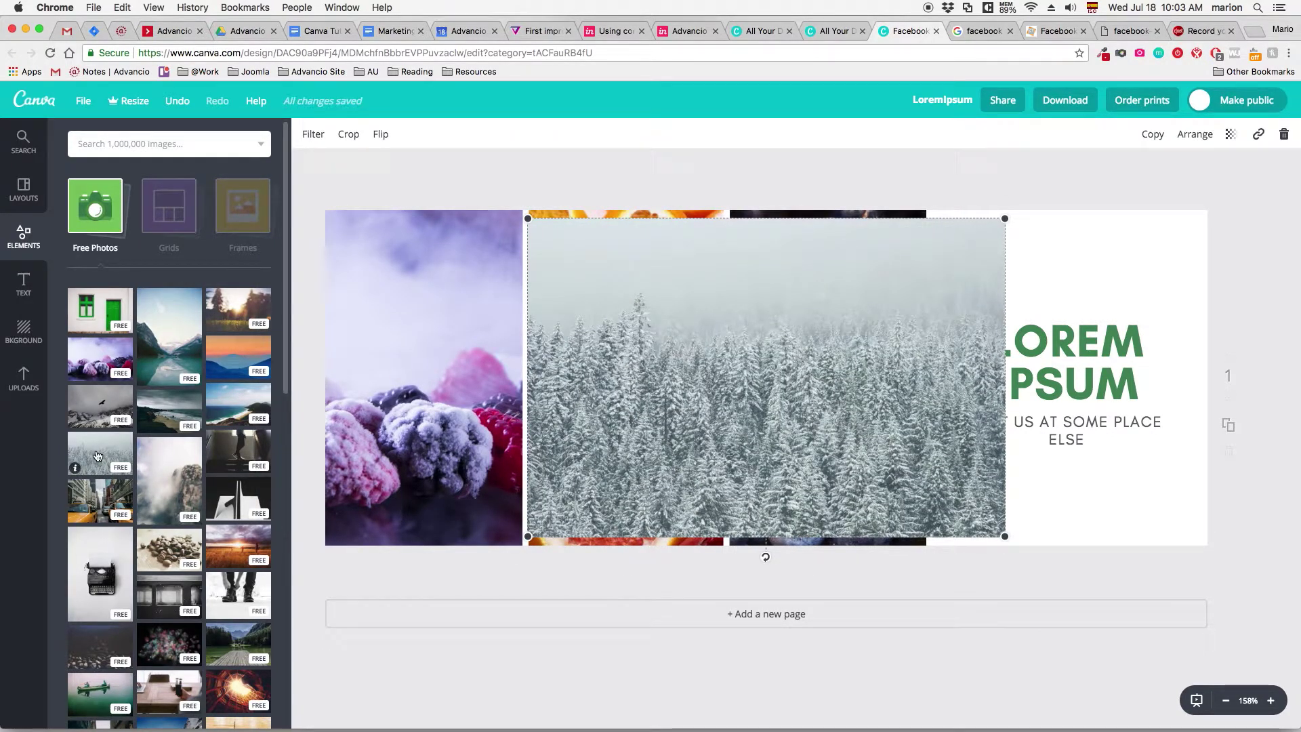
drag(607, 325, 826, 332)
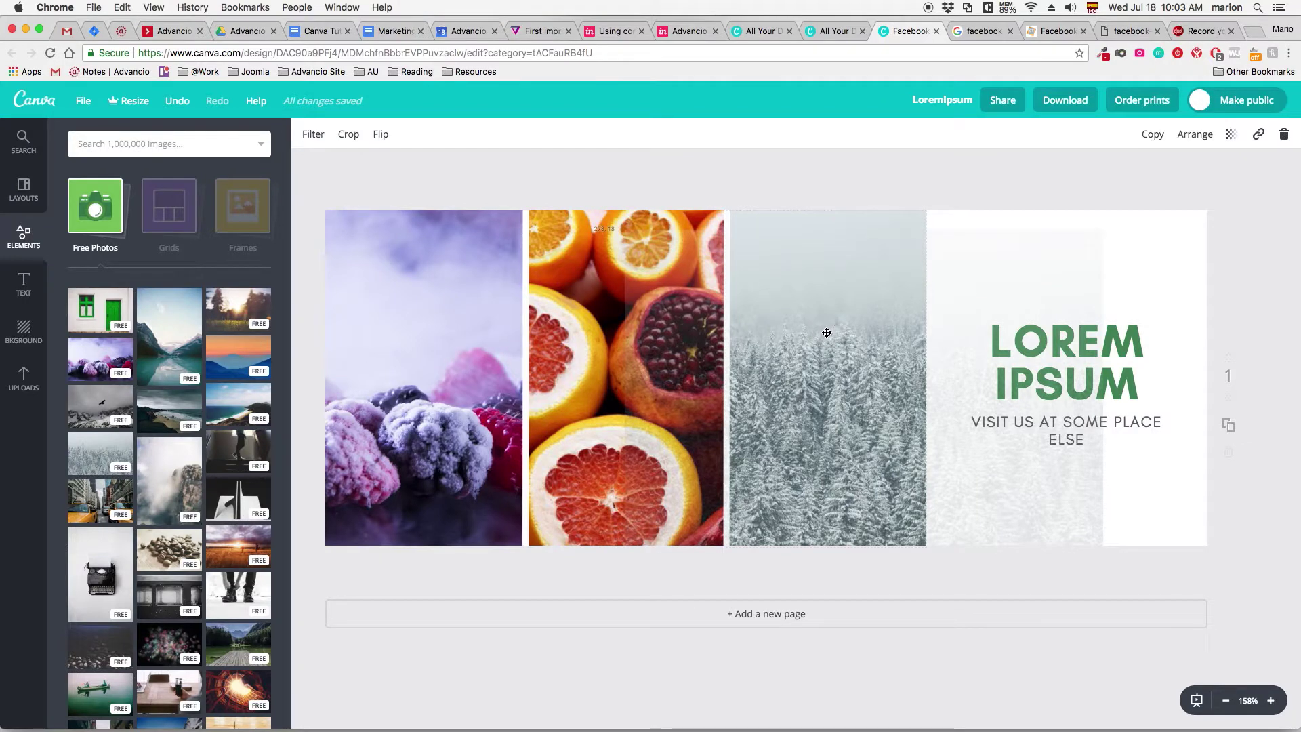
click(773, 335)
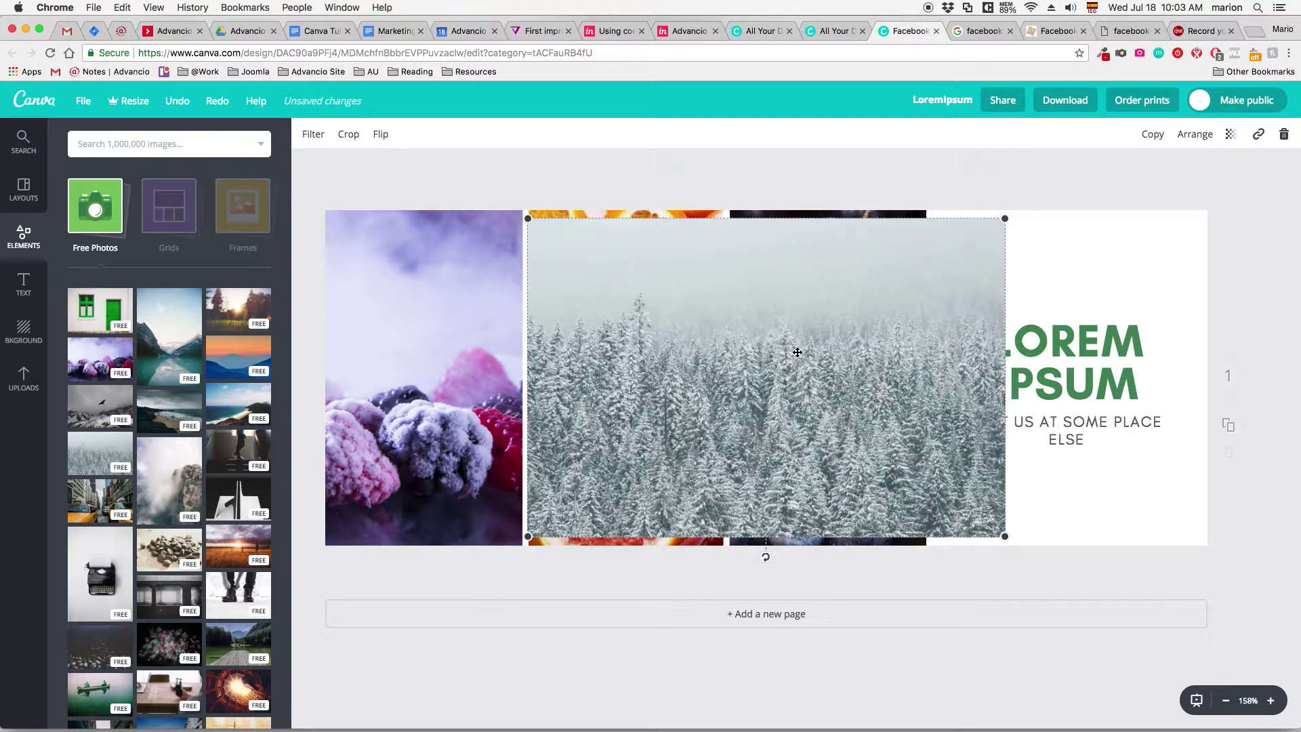
key(ctrl+z)
drag(100, 453, 581, 372)
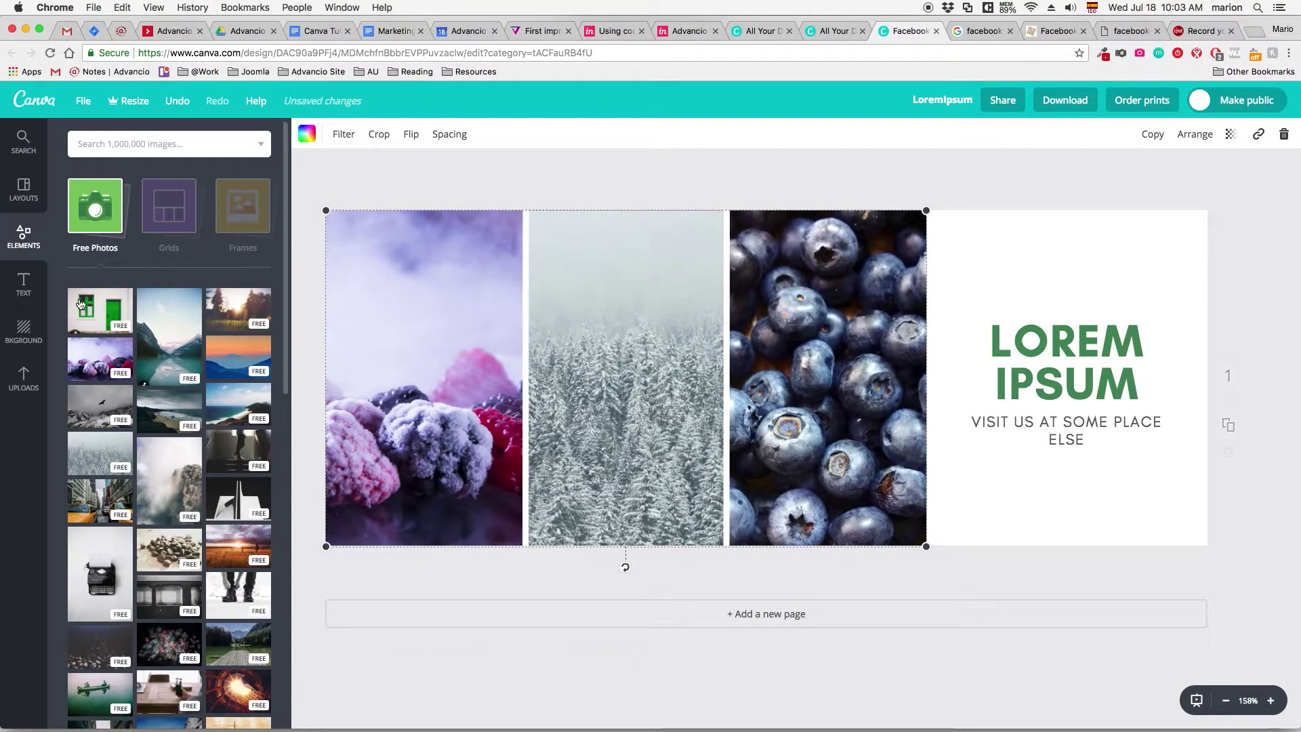
Step: Replace the blueberry photo with the uploaded red-to-blue gradient image
click(34, 376)
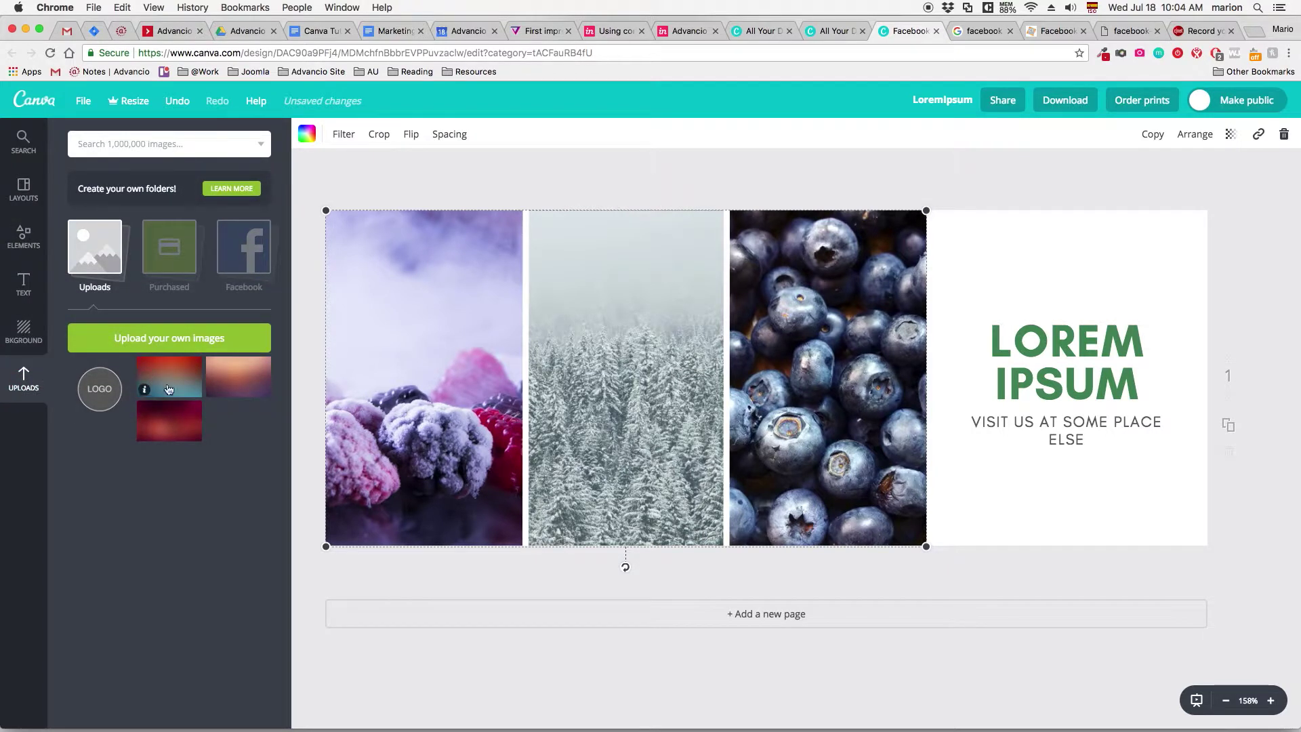
drag(168, 389, 793, 399)
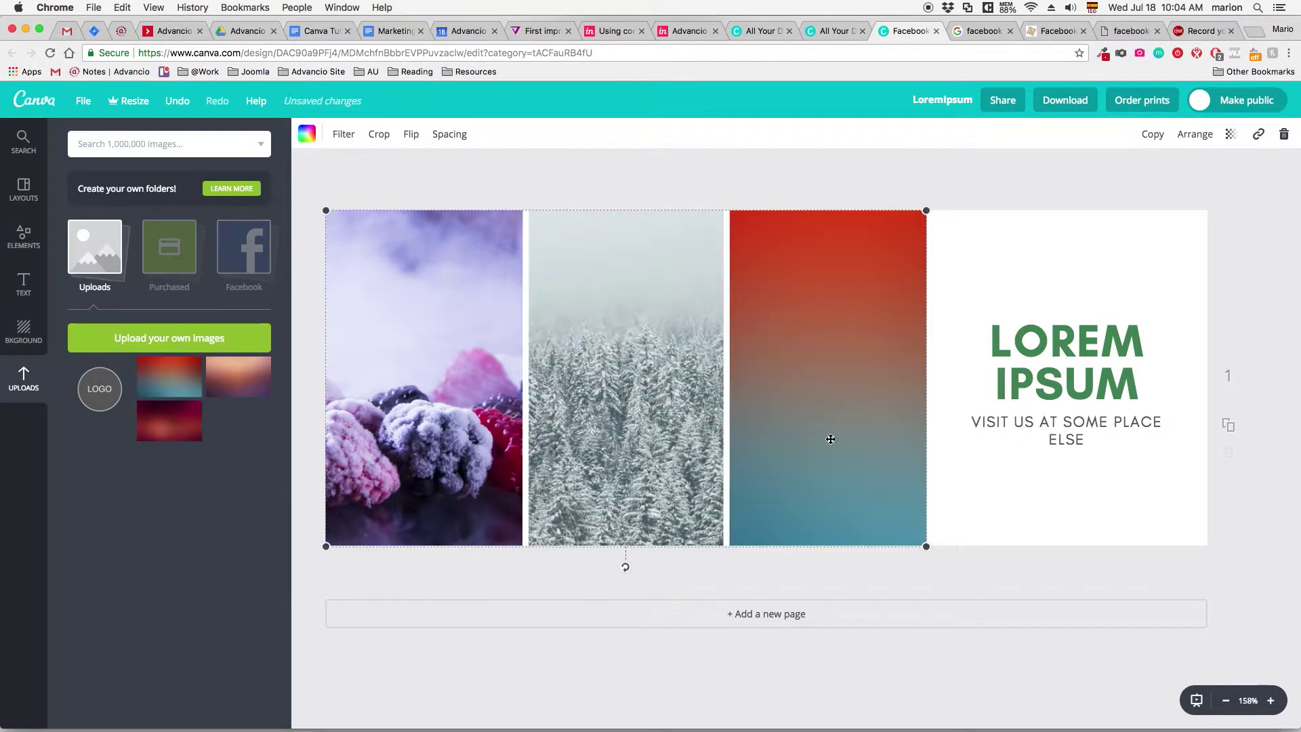
click(852, 195)
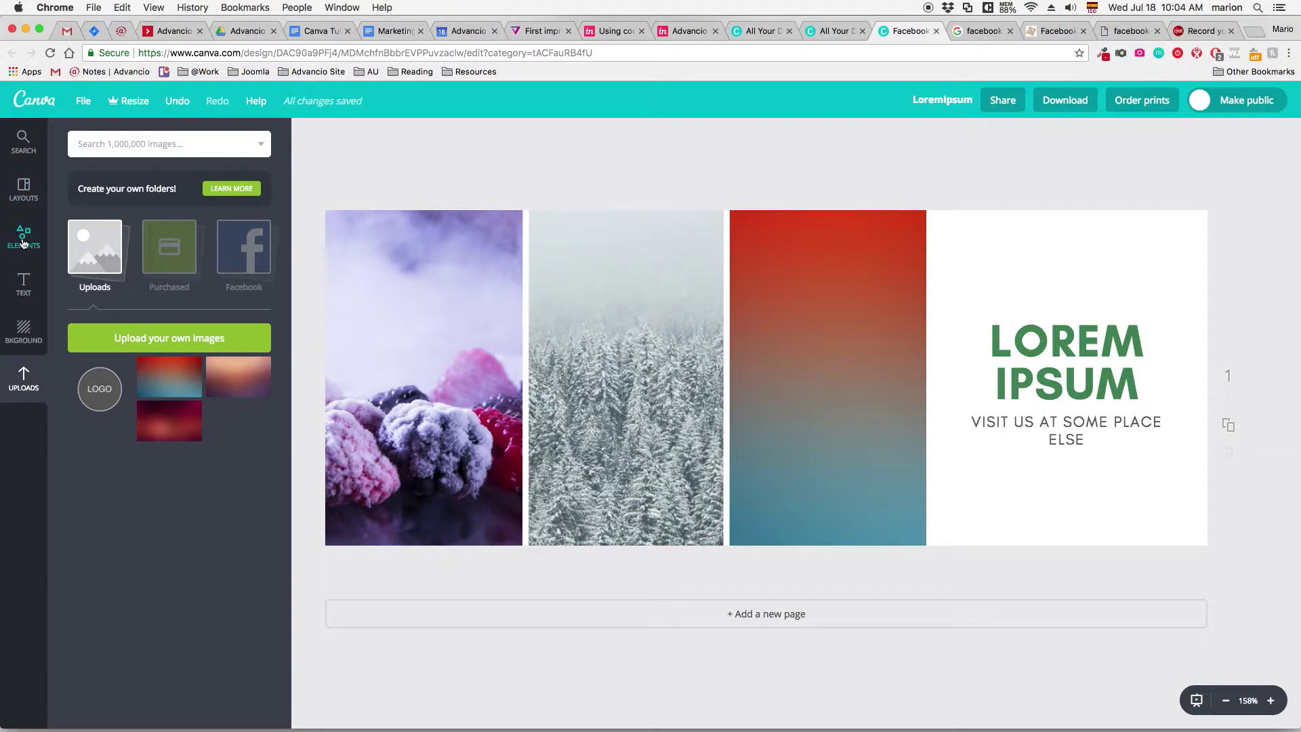
Step: Fill the middle grid cell with the free photo of coffee beans
click(21, 193)
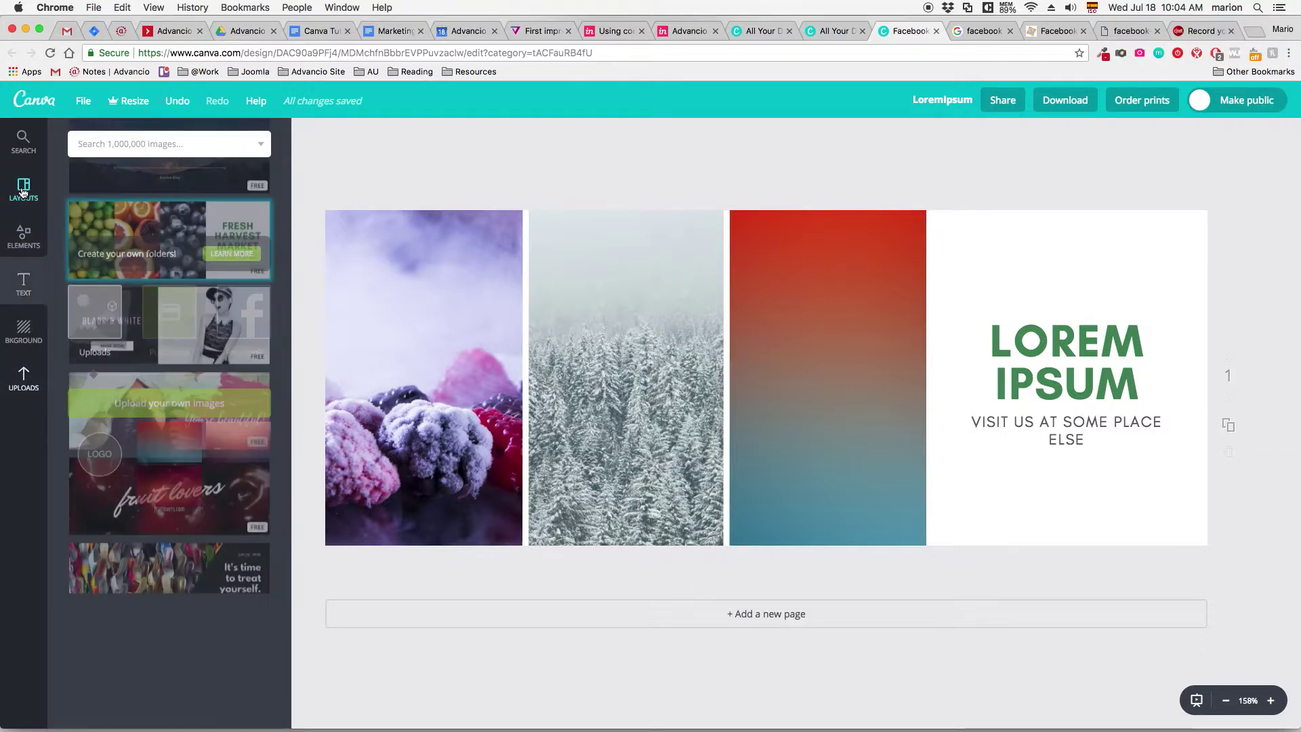
click(24, 237)
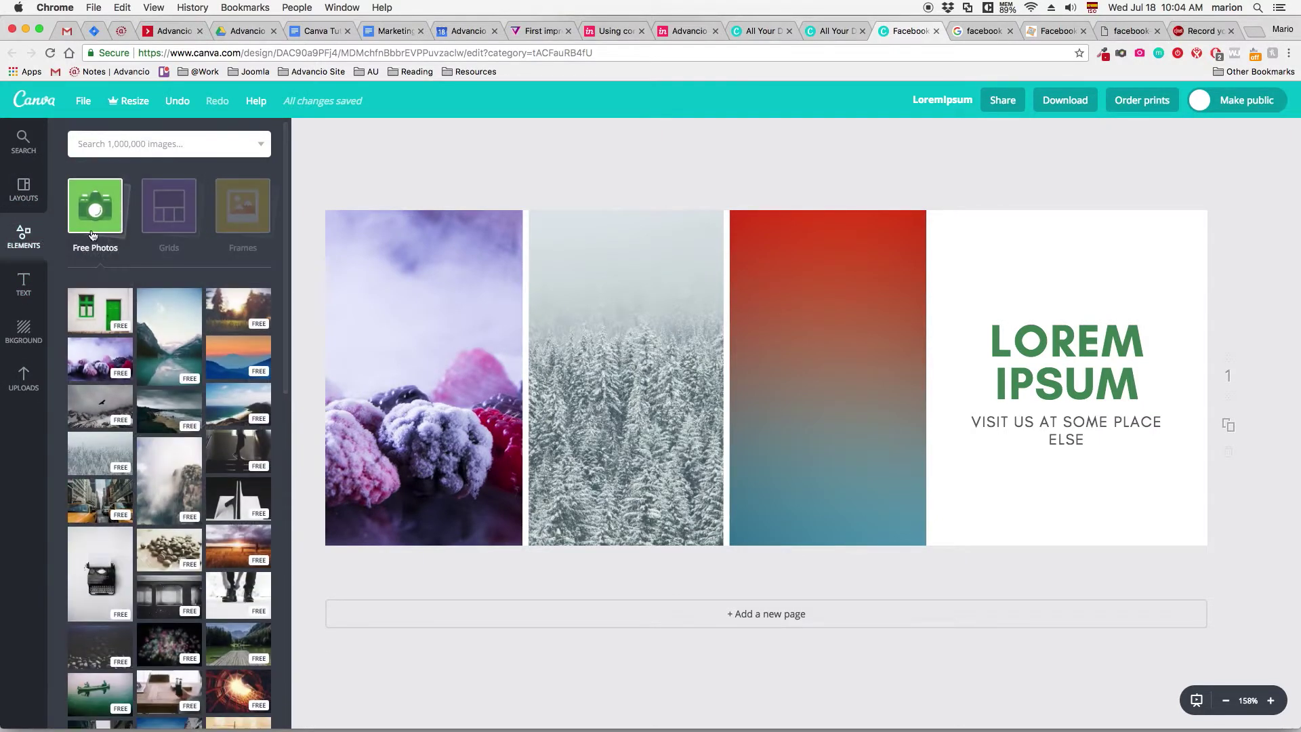
scroll(163, 446, down, 3)
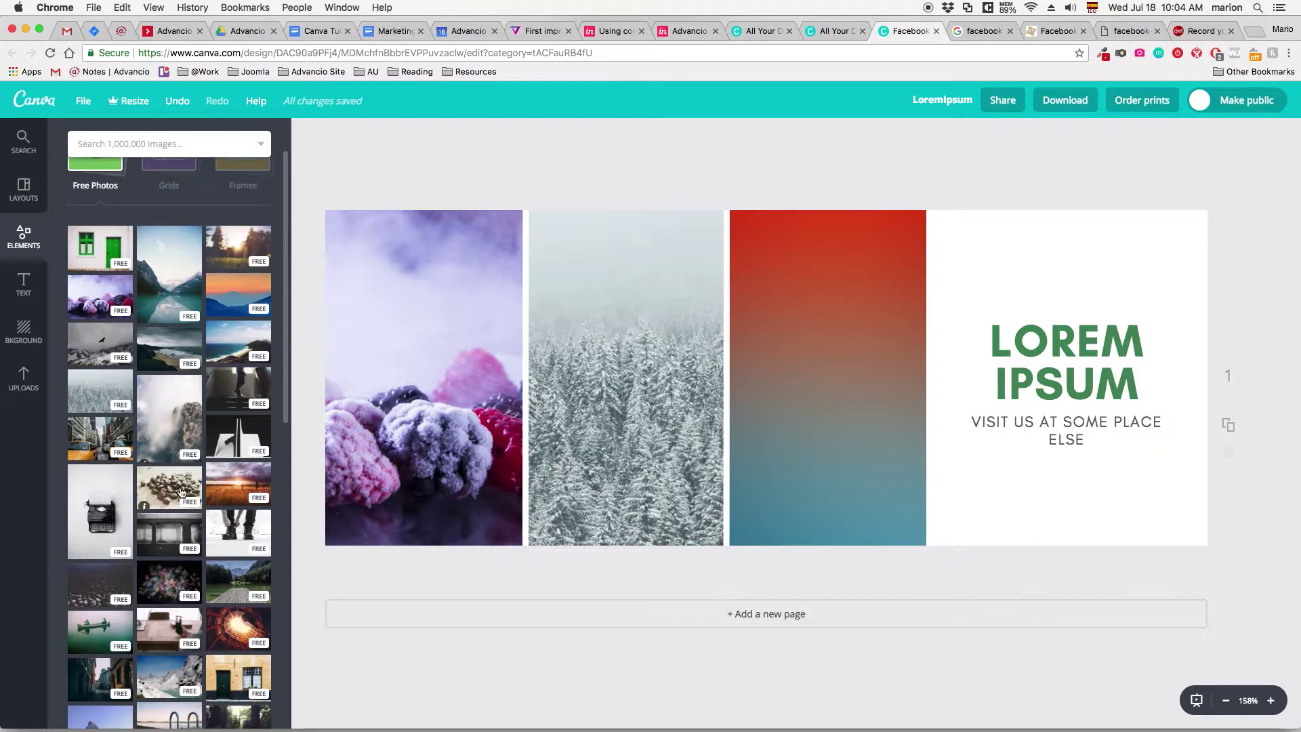
drag(166, 487, 593, 437)
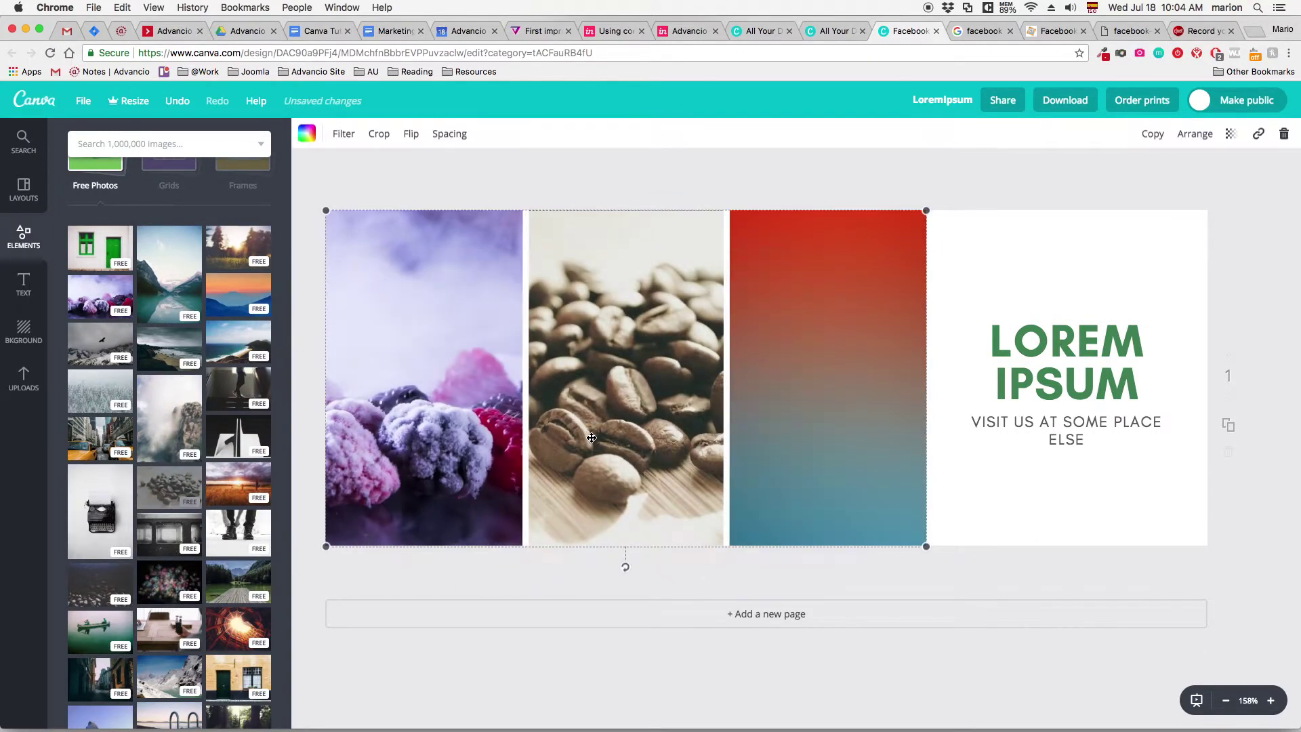
Step: Browse the rest of the free photos and search the image library for "coffee"
scroll(192, 520, down, 1)
scroll(192, 521, down, 5)
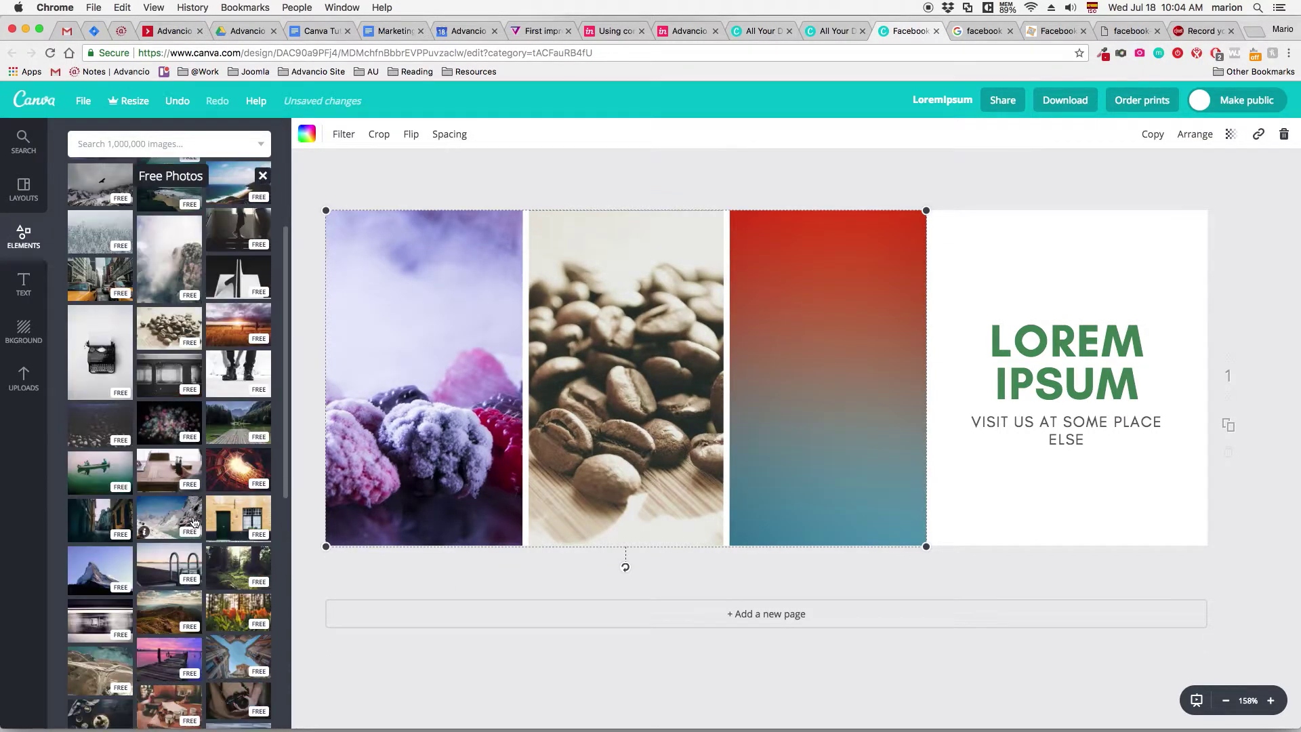
scroll(193, 521, down, 5)
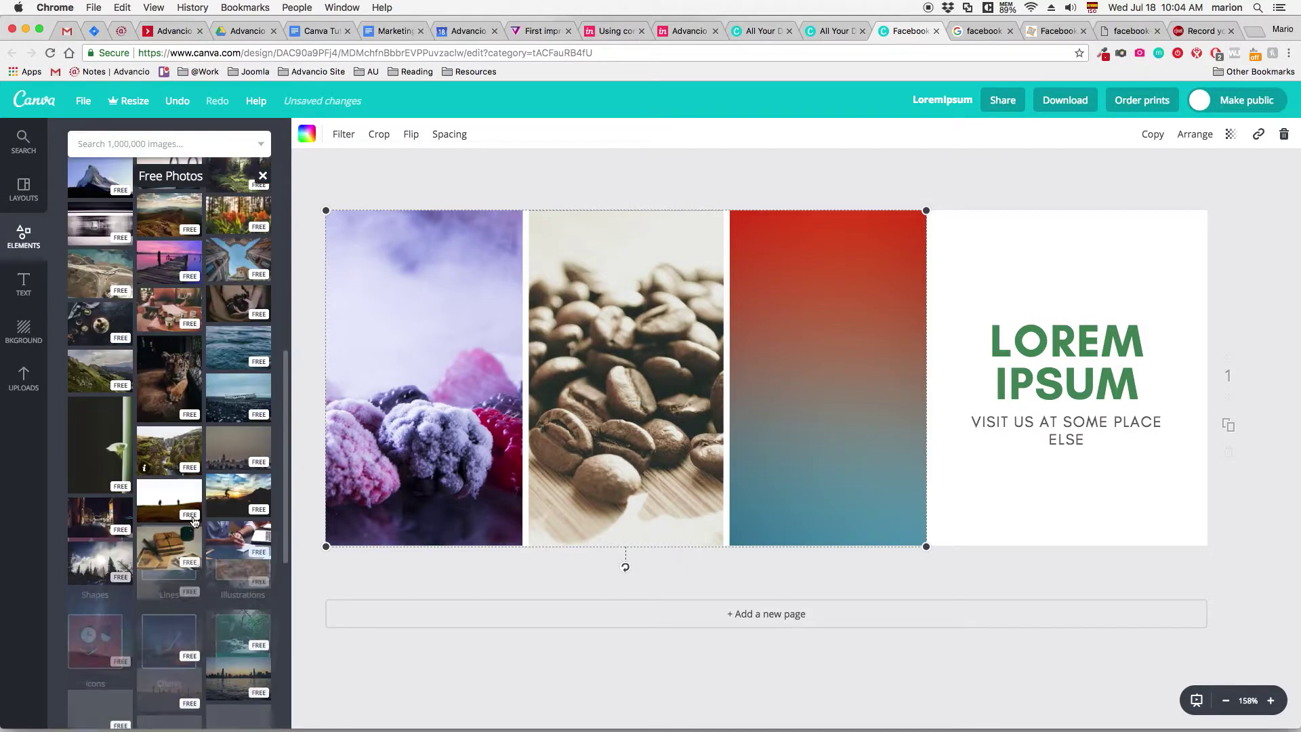
scroll(182, 529, down, 3)
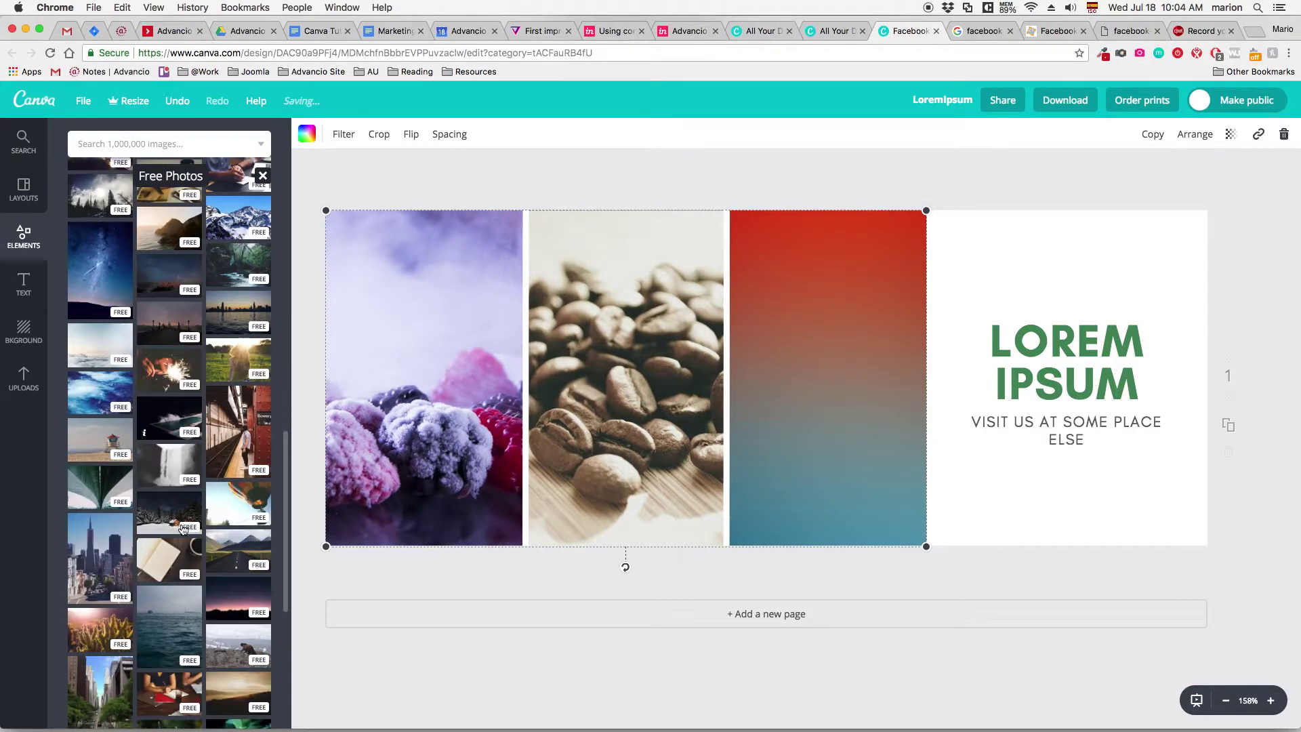
scroll(183, 529, down, 1)
scroll(181, 528, up, 1)
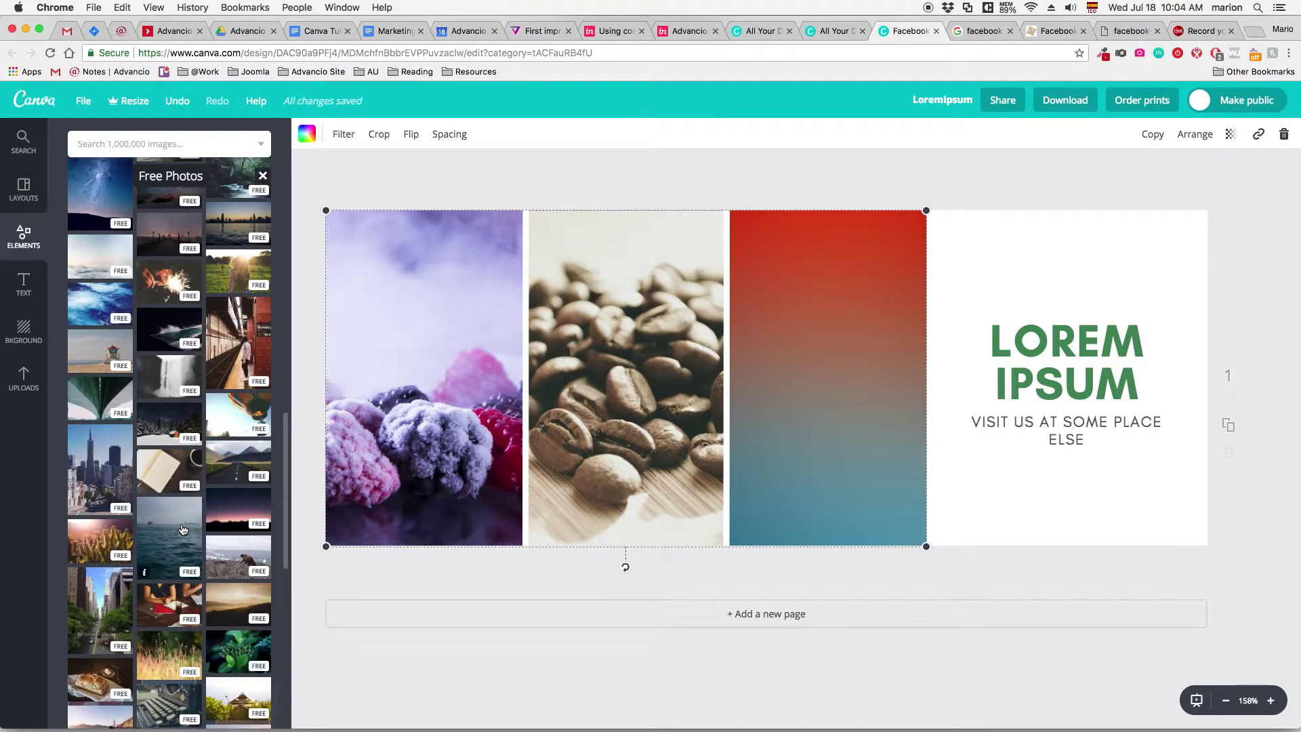
scroll(181, 529, up, 10)
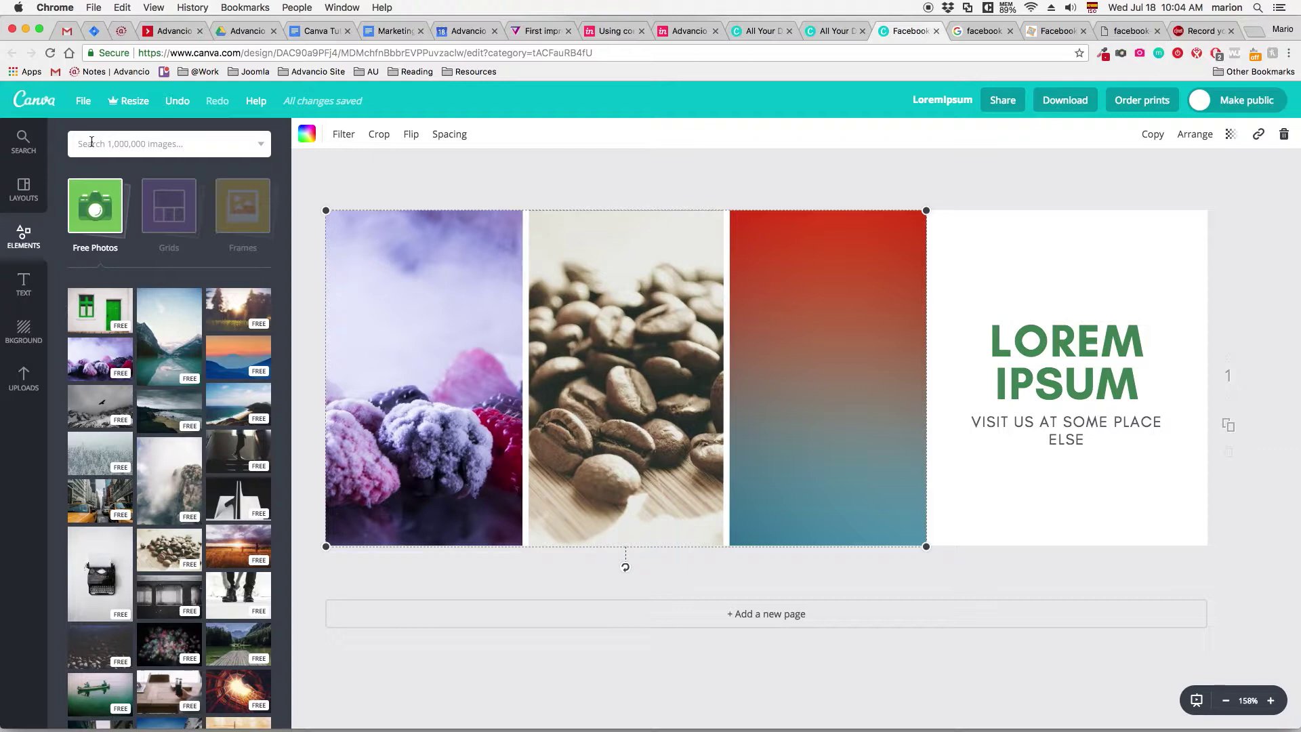
click(157, 143)
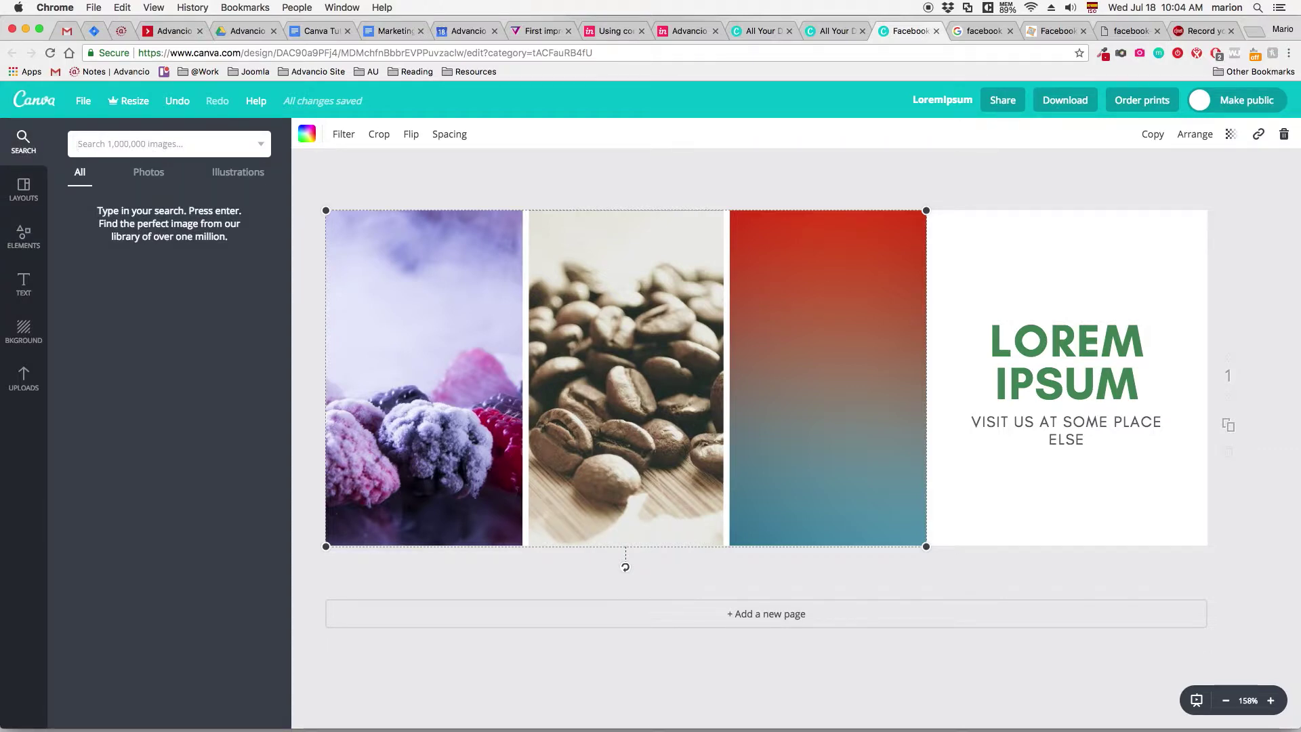
text(coffee)
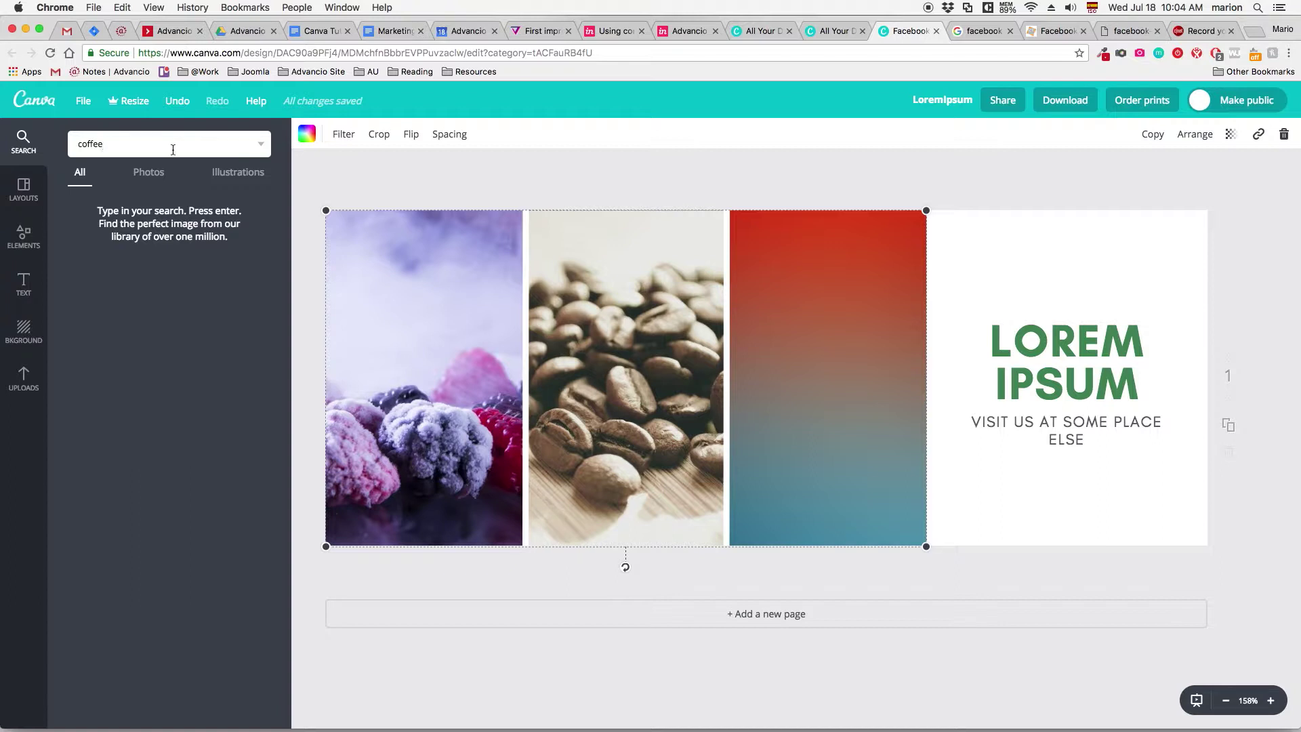
key(Return)
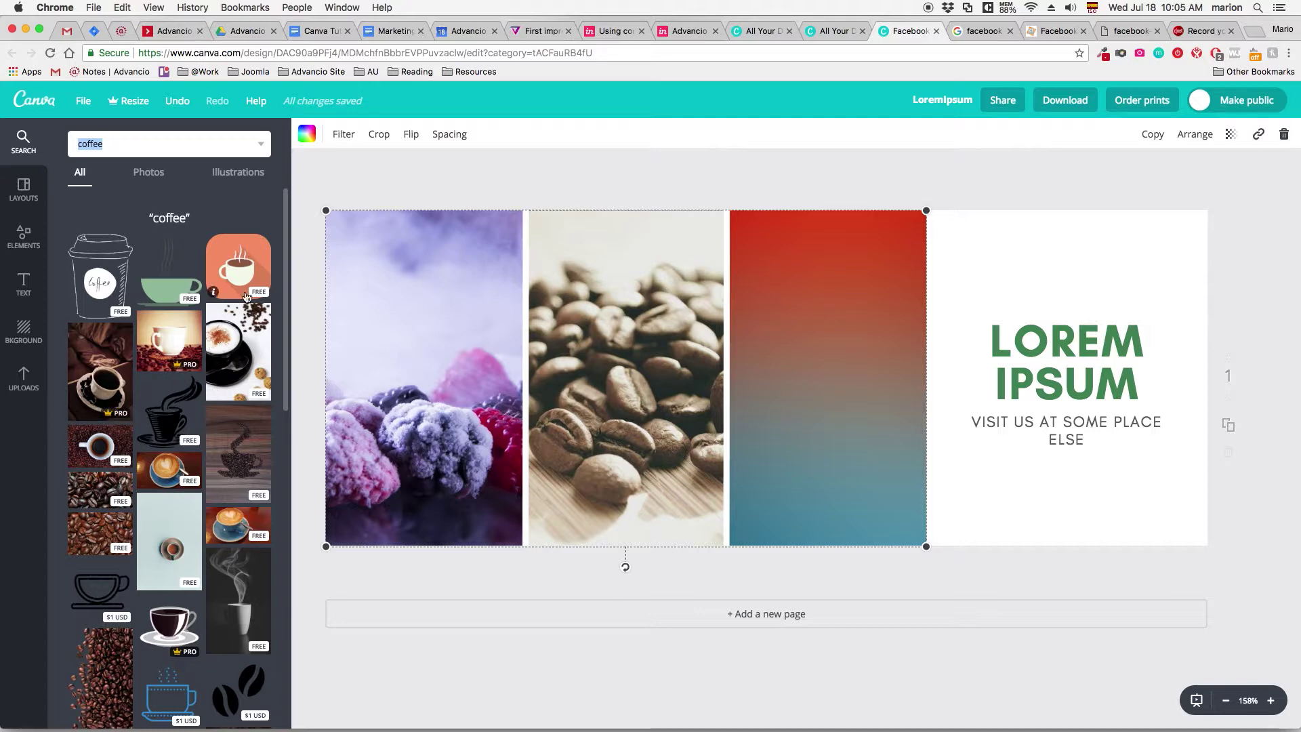
Step: Replace the berry photo with the free cappuccino and cookies photo, and the red-to-blue gradient with the free latte in a blue cup
drag(231, 364, 402, 391)
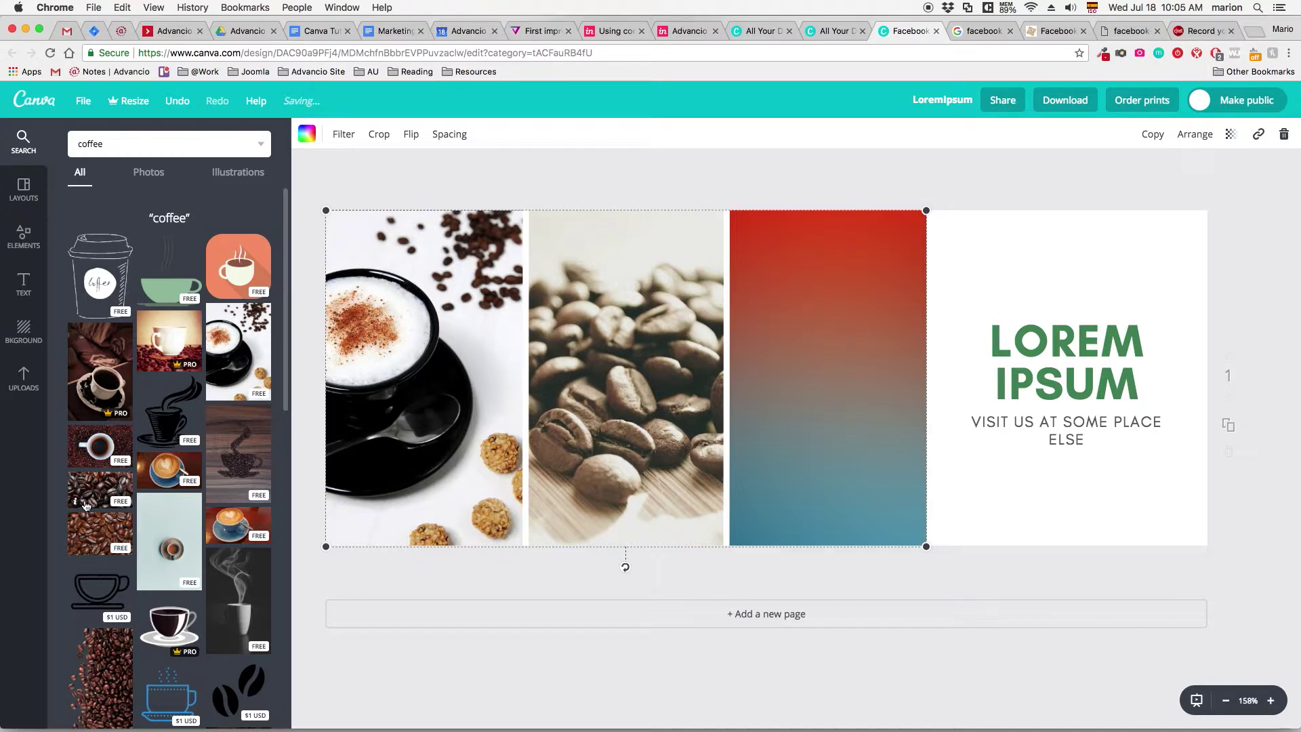
drag(227, 531, 813, 365)
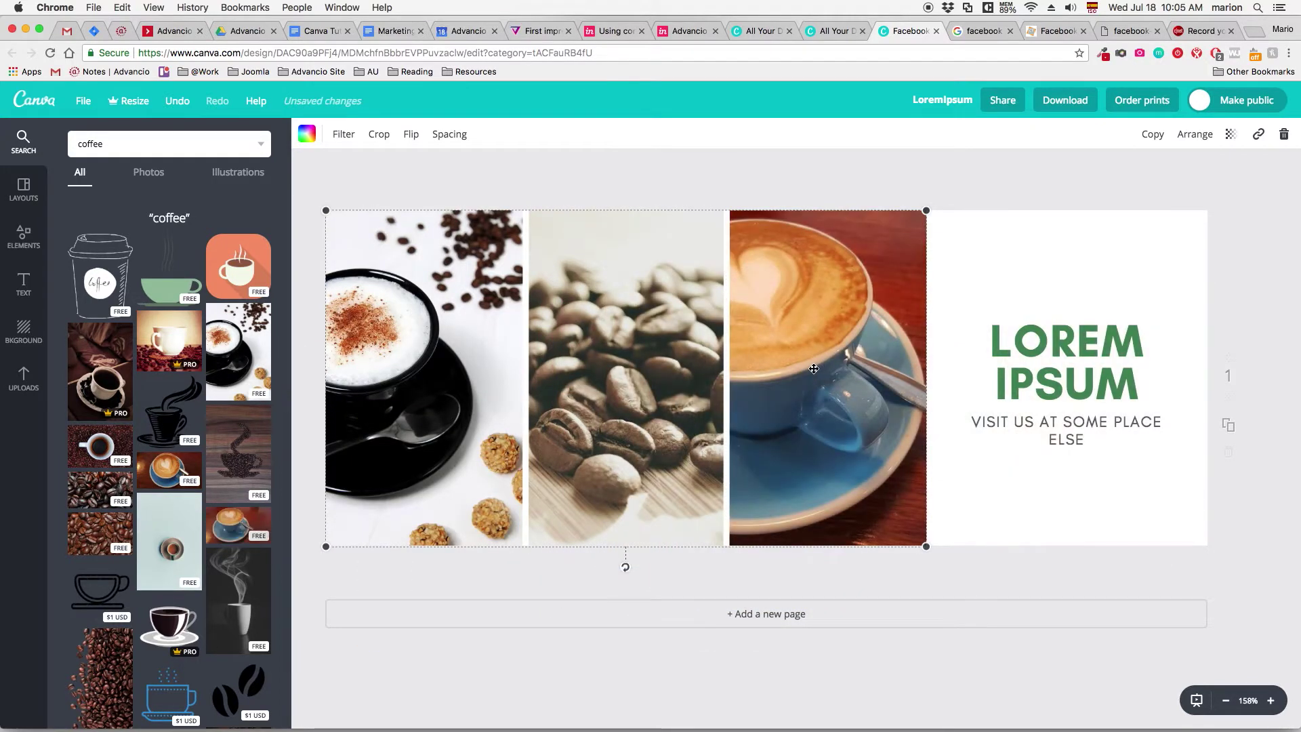
Step: Try the default palette's red and light orange on the LOREM IPSUM heading text
click(1048, 347)
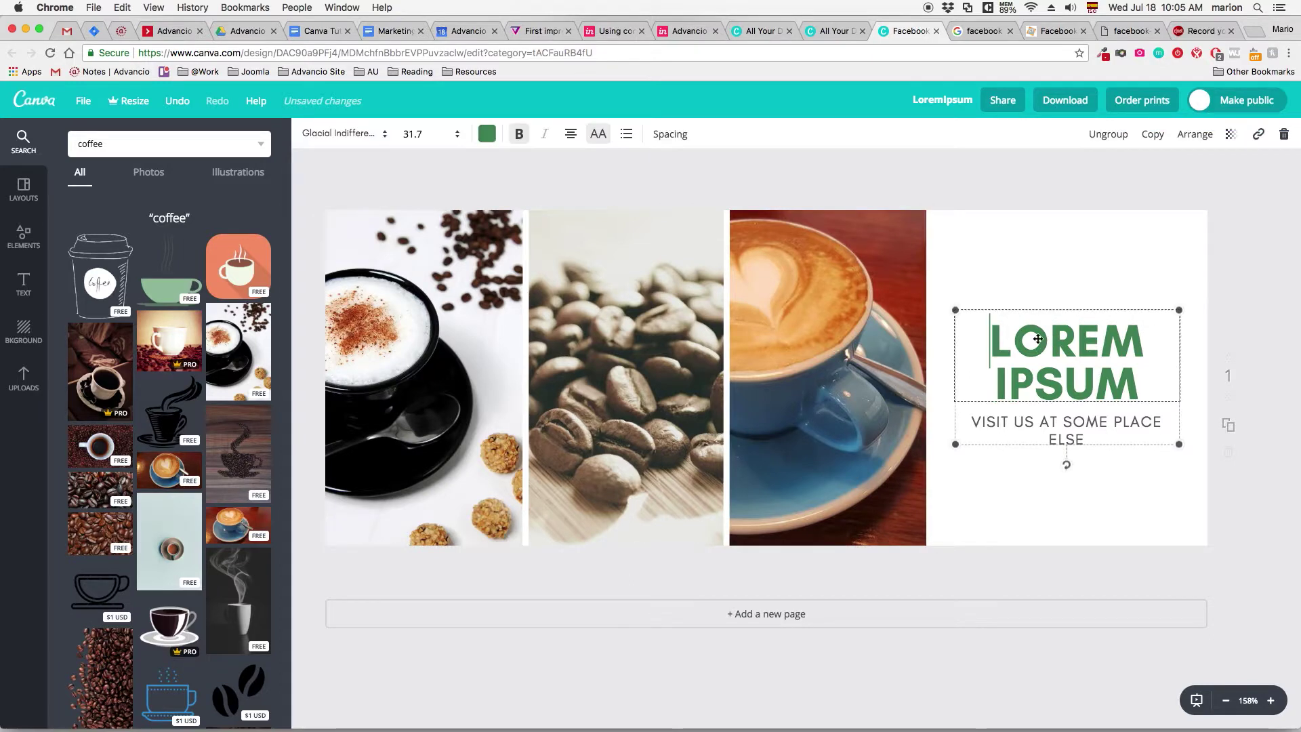
click(776, 180)
double_click(1018, 353)
key(super+a)
click(994, 348)
drag(995, 347, 1143, 373)
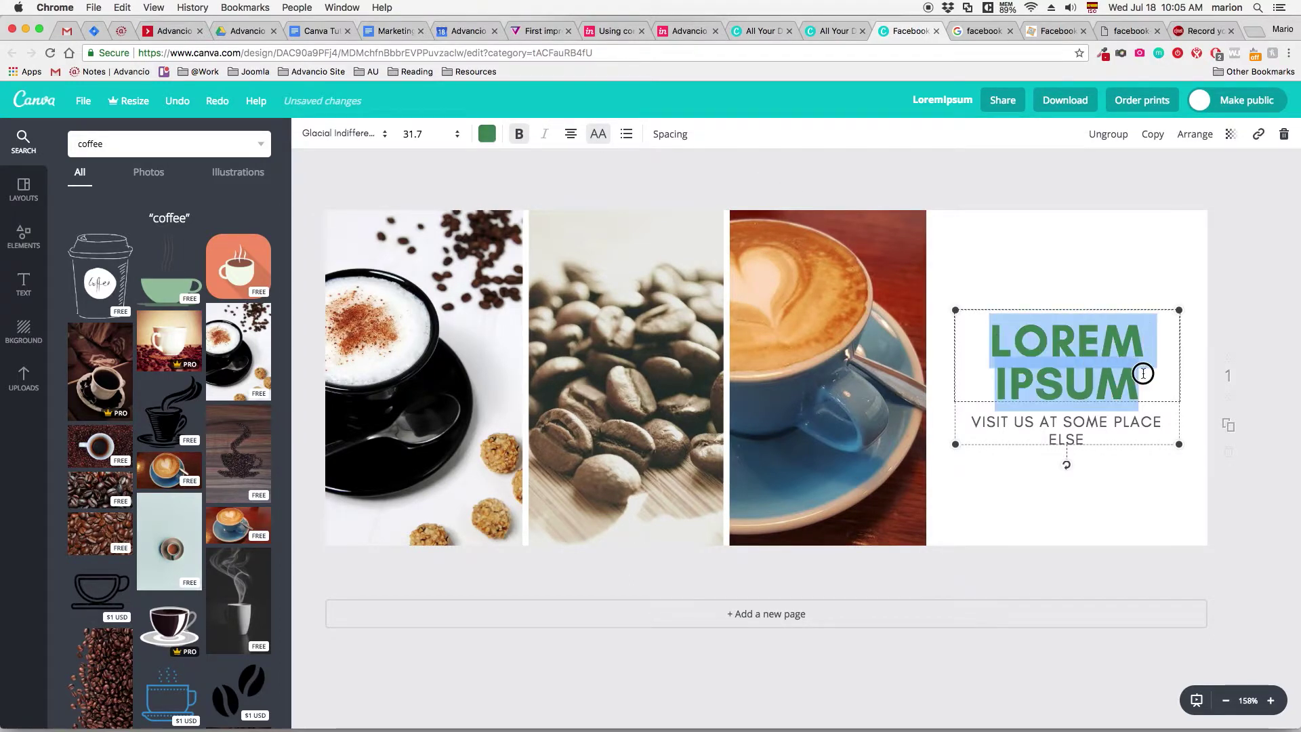
click(484, 138)
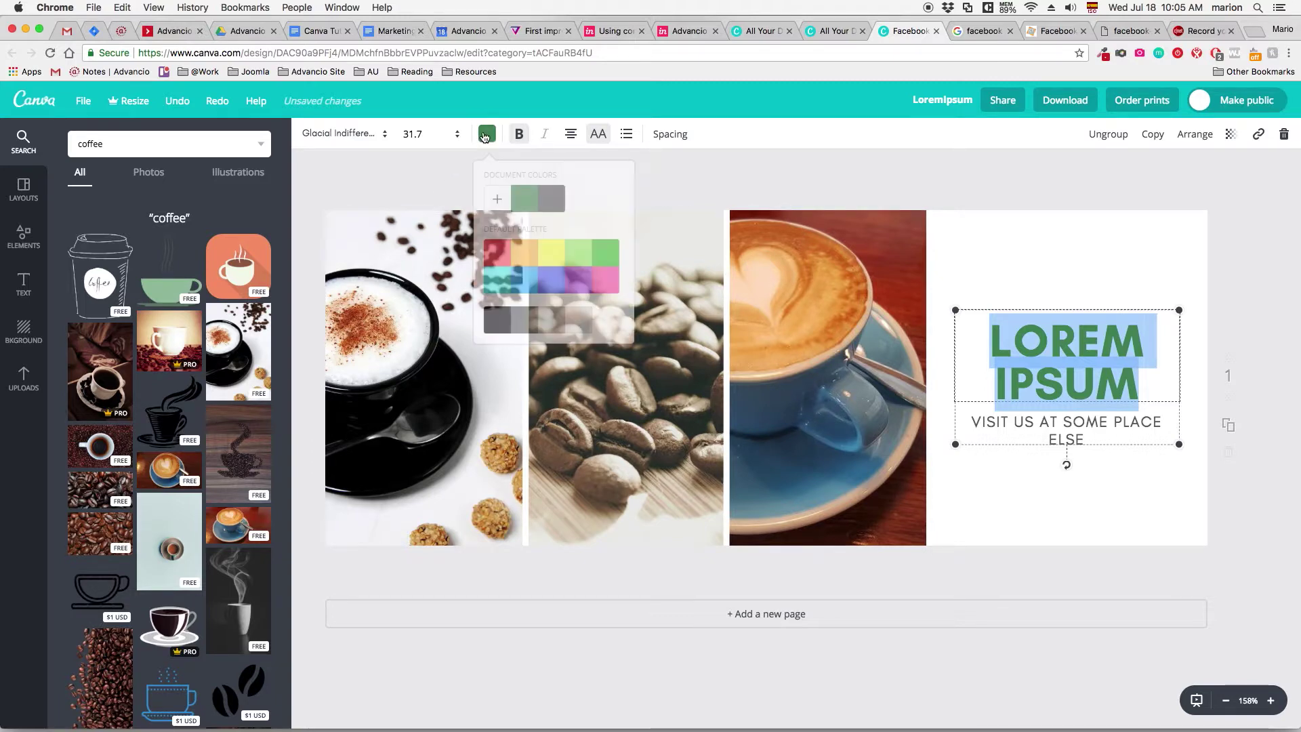
click(497, 256)
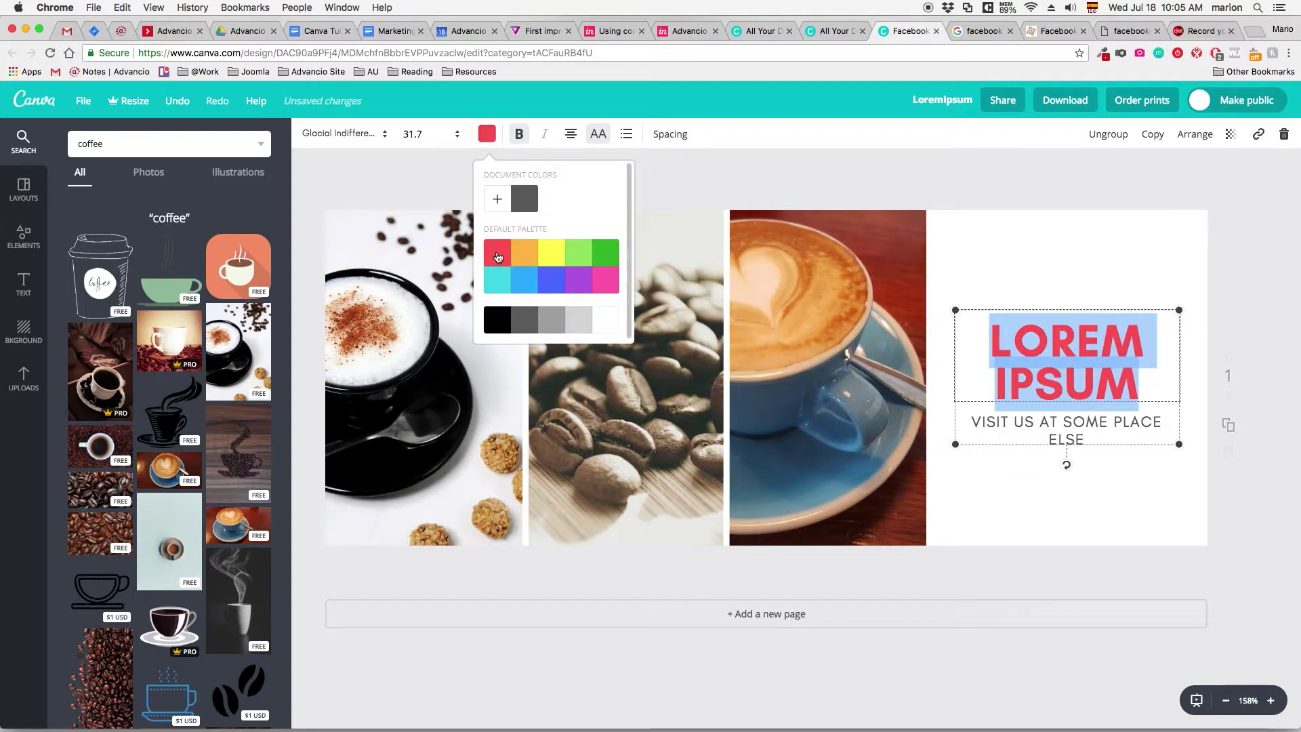
click(487, 134)
click(524, 253)
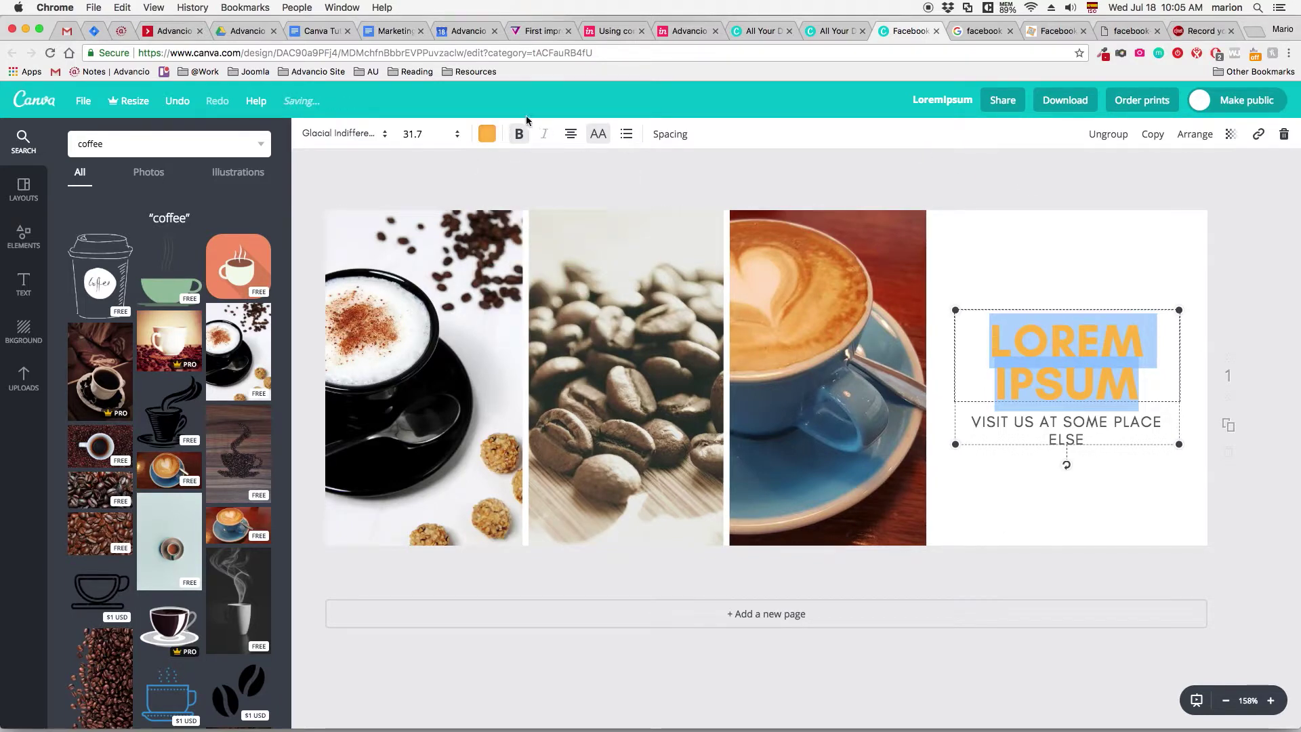
Step: Give the LOREM IPSUM heading the custom orange colour ff762e
click(487, 133)
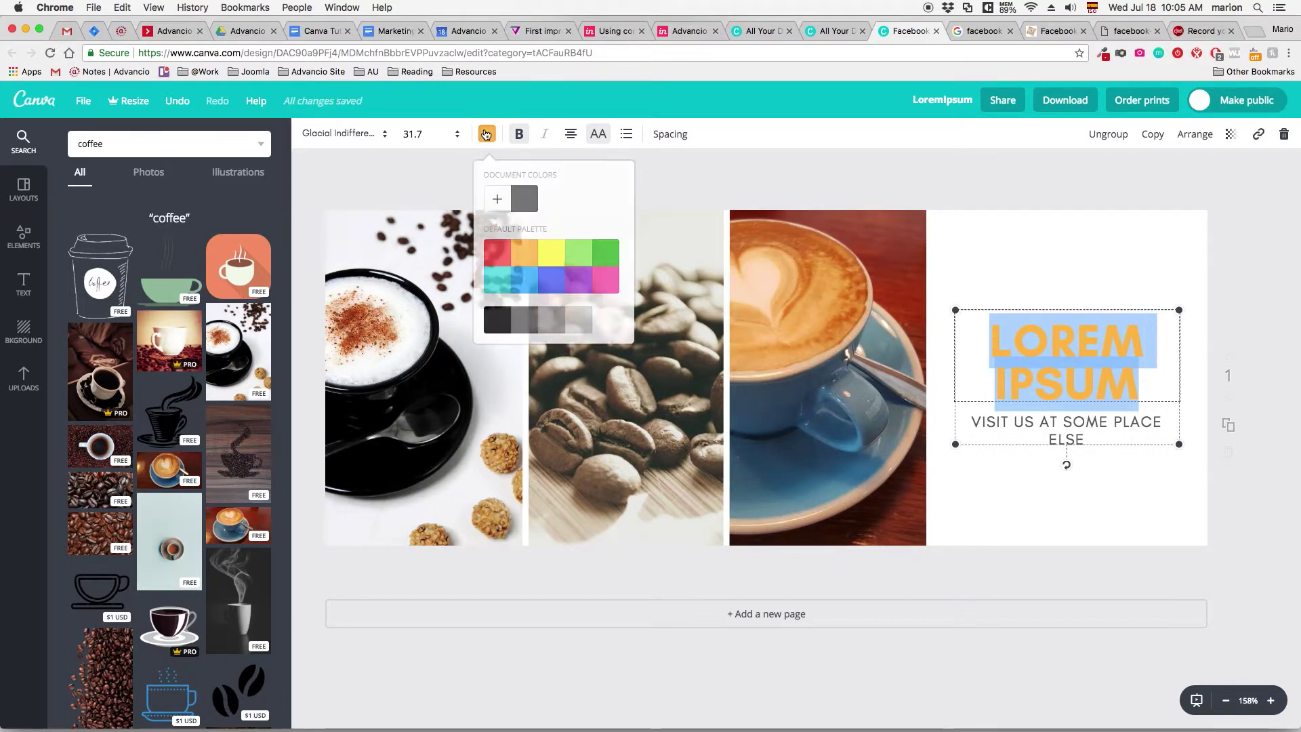
click(499, 200)
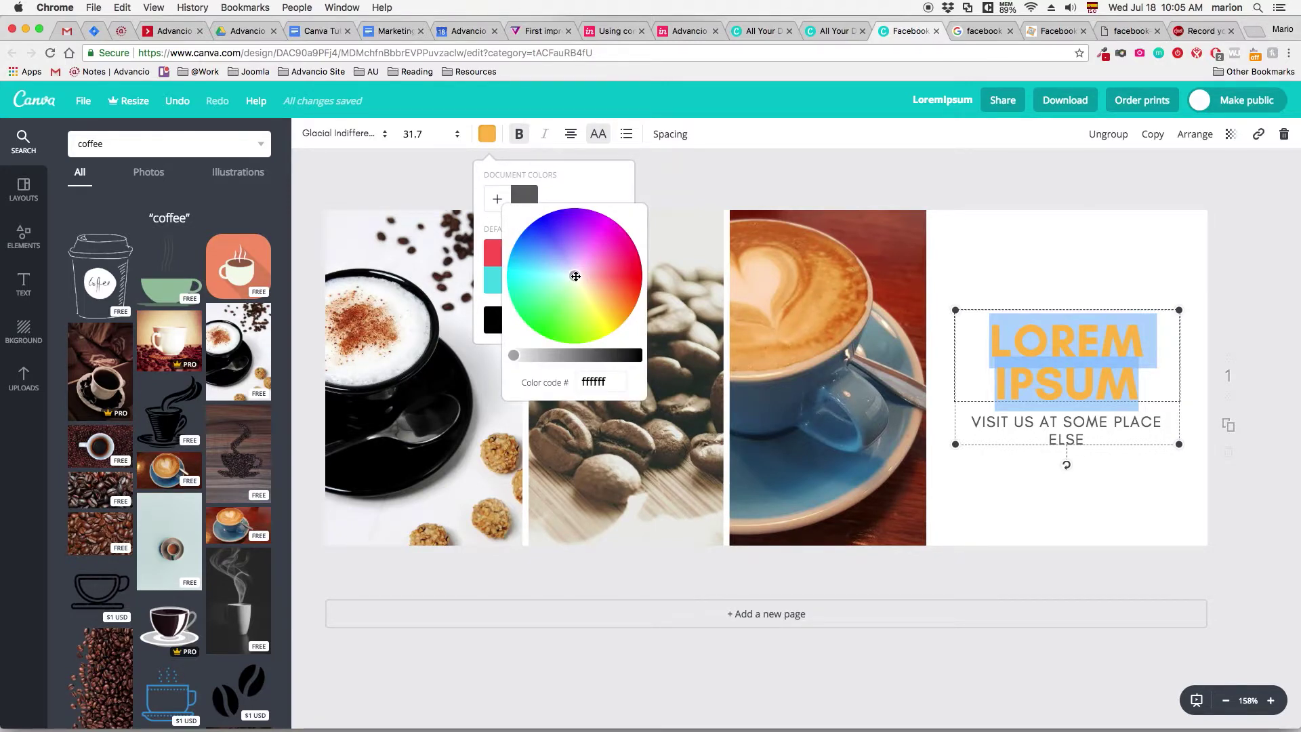
drag(576, 276, 620, 293)
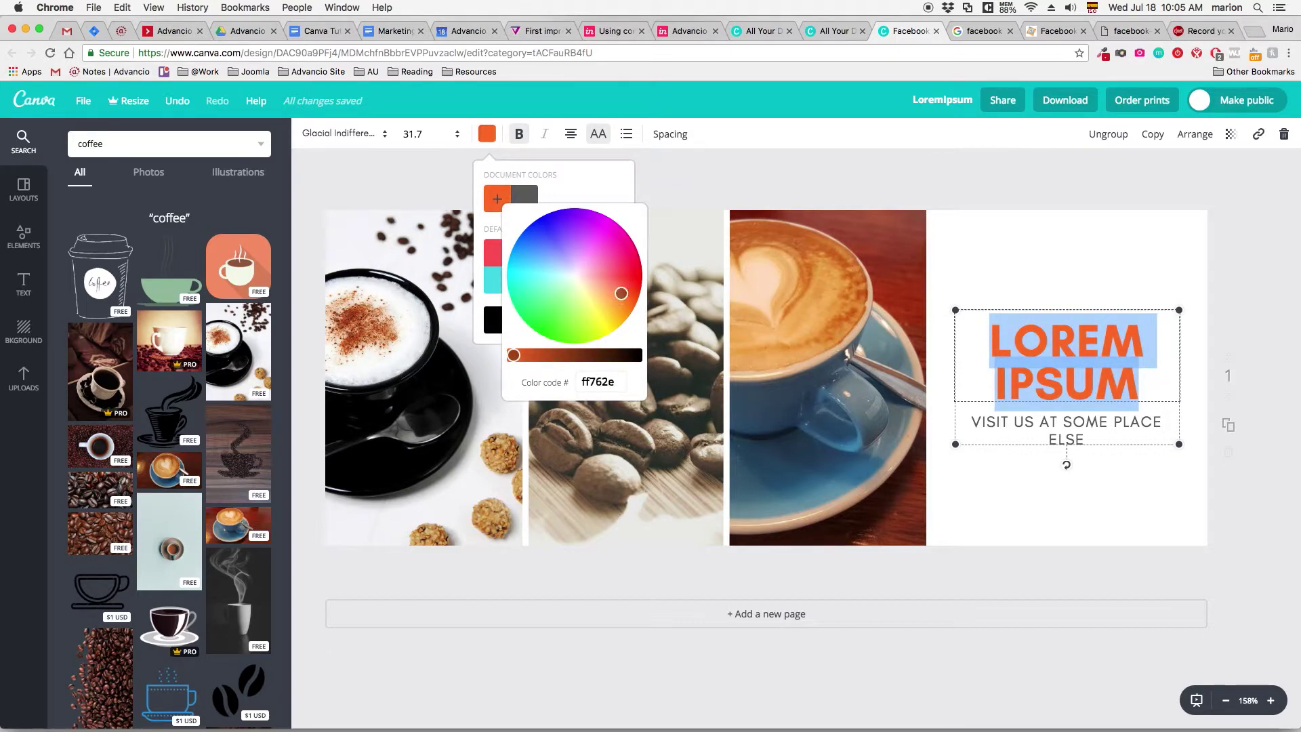
click(768, 170)
click(1036, 540)
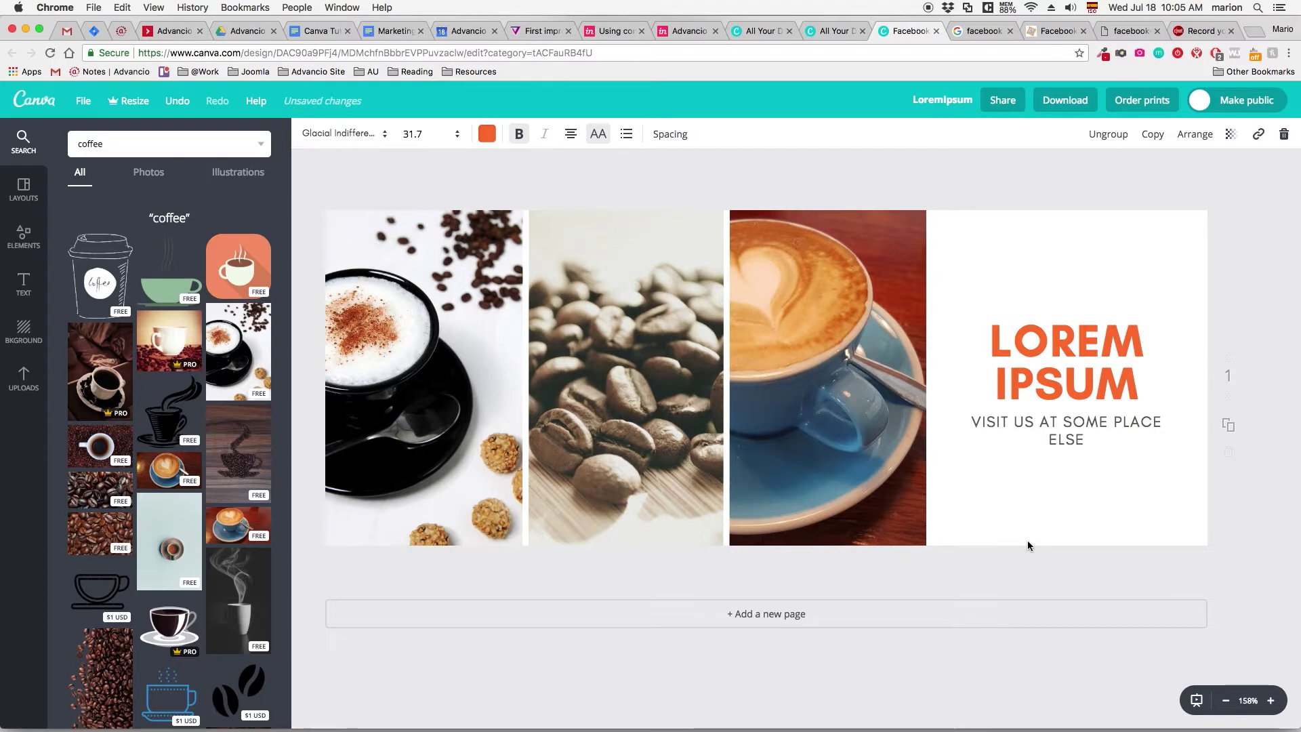
Step: Replace the tagline under the heading with "BEST COFFEE EVER!"
click(984, 422)
double_click(985, 422)
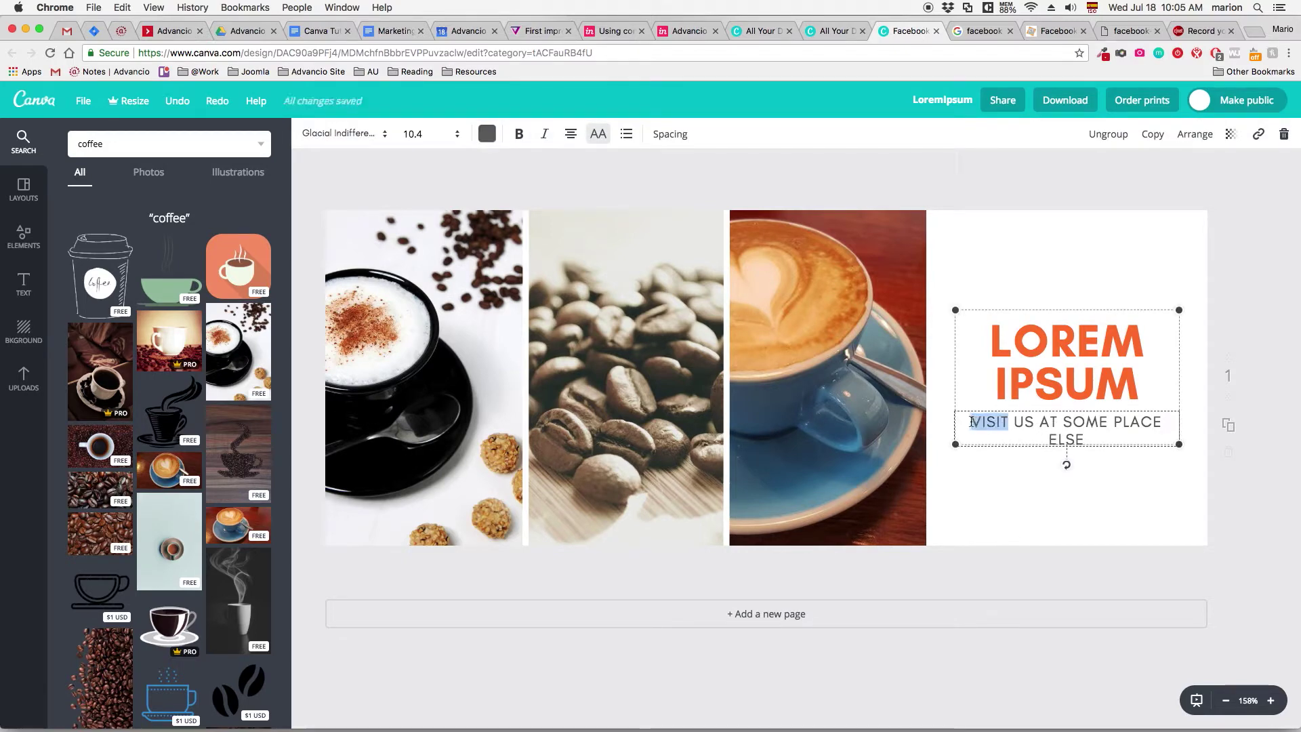
drag(969, 422, 1085, 437)
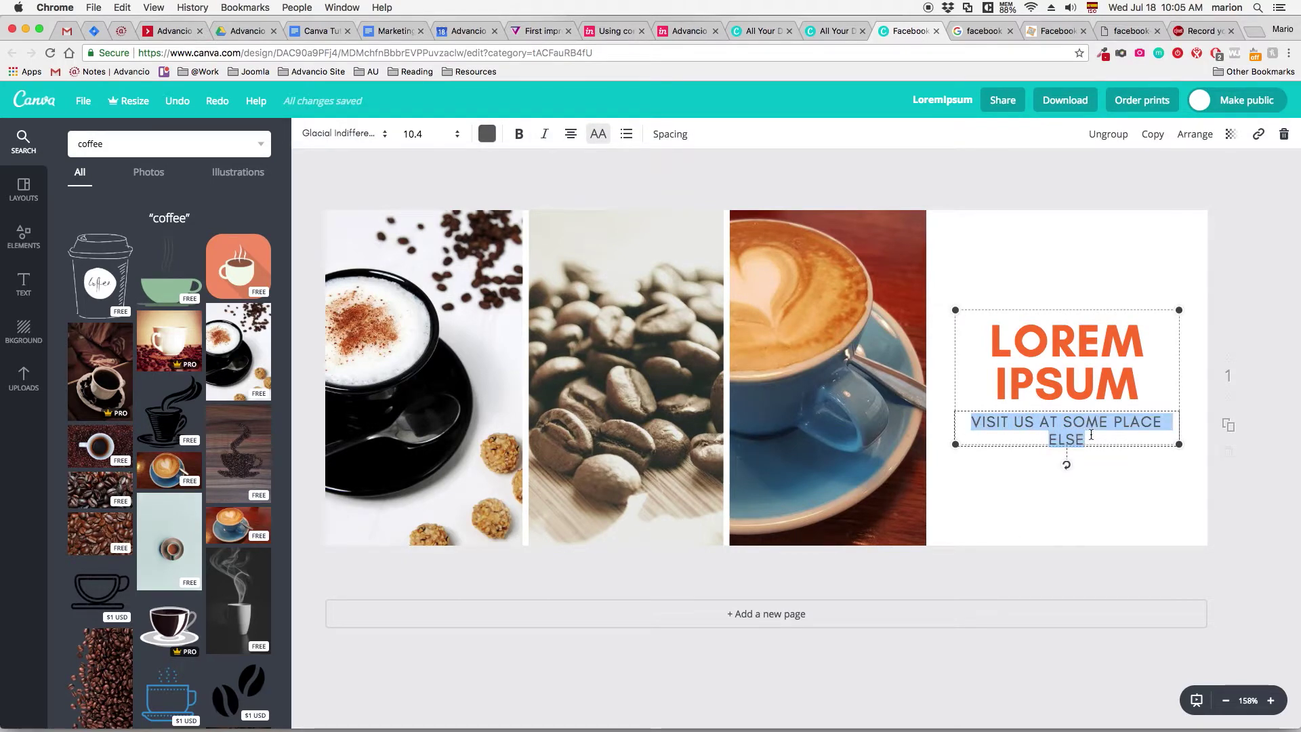
text(BEST COFFEE EVER!)
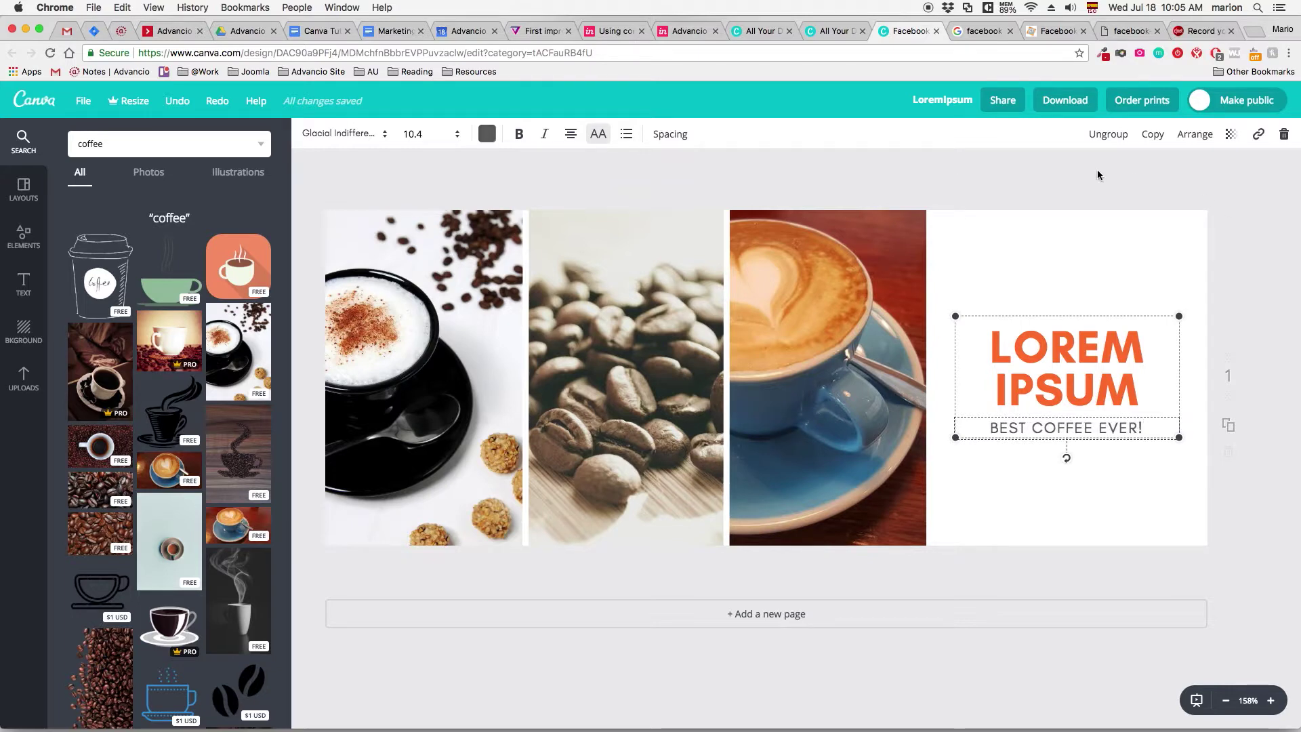
click(1010, 177)
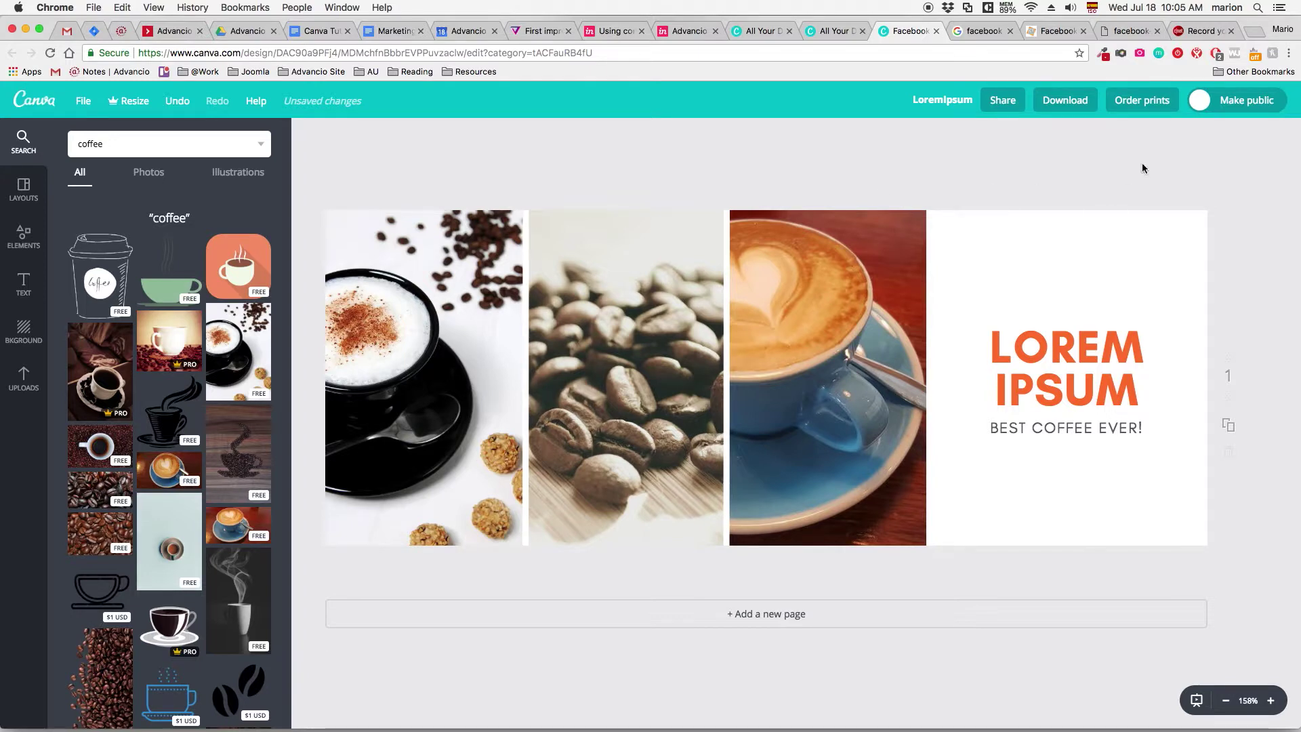
Step: Download the finished cover as a PNG file and dismiss the download message
click(1065, 100)
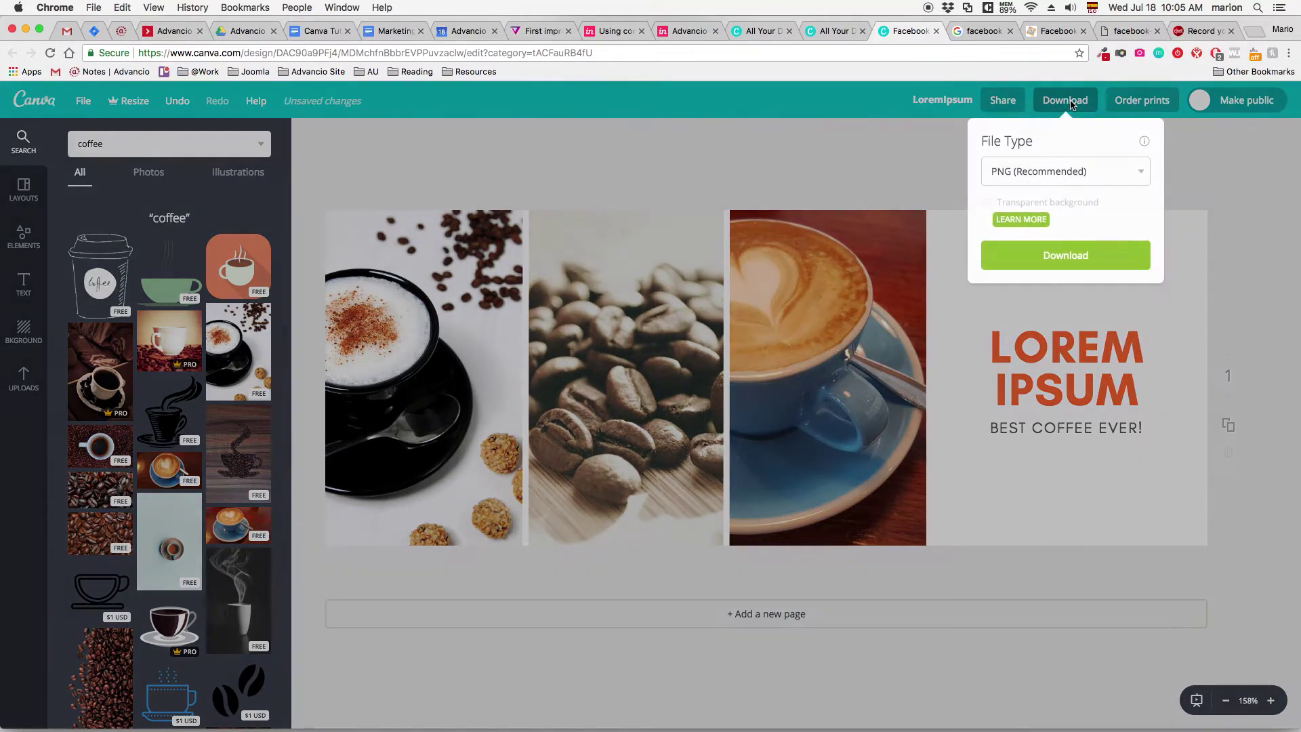
click(1044, 263)
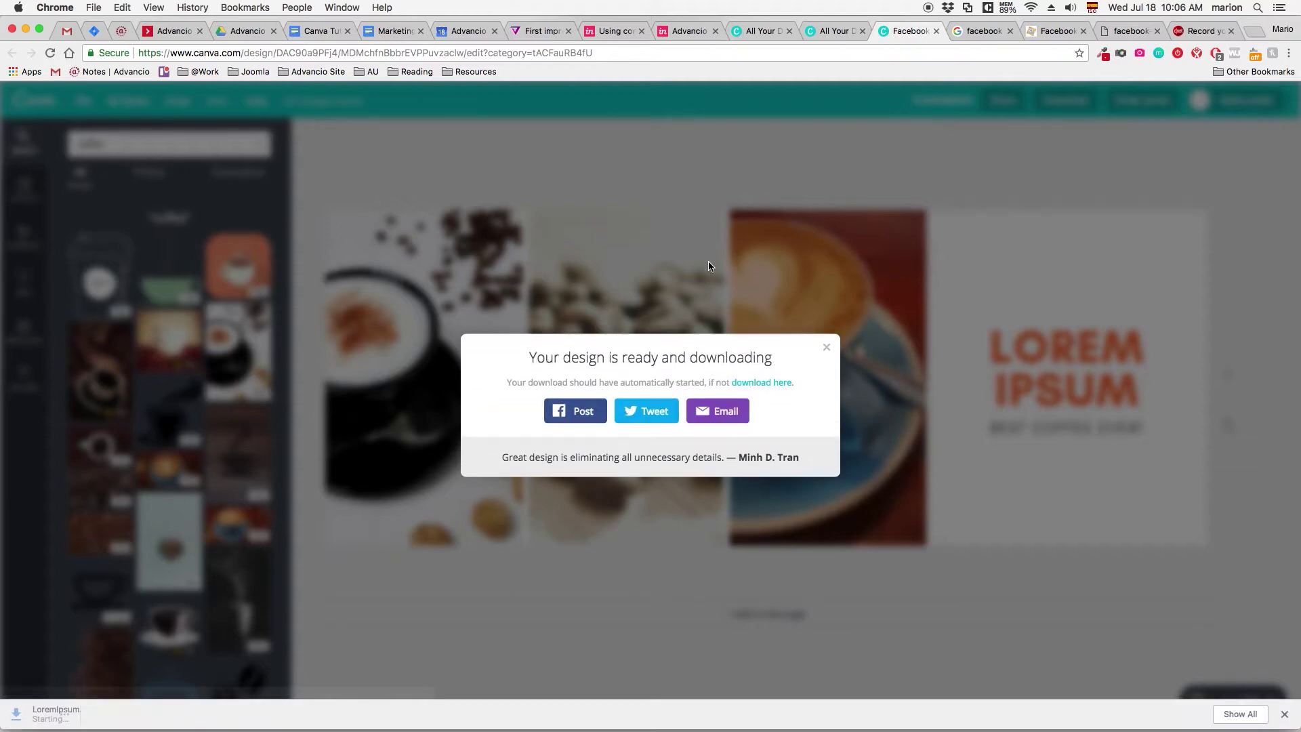
click(827, 334)
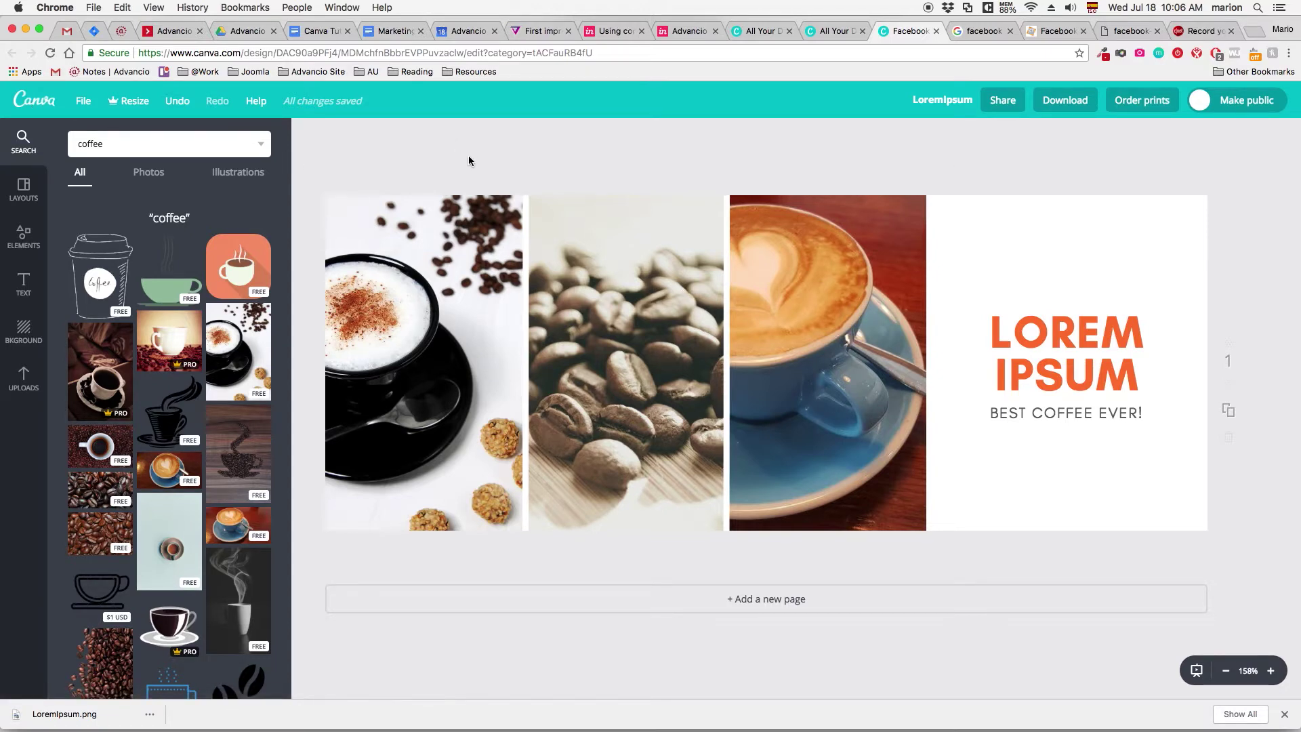
Step: Leave the cover editor and return to the home page with all designs
click(39, 102)
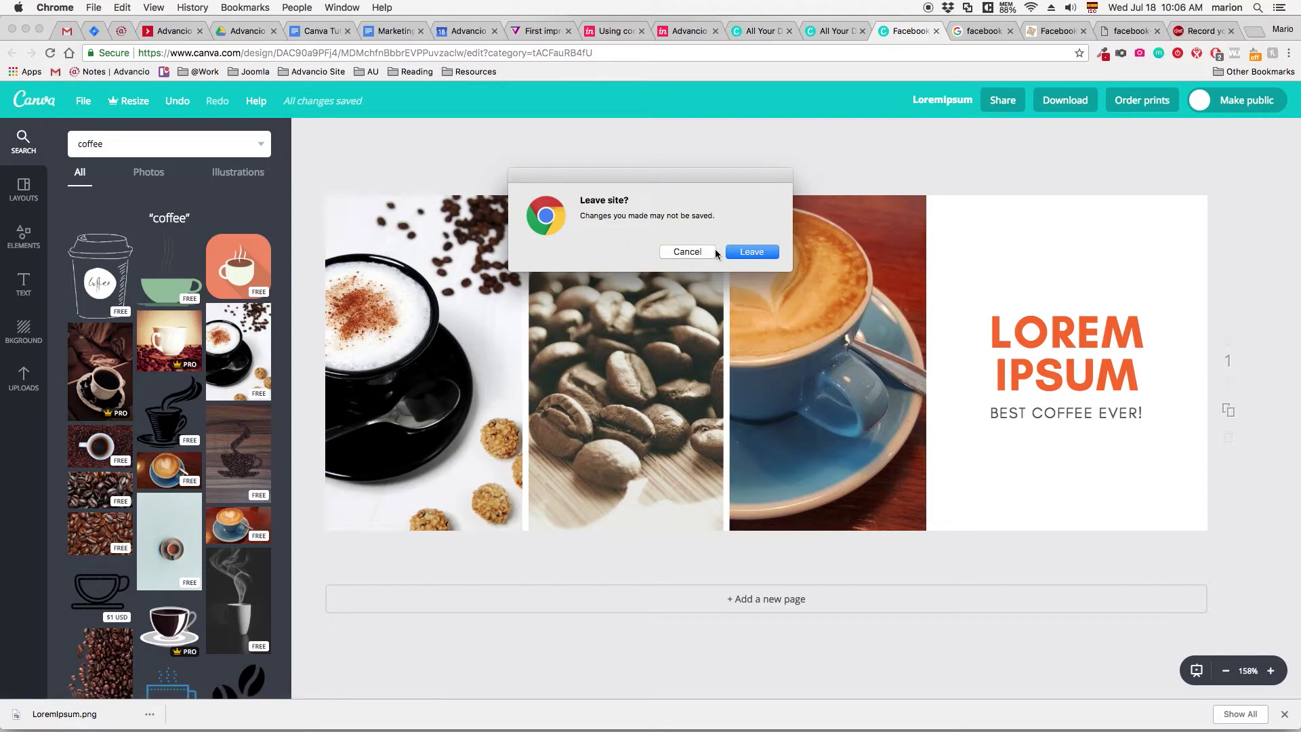
click(693, 252)
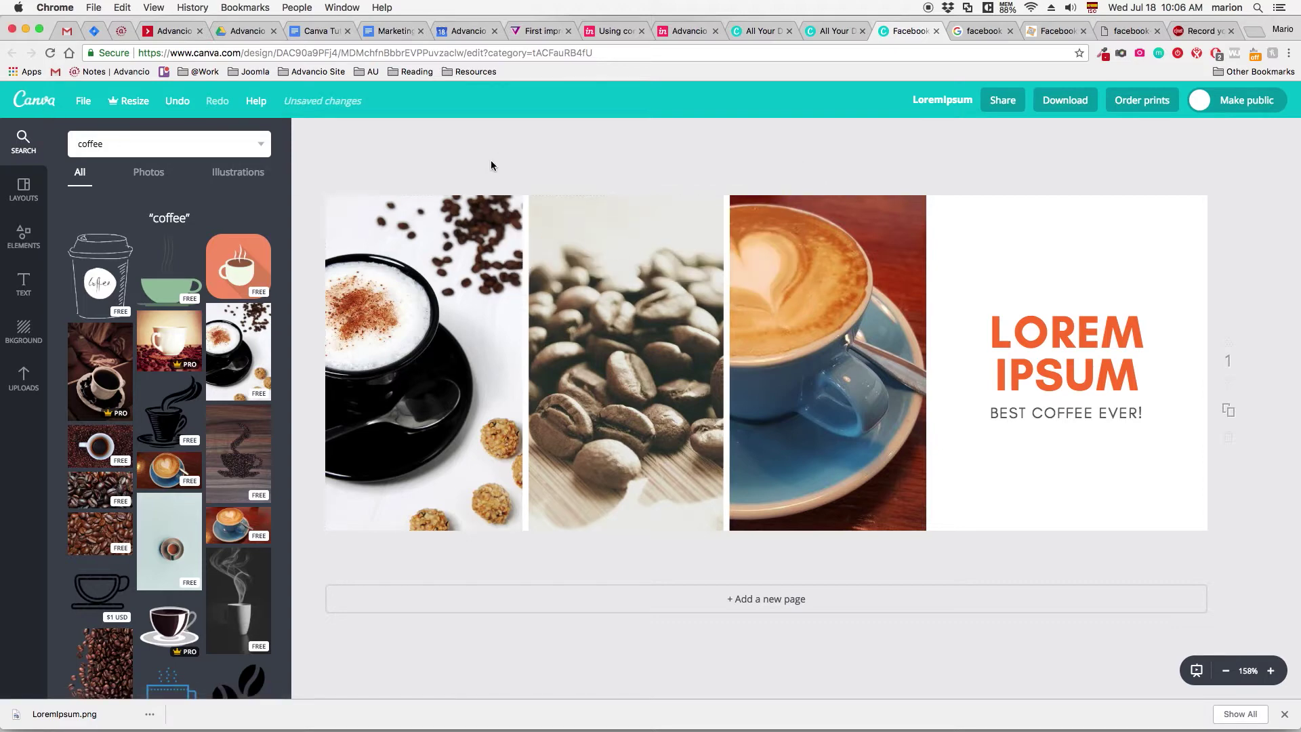
click(464, 154)
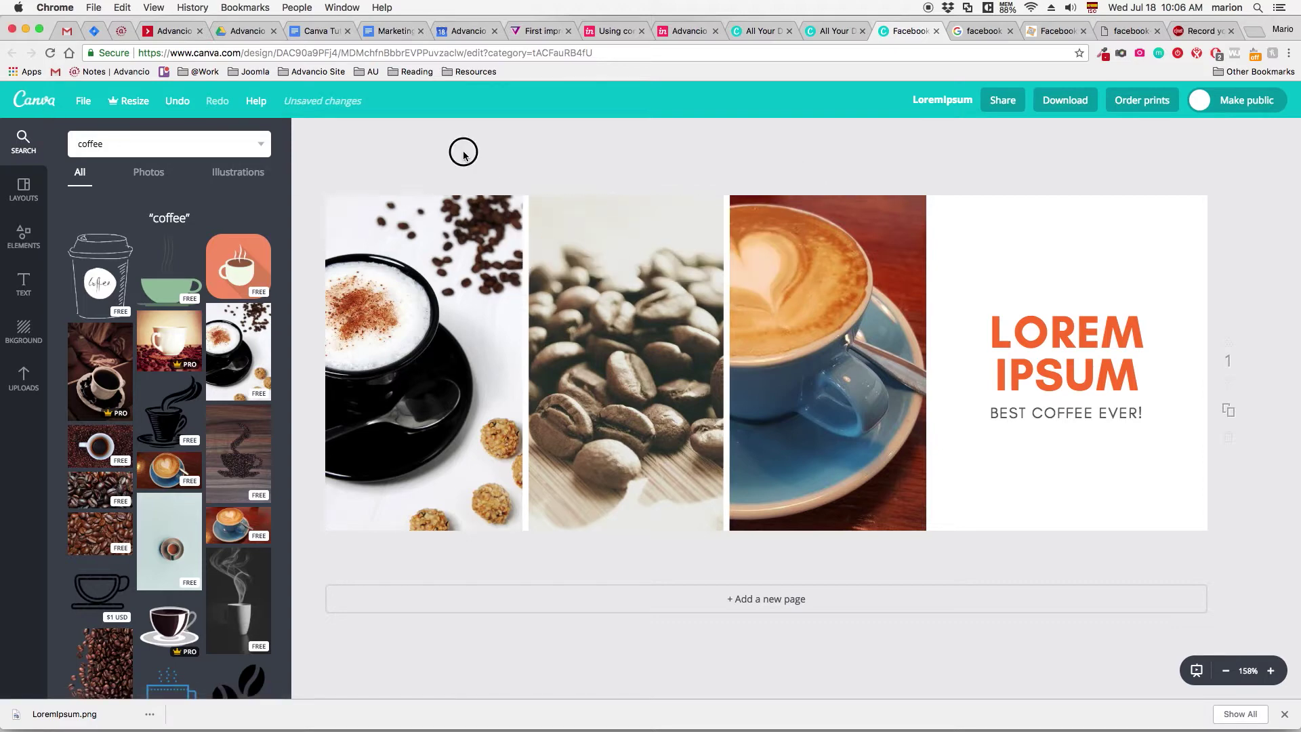
click(79, 101)
click(46, 103)
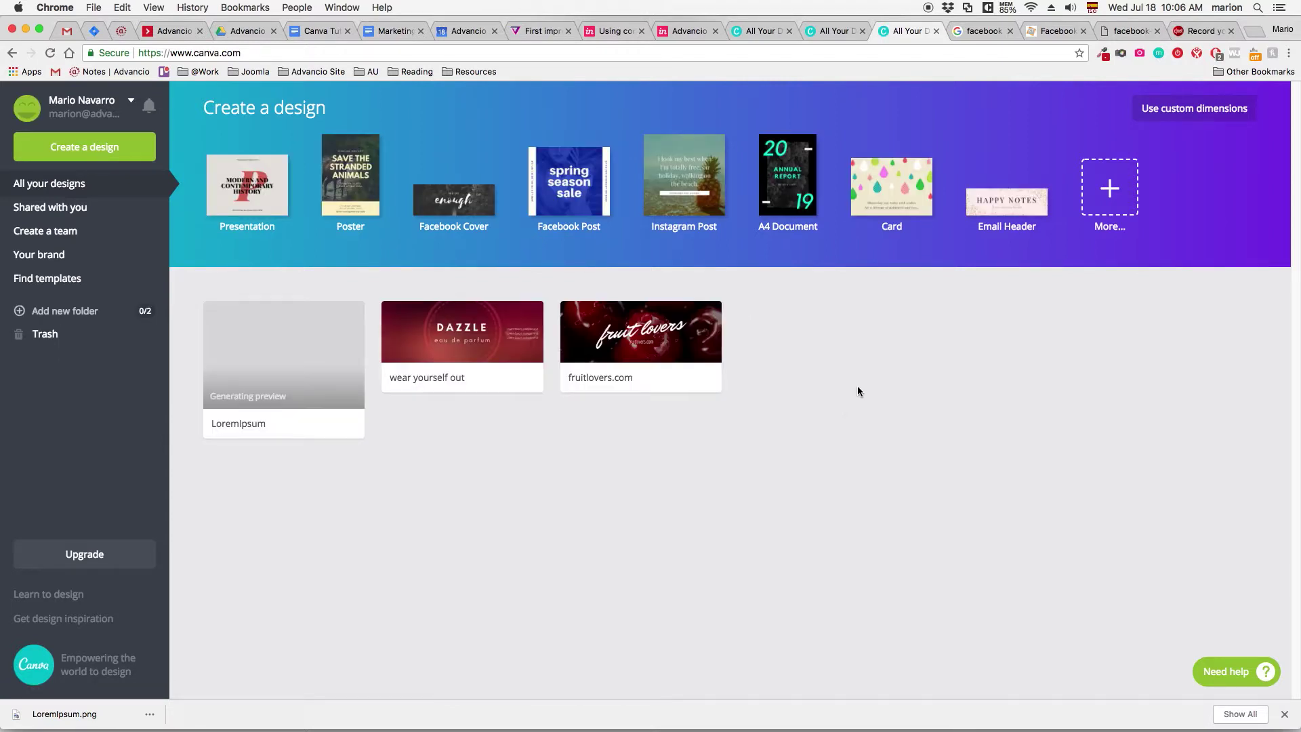
Step: Show all available design types and look through the categories from social media posts to ads
click(1114, 191)
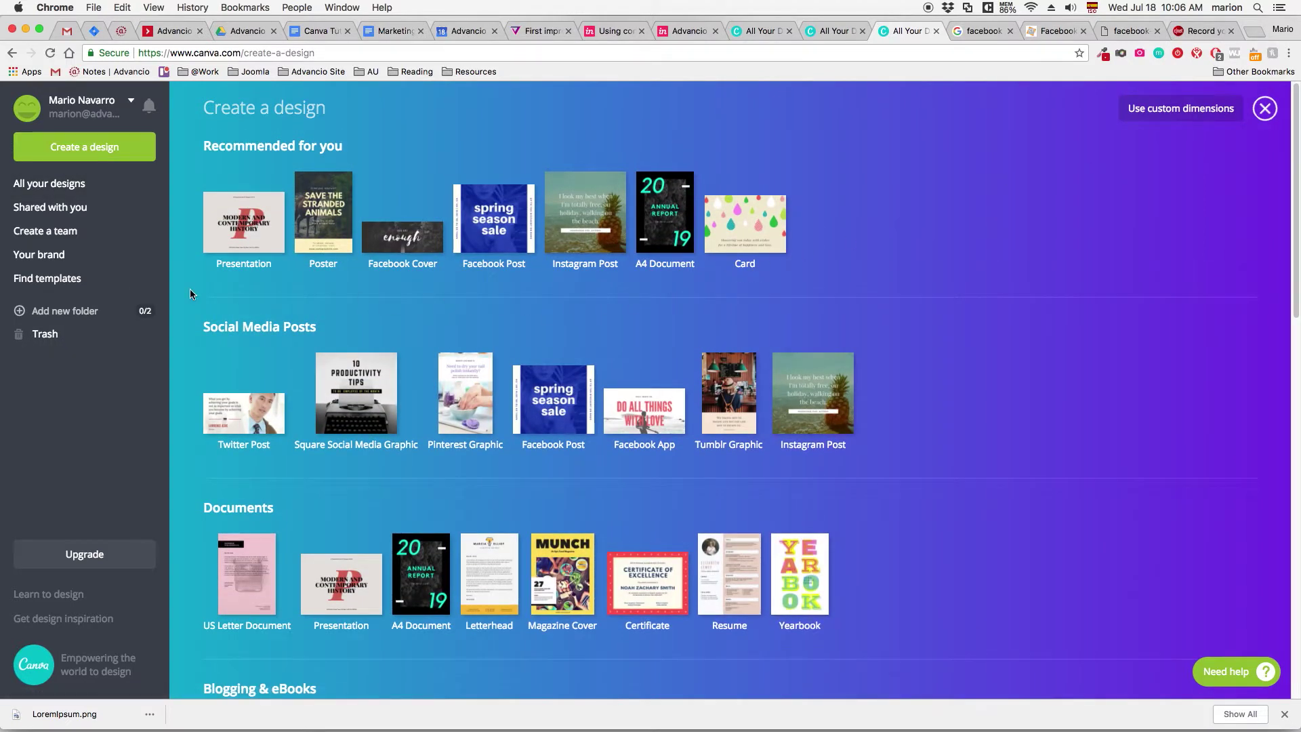
scroll(198, 366, down, 3)
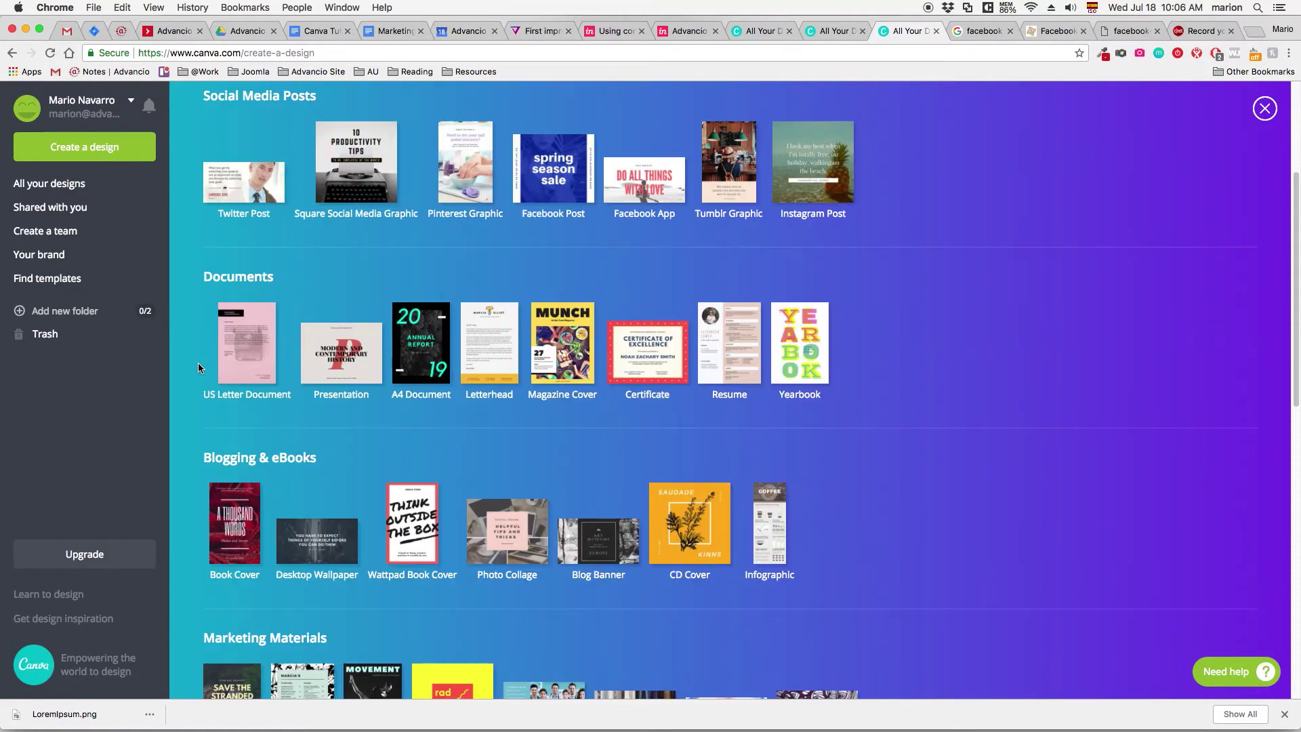
scroll(199, 349, up, 1)
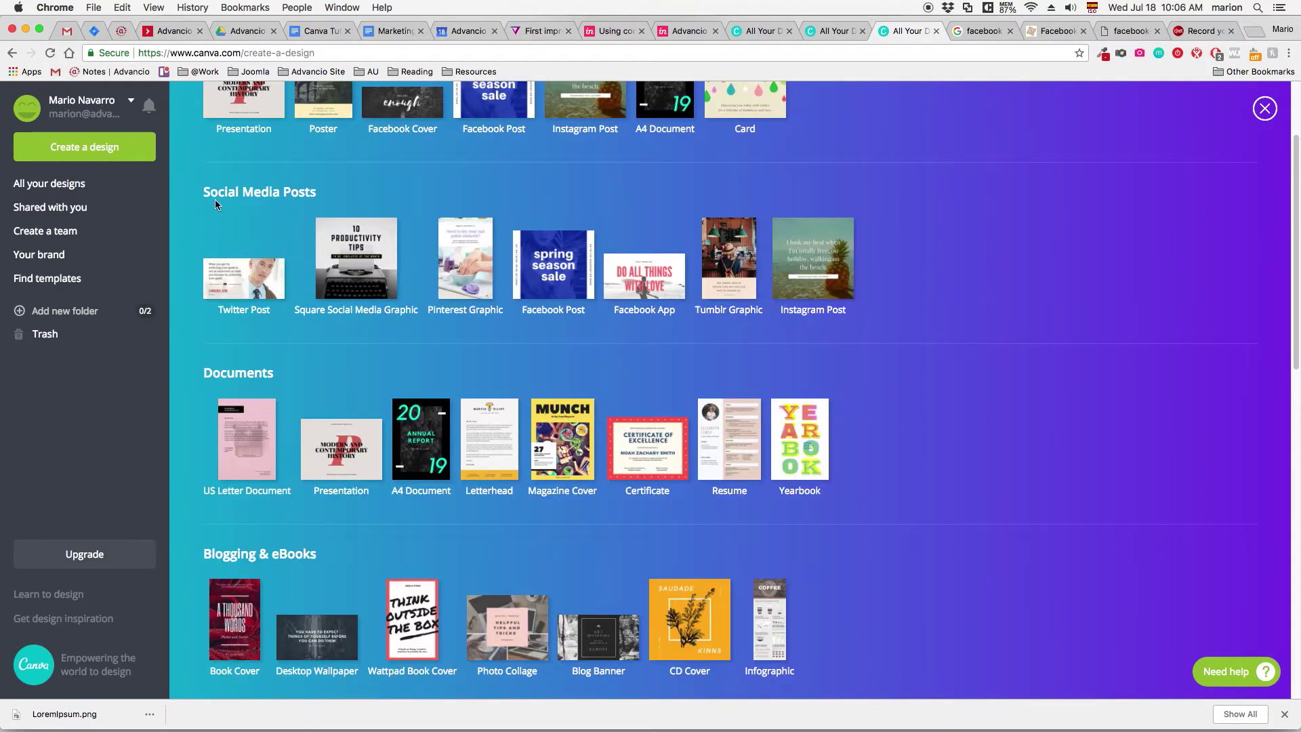
scroll(191, 346, down, 5)
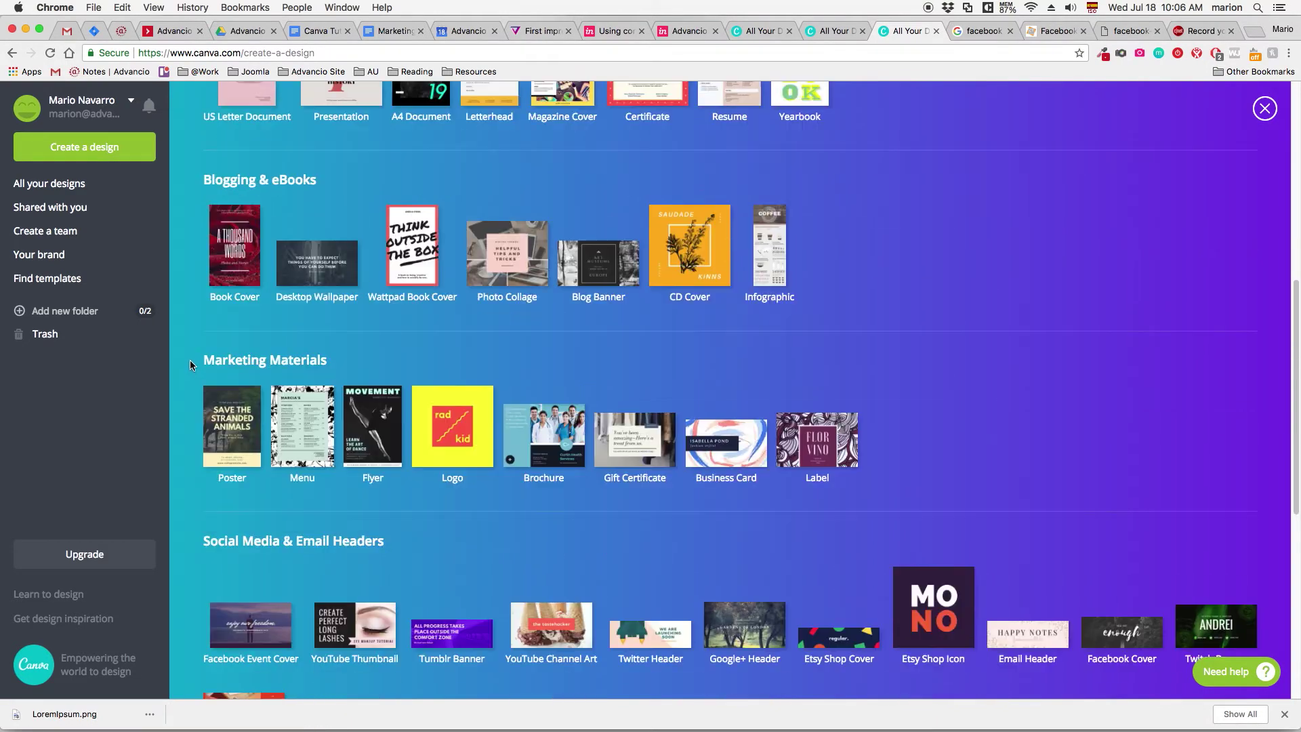
scroll(190, 360, down, 3)
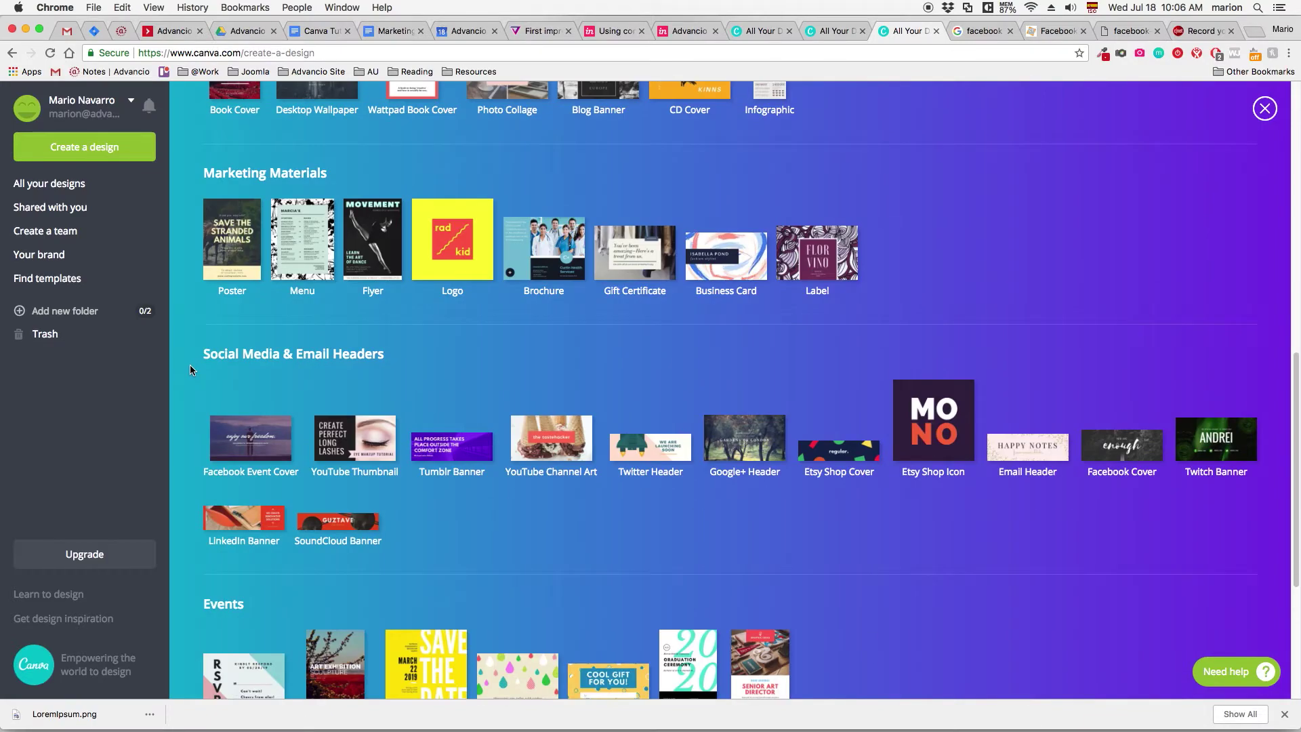
scroll(190, 365, down, 3)
scroll(191, 370, down, 1)
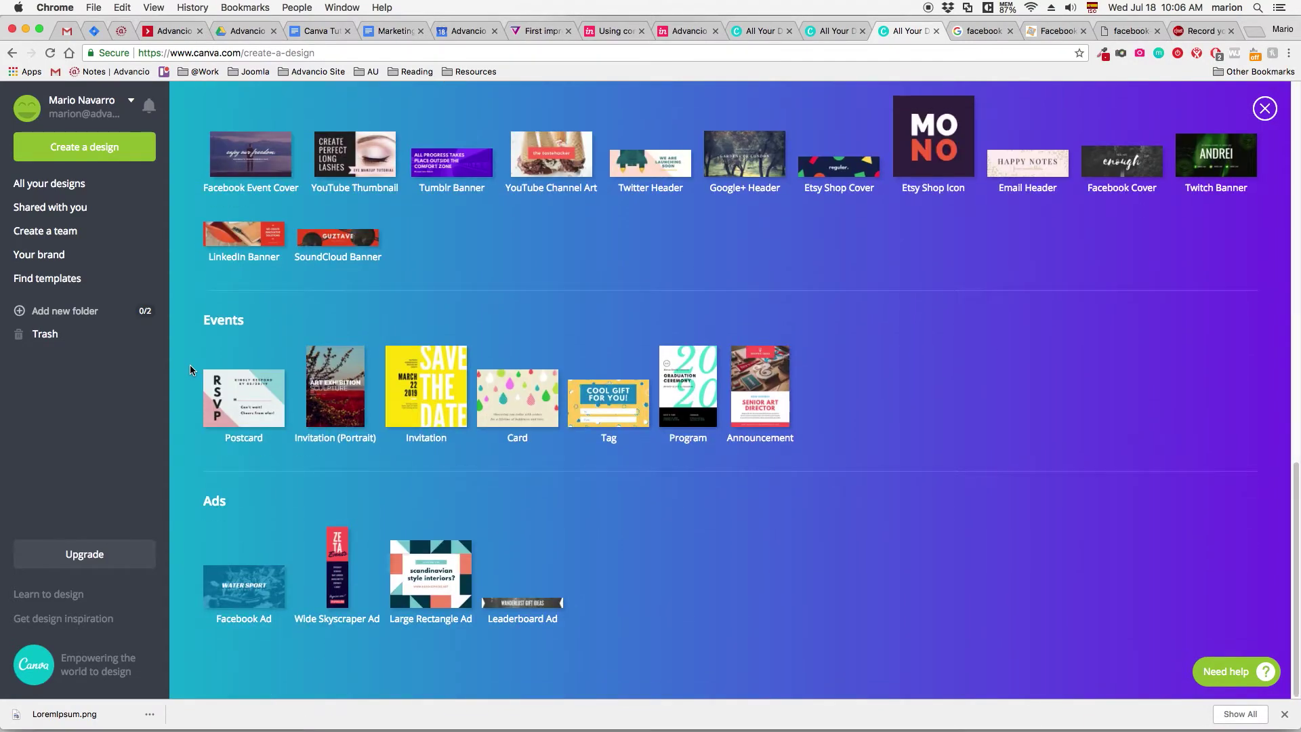
scroll(189, 364, up, 10)
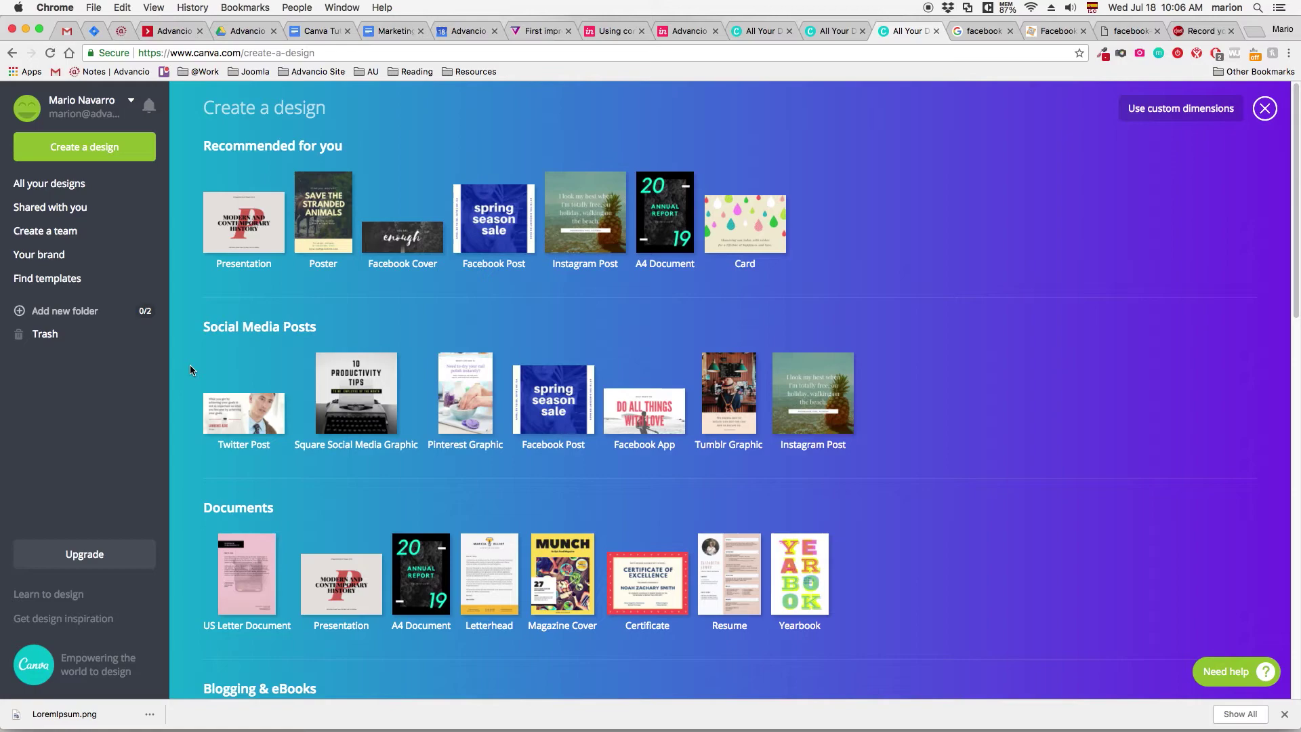
scroll(198, 423, down, 8)
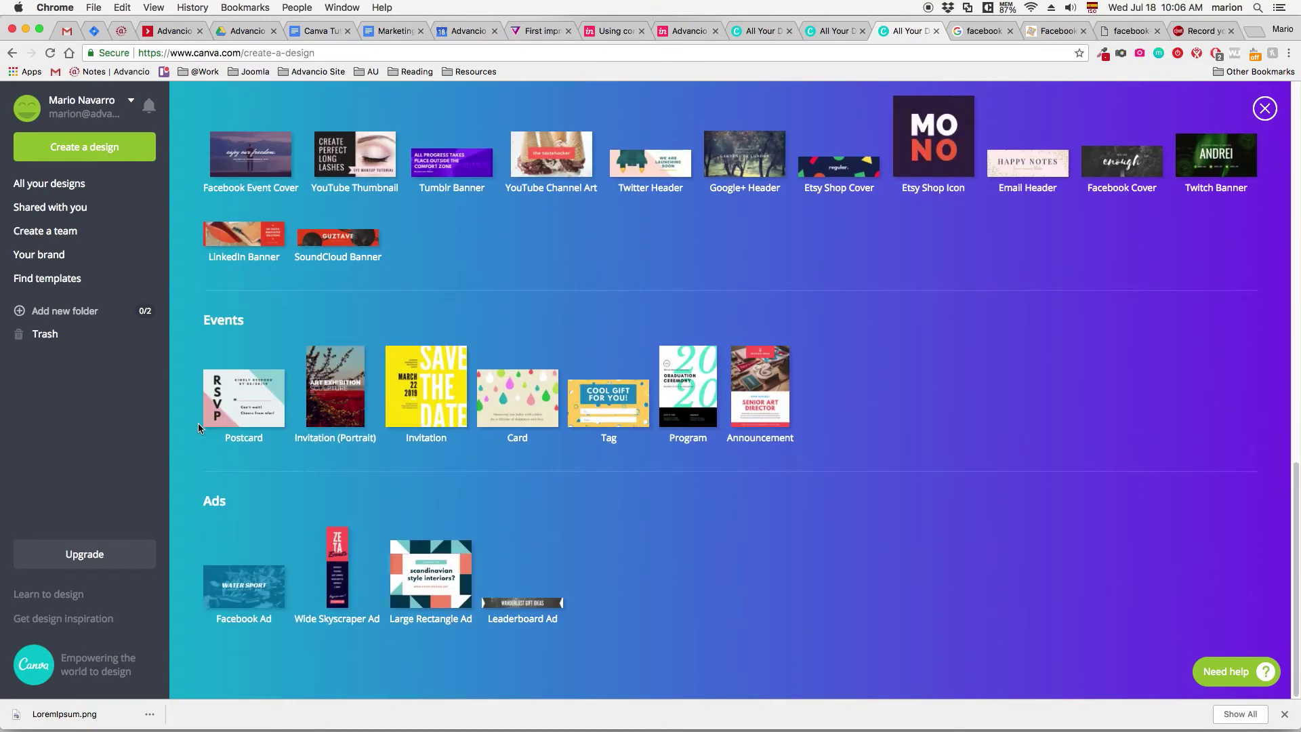
scroll(193, 407, up, 10)
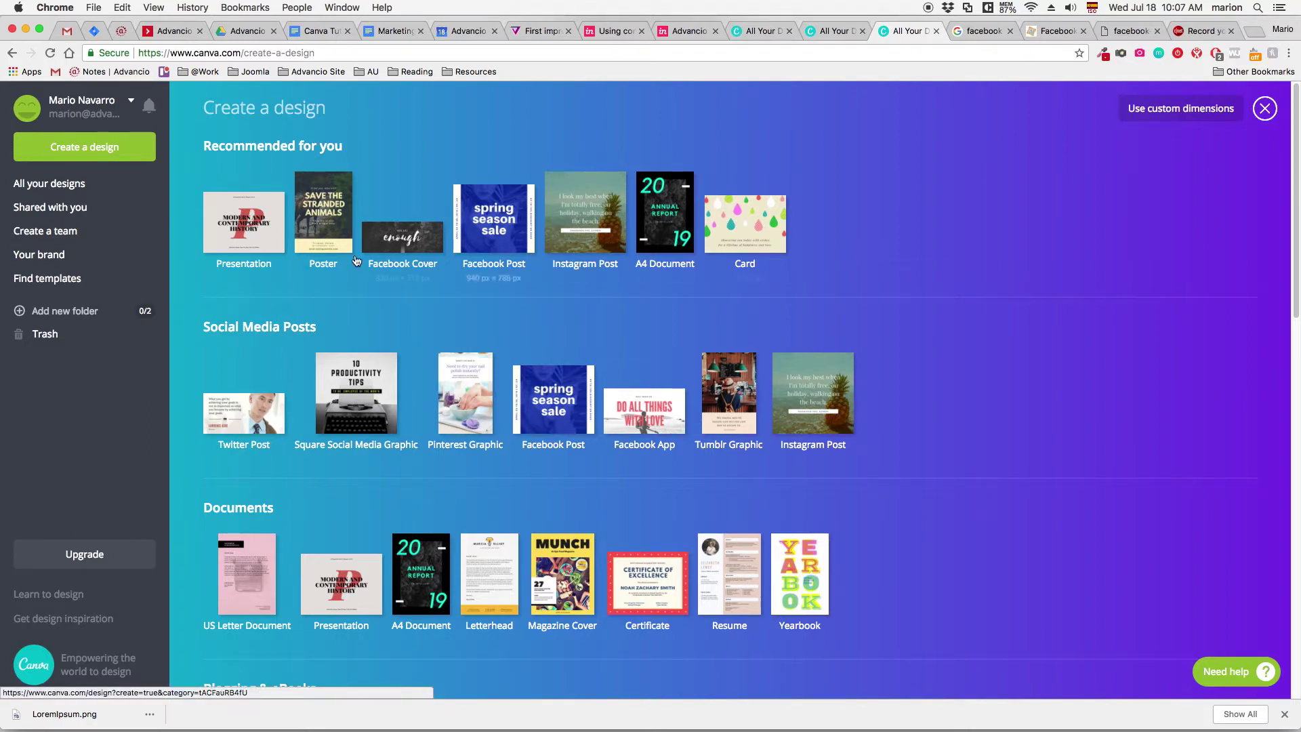
Step: Open the custom dimensions entry for a new design and check the recommended Facebook profile picture size in the Google results
click(1154, 114)
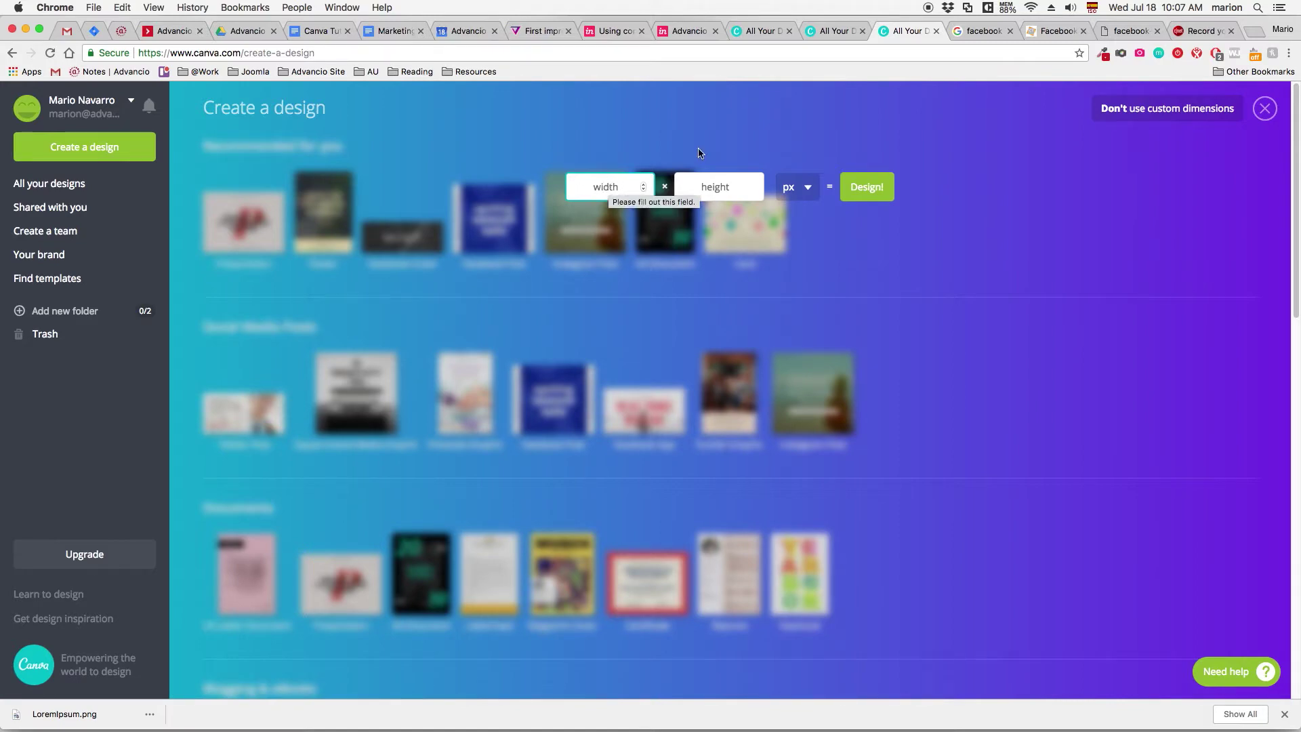
click(979, 32)
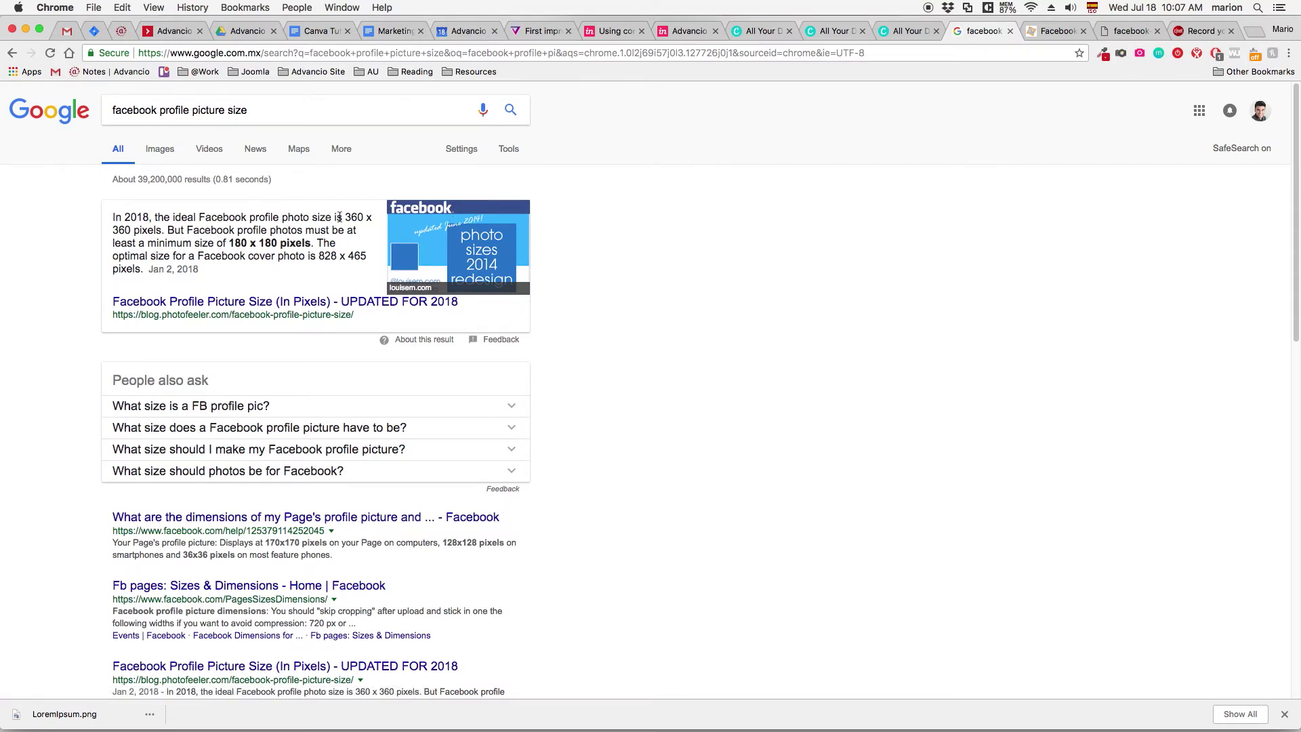
drag(345, 217, 362, 216)
click(230, 241)
drag(113, 230, 130, 230)
click(231, 242)
click(273, 242)
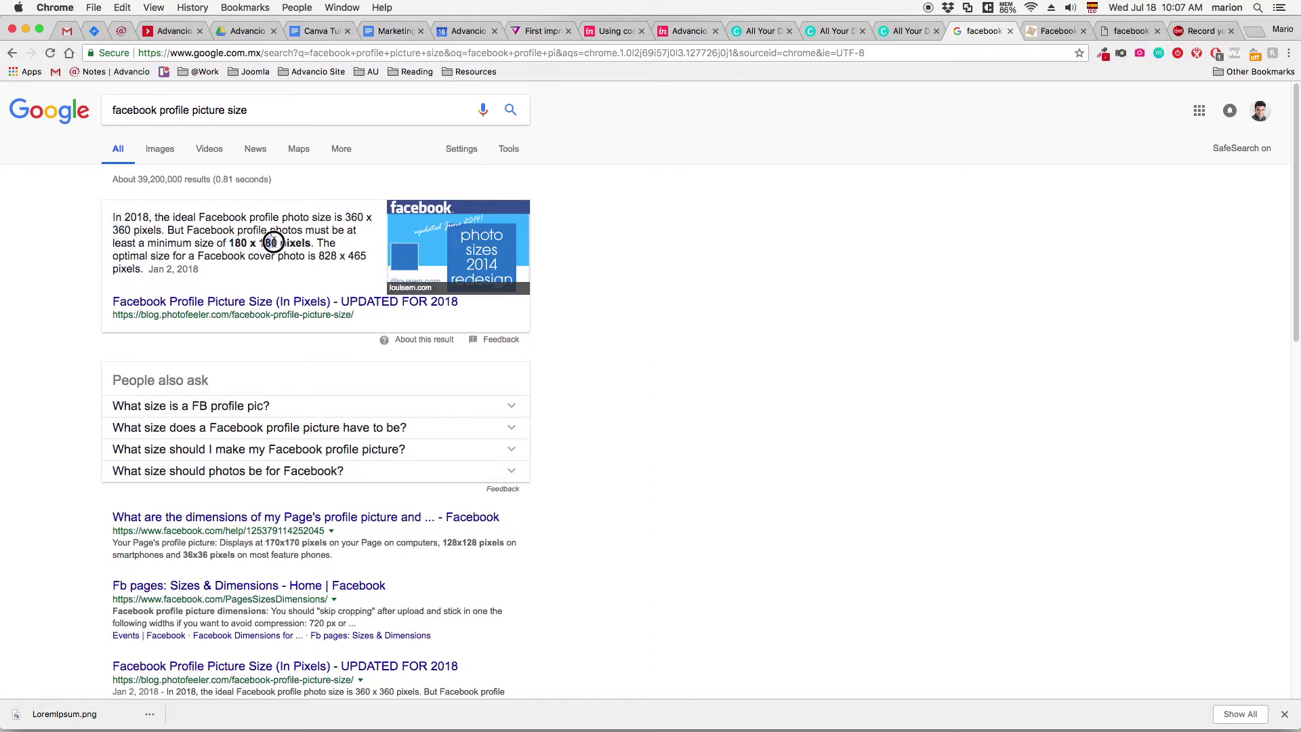
click(906, 31)
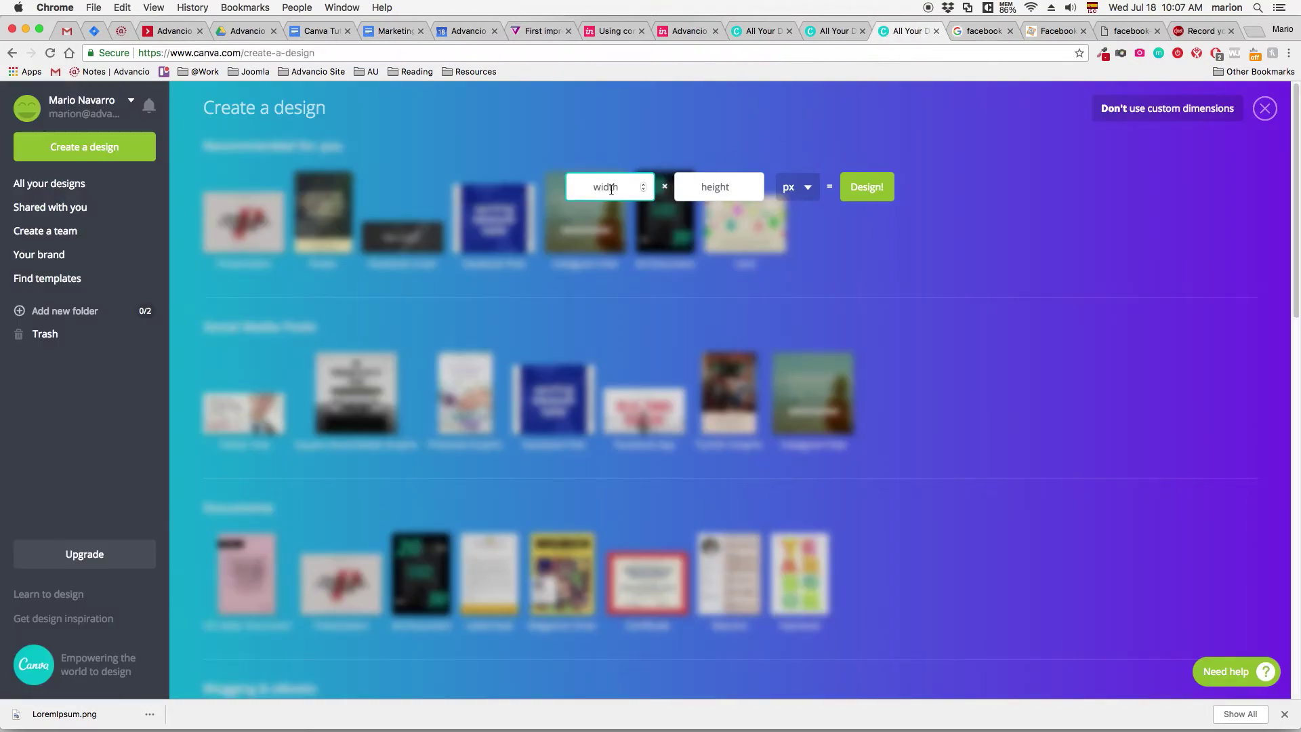
Step: Create a new design with custom dimensions of 360 × 360 px
text(360)
click(719, 188)
text(360)
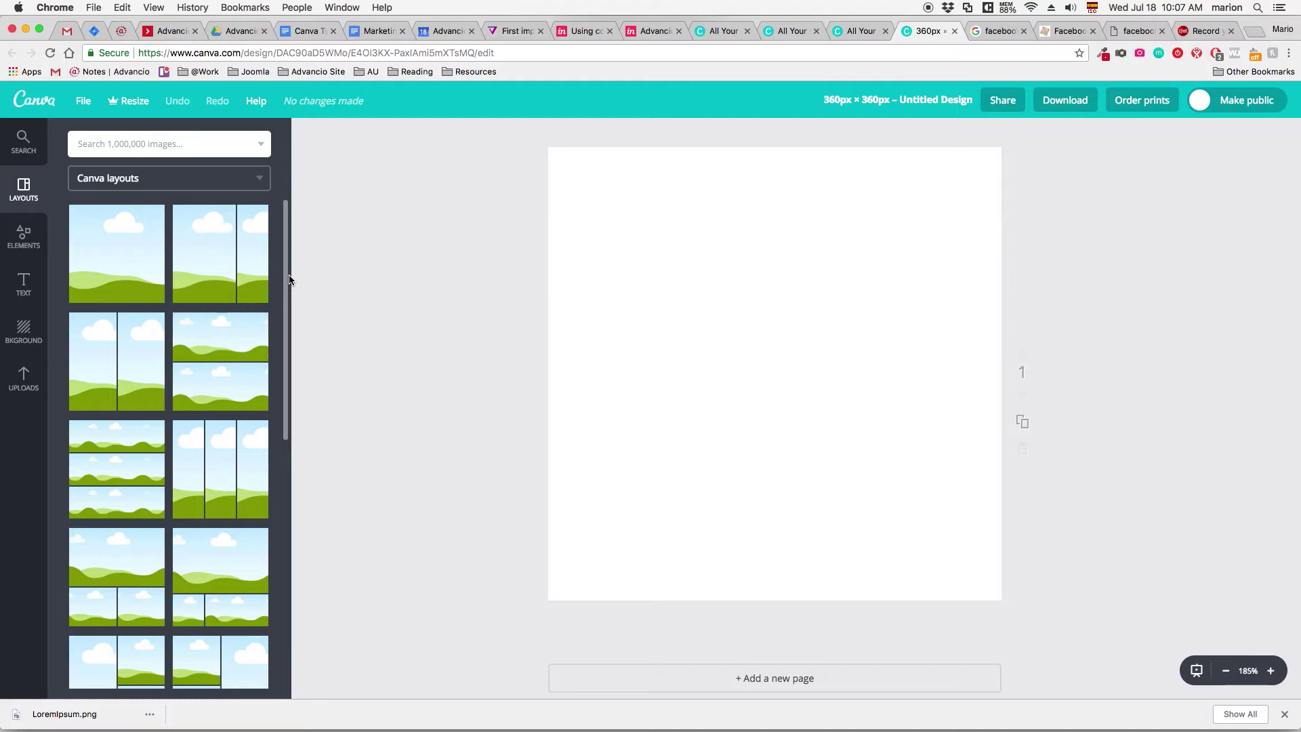
Step: Look through the available layouts and apply the single full-page image layout to the blank design
scroll(142, 295, down, 6)
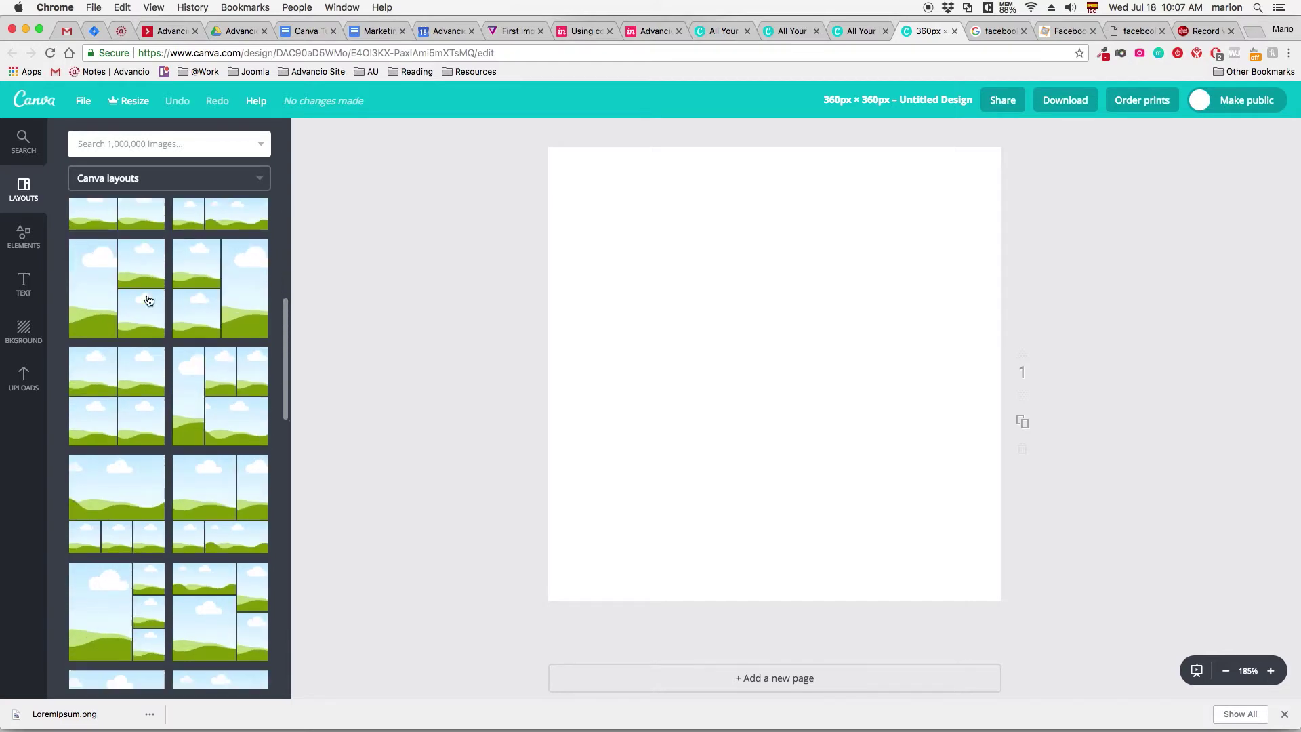
scroll(149, 300, up, 5)
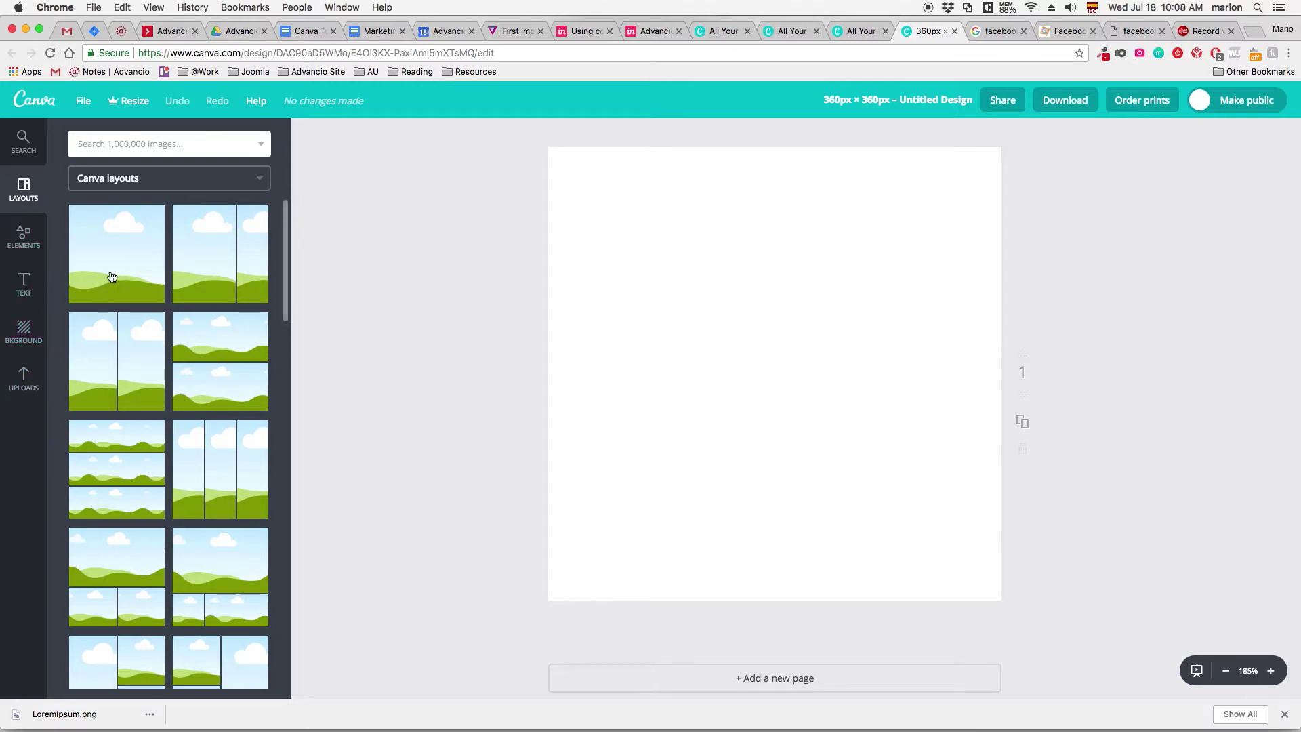
click(126, 254)
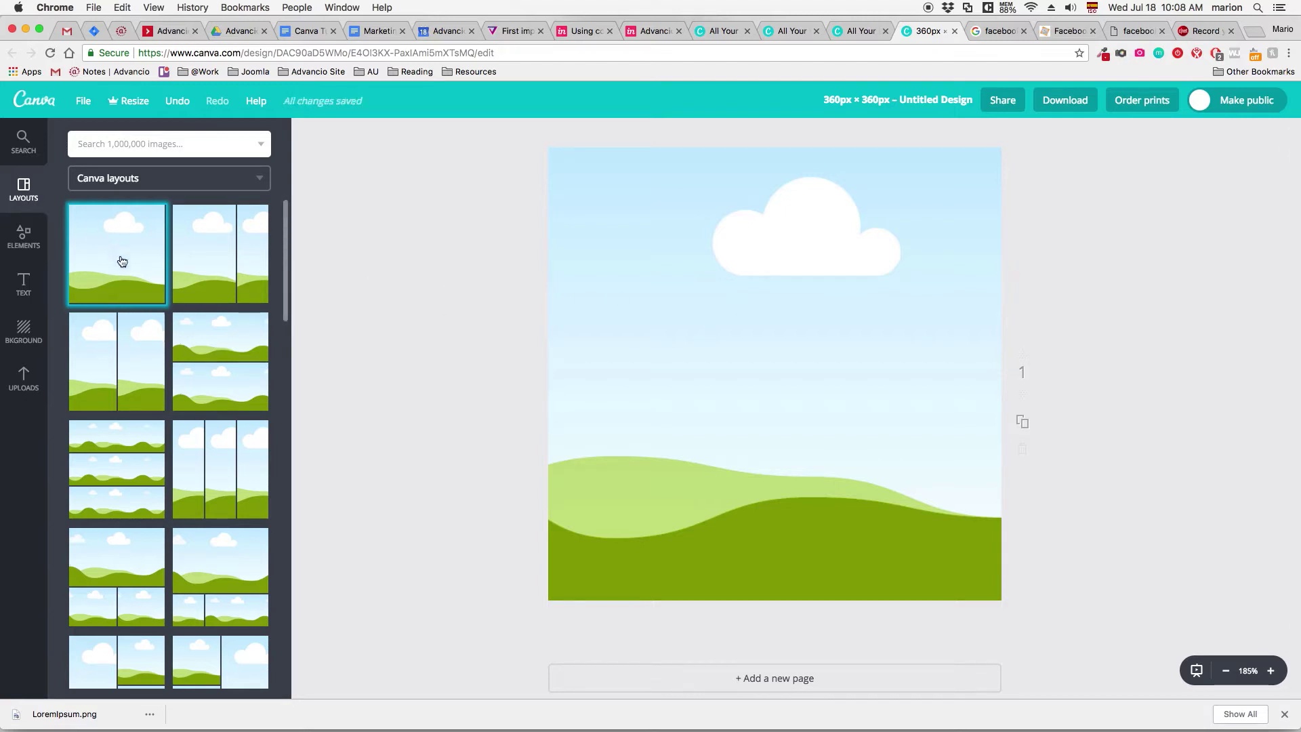
Step: Fill the layout with the uploaded dark red blurred background and add the round LOGO image from the uploads
click(24, 378)
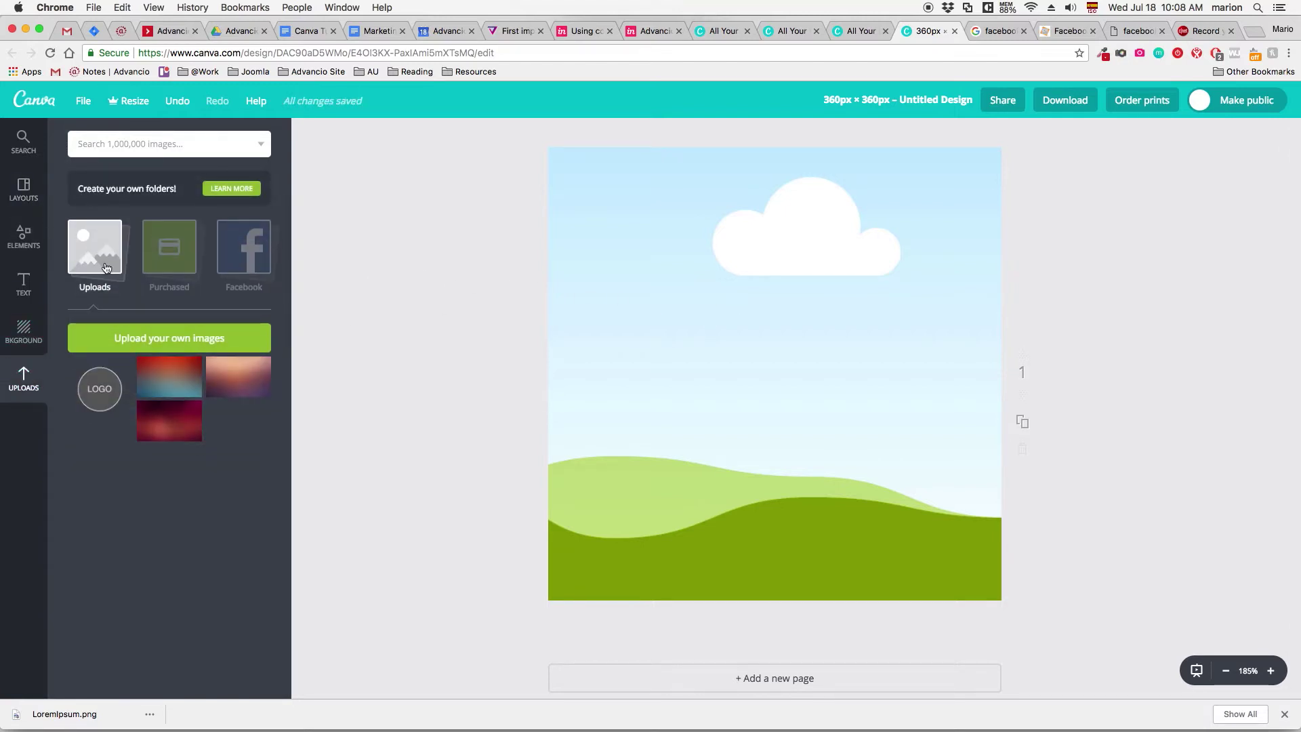
drag(173, 422, 765, 406)
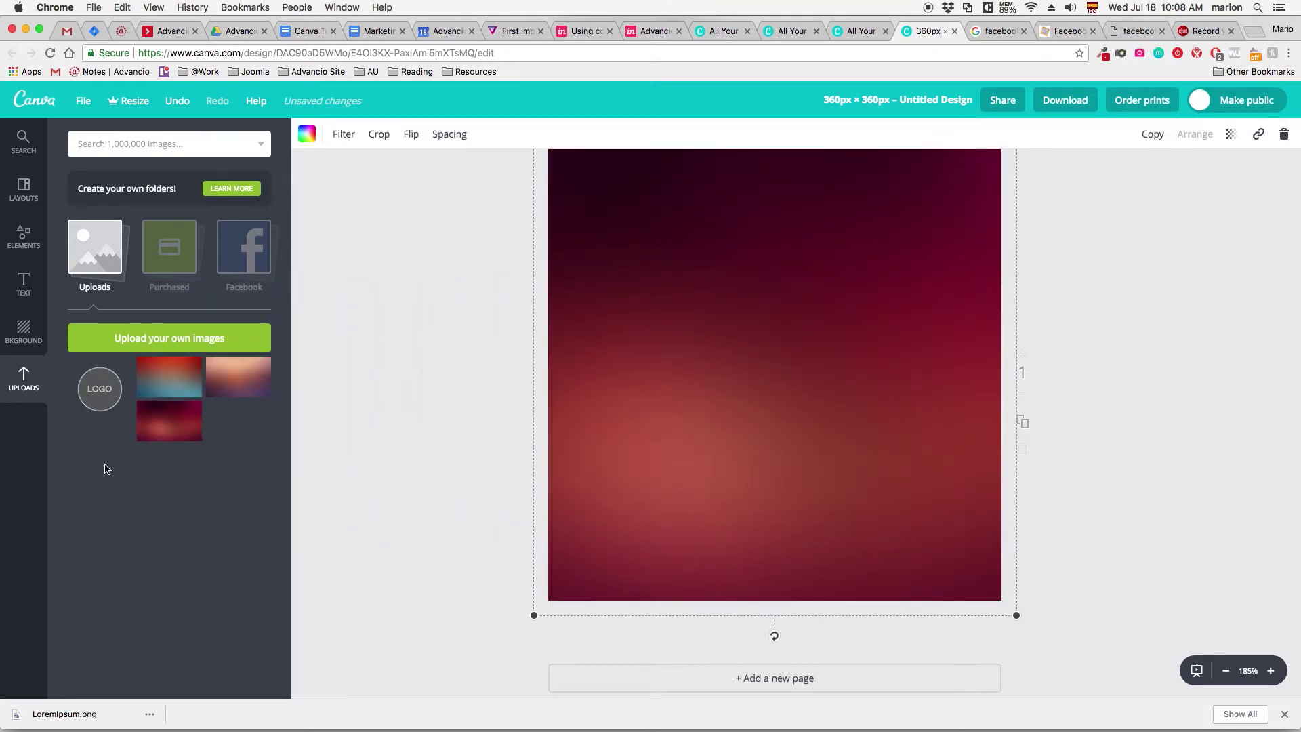
click(88, 393)
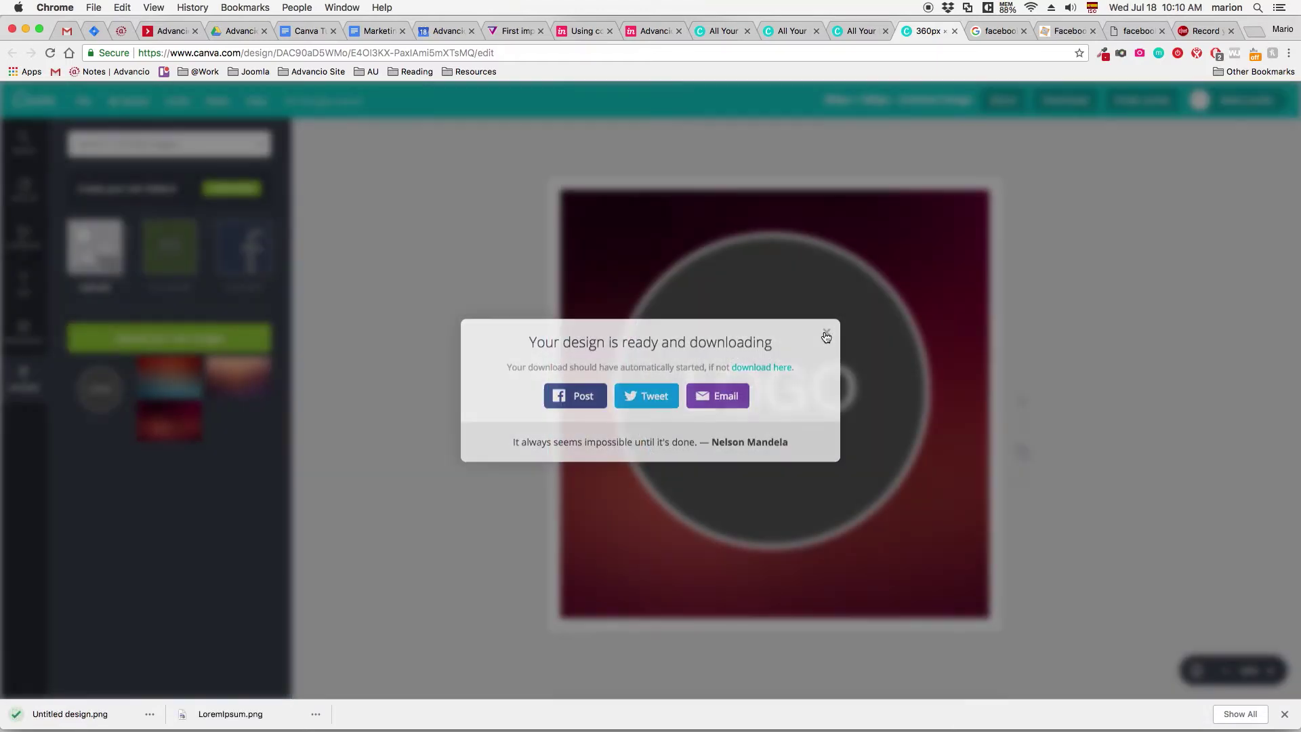
Step: Dismiss the download message and return to the page with all available design types
click(862, 161)
click(856, 30)
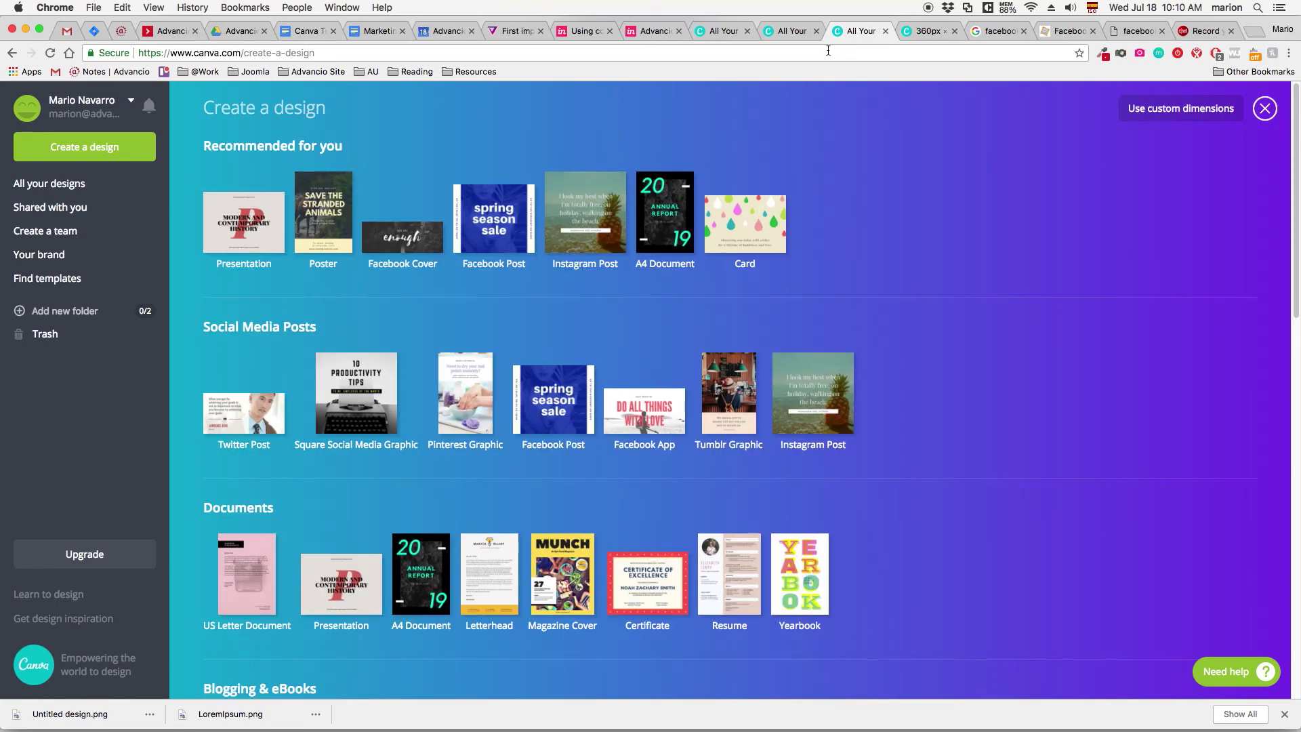
click(885, 33)
click(830, 33)
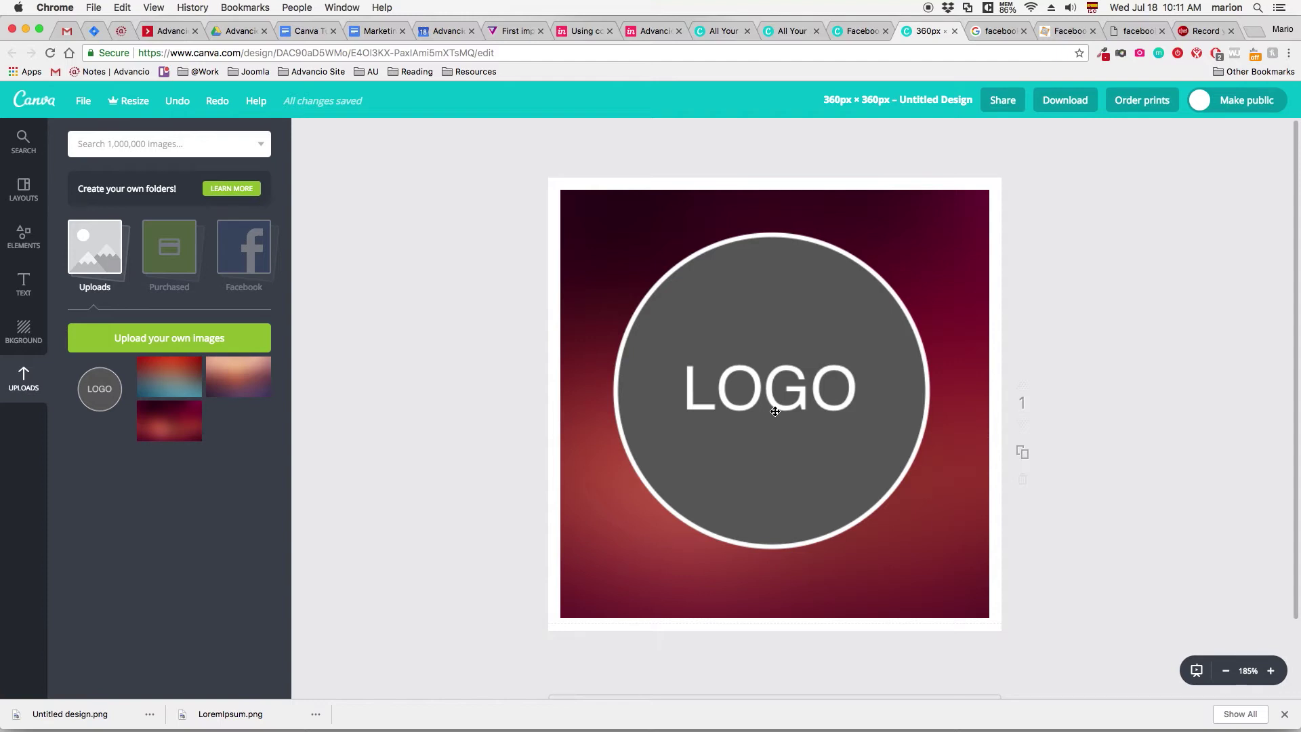
Step: Undo the white border around the profile picture's background and switch to the DAZZLE Facebook cover design
key(super+z)
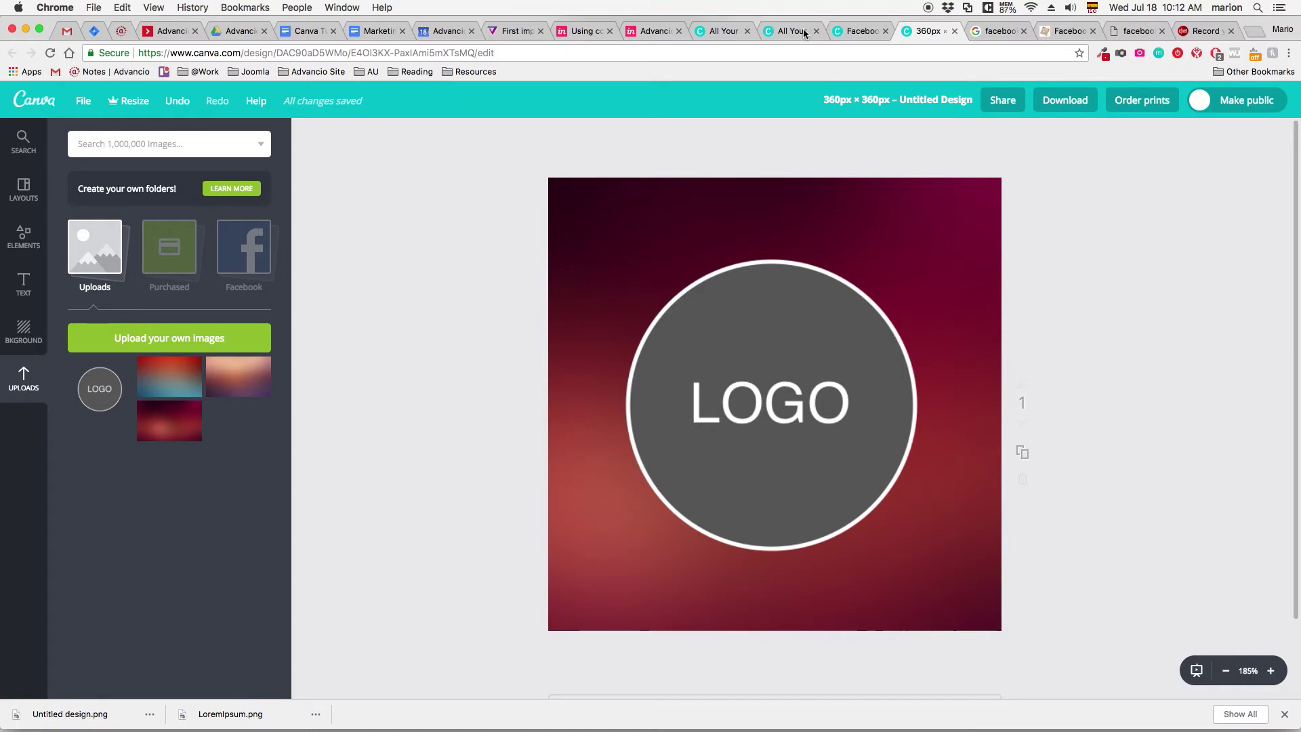
click(861, 31)
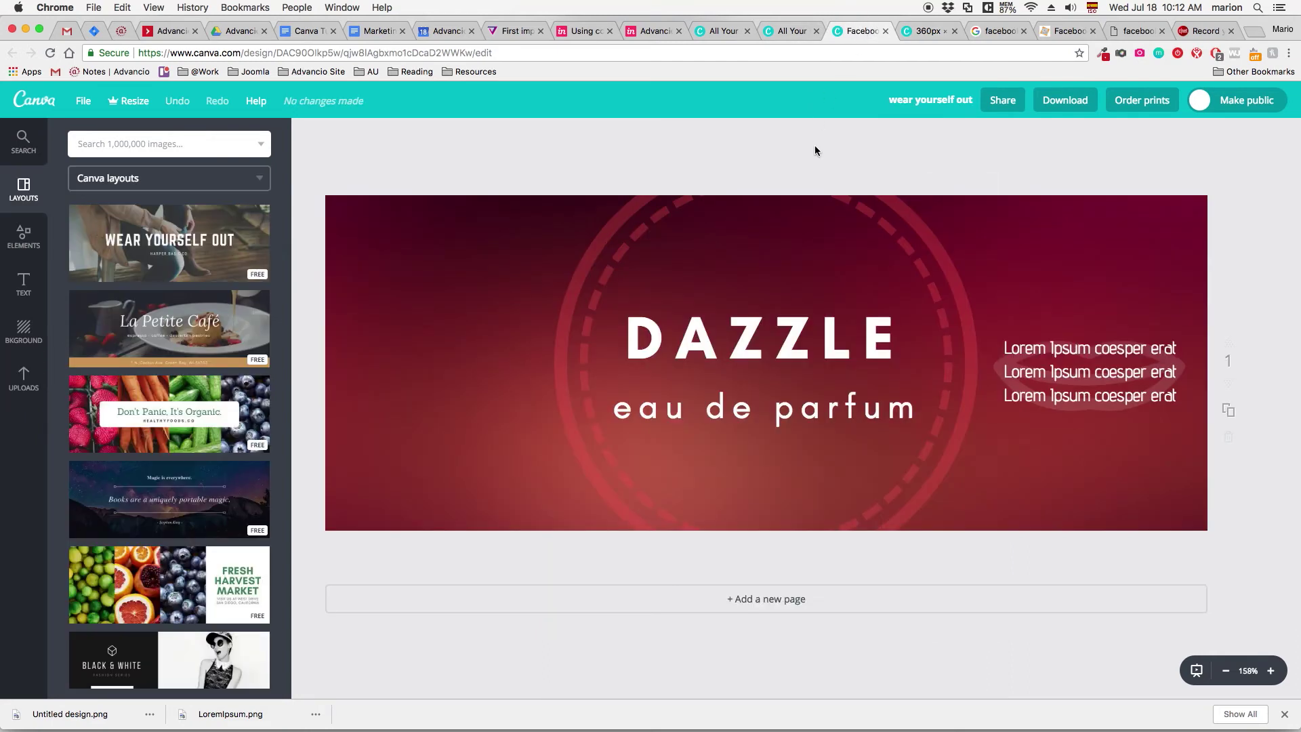